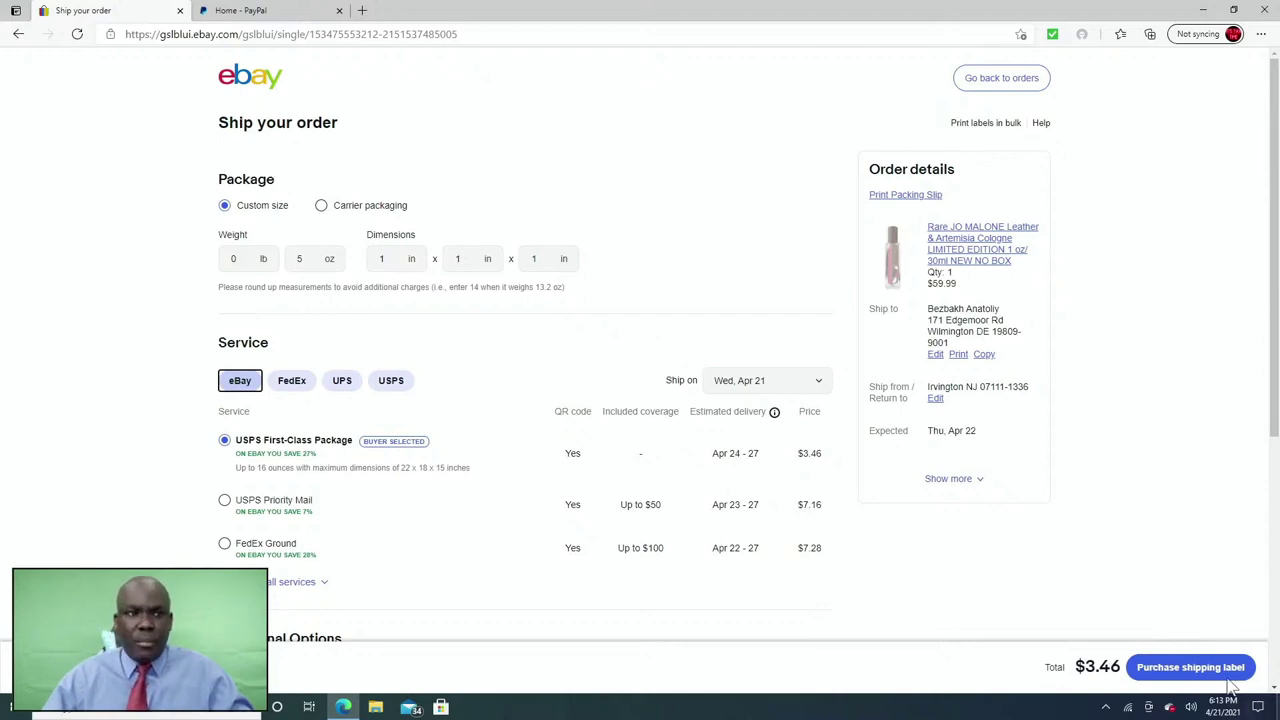
- Purchase the USPS First-Class Package shipping label and save it to the desktop as PPP.pdf
left_click(1190, 674)
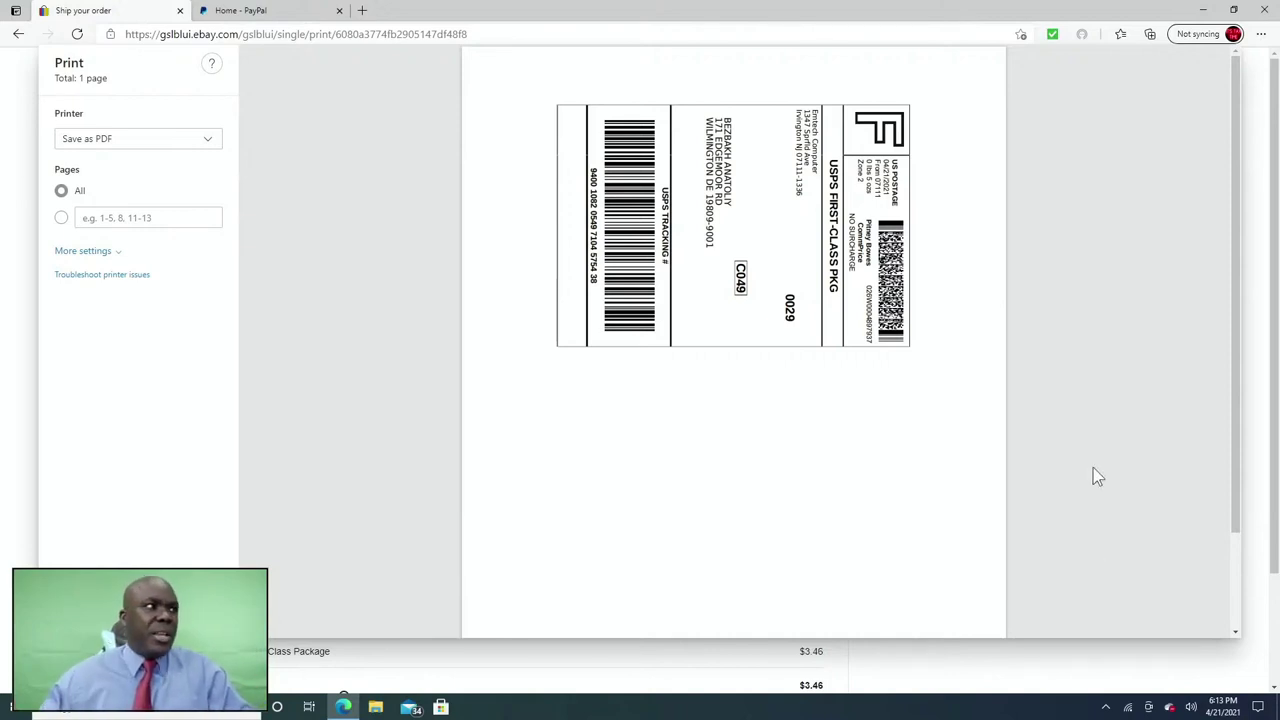
left_click(157, 145)
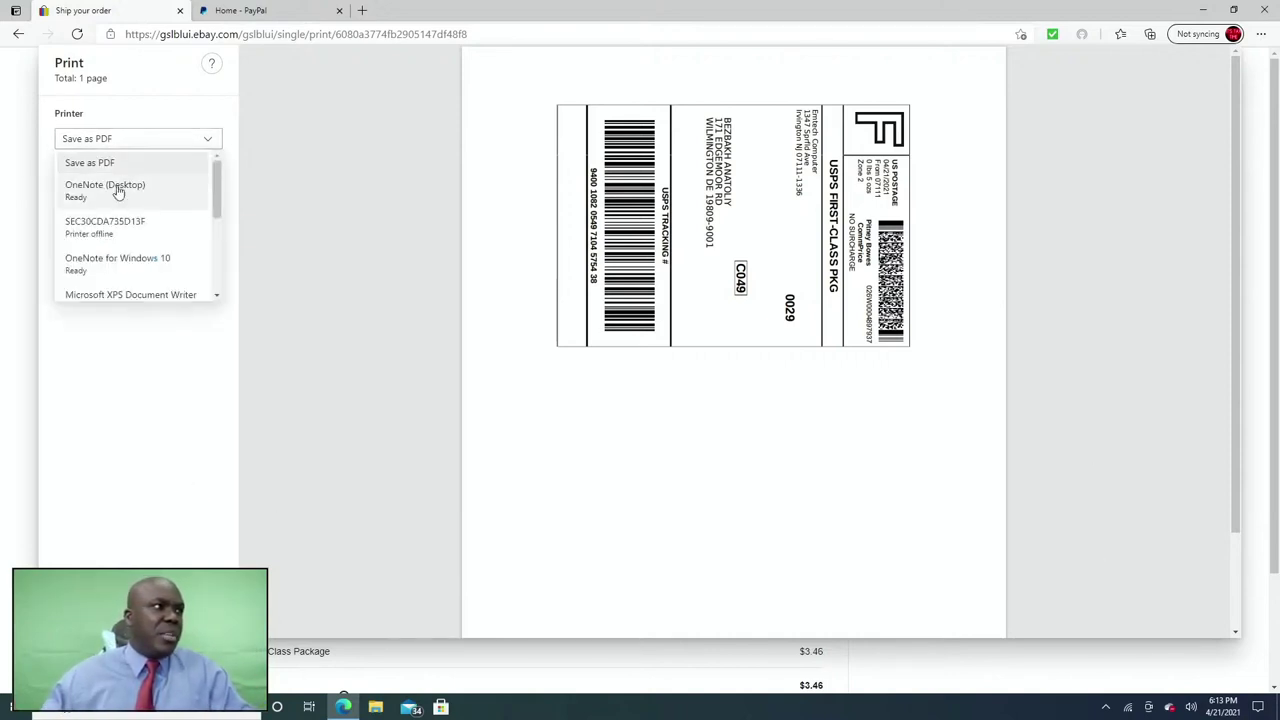
scroll(133, 287, "down", 5)
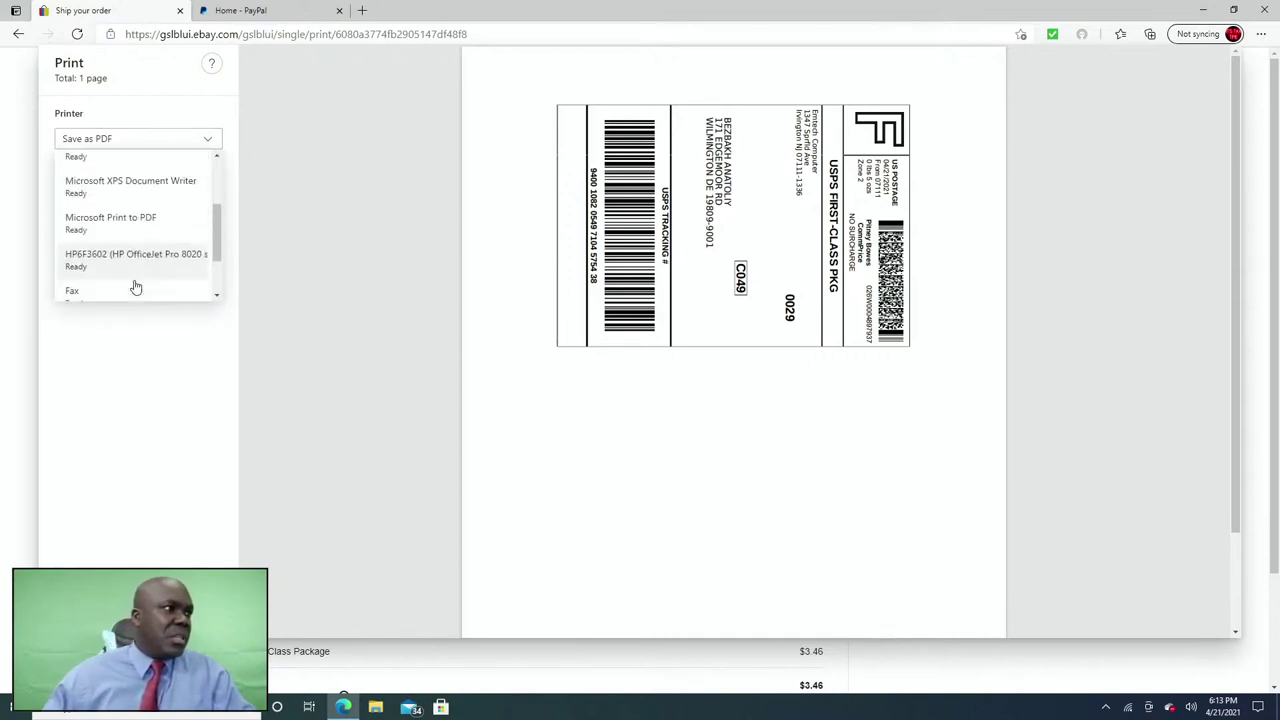
scroll(135, 287, "down", 1)
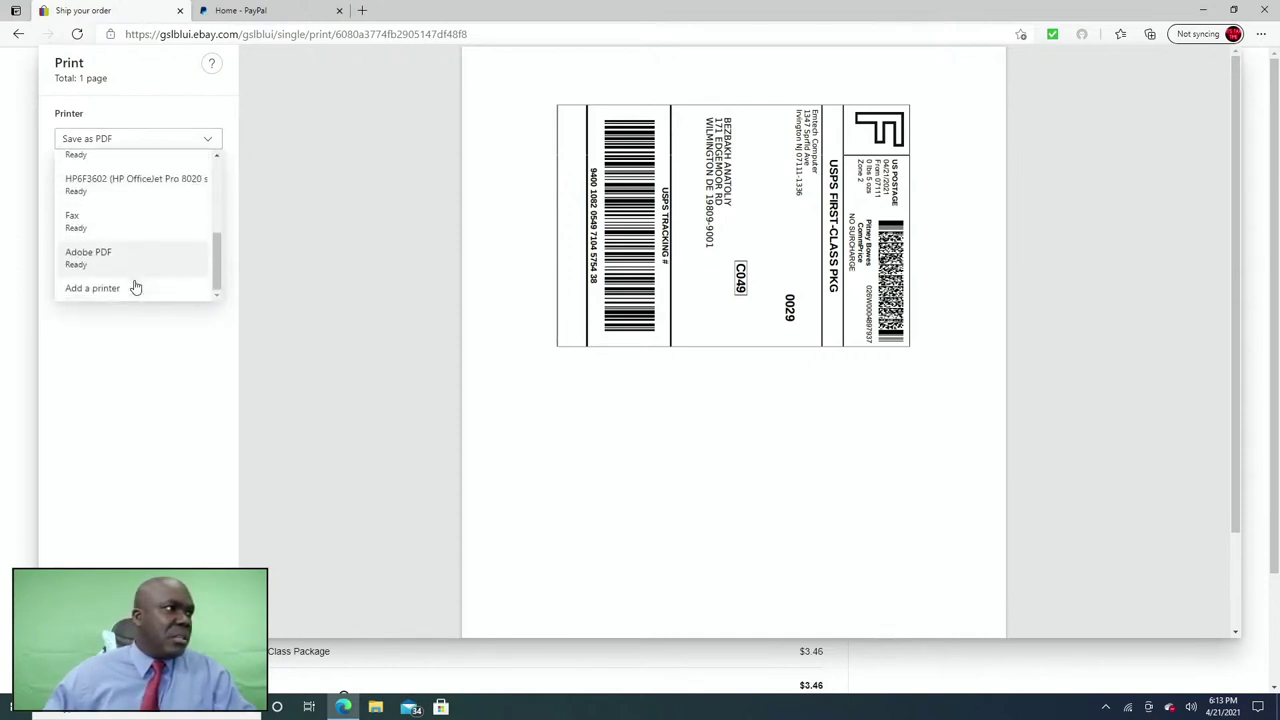
scroll(135, 287, "up", 5)
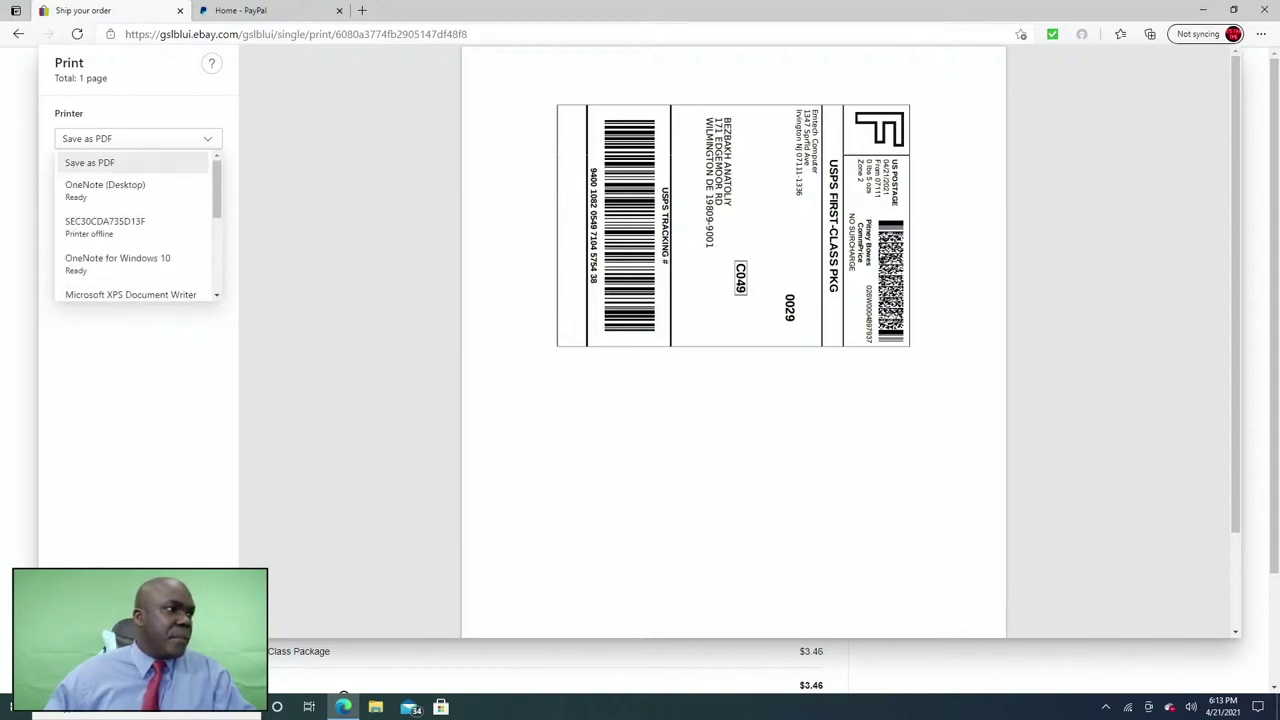
key("Return")
key("Return")
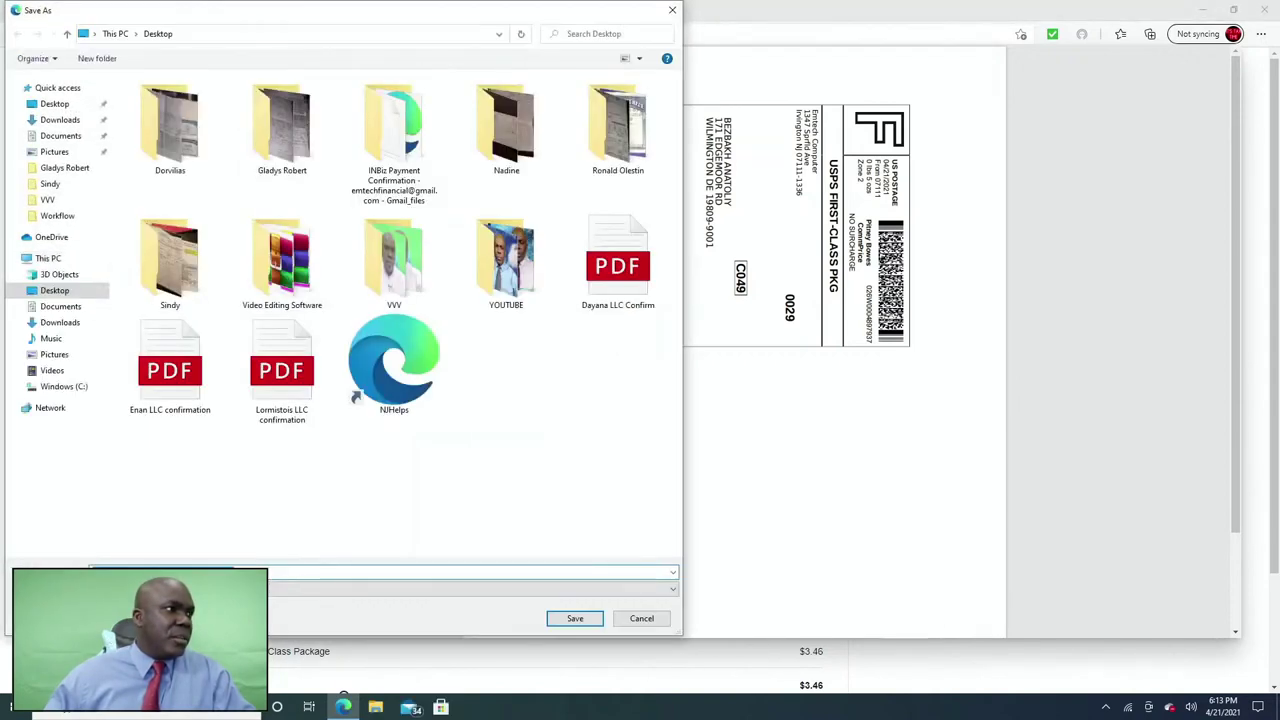
left_click(365, 571)
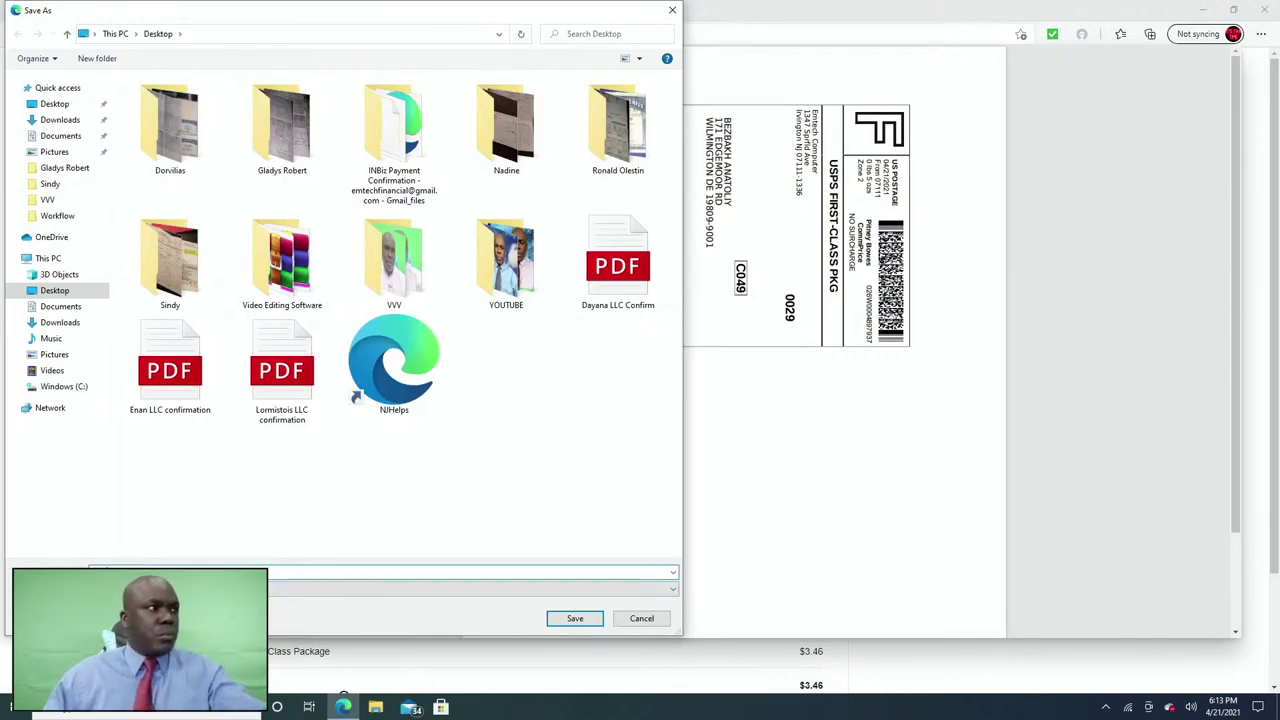
left_click(556, 619)
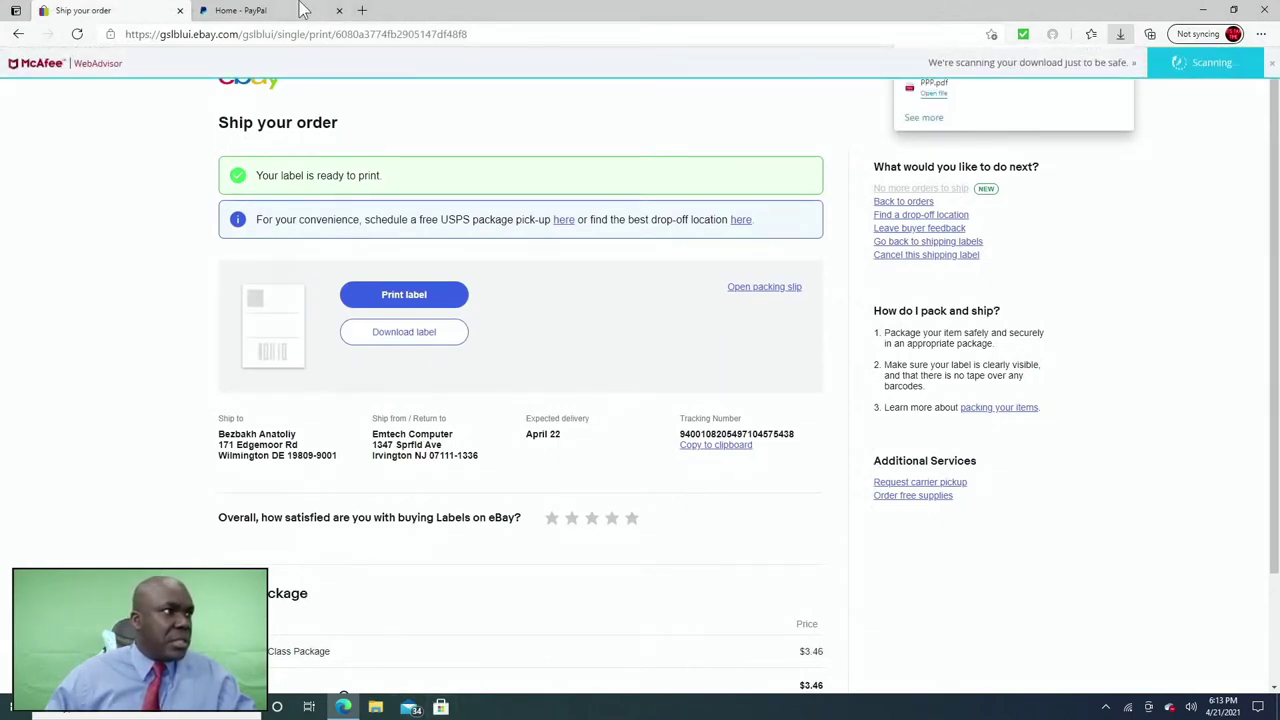
- Reopen the purchased label for printing and choose to add a printer from its list of print destinations
left_click(390, 294)
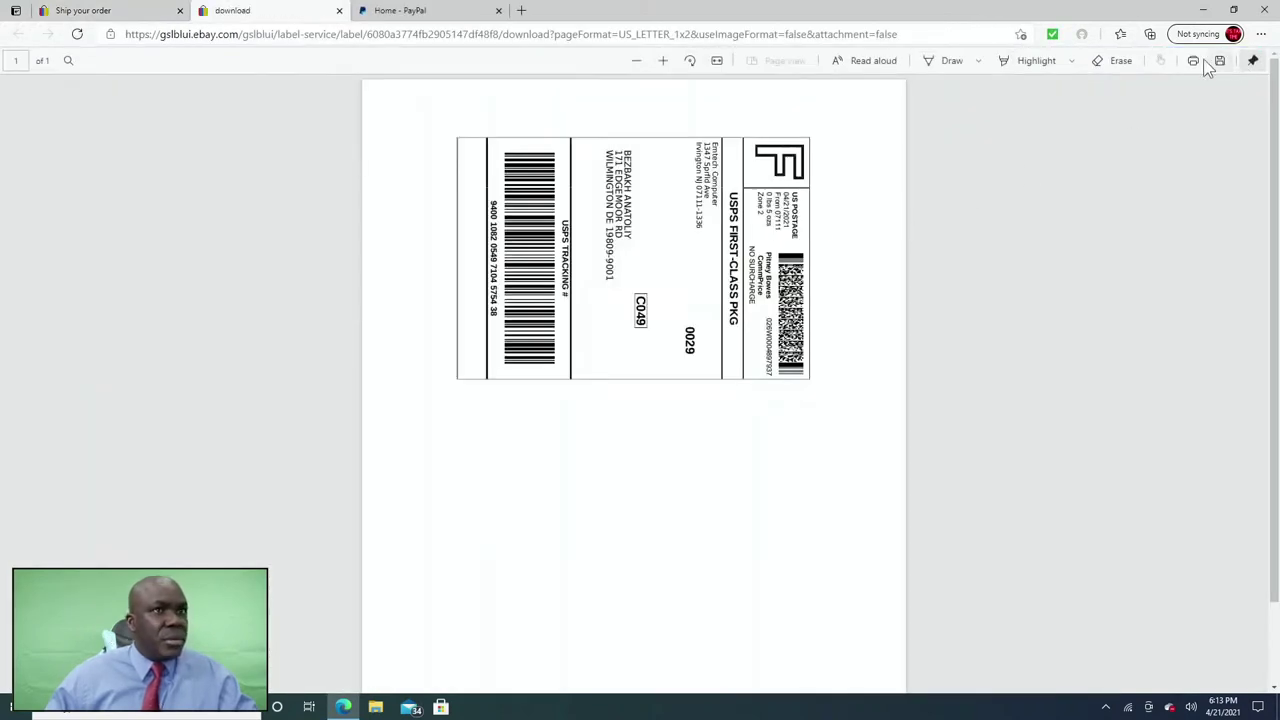
left_click(1192, 62)
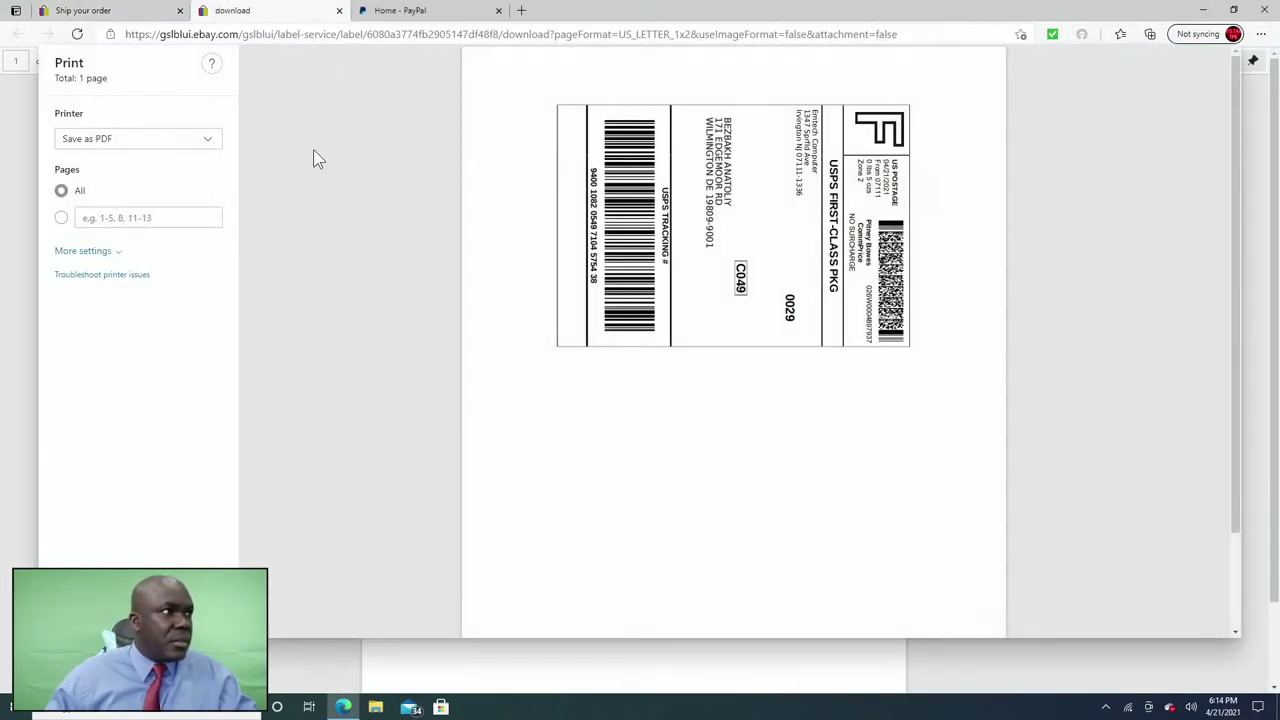
left_click(120, 144)
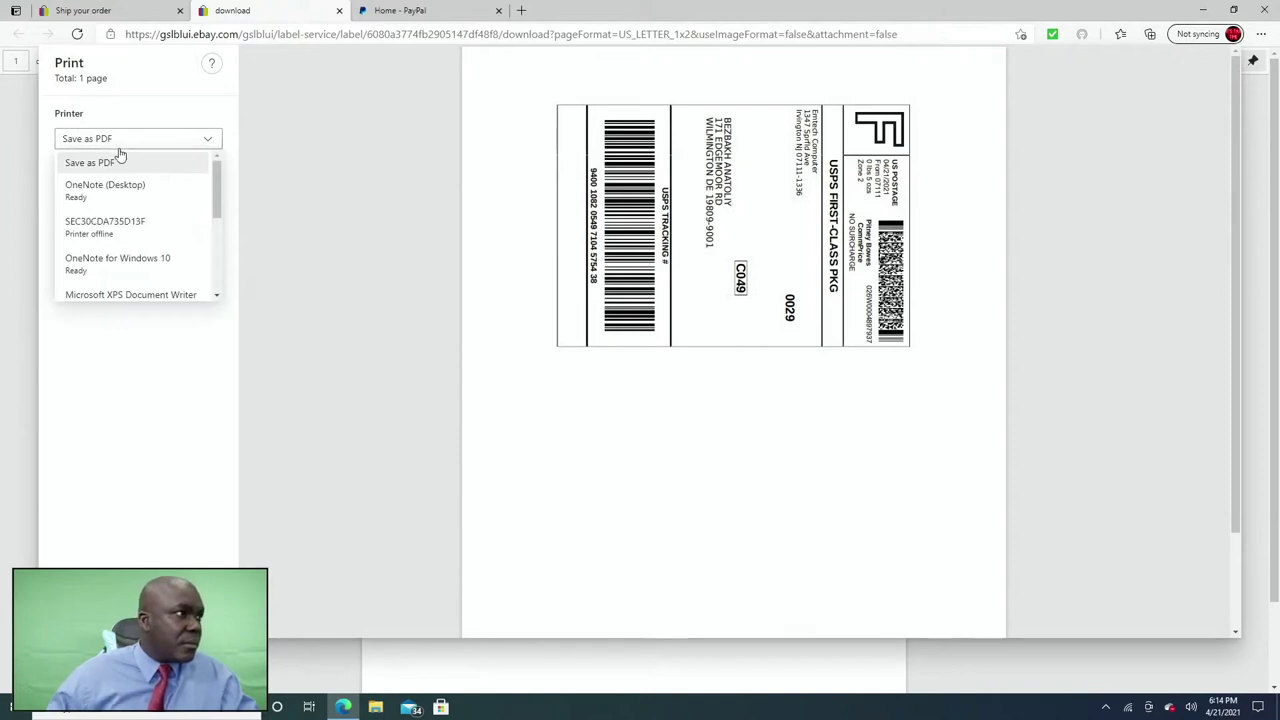
left_click_drag(224, 191, 226, 236)
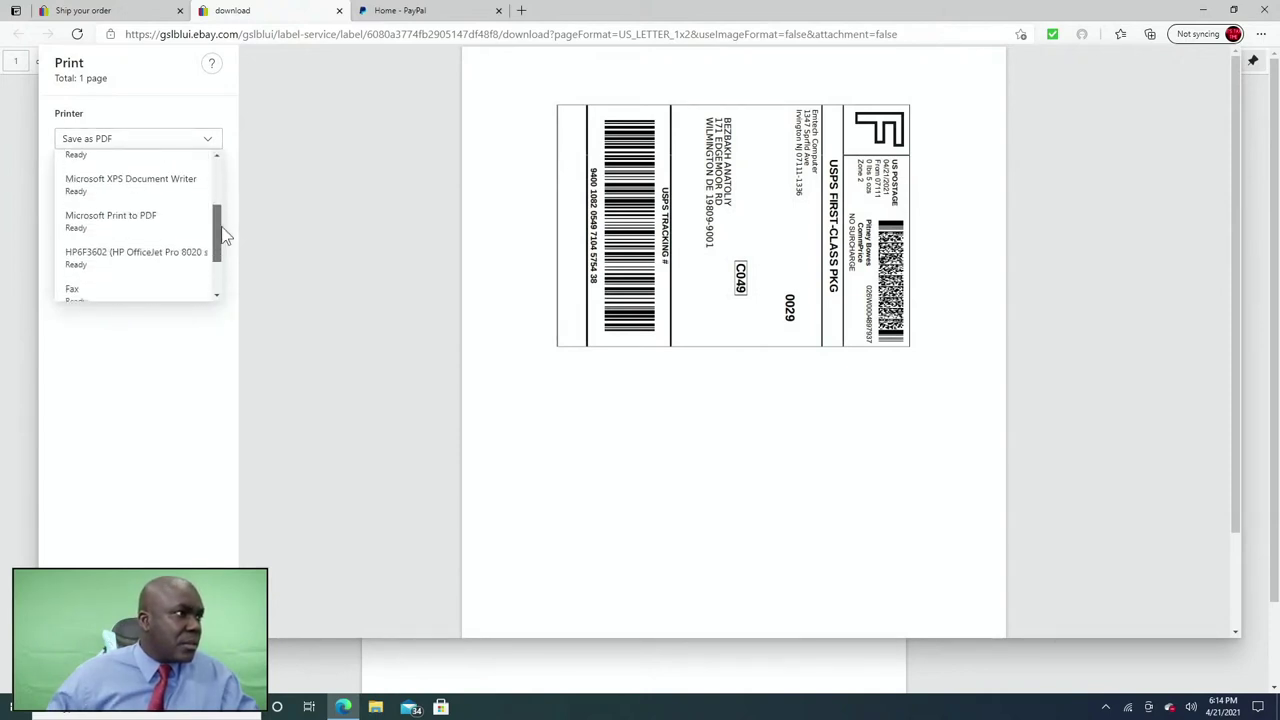
left_click_drag(226, 236, 226, 273)
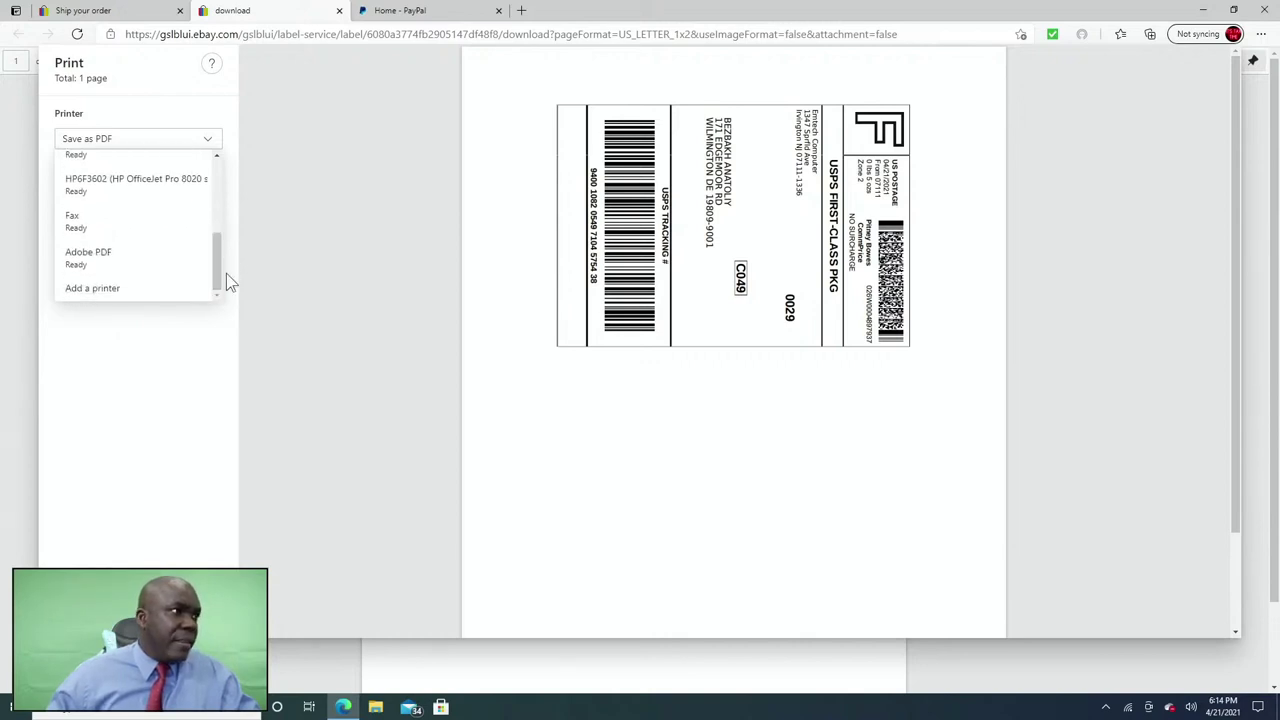
left_click(85, 288)
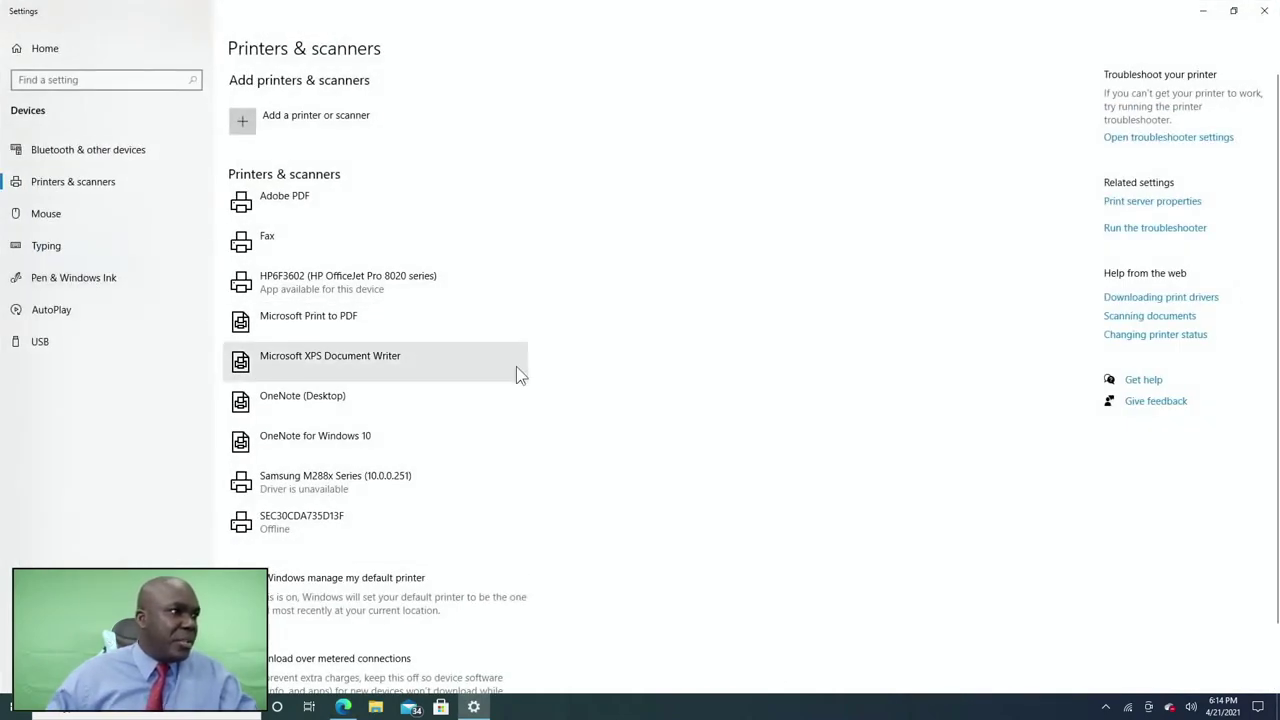
- Search for available printers and add the NPI17EF09 (HP Color LaserJet MFP M477fnw) device
scroll(518, 371, "down", 2)
scroll(311, 329, "up", 2)
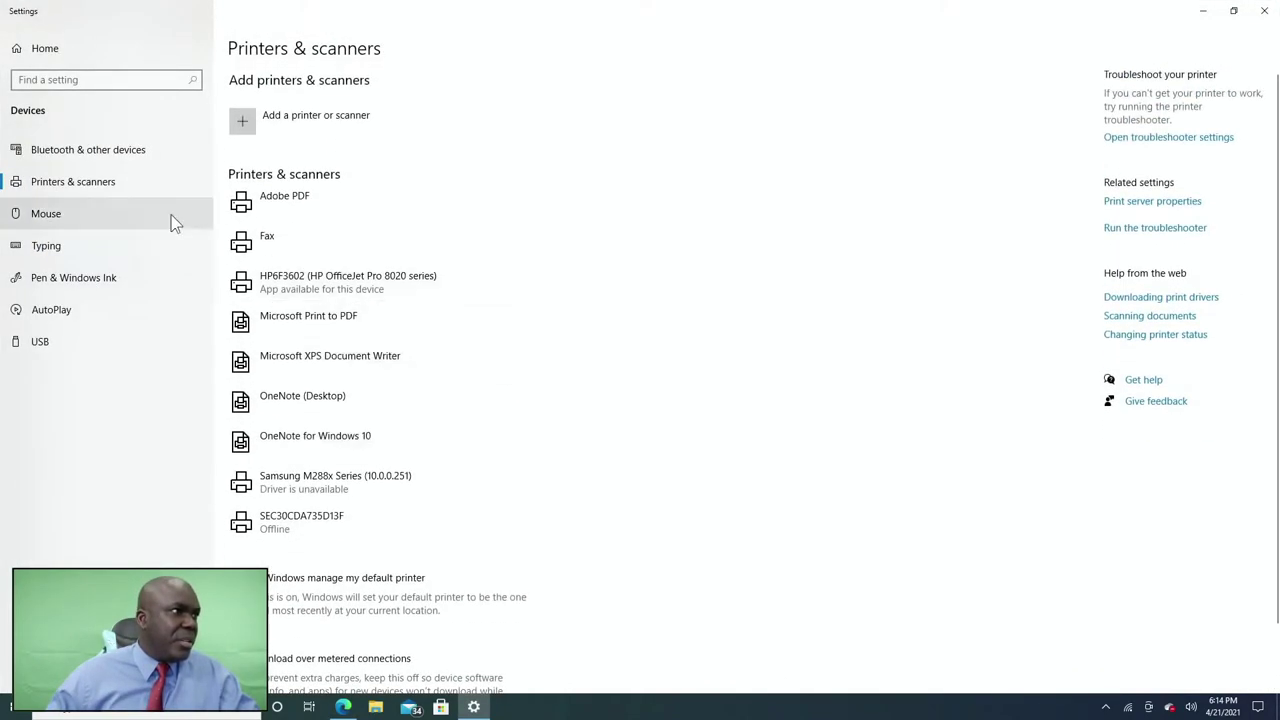
left_click(255, 119)
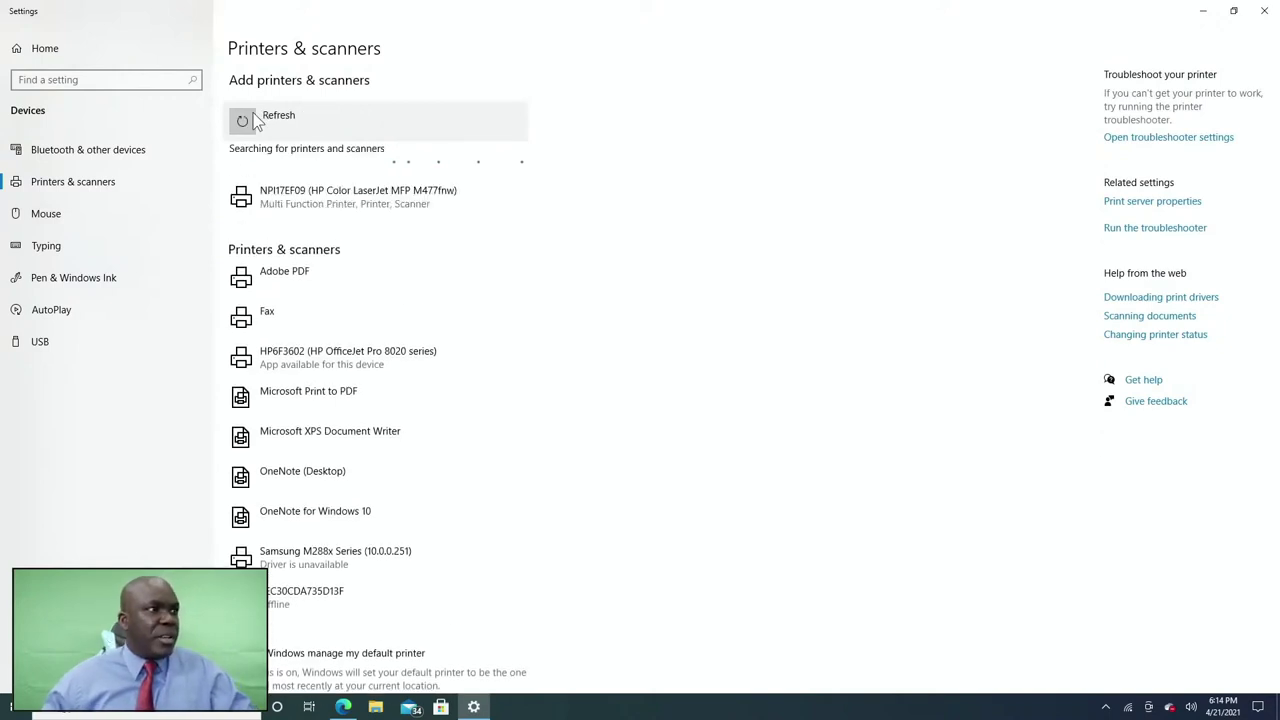
left_click(297, 202)
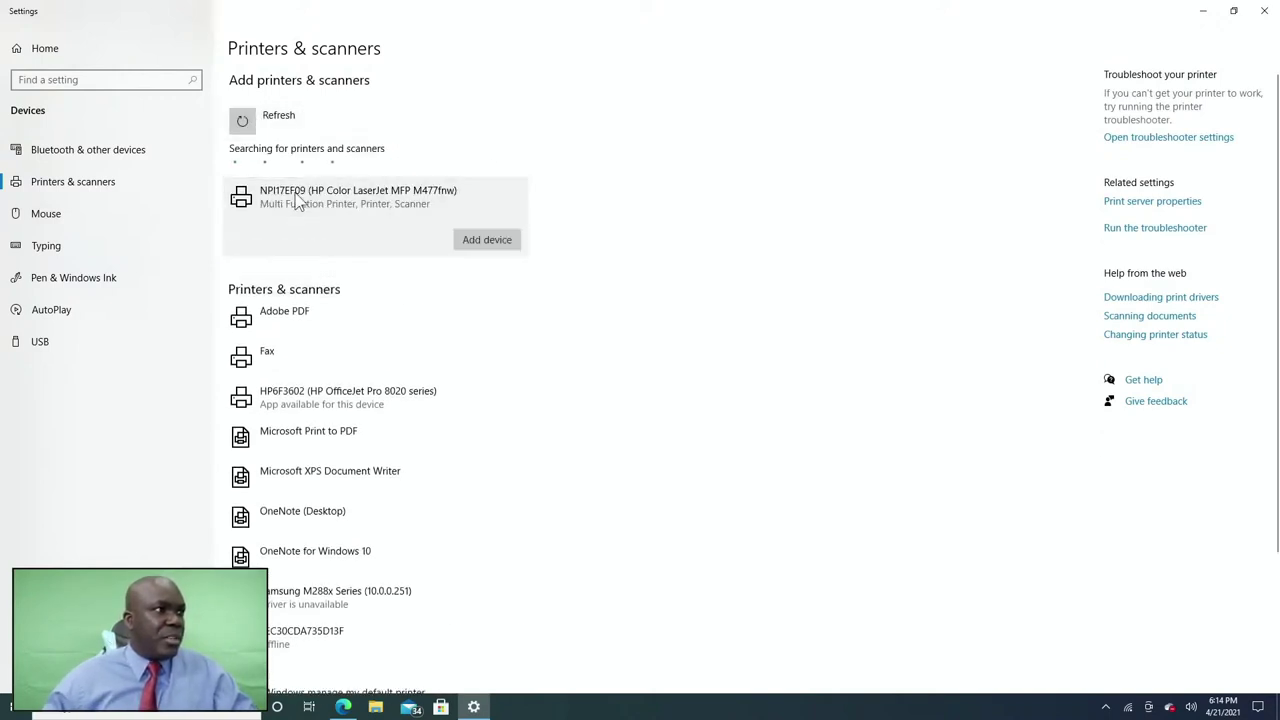
left_click(489, 245)
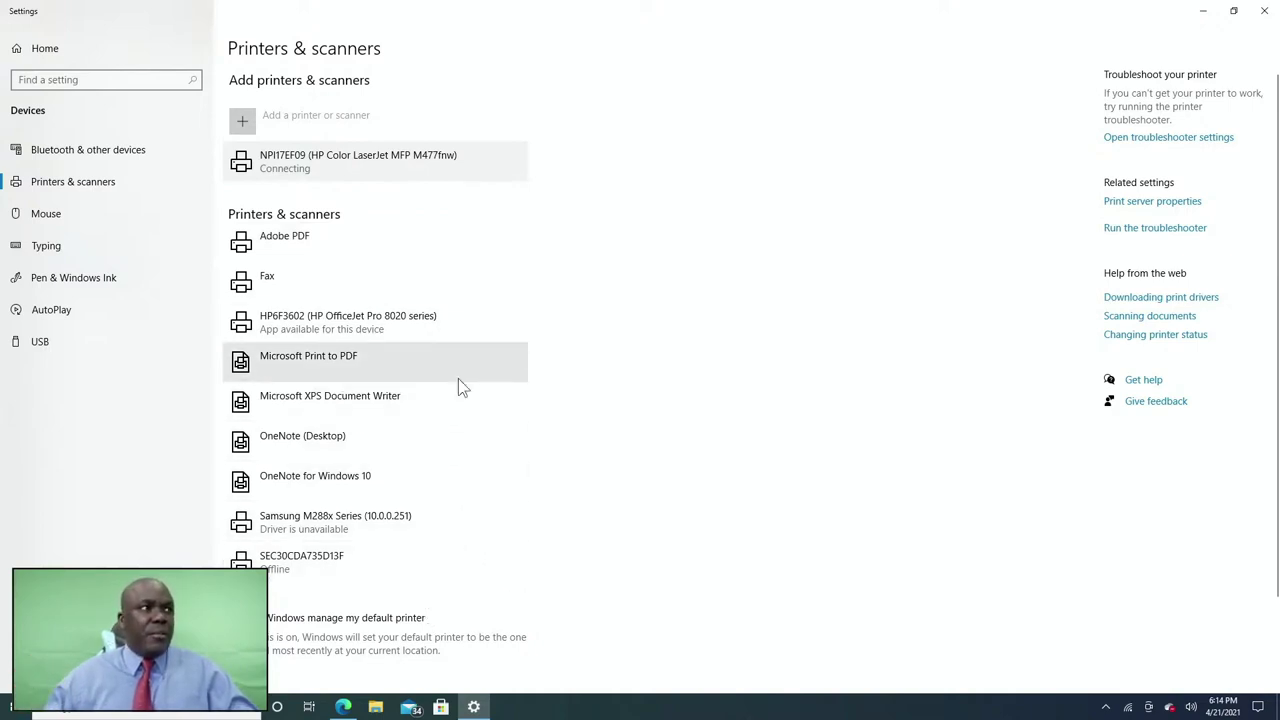
- Switch to Microsoft Edge and load the ebay.com home page in place of the order's shipping page
mouse_move(346, 708)
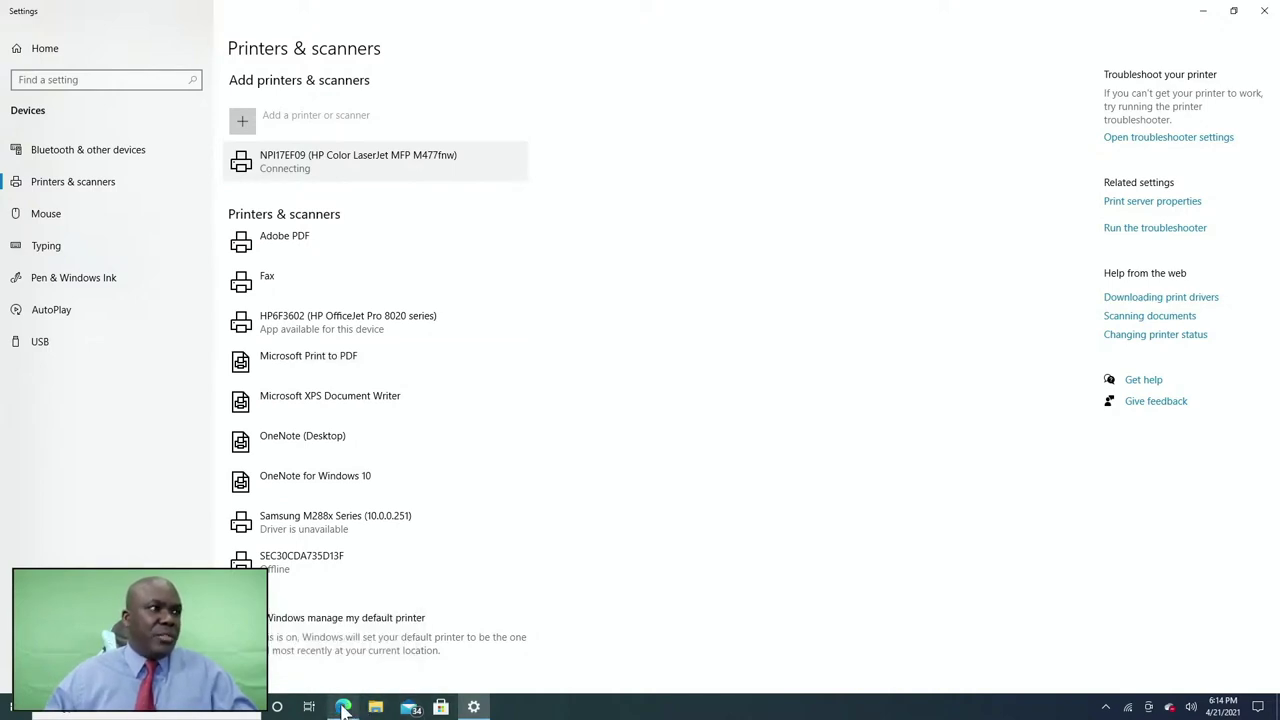
left_click(343, 708)
left_click(80, 10)
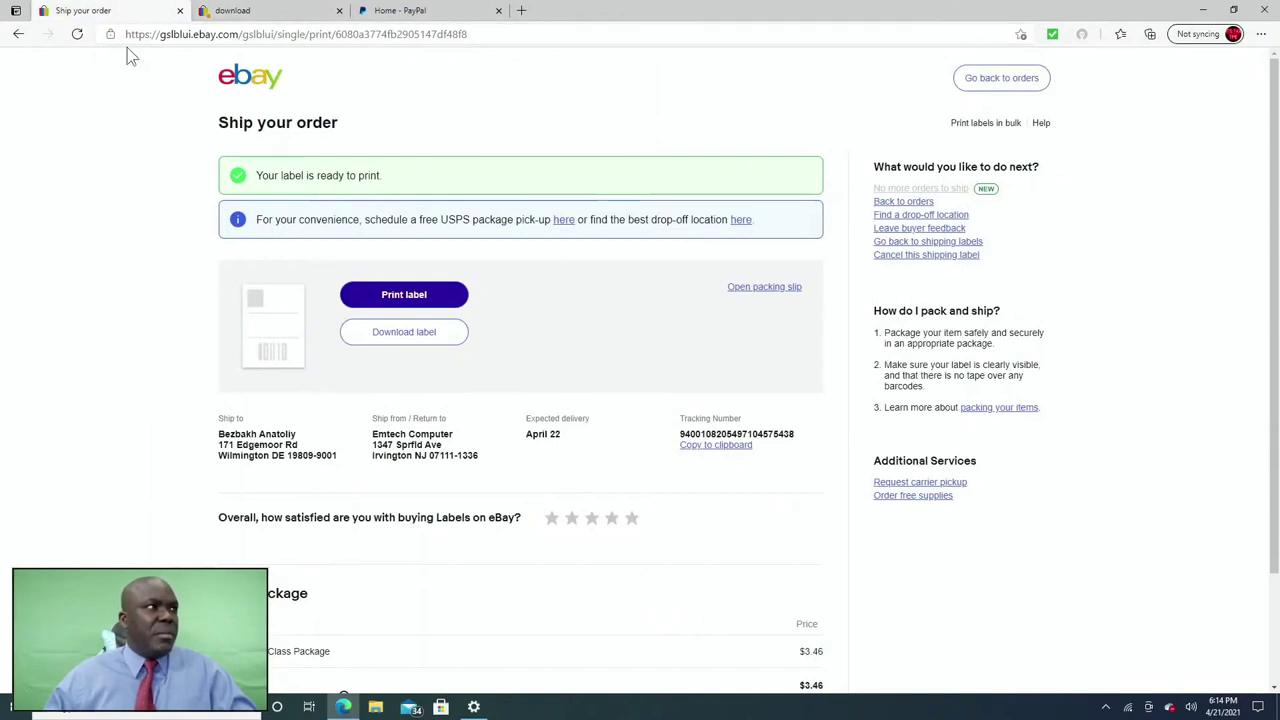
left_click(16, 35)
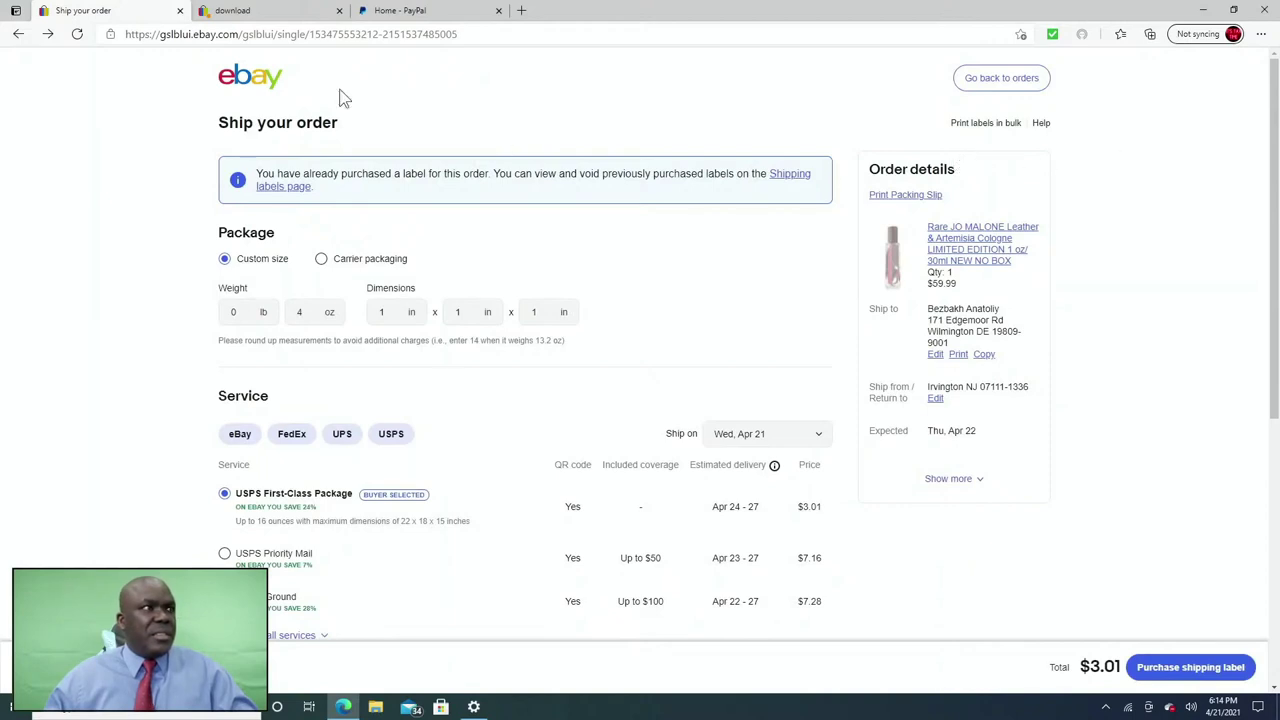
left_click(536, 35)
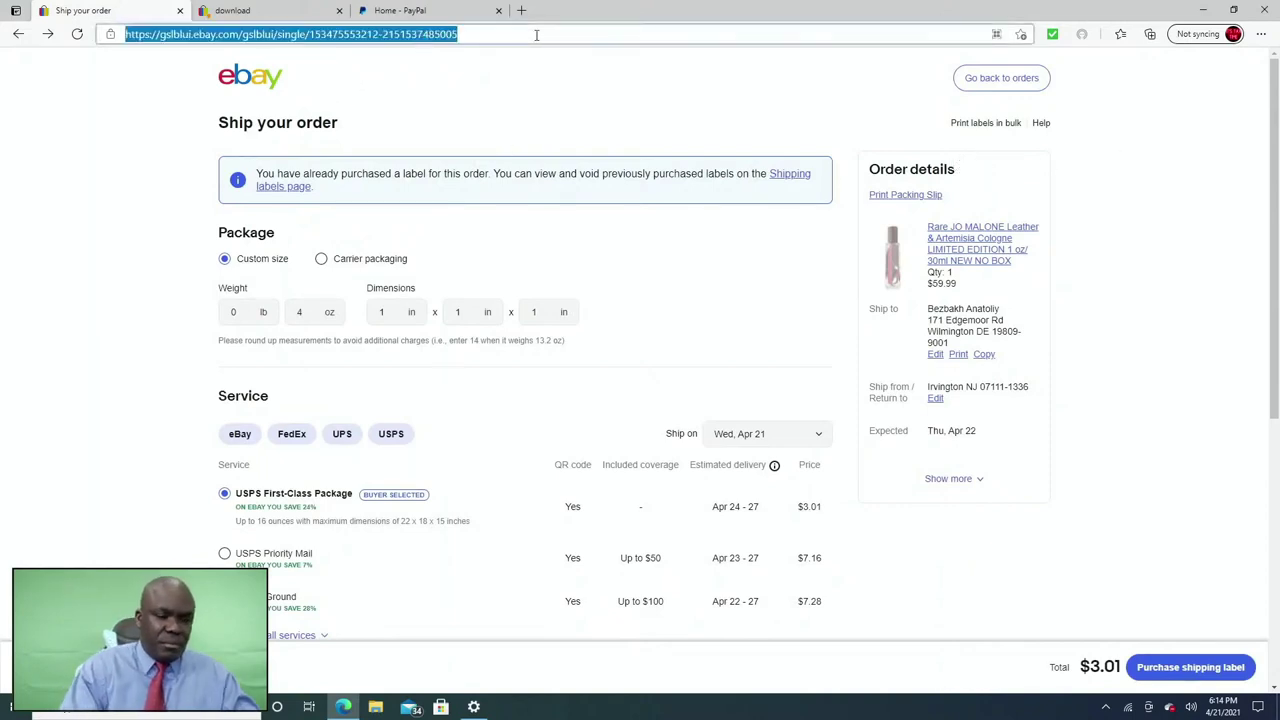
type("EBA")
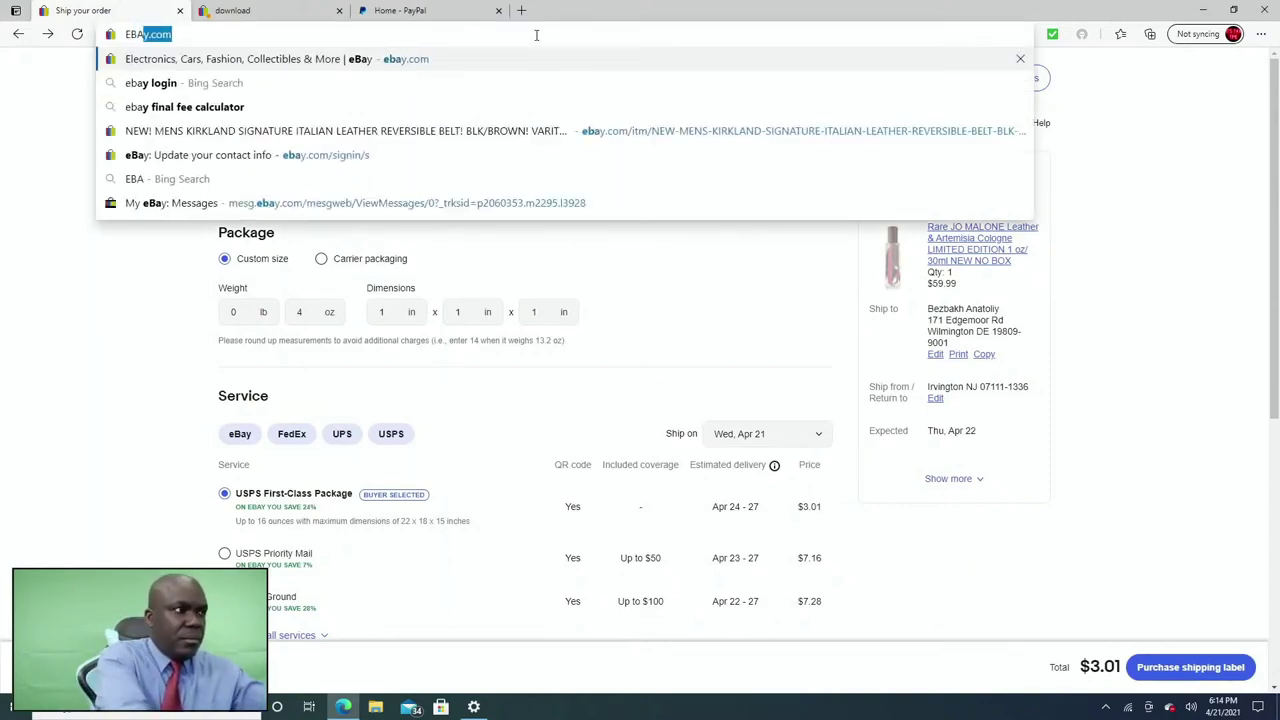
key("Return")
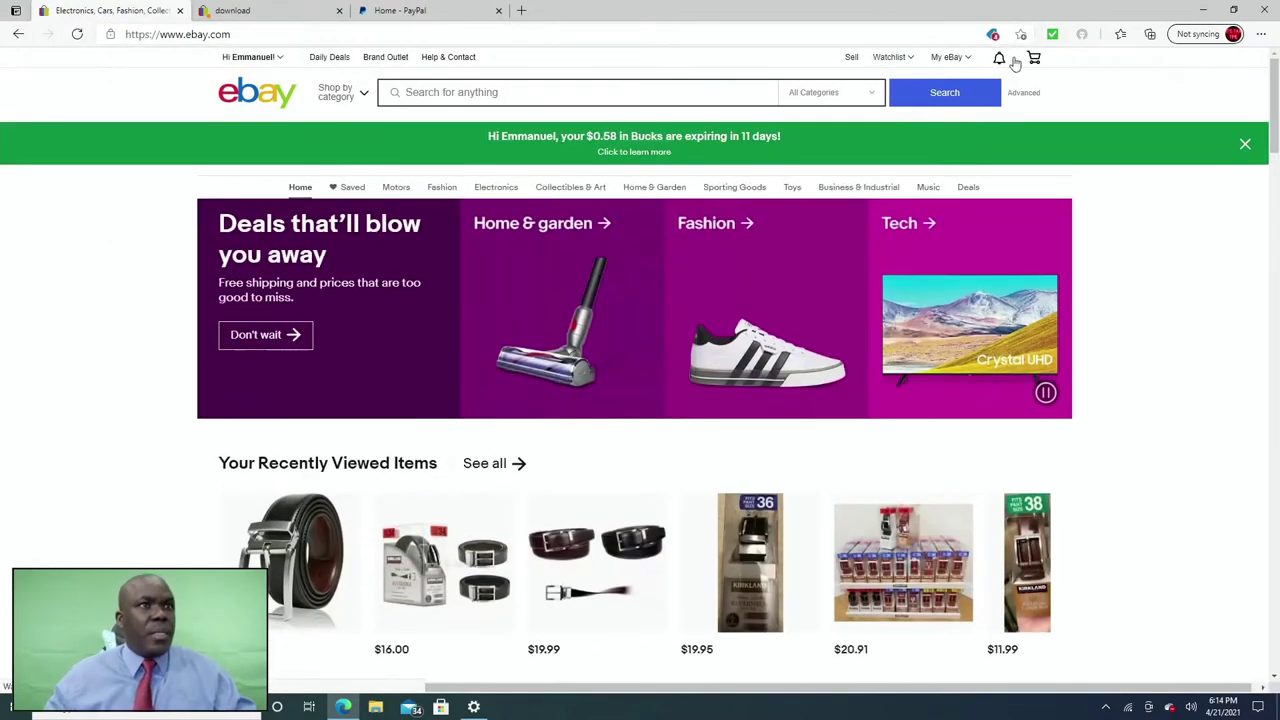
- Open Seller Hub and list all orders
mouse_move(1002, 67)
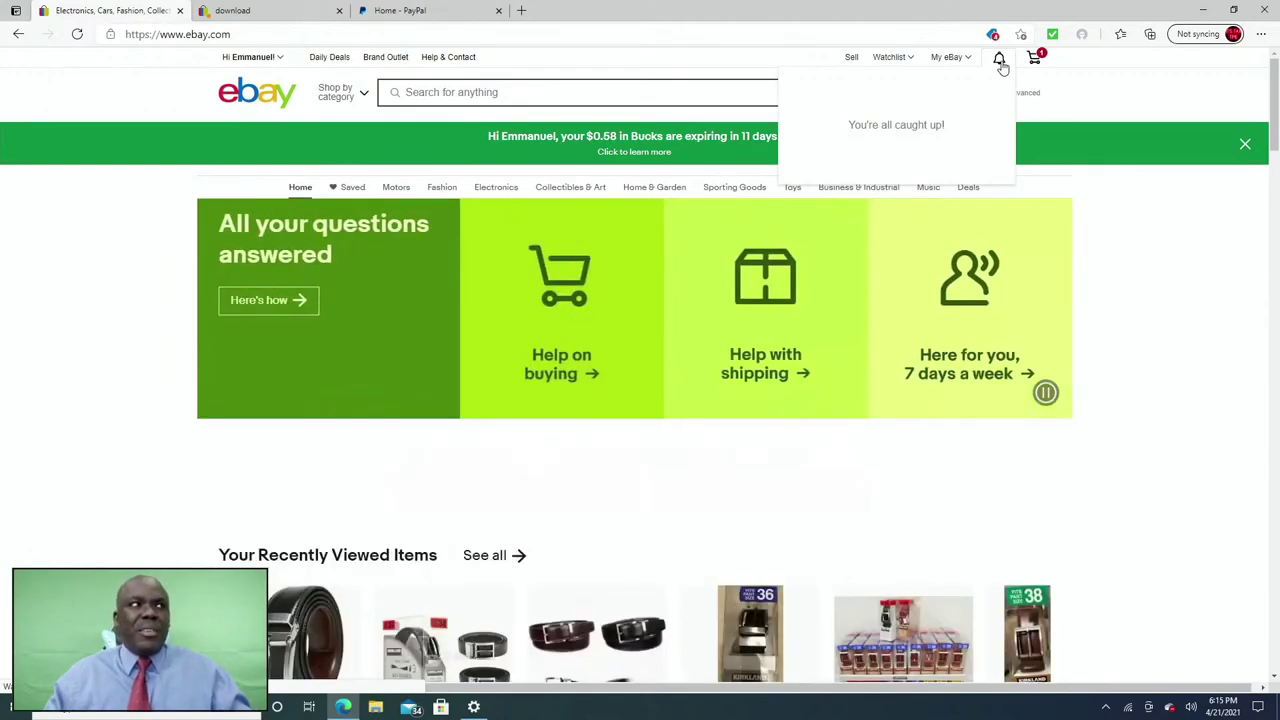
mouse_move(946, 57)
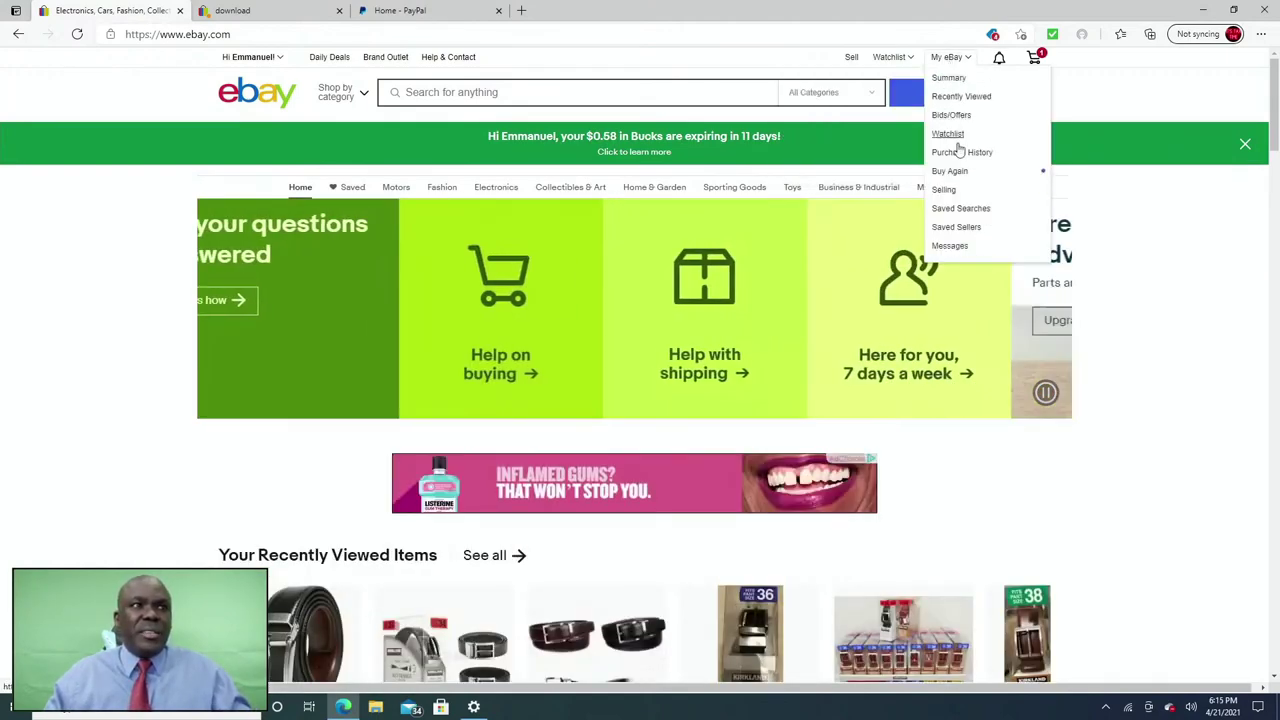
left_click(948, 79)
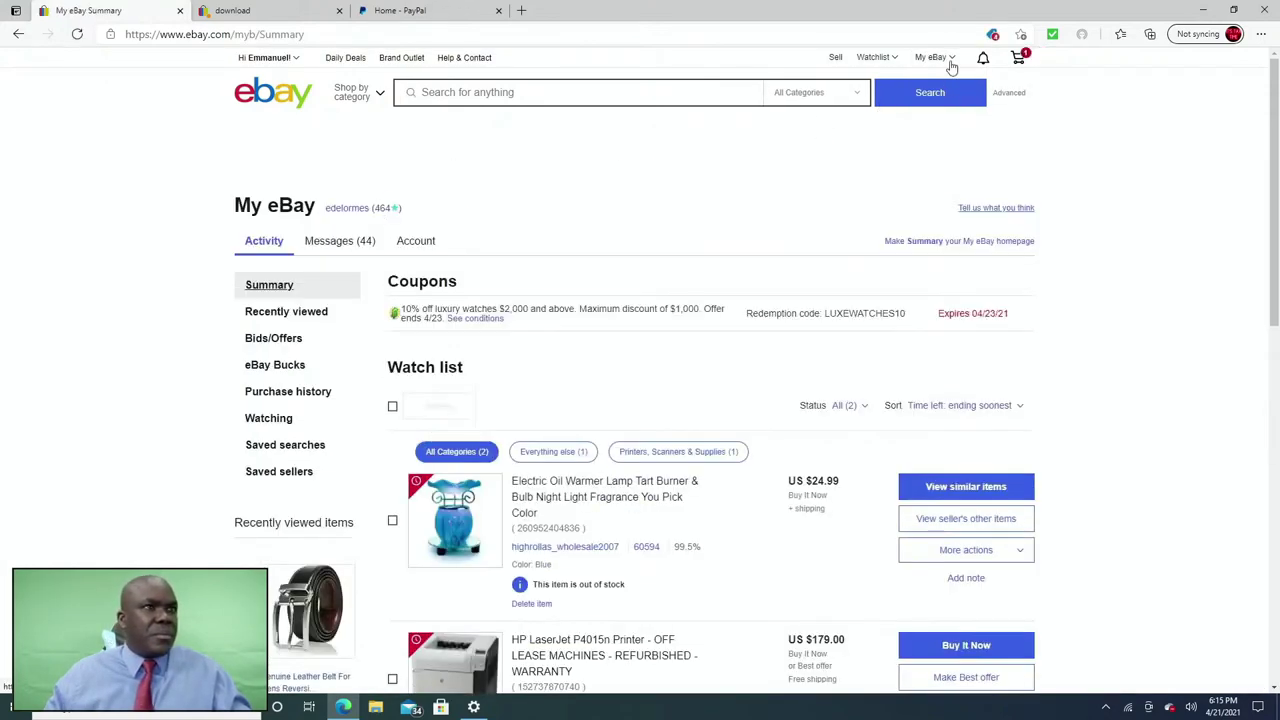
mouse_move(930, 62)
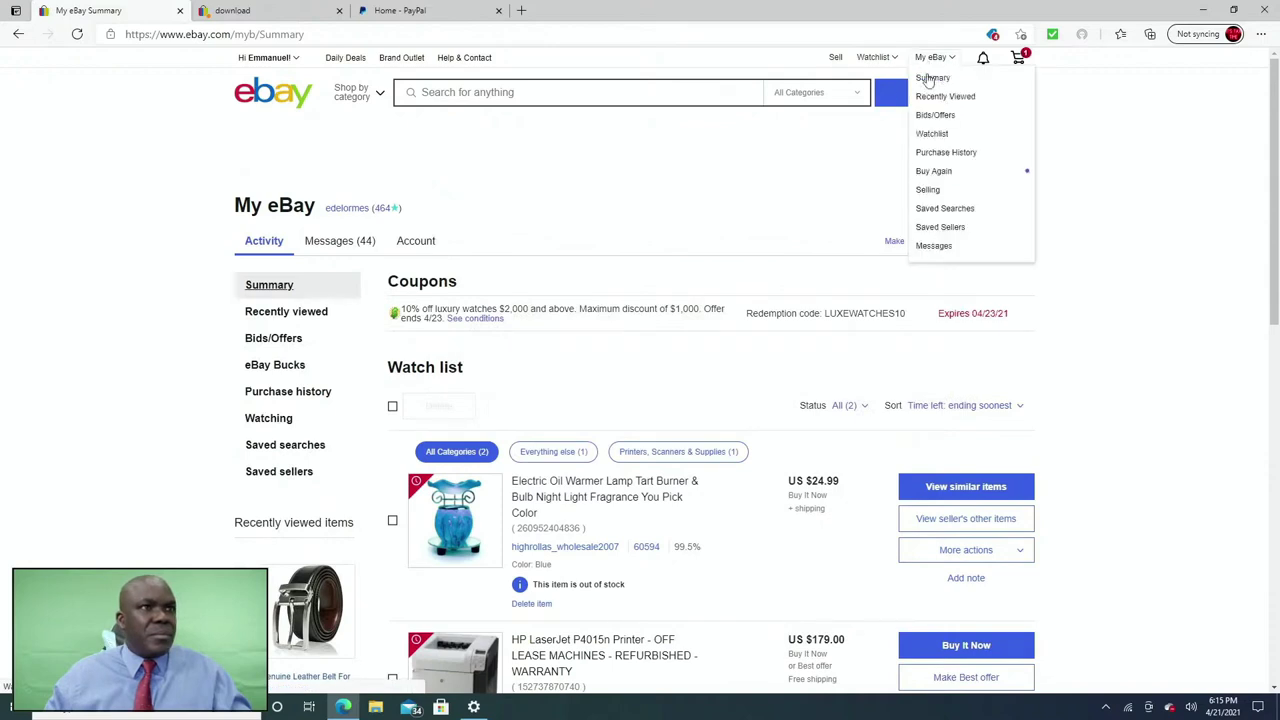
left_click(927, 191)
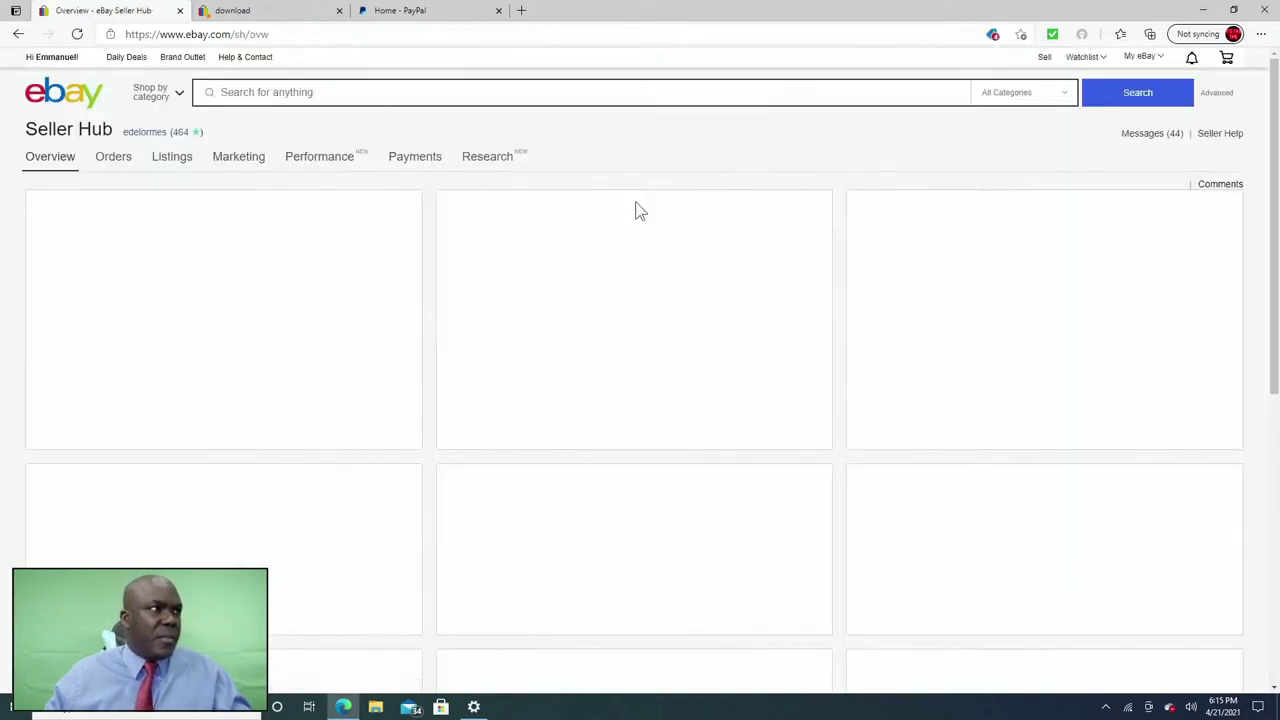
left_click(114, 165)
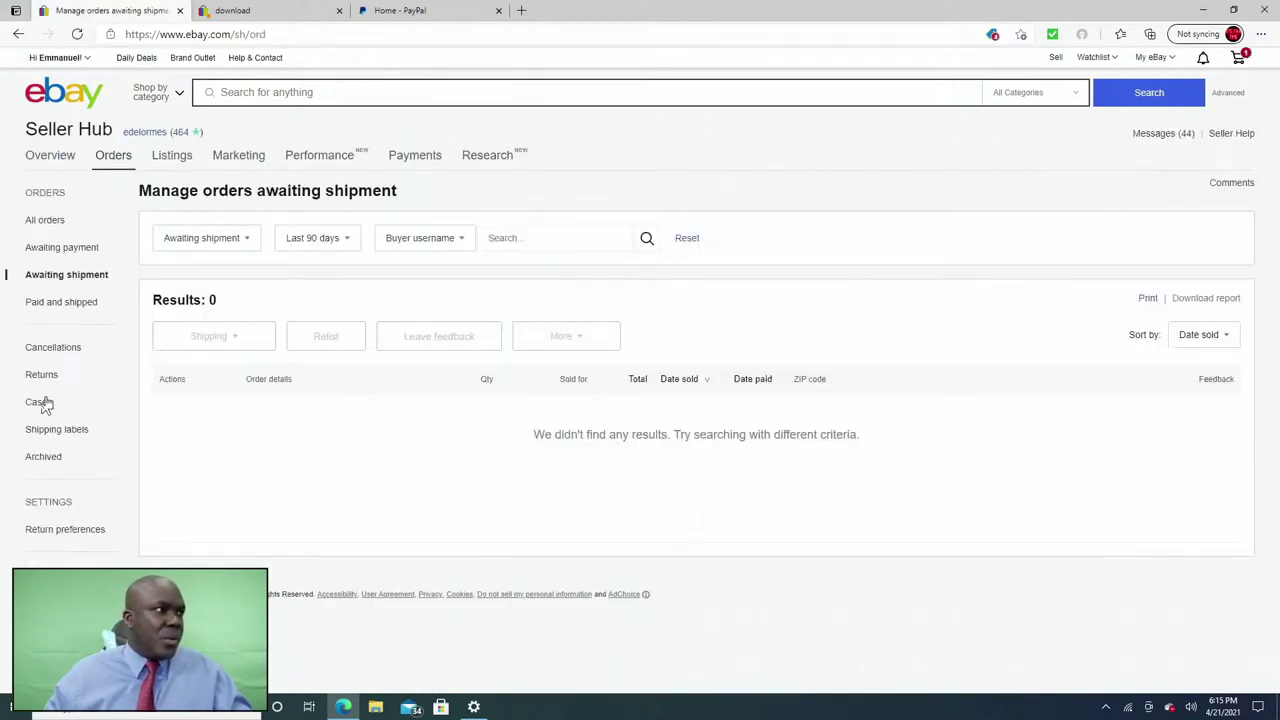
left_click(46, 220)
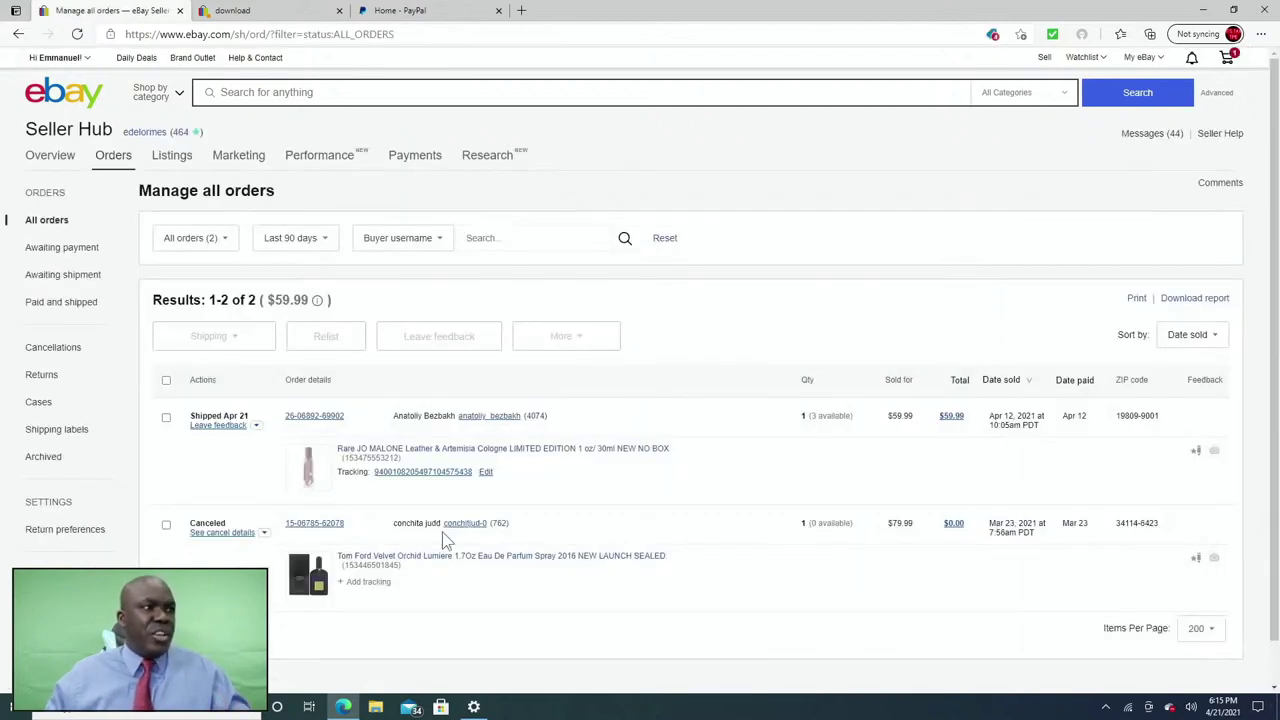
- Examine the shipment tracking details of the Jo Malone Leather & Artemisia Cologne order, then close them
scroll(425, 528, "down", 1)
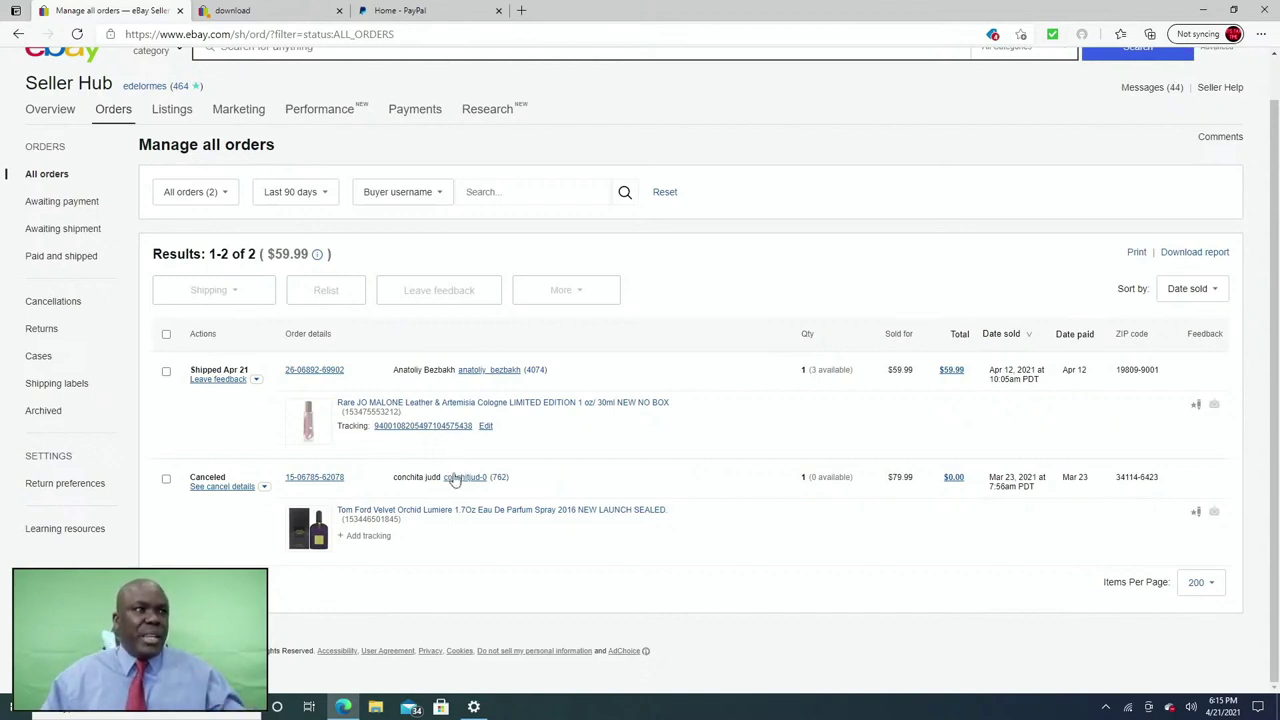
left_click(419, 430)
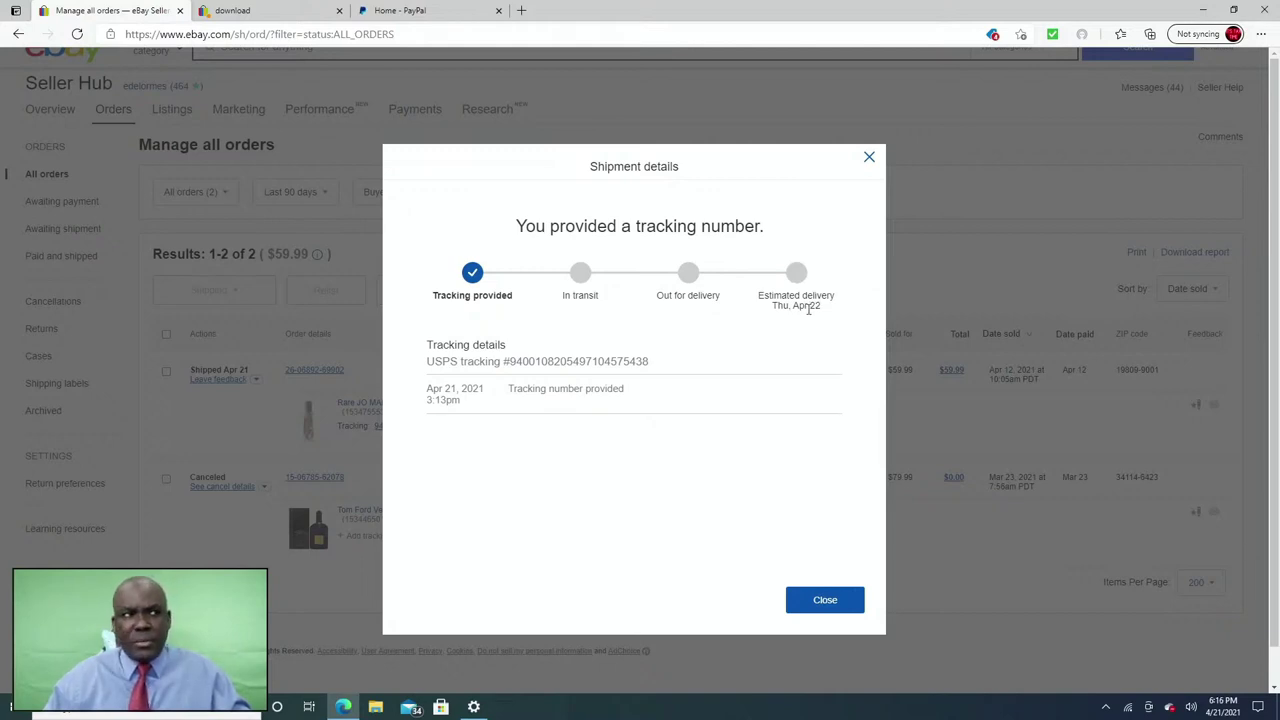
left_click(868, 162)
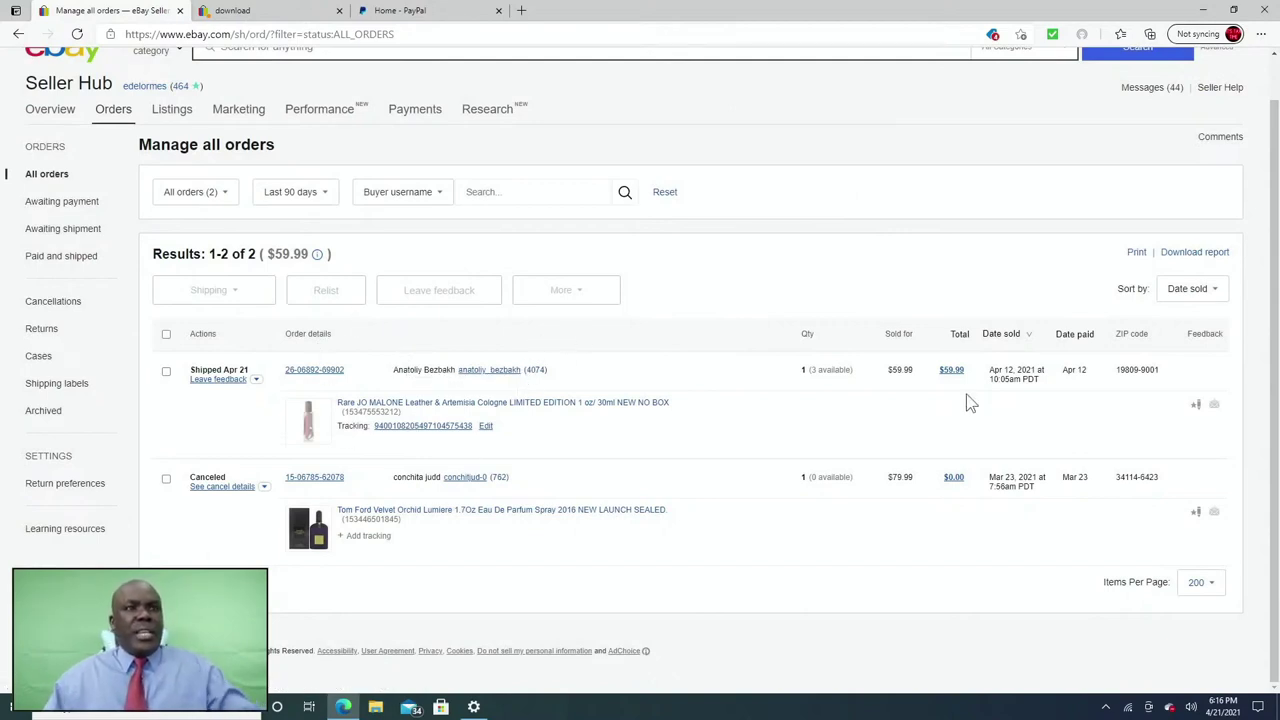
- Review the Leave feedback form for the Jo Malone Leather & Artemisia Cologne order and cancel it
left_click(1197, 406)
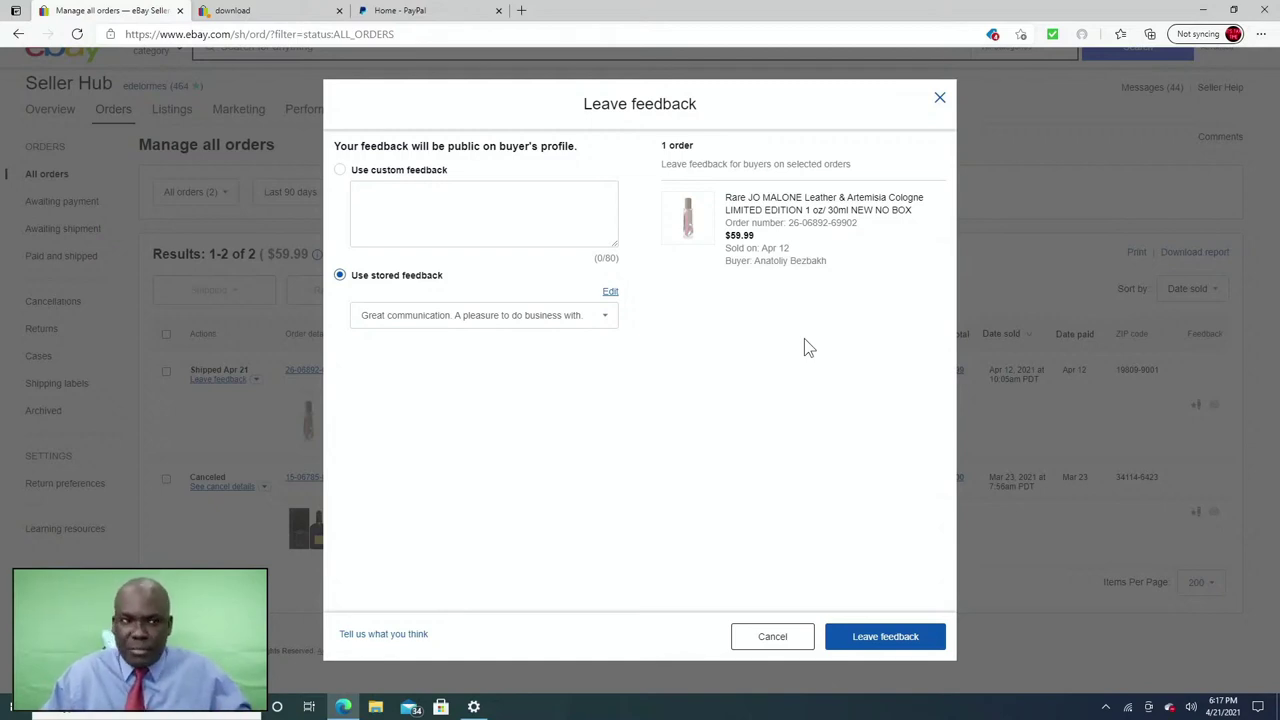
left_click(752, 645)
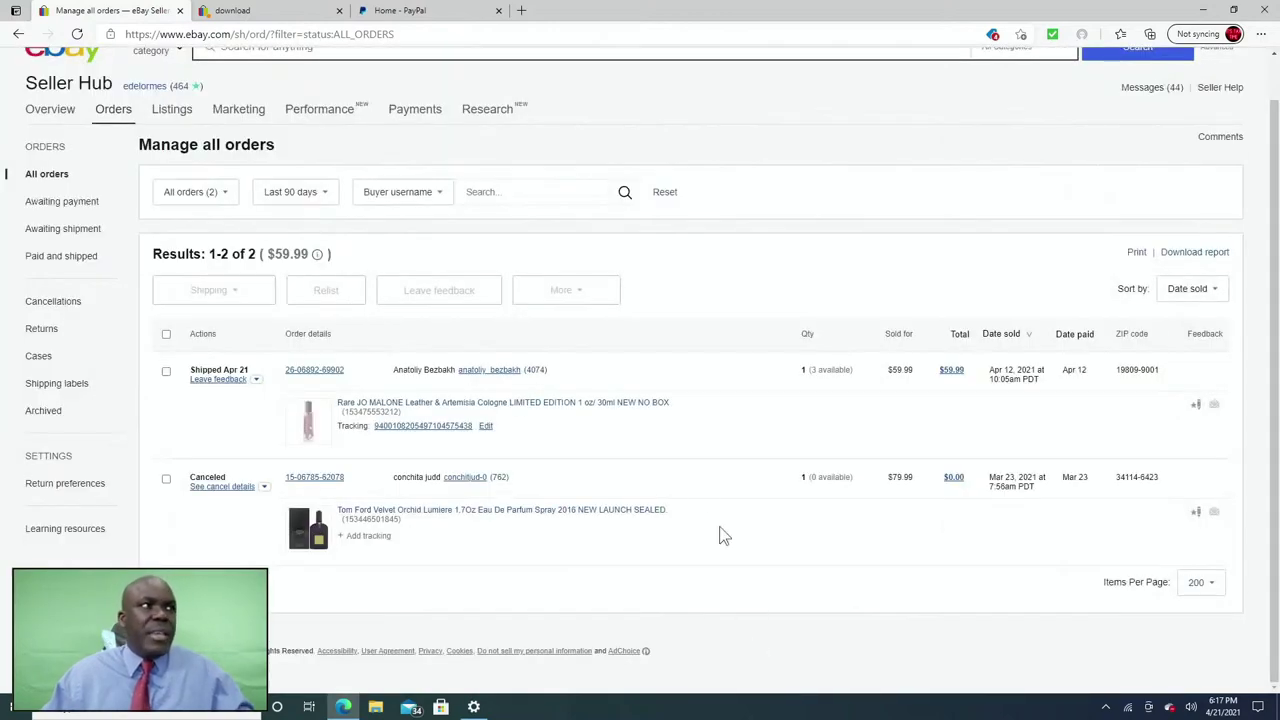
scroll(665, 437, "up", 1)
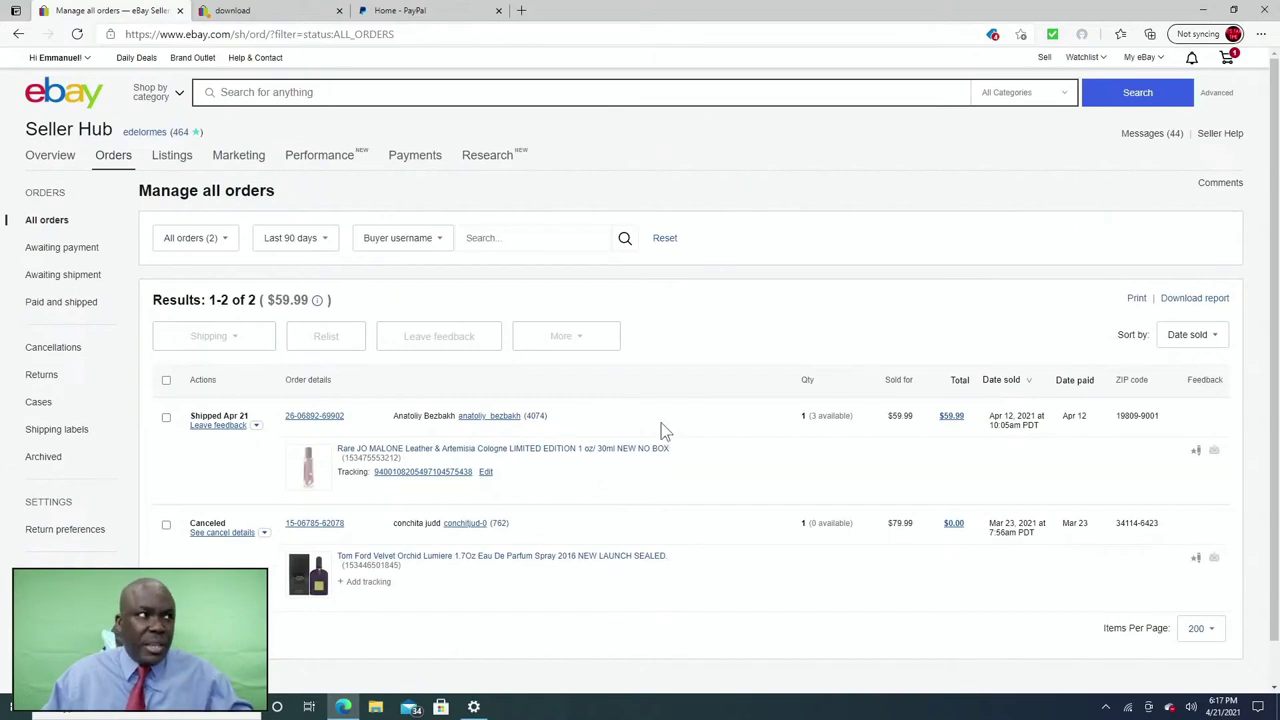
- Open the seller's own feedback profile and examine the negative feedback received in the past 6 months
left_click(180, 135)
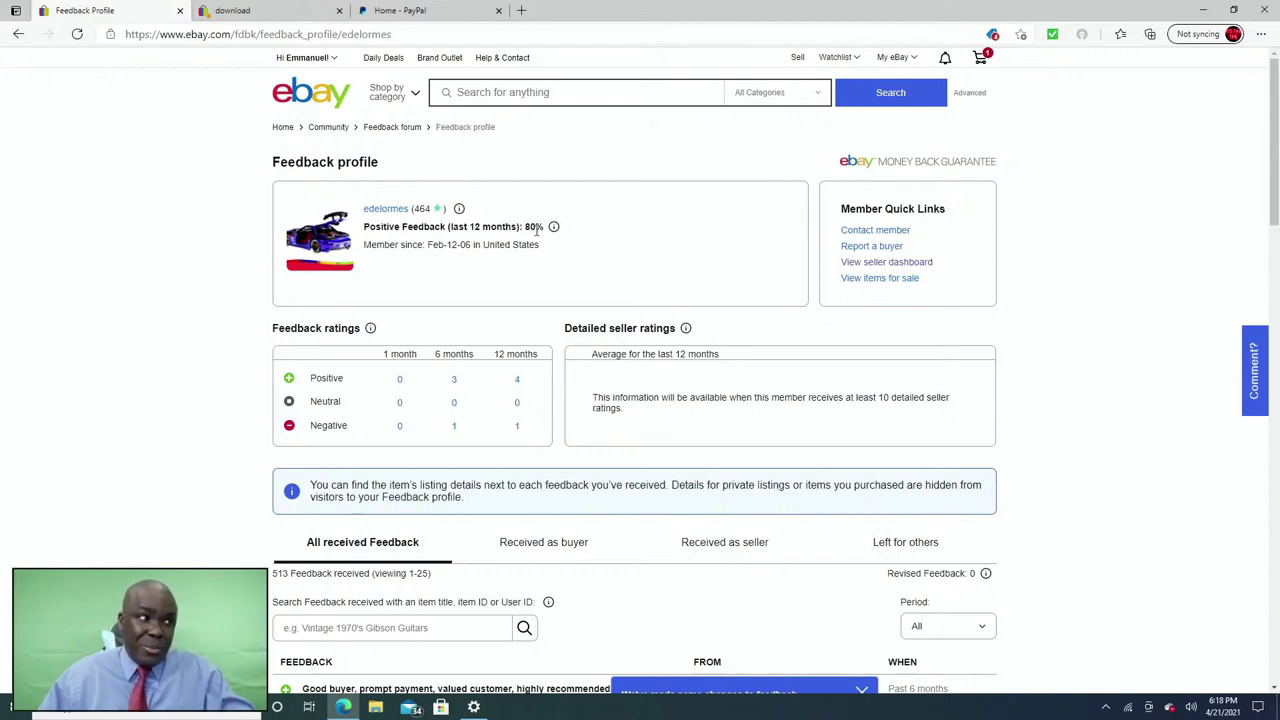
left_click(453, 427)
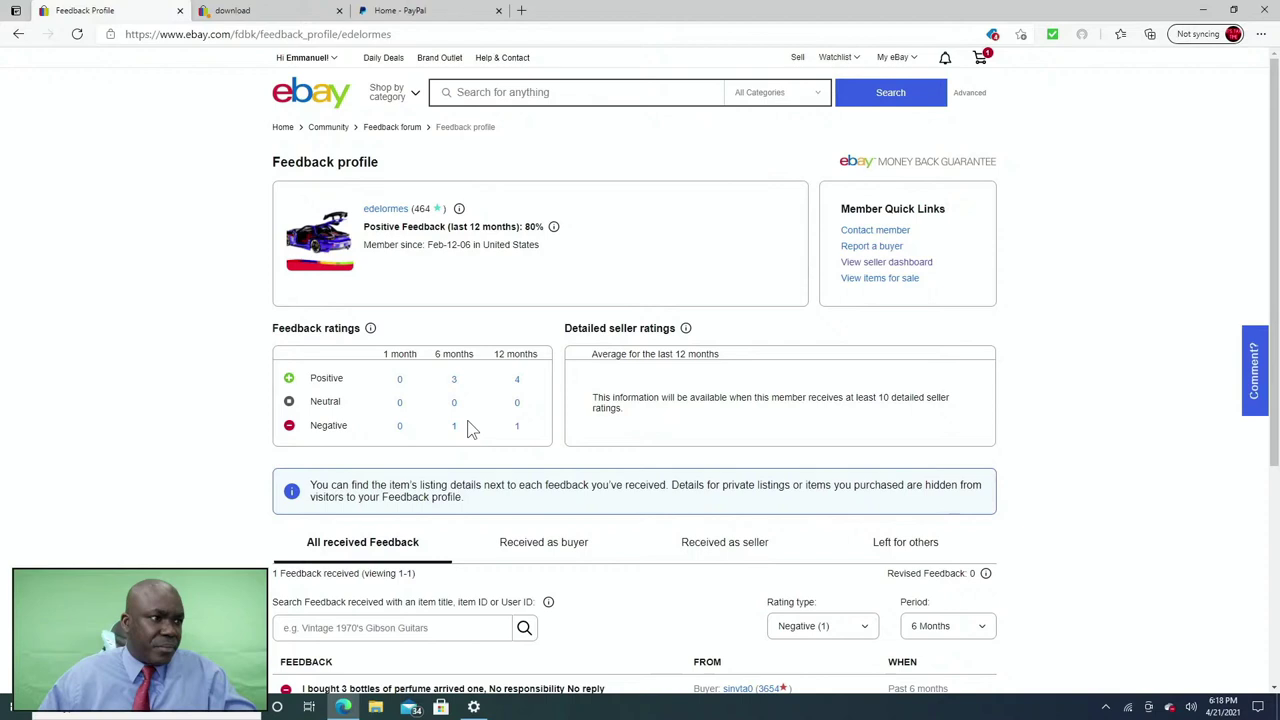
scroll(472, 428, "down", 2)
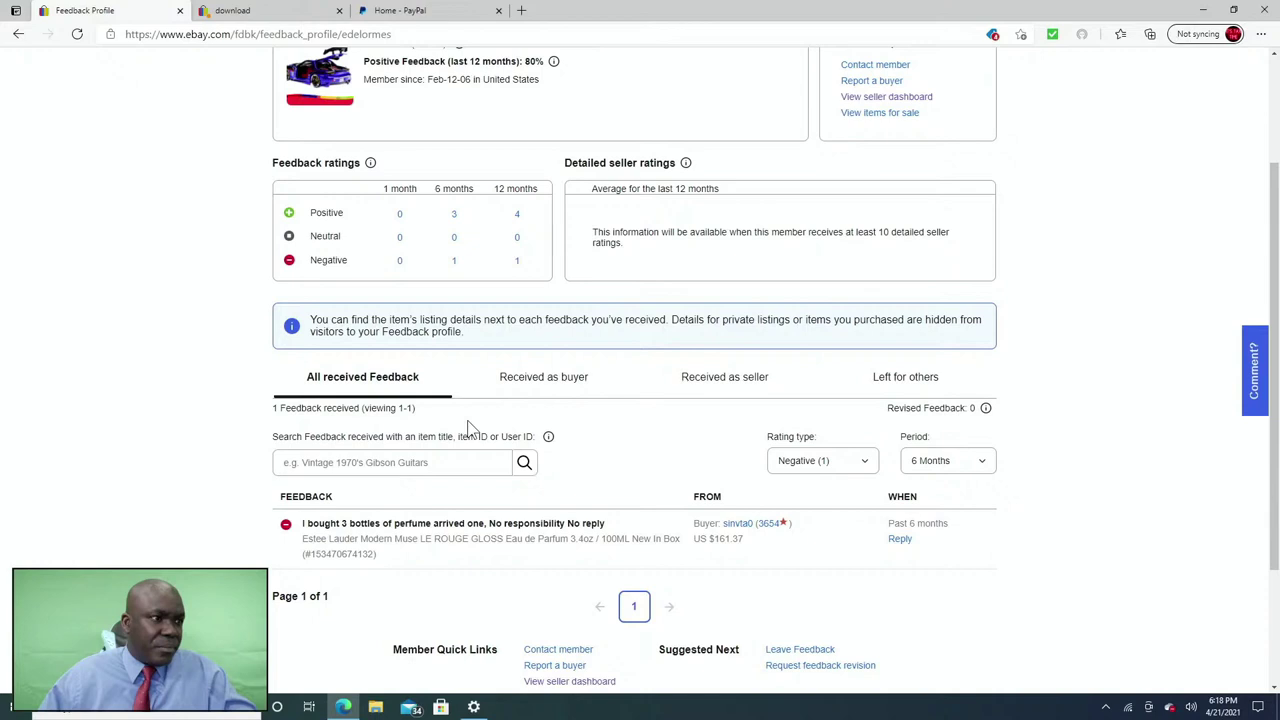
scroll(470, 428, "down", 2)
scroll(908, 357, "up", 5)
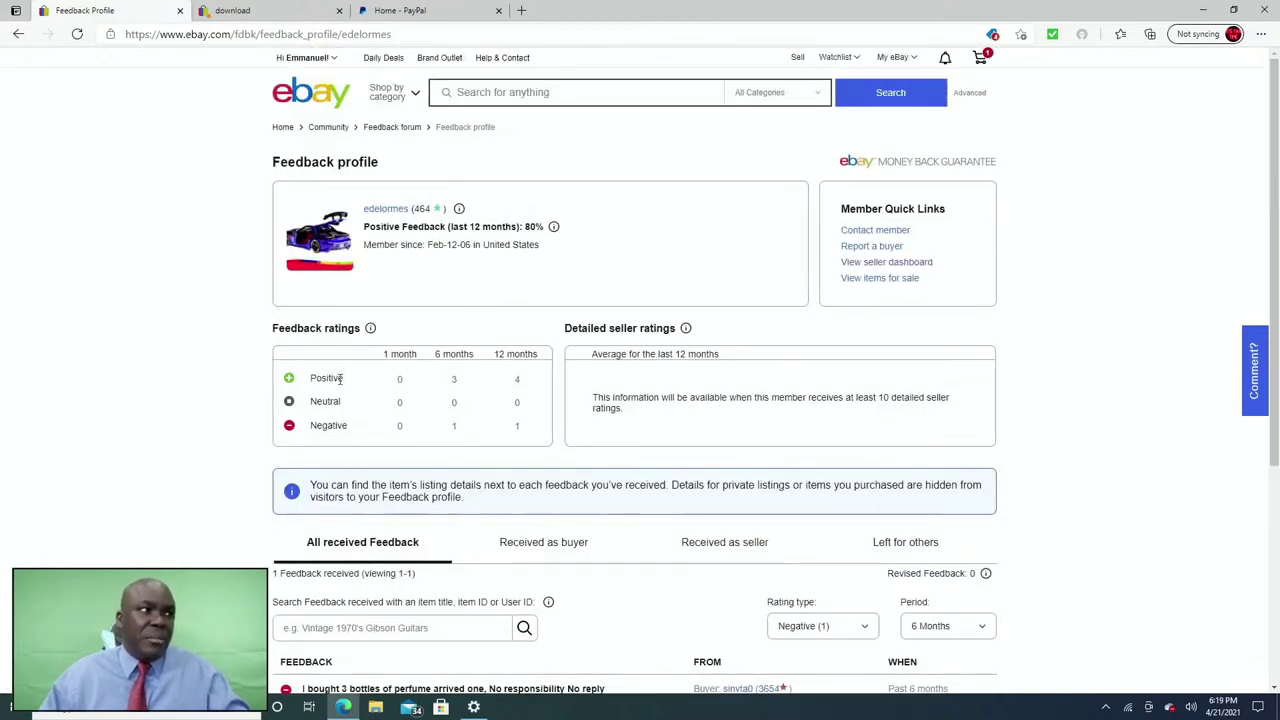
- Show the positive feedback received in the past 6 months and read through its entries
left_click(454, 381)
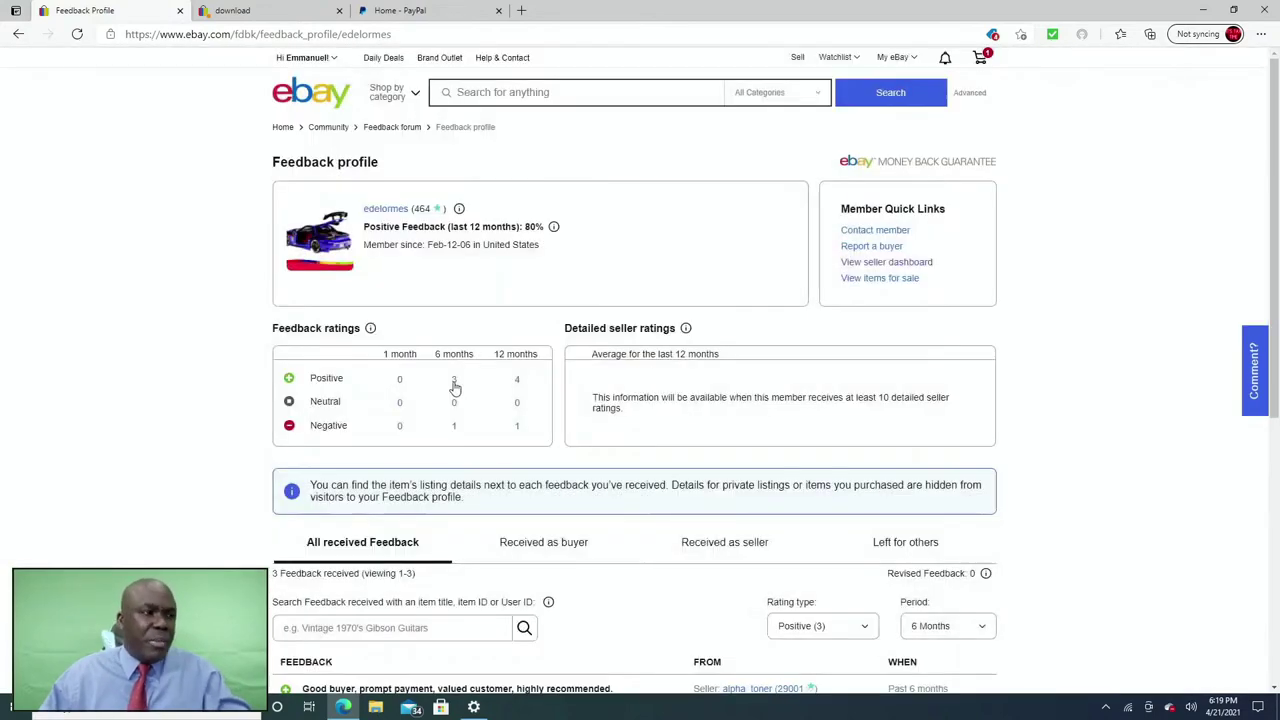
scroll(454, 388, "down", 5)
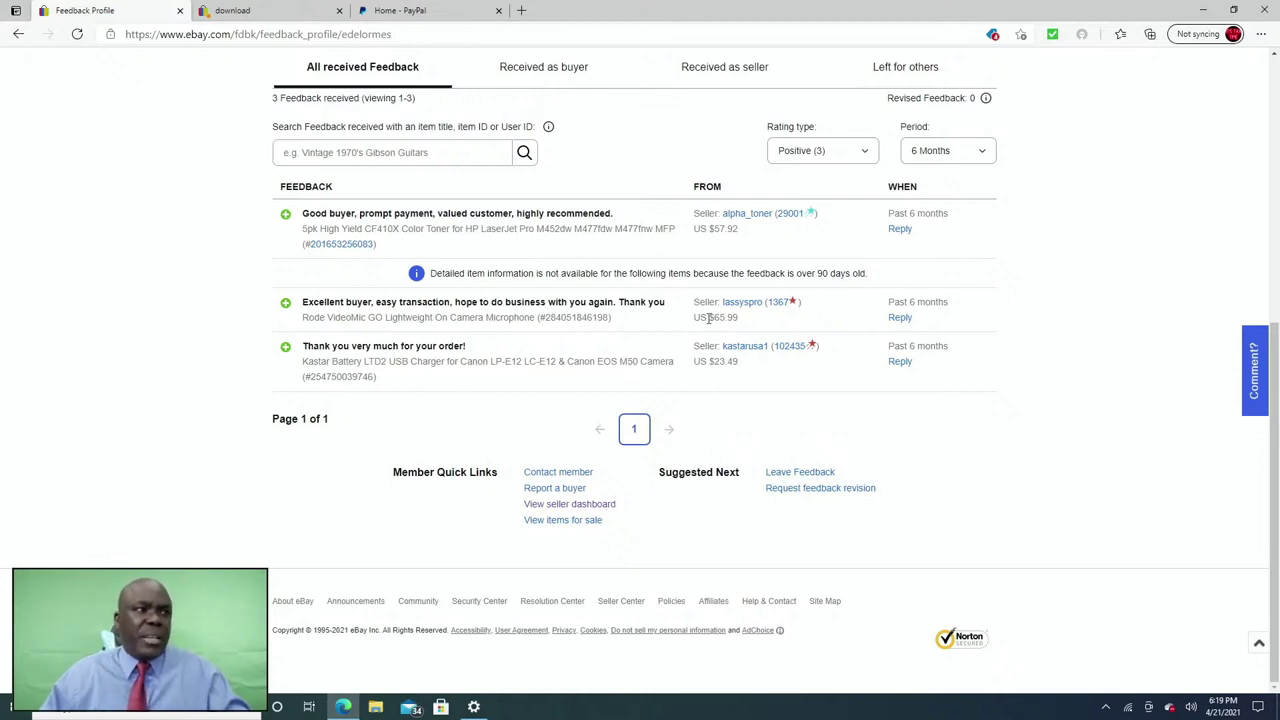
scroll(710, 316, "up", 5)
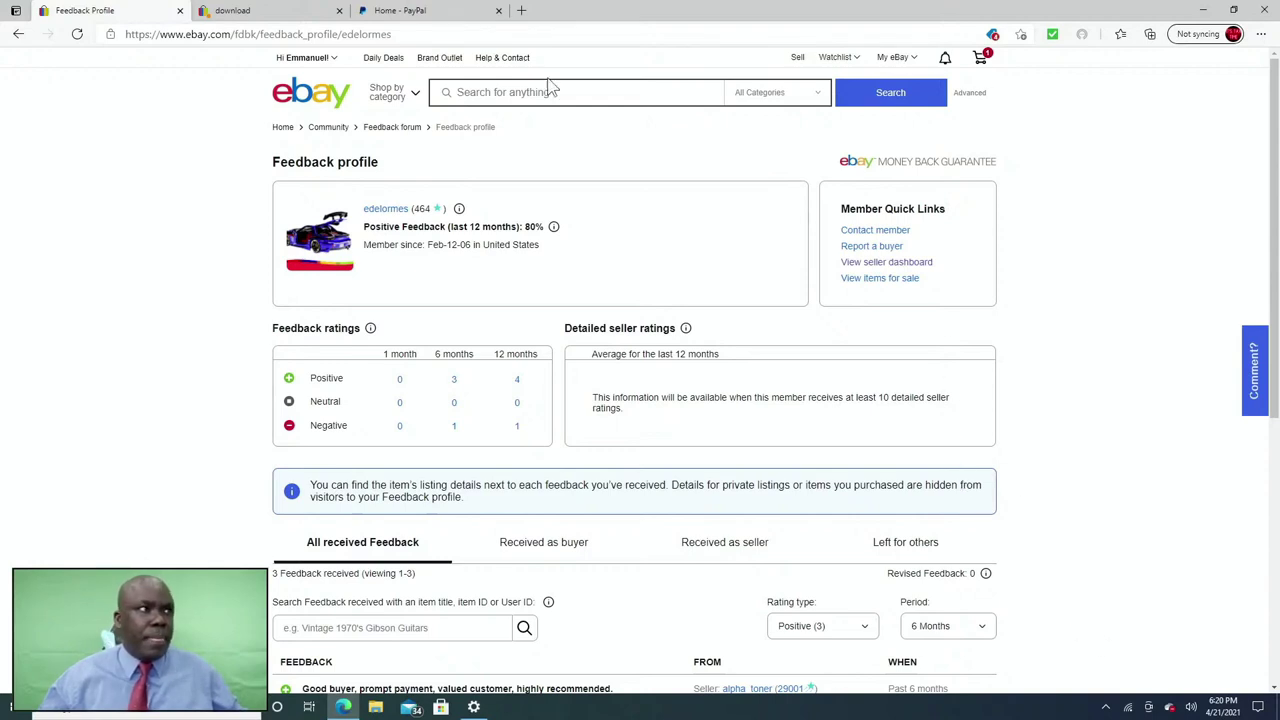
- Minimize the browser and the printer settings, and open the Windows (C:) drive from This PC
left_click(1203, 12)
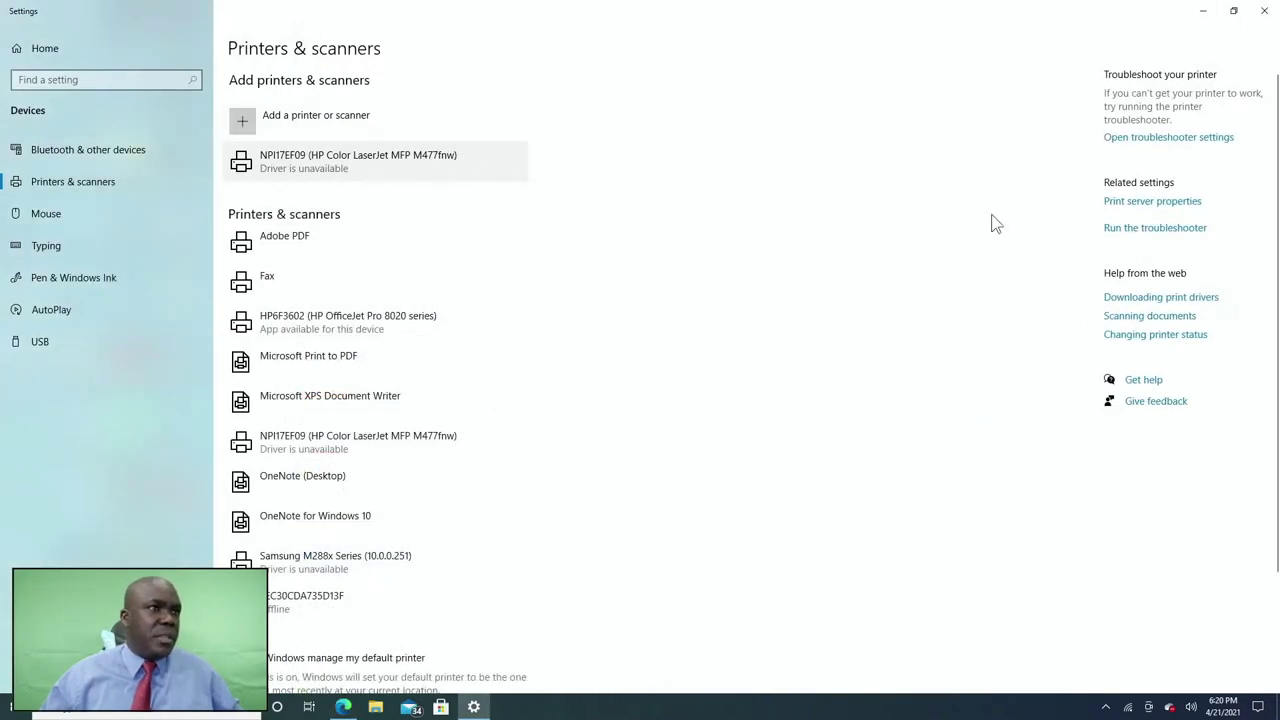
left_click(1203, 14)
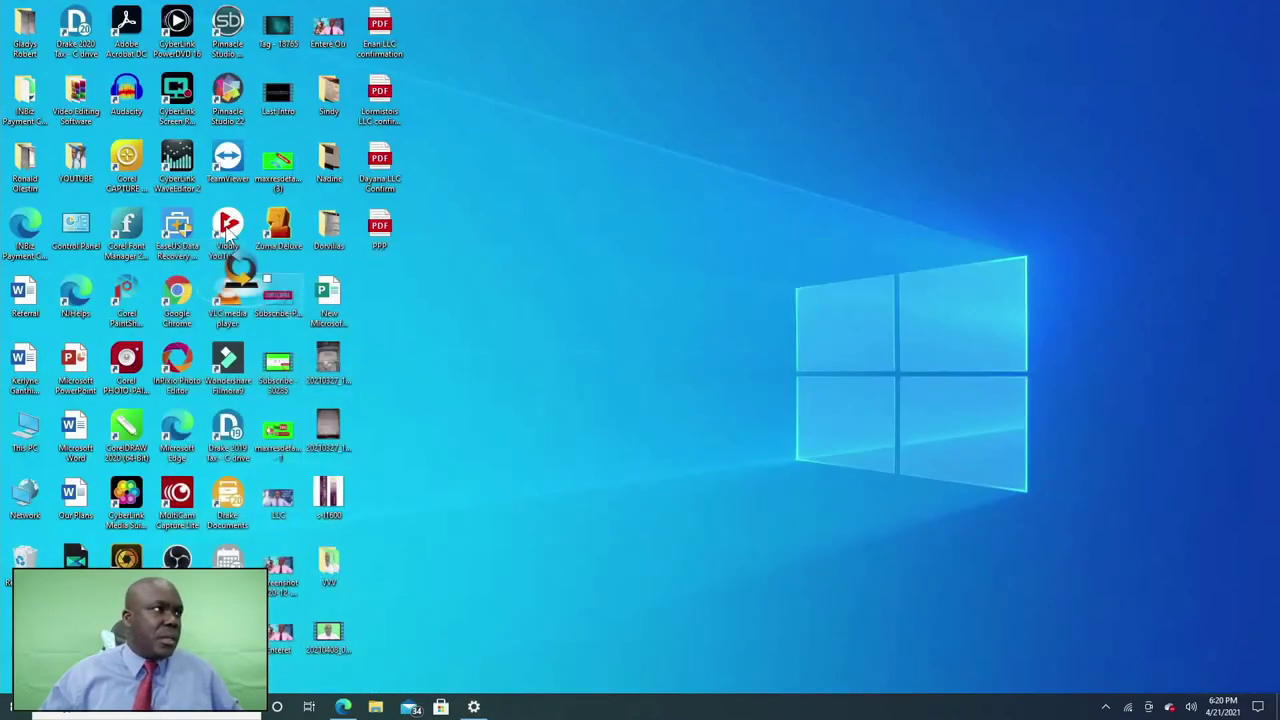
double_click(27, 435)
double_click(550, 368)
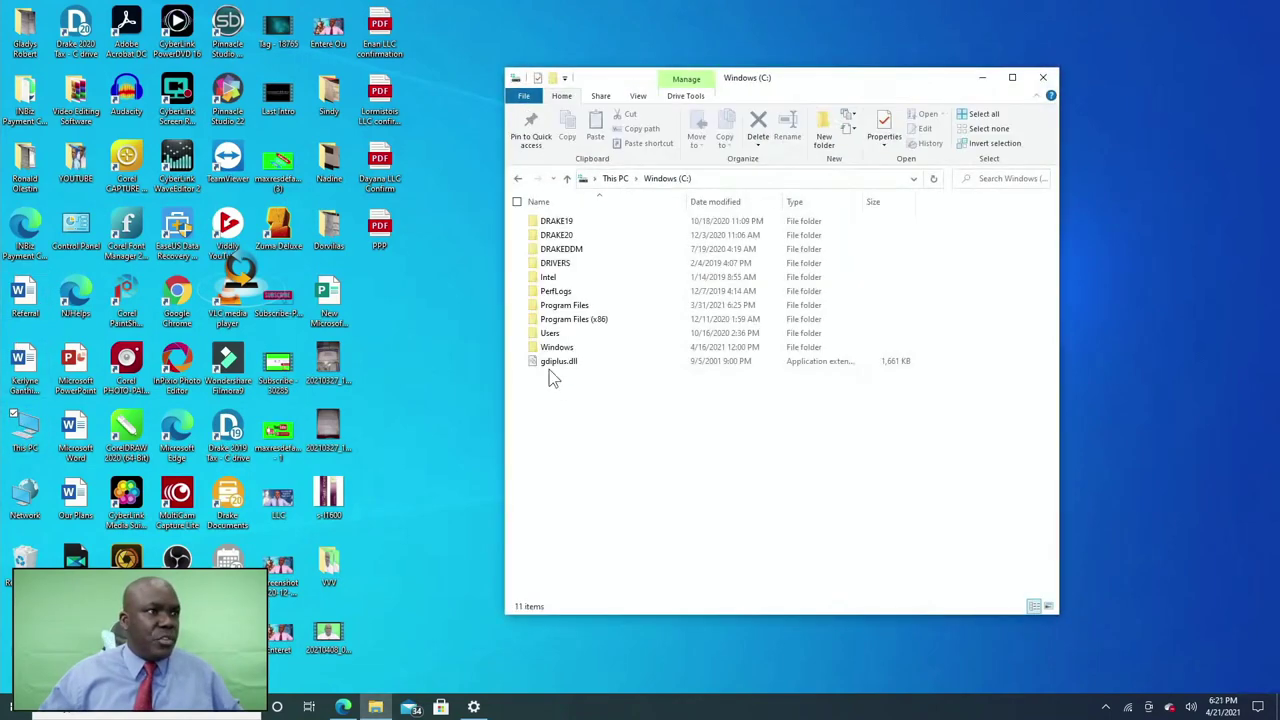
- Check the shipping label in PPP.pdf on the desktop and move the file to the Windows (C:) drive, granting administrator permission
double_click(380, 230)
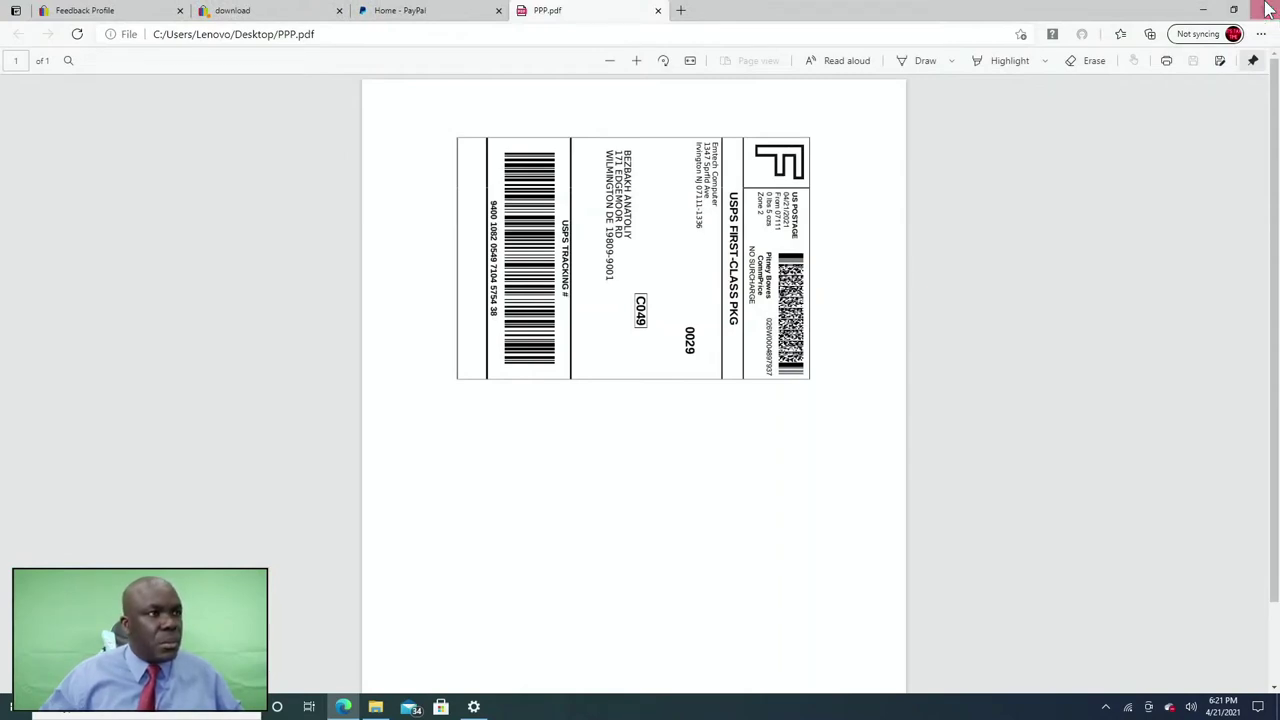
left_click(1267, 9)
left_click_drag(379, 230, 664, 520)
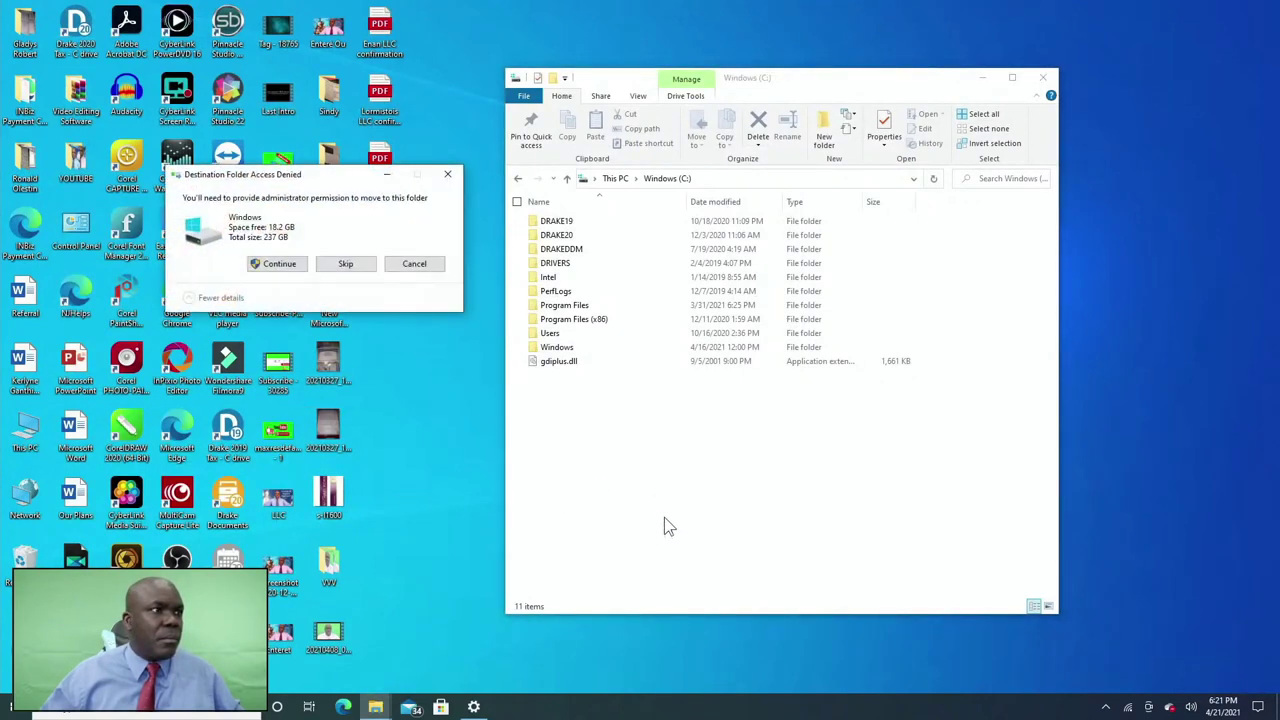
left_click(278, 268)
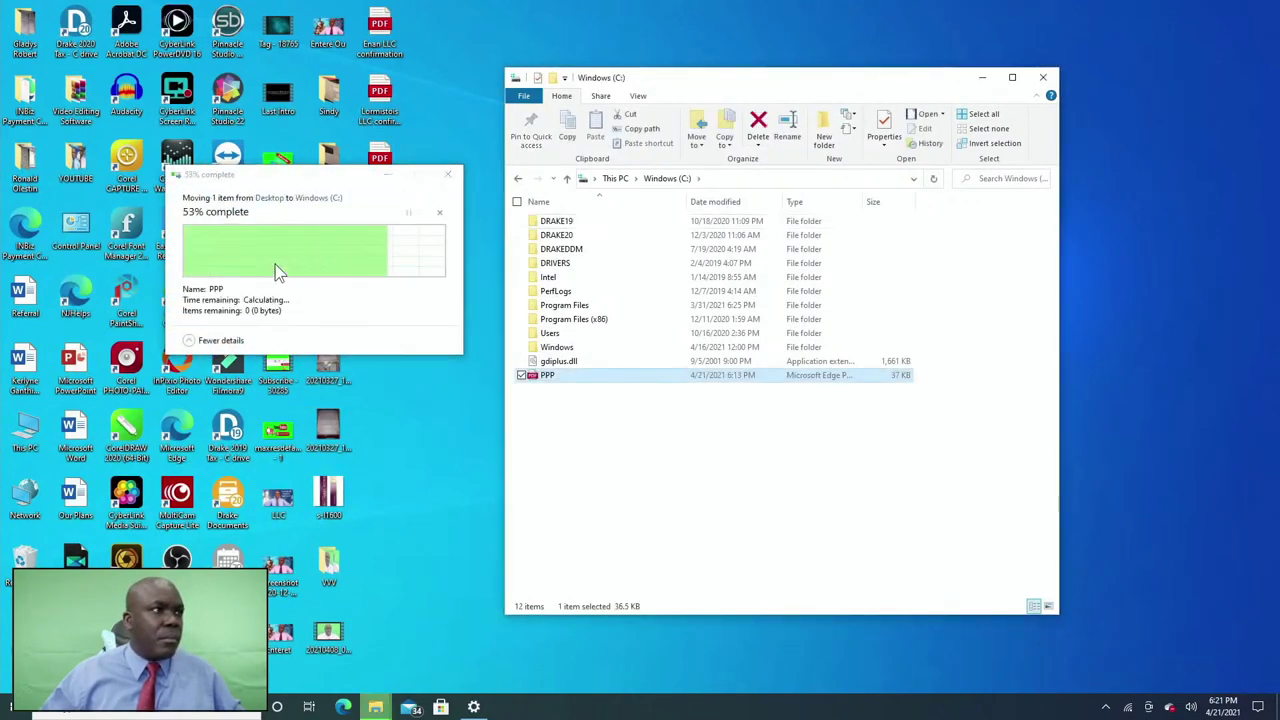
left_click(1043, 78)
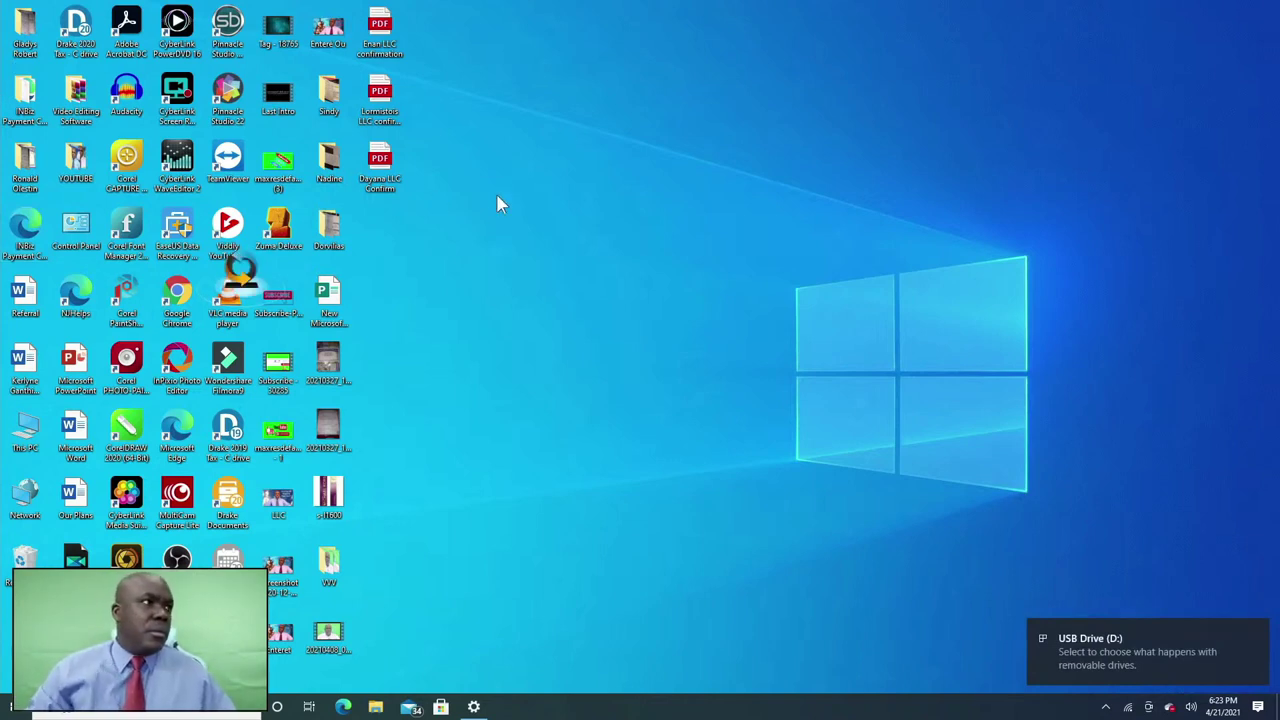
- Open This PC in File Explorer, and switch to Microsoft Edge to load the eBay home page
double_click(31, 441)
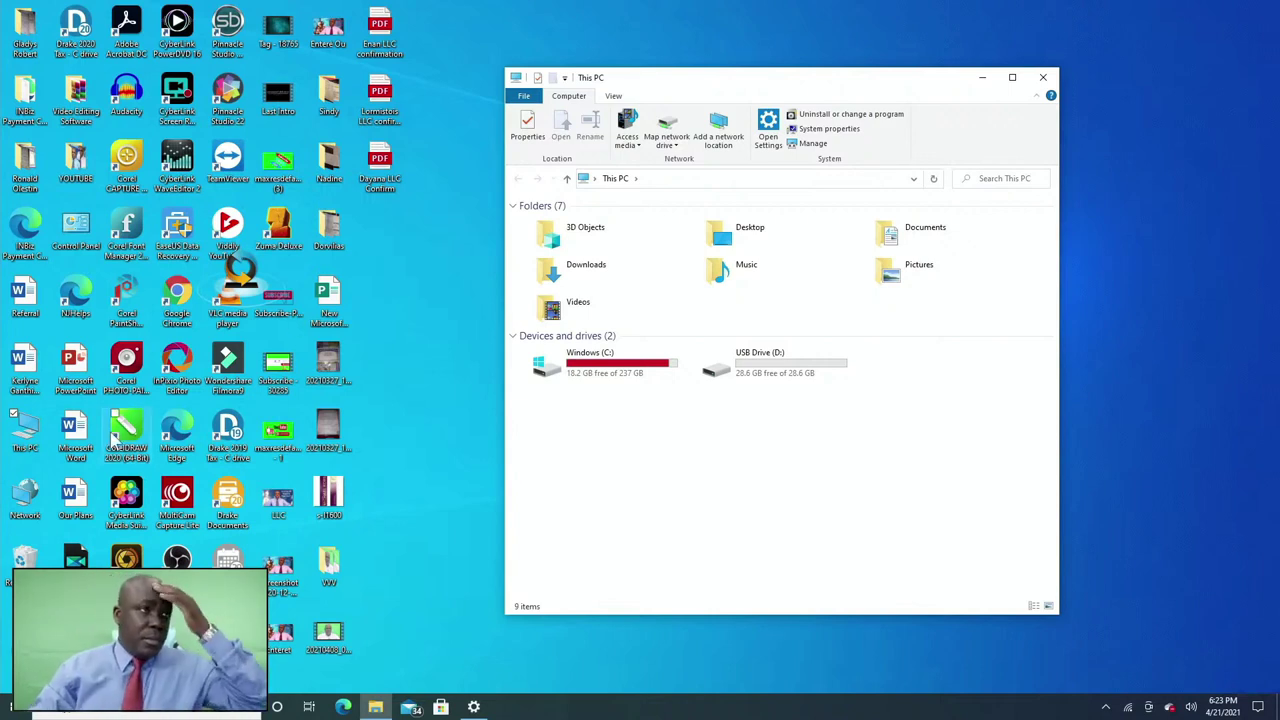
left_click(343, 707)
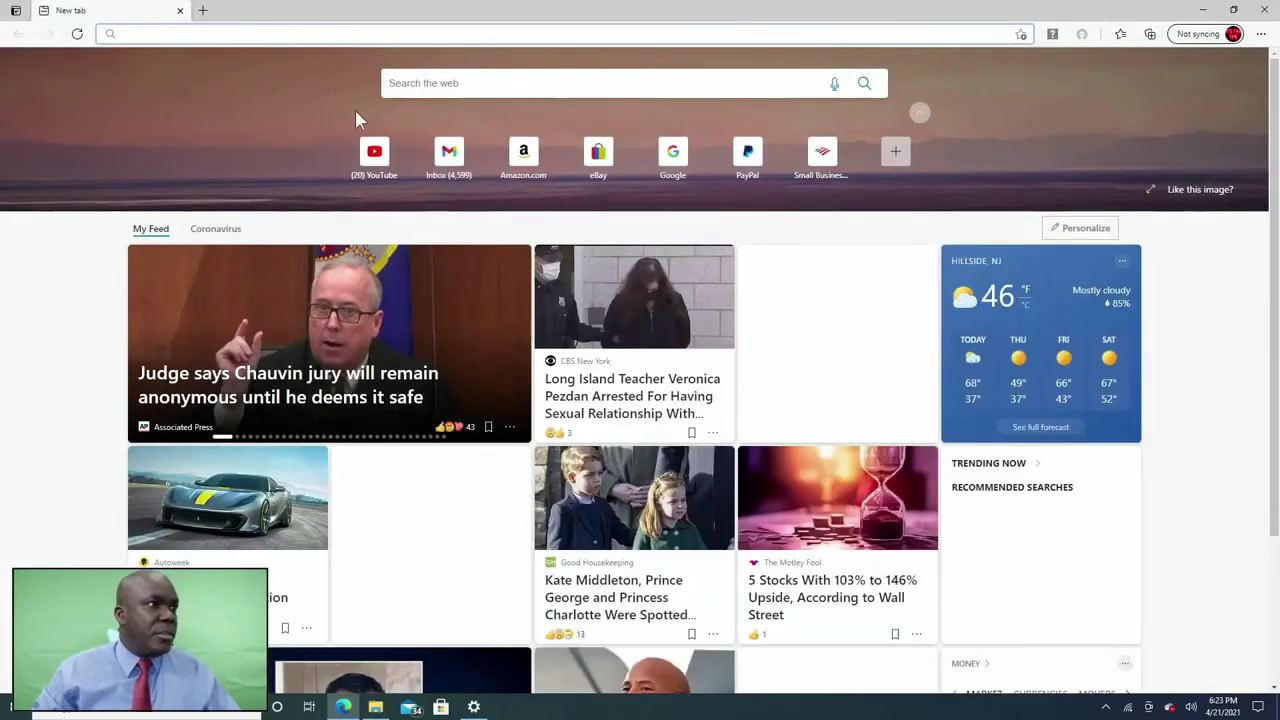
left_click(598, 152)
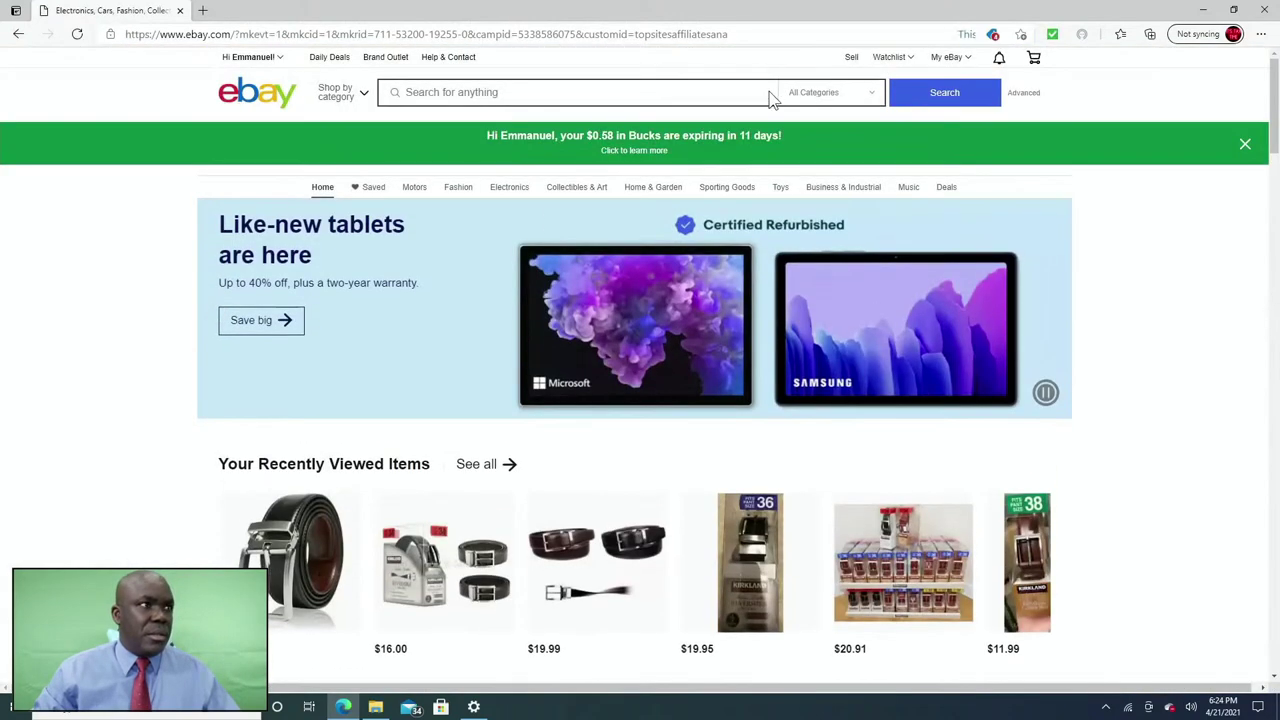
- Go to the account's selling area in Seller Hub and display all orders
mouse_move(963, 60)
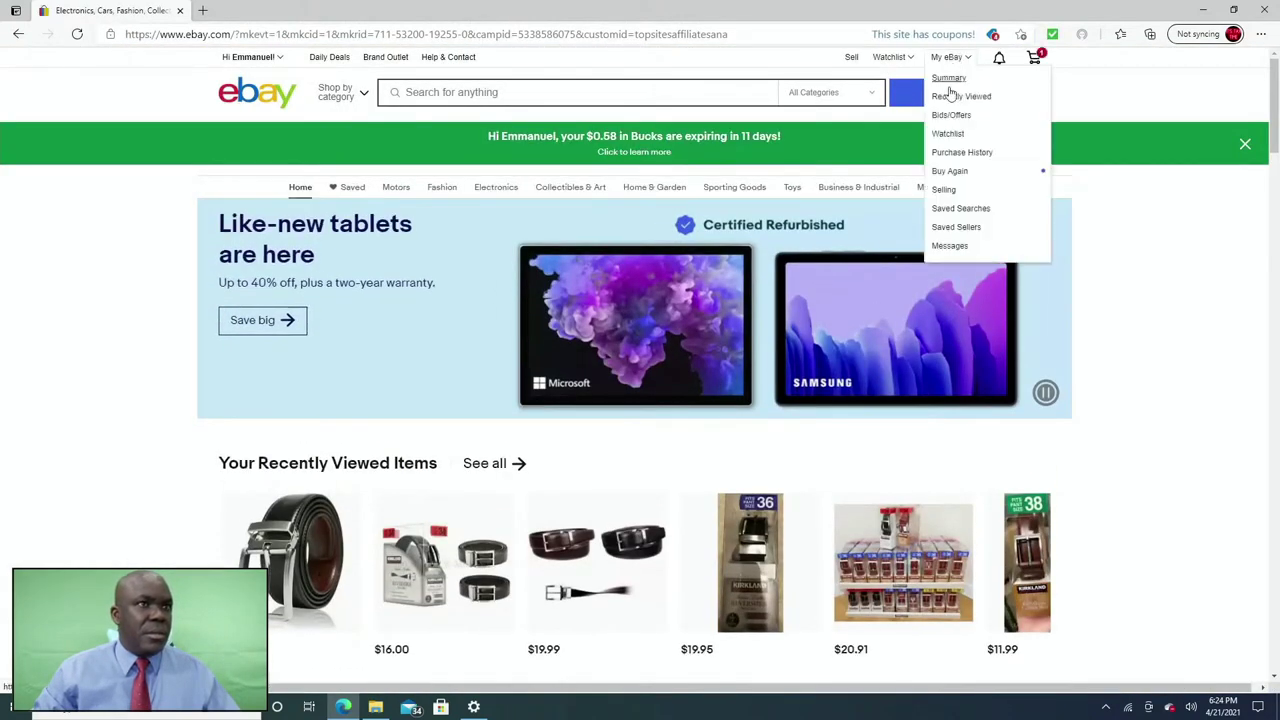
left_click(942, 193)
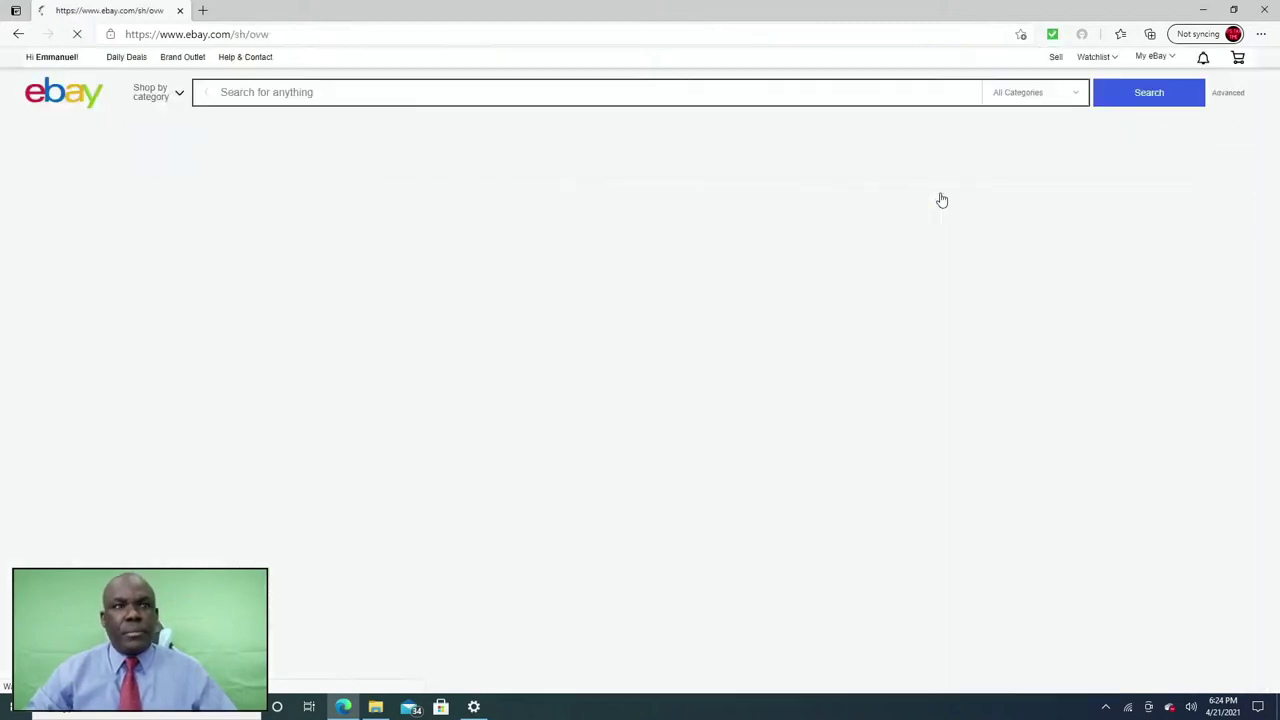
mouse_move(106, 157)
left_click(107, 186)
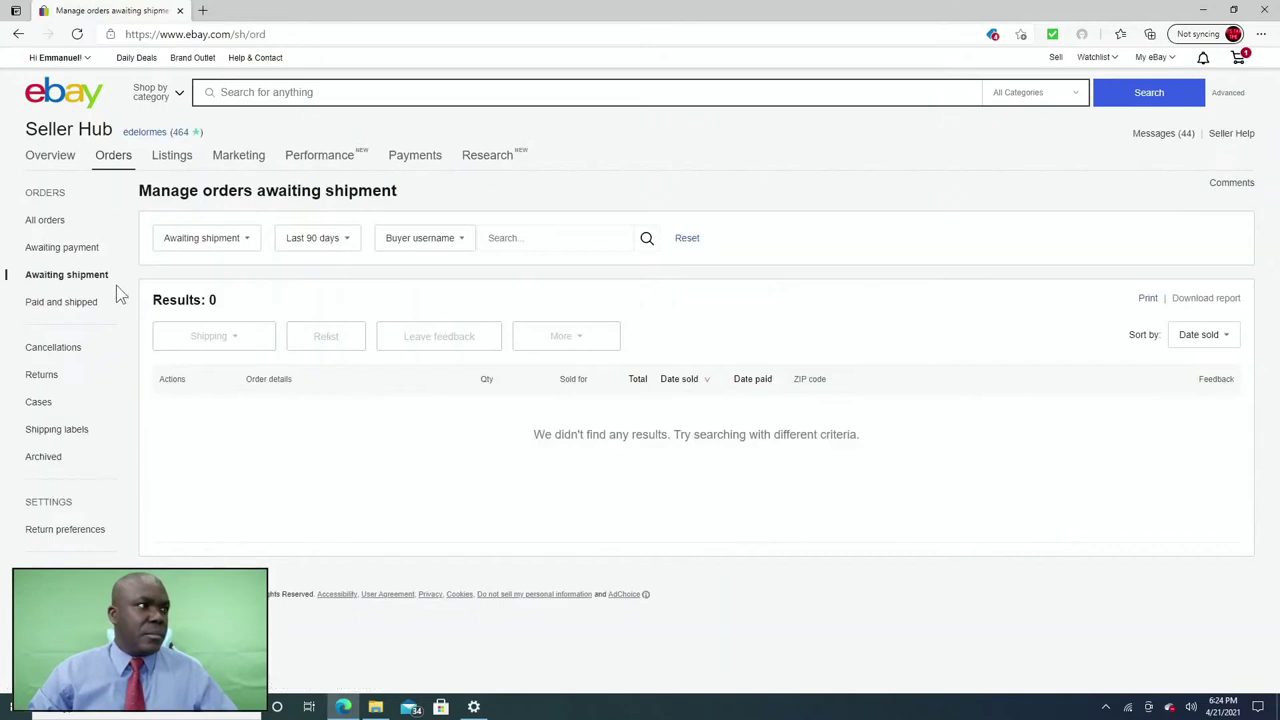
left_click(46, 220)
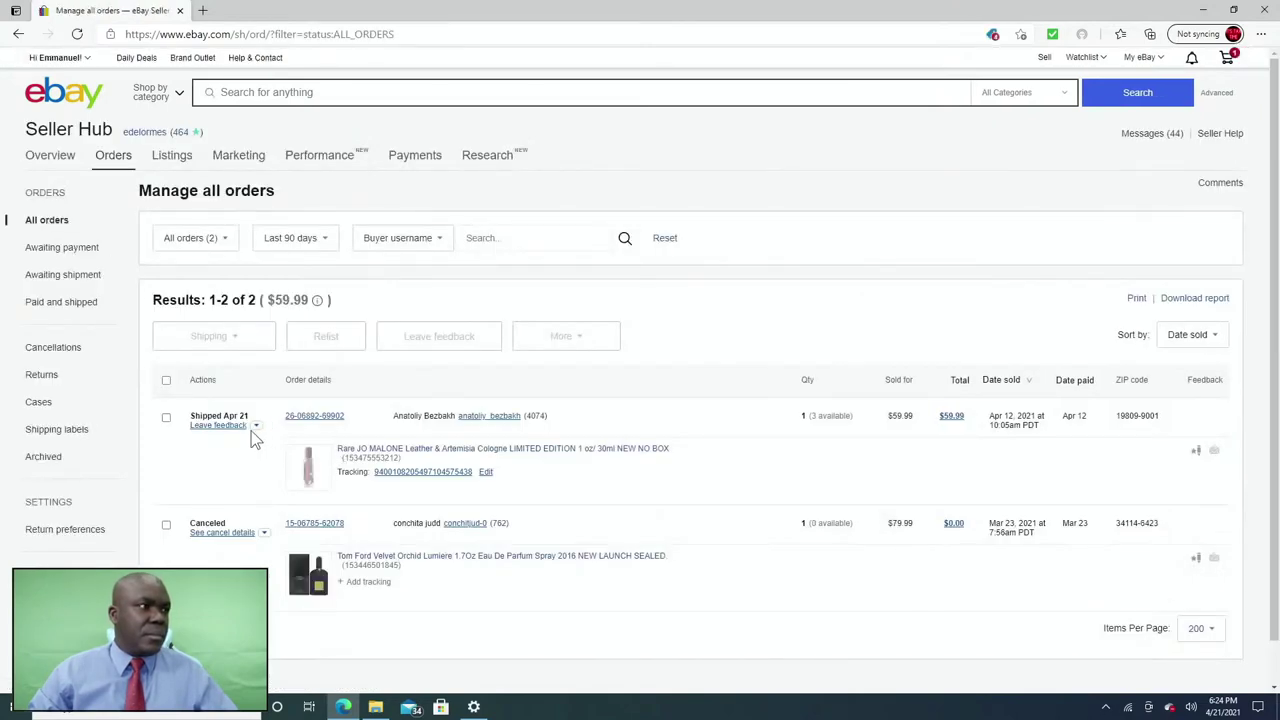
- Look over the available actions and the shipment details for the shipped Jo Malone cologne order
left_click(255, 427)
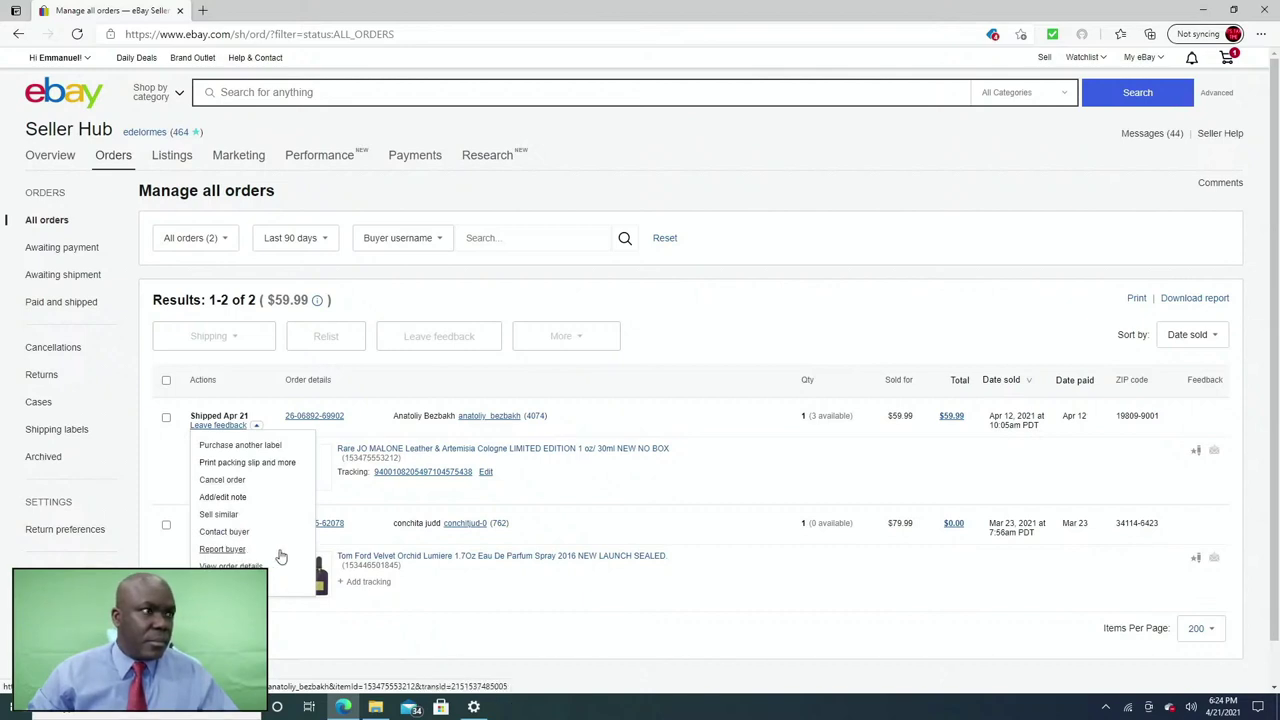
left_click(562, 502)
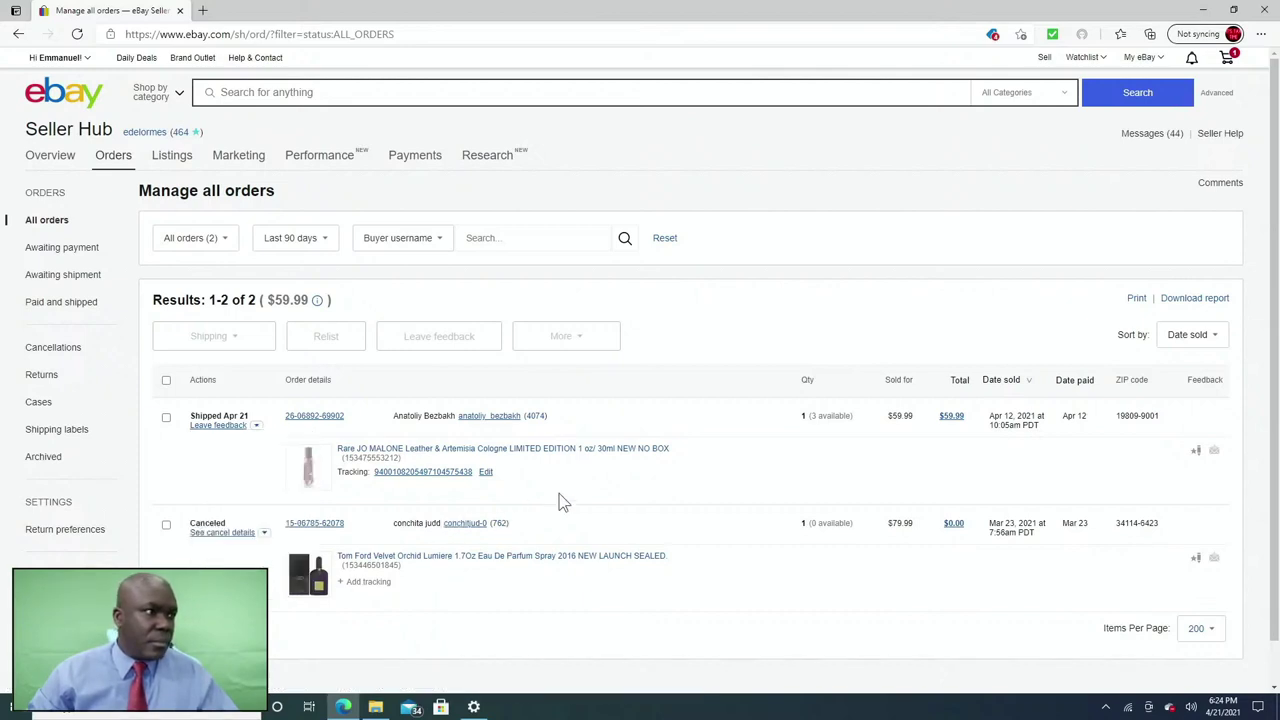
left_click(400, 472)
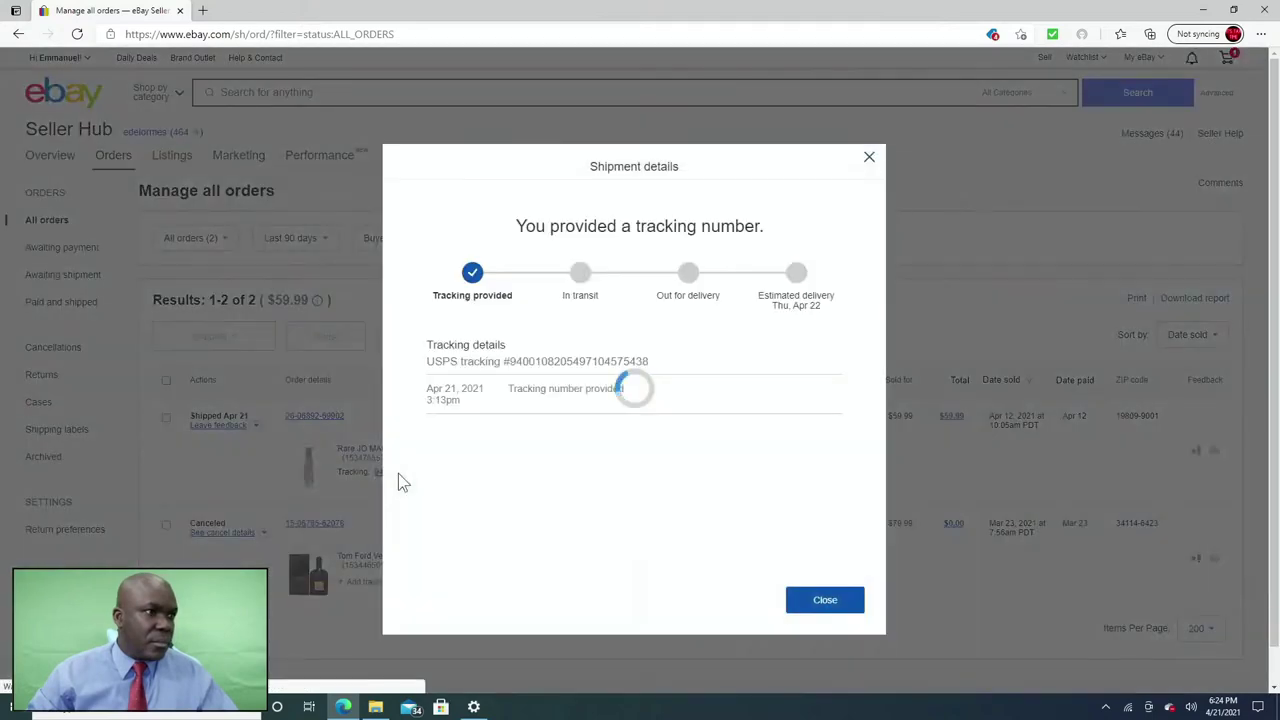
left_click(829, 606)
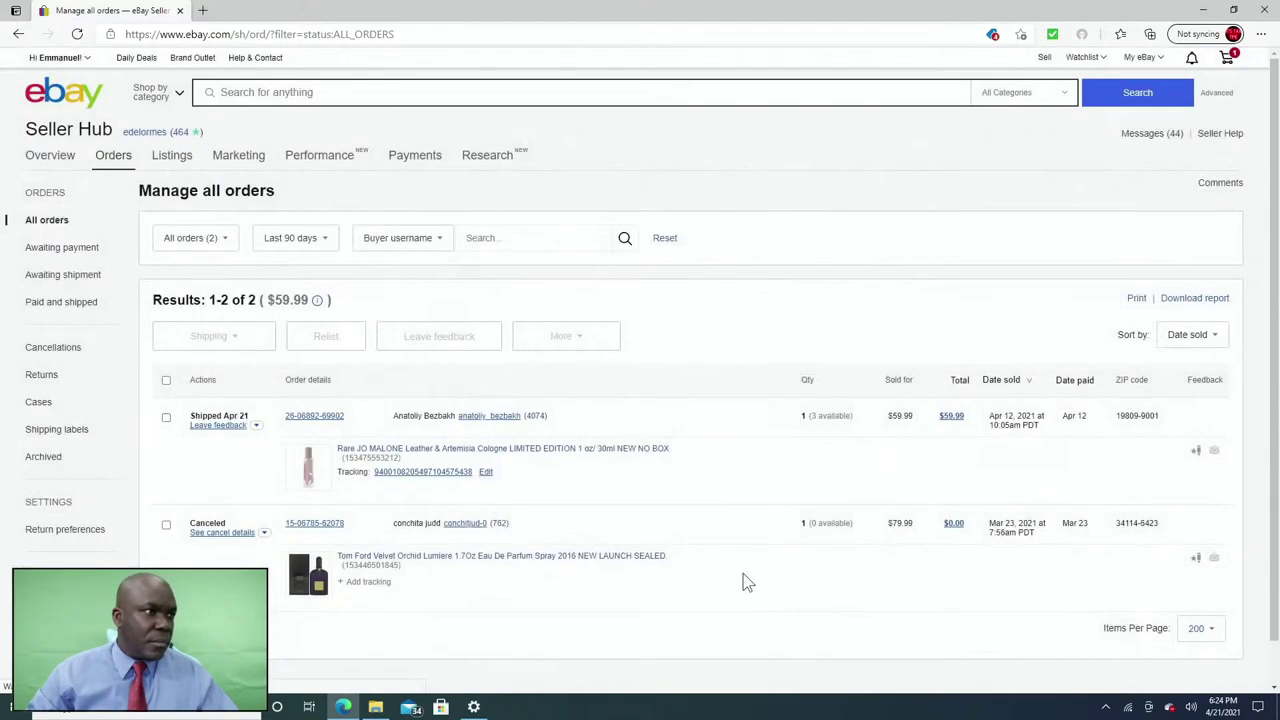
- Preview the printable packing slip of the Jo Malone cologne order and cancel without printing
left_click(256, 426)
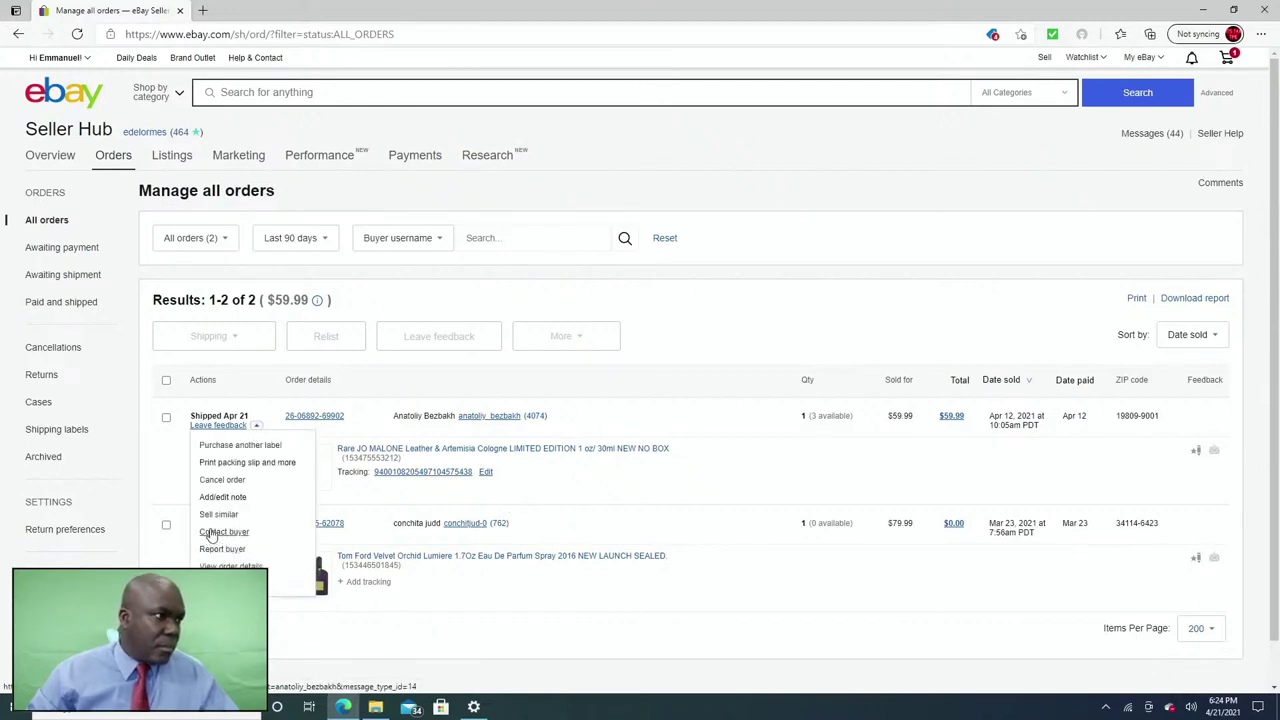
left_click(222, 463)
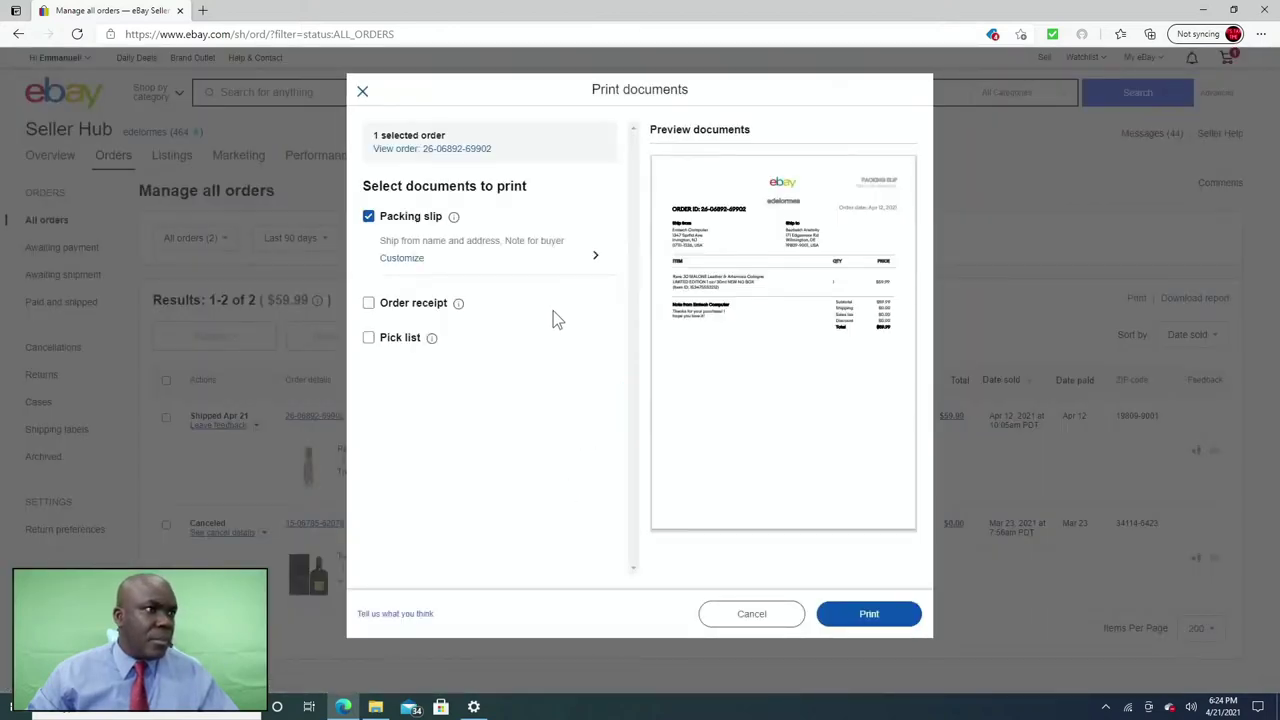
left_click(765, 613)
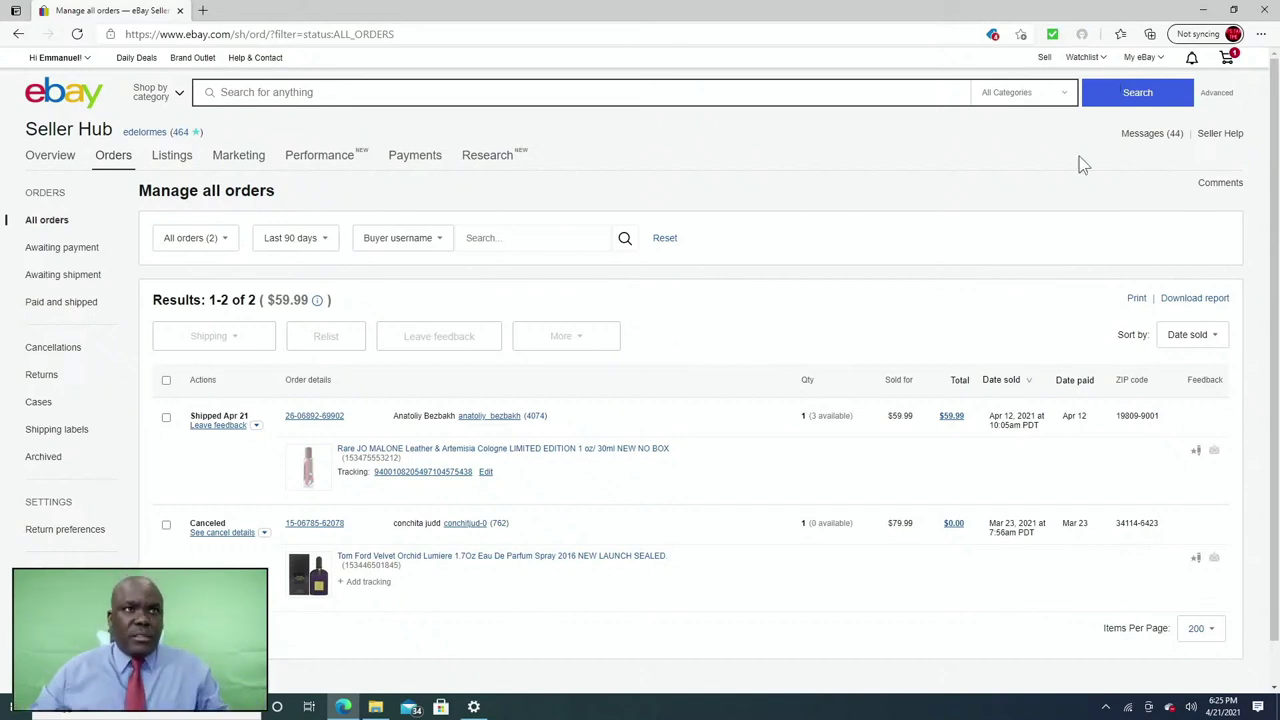
- Switch to File Explorer and browse the contents of the Lexar (E:) drive
left_click(1205, 12)
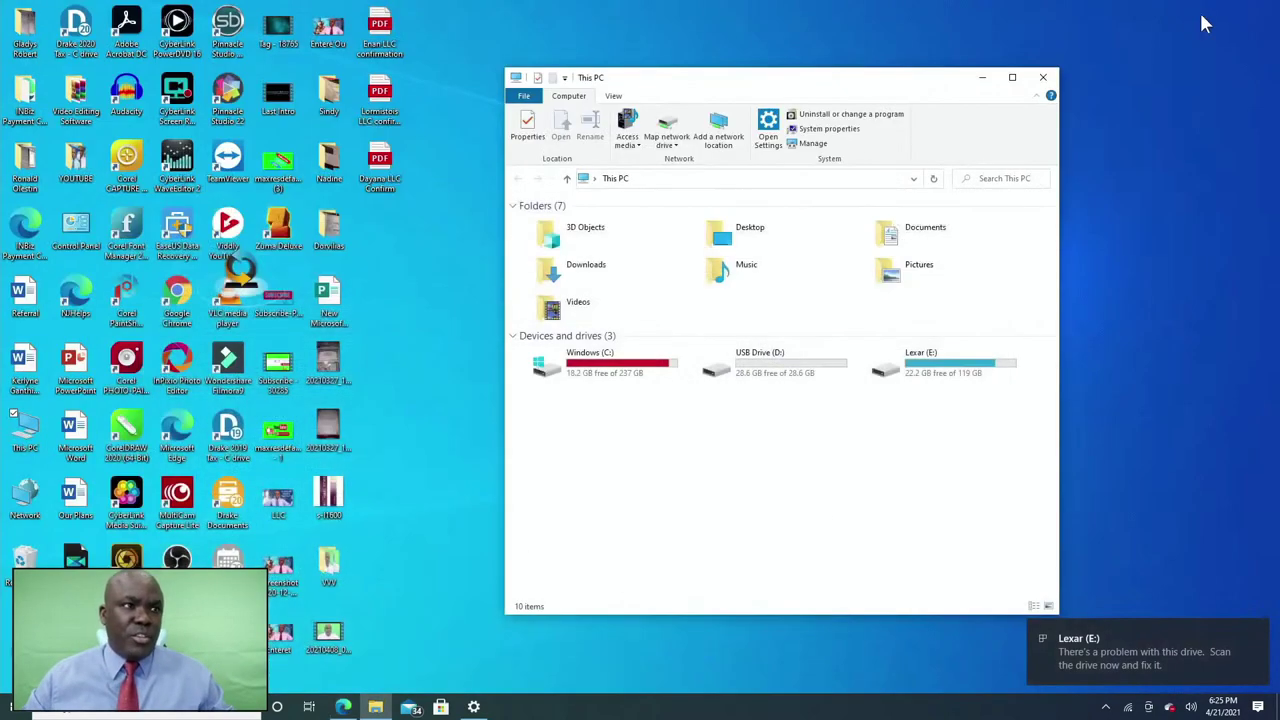
left_click(877, 376)
double_click(877, 376)
scroll(857, 325, "down", 5)
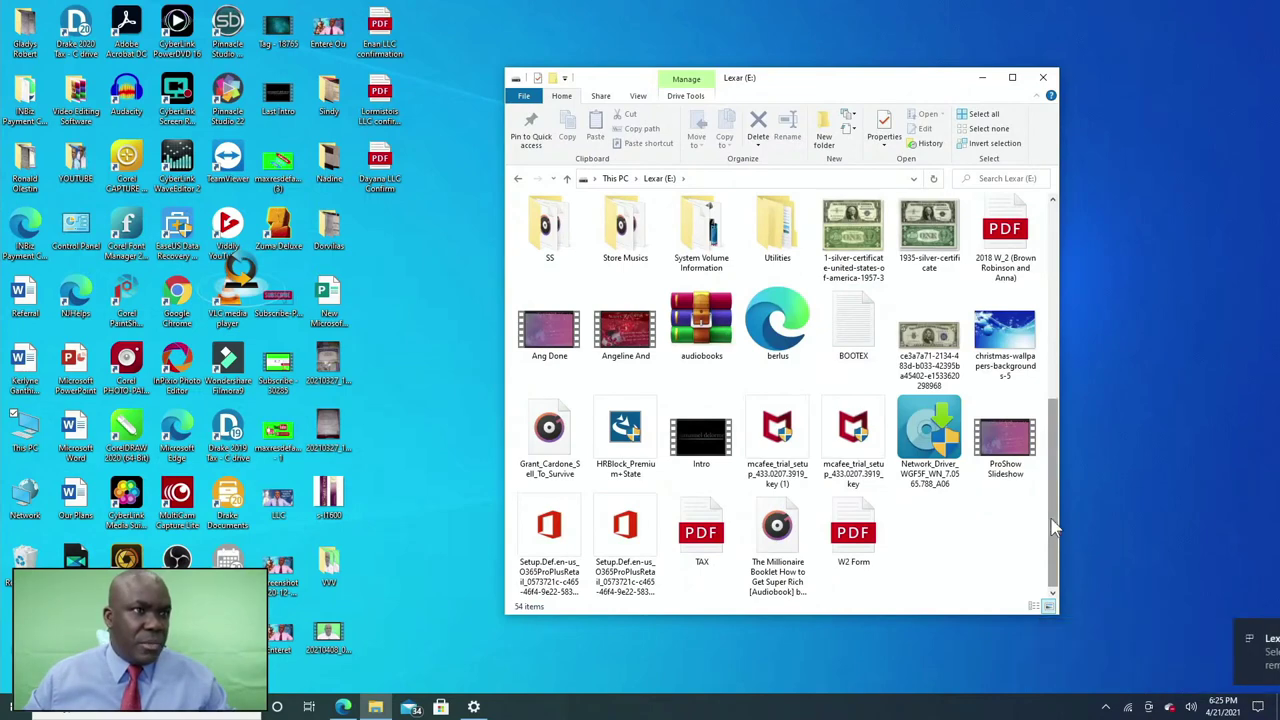
left_click_drag(1053, 527, 1083, 303)
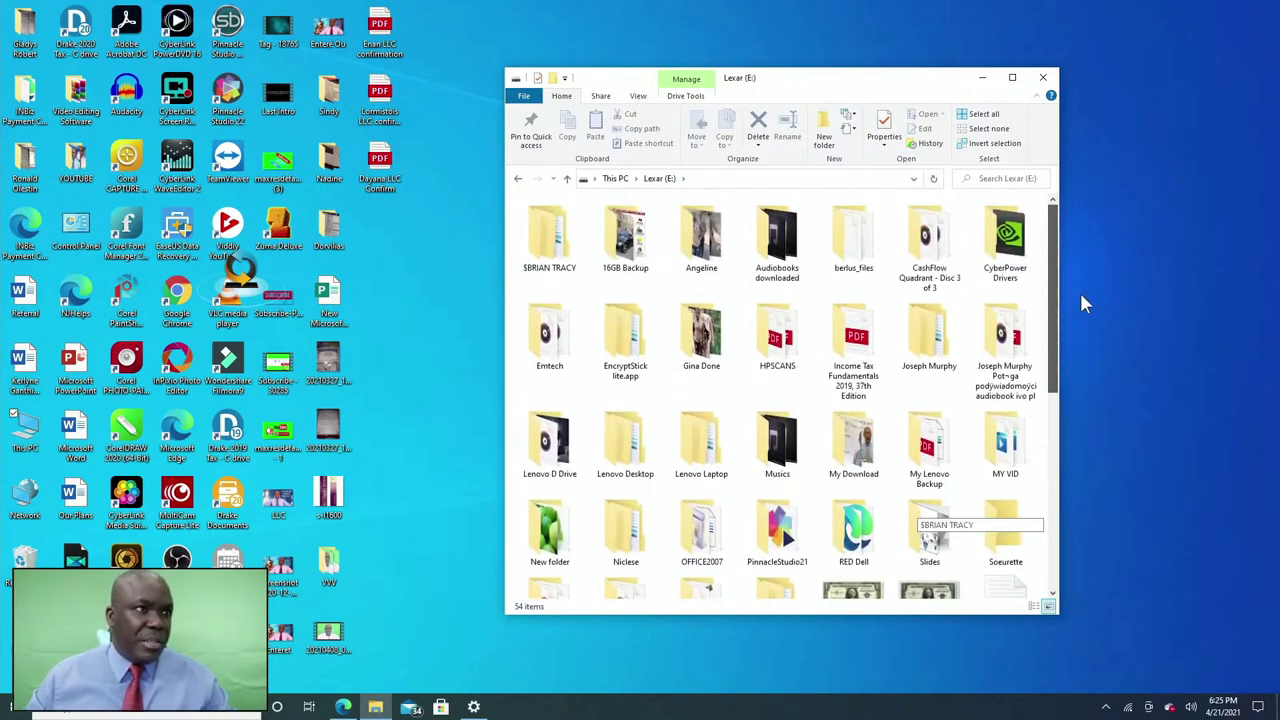
- Search the Lexar (E:) drive for "ppp"
left_click(993, 177)
type("ppt")
left_click(1040, 179)
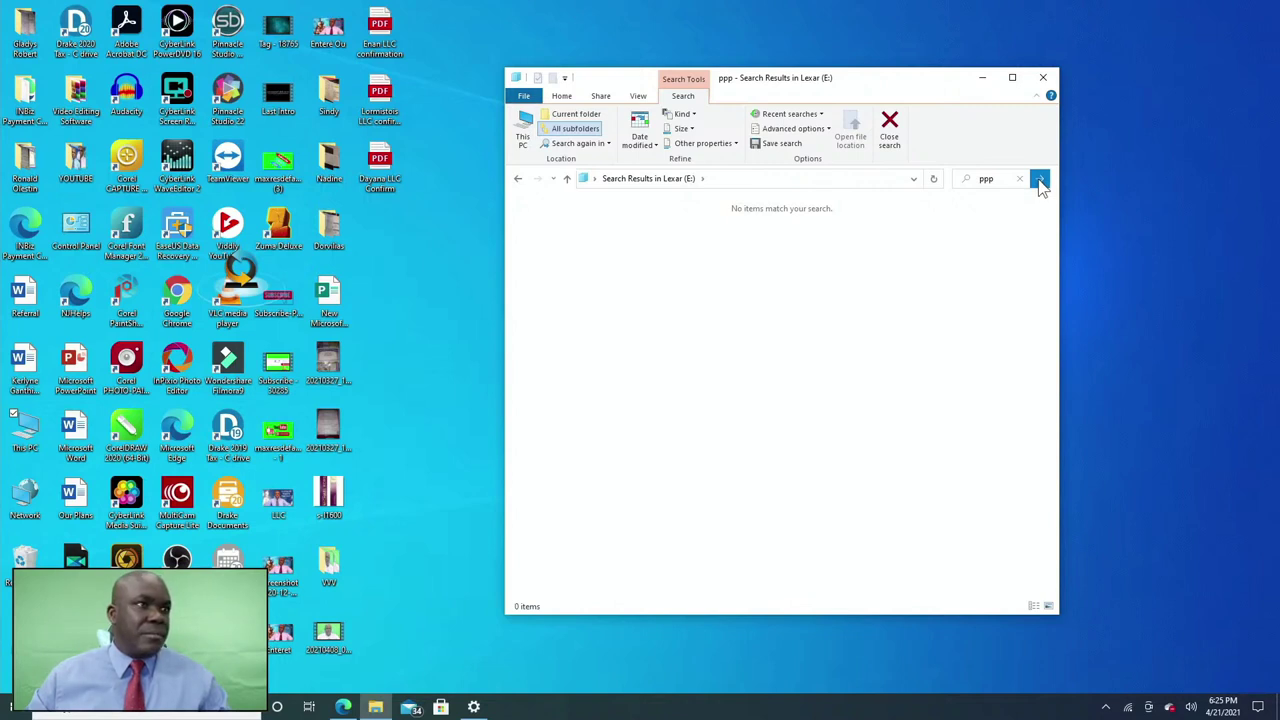
- Clear the search, browse the full contents of the Lexar (E:) drive, and close the window
left_click(517, 180)
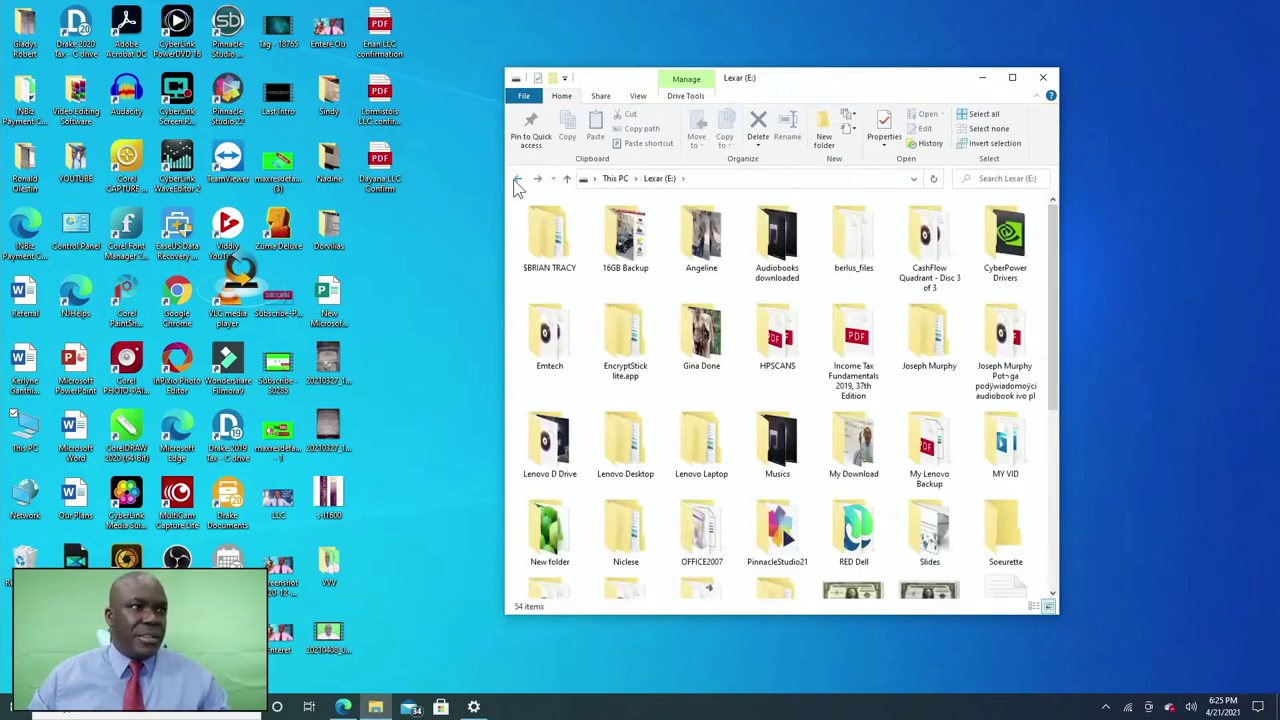
scroll(700, 480, "down", 10)
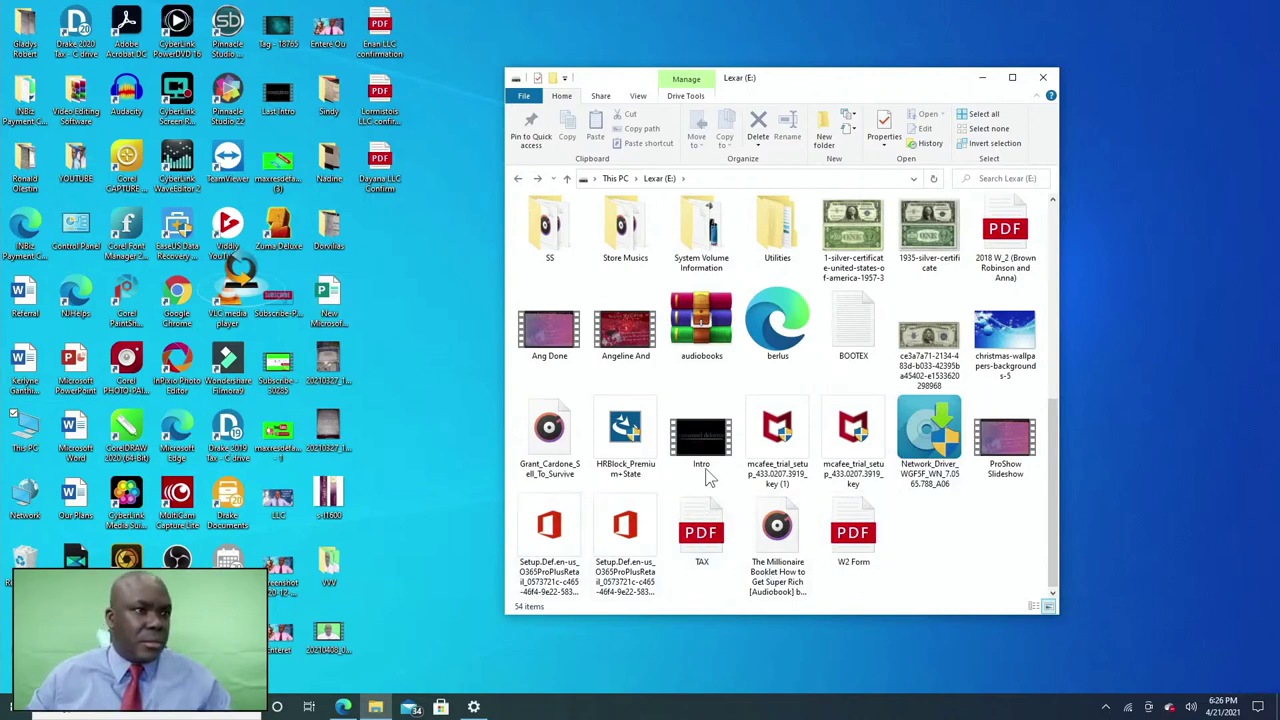
left_click_drag(1054, 470, 1090, 235)
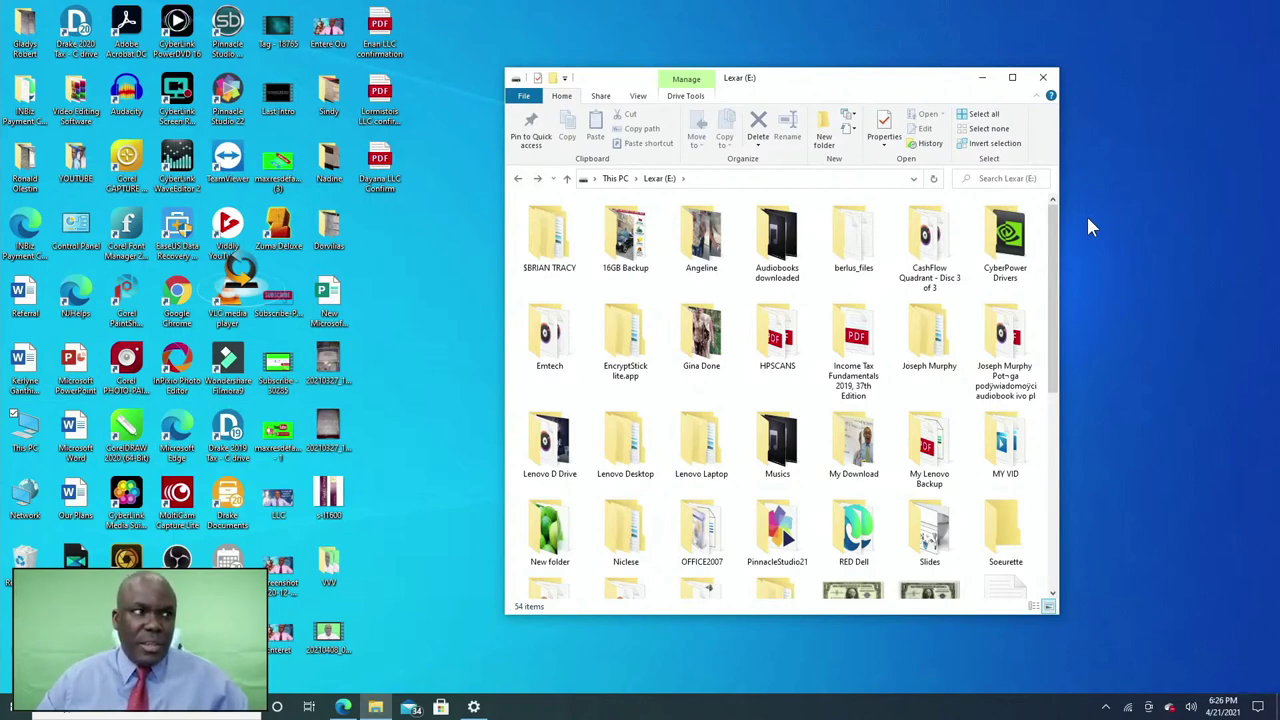
left_click(1043, 80)
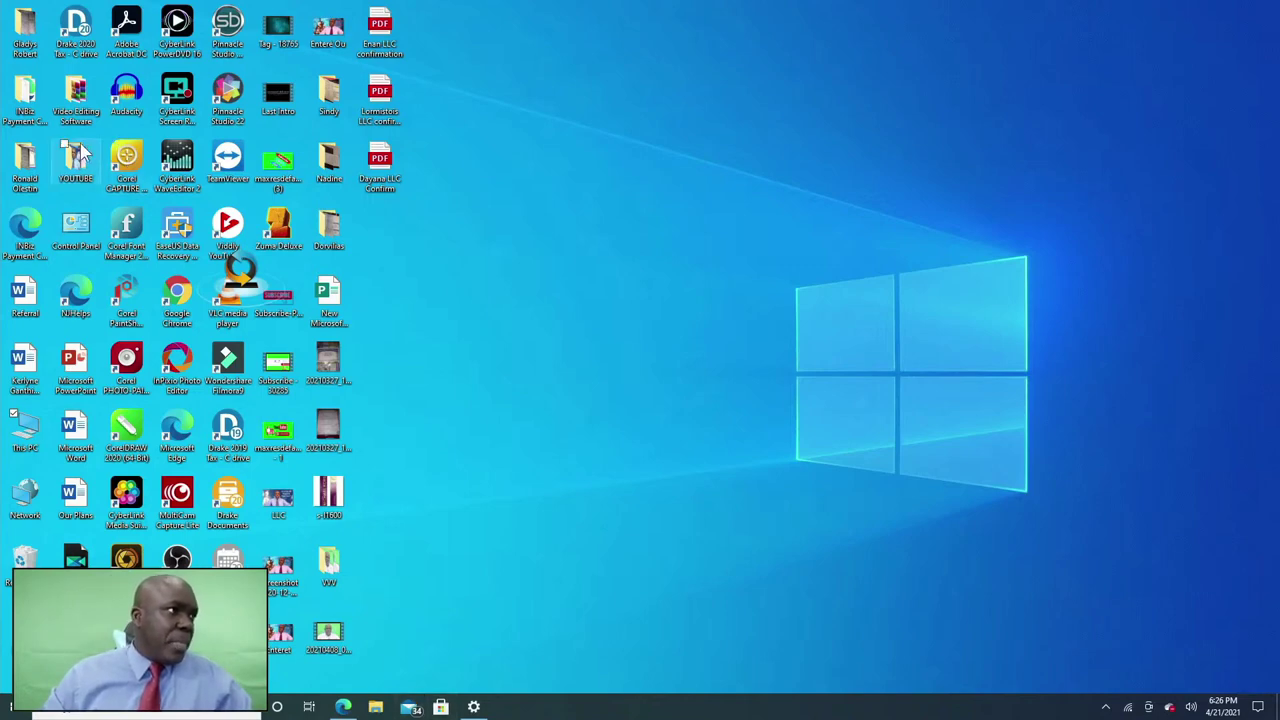
- Switch to the eBay orders page in Edge and archive the shipped Jo Malone cologne order
left_click(343, 707)
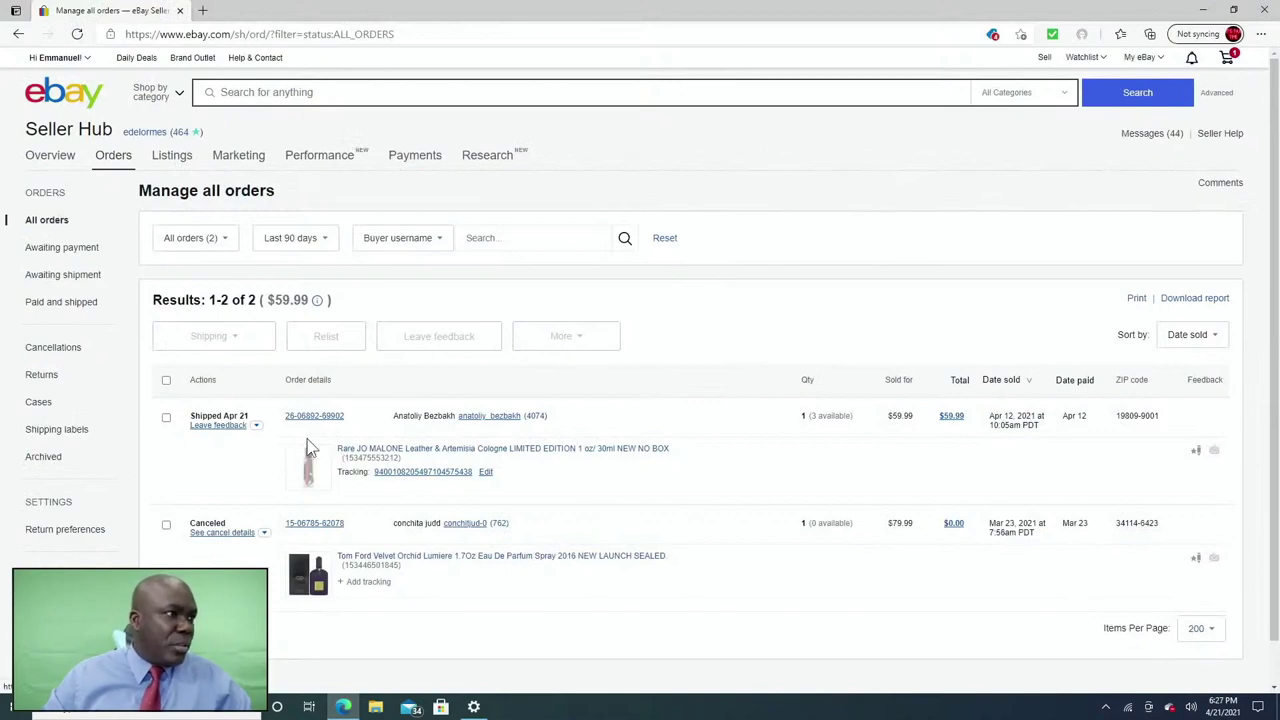
left_click(167, 419)
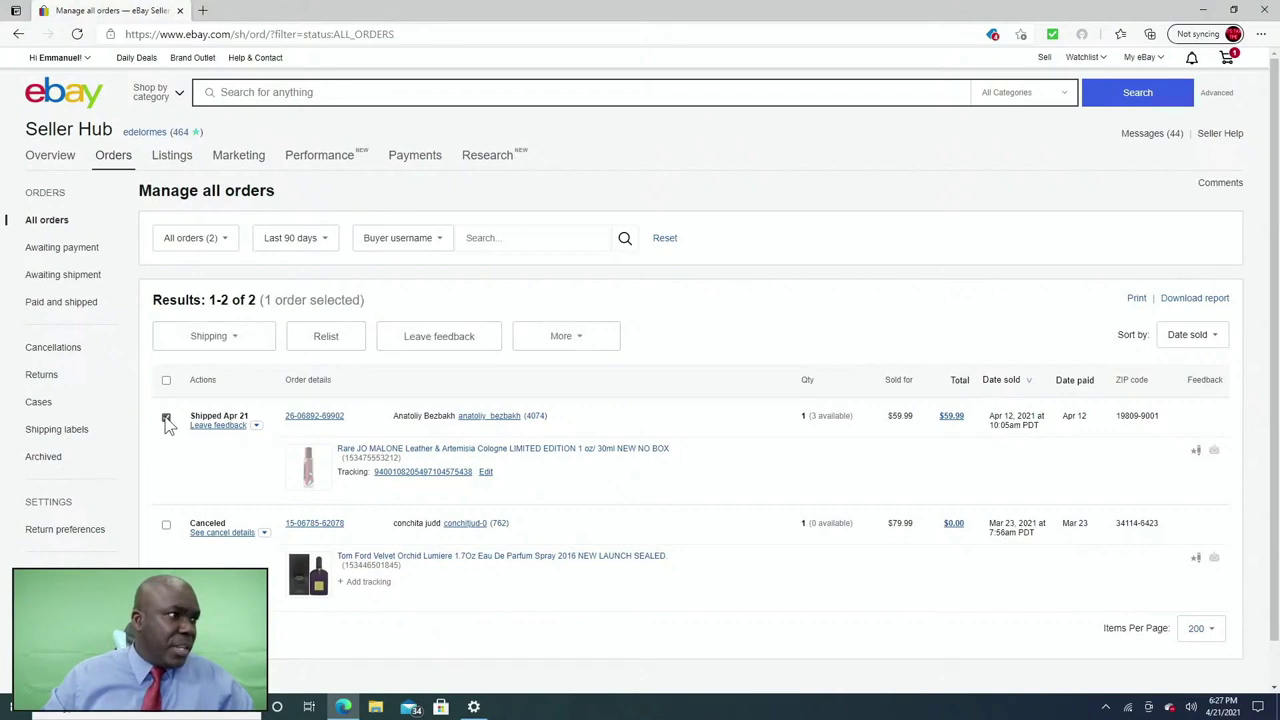
left_click(230, 336)
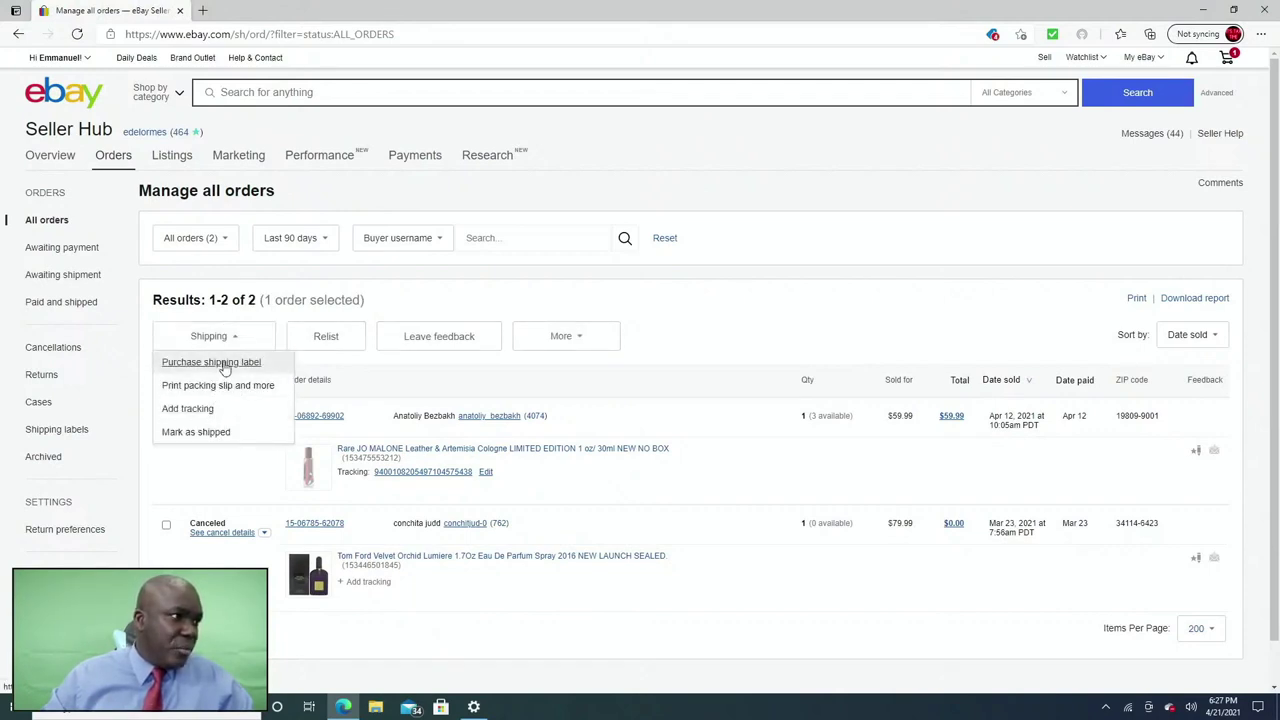
left_click(144, 487)
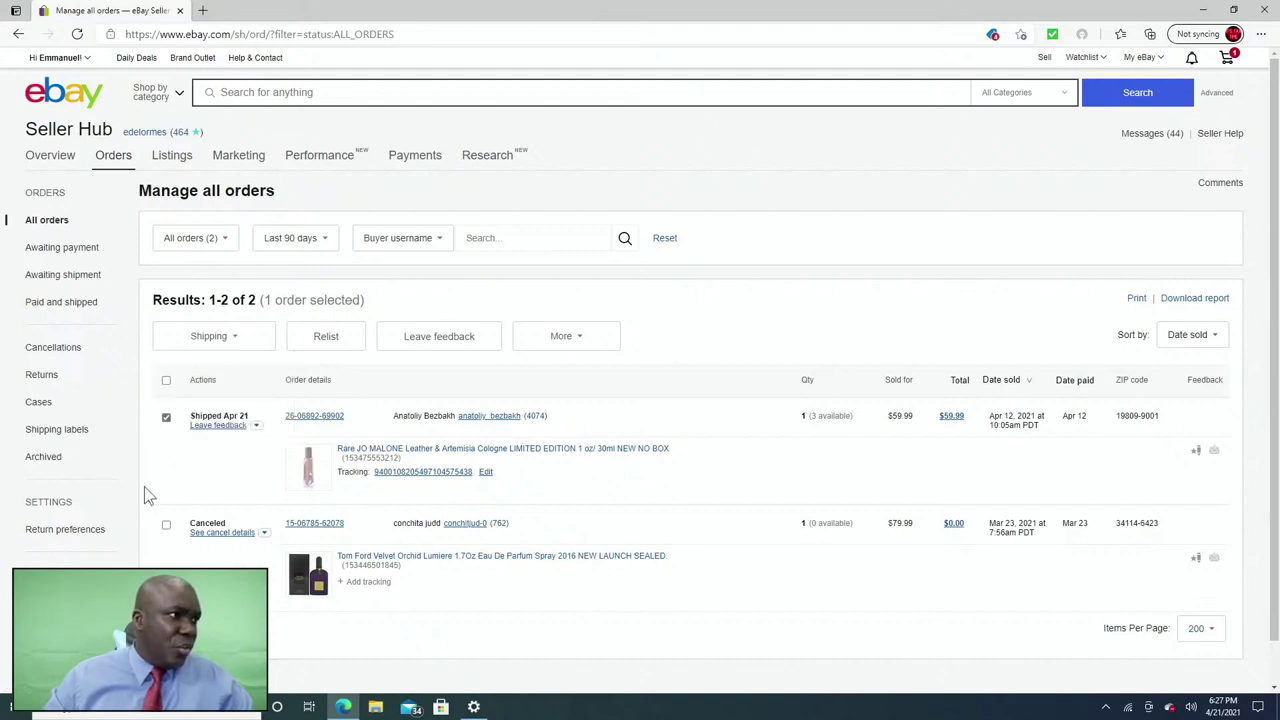
left_click(256, 428)
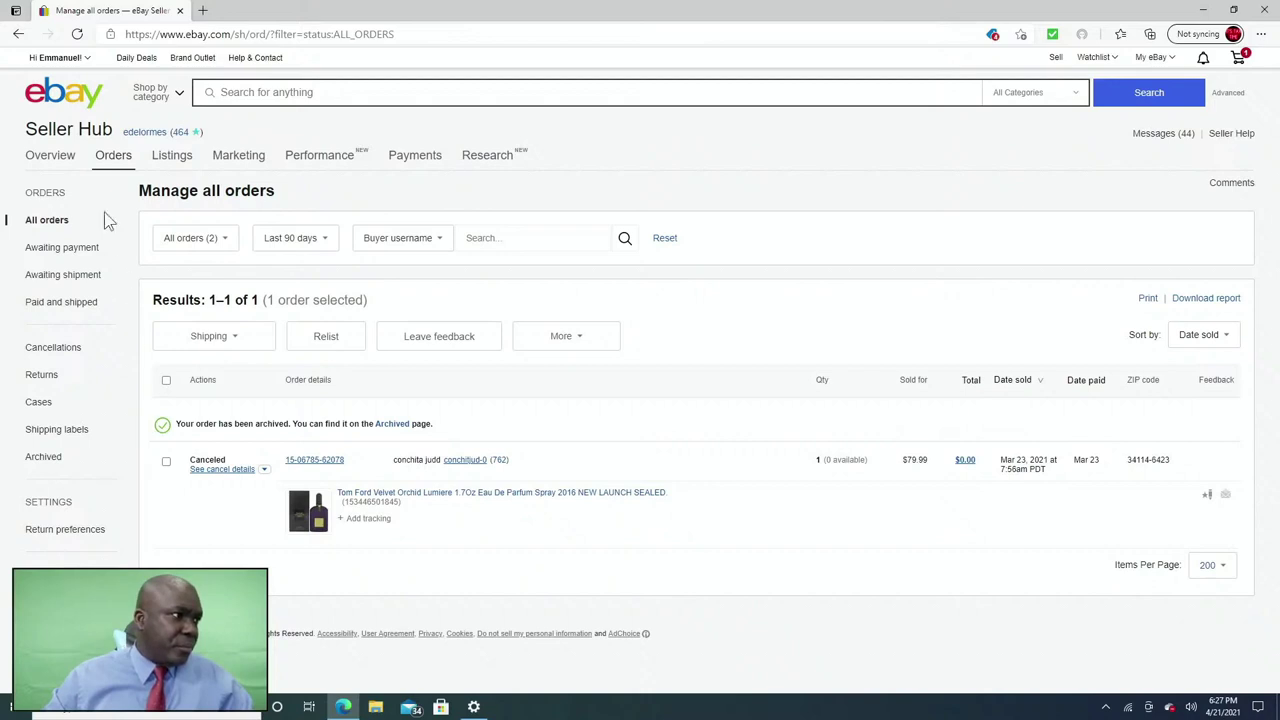
- Reload the list of all orders and look through the seller's return preferences
left_click(17, 37)
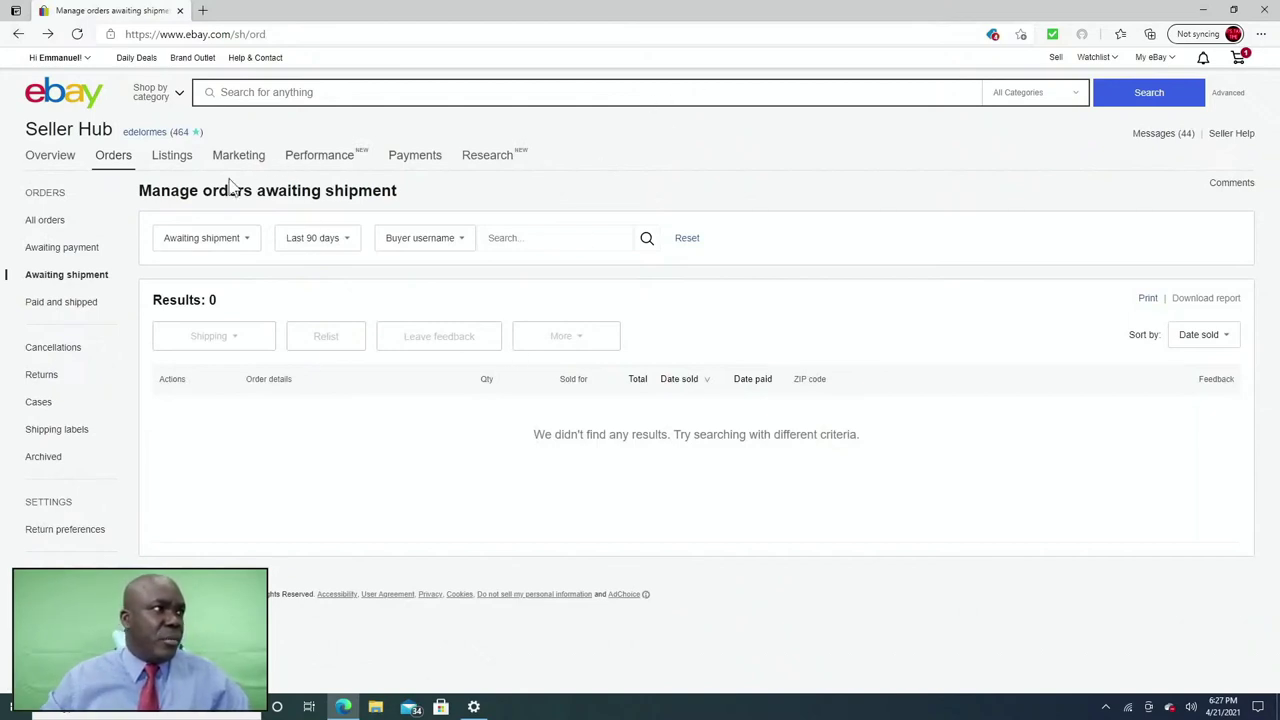
mouse_move(119, 162)
left_click(114, 185)
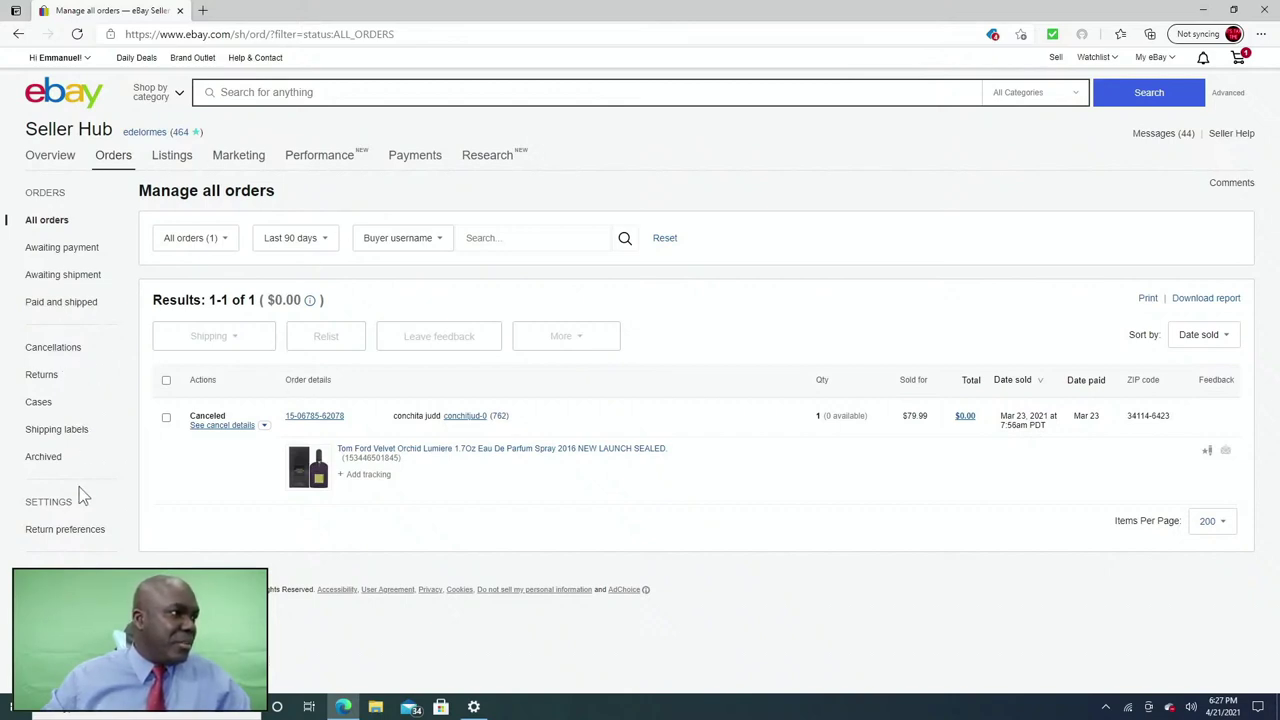
left_click(57, 533)
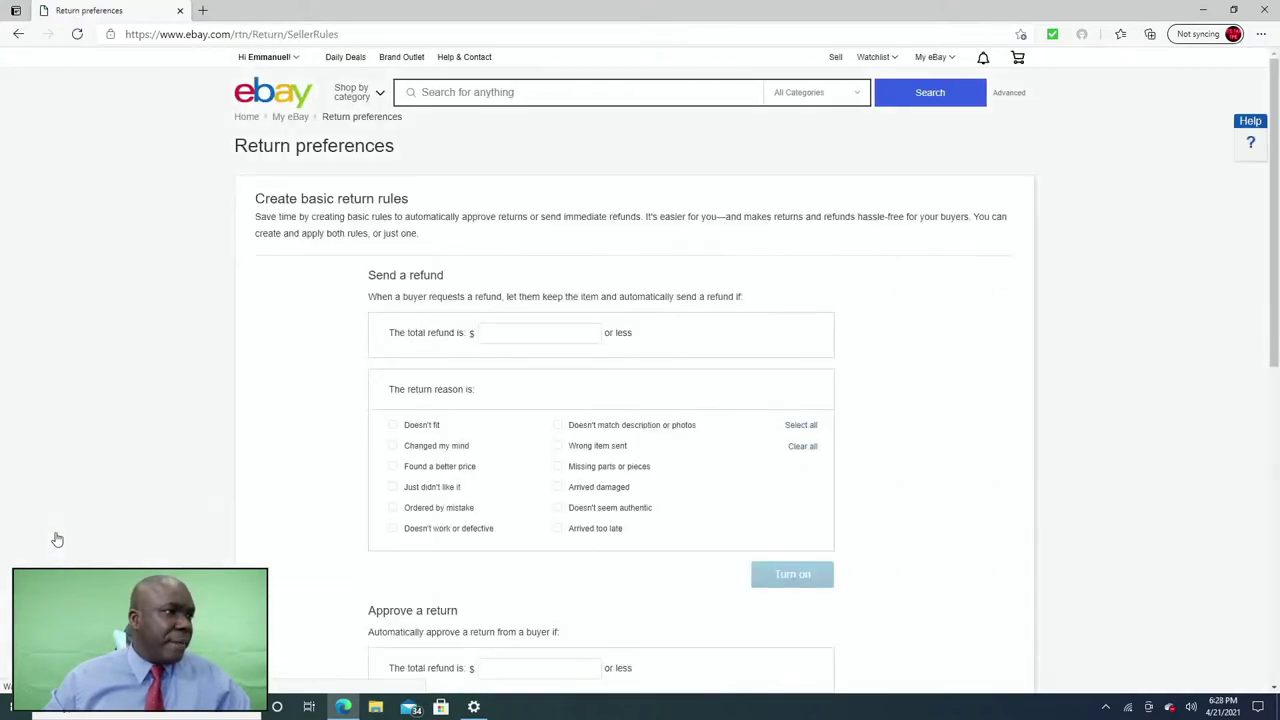
scroll(494, 420, "down", 5)
scroll(494, 423, "up", 5)
scroll(494, 420, "up", 1)
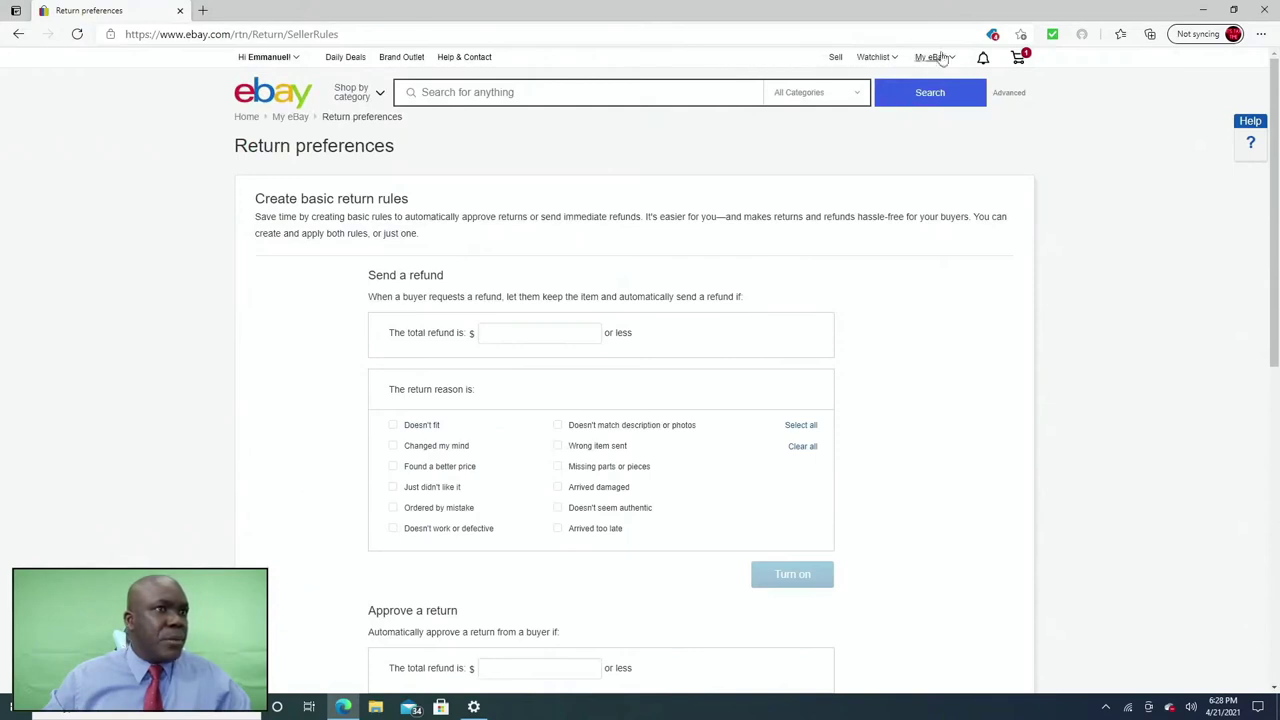
- Return to all orders in Seller Hub and archive the canceled Tom Ford Velvet Orchid order
mouse_move(929, 57)
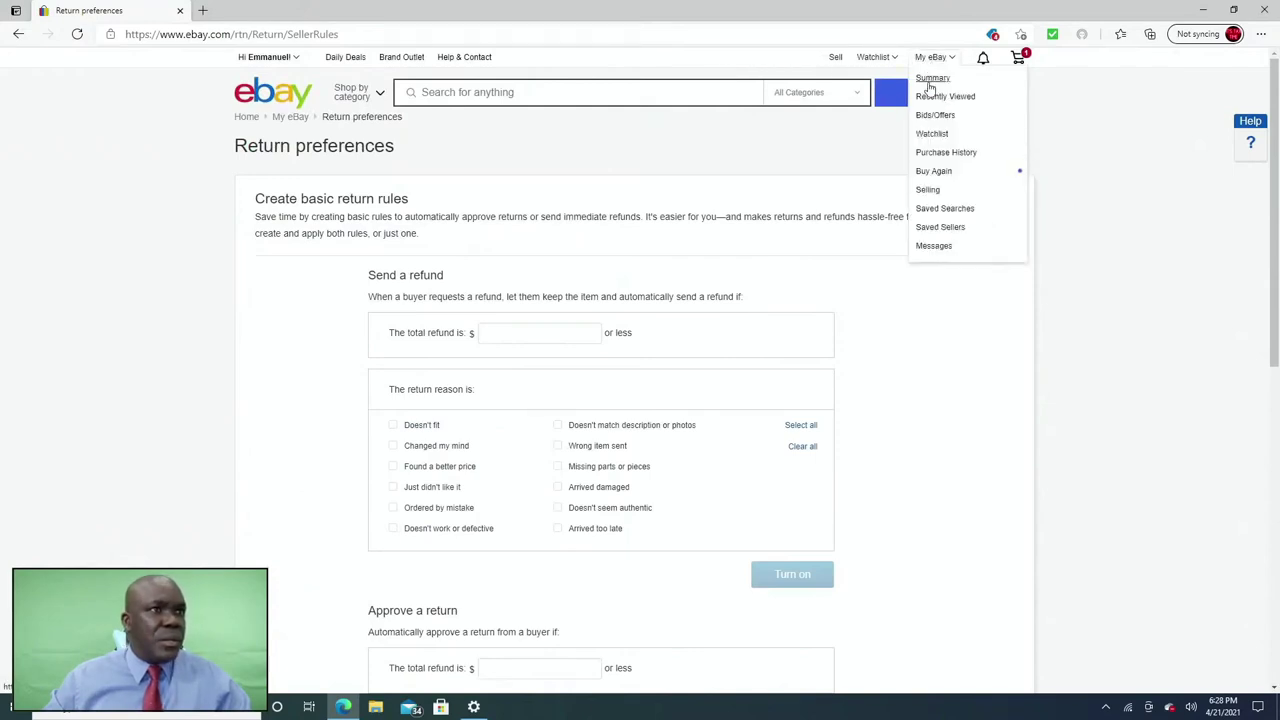
left_click(927, 190)
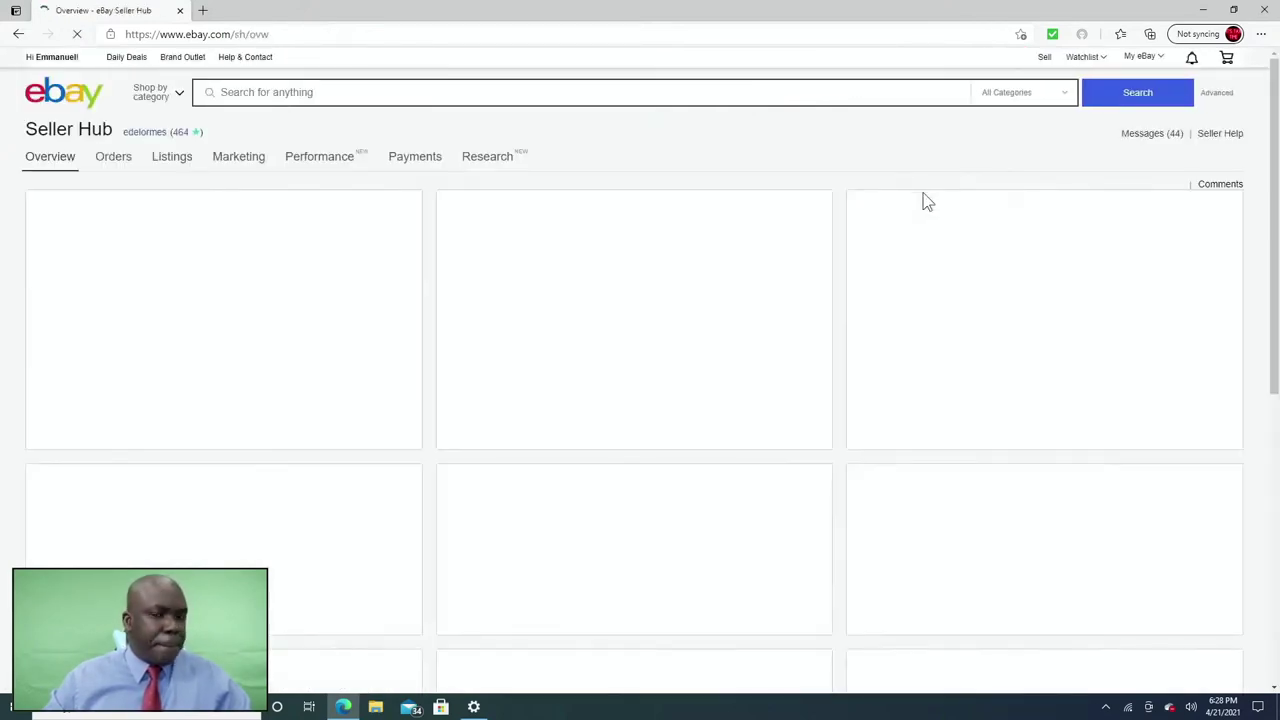
left_click(115, 164)
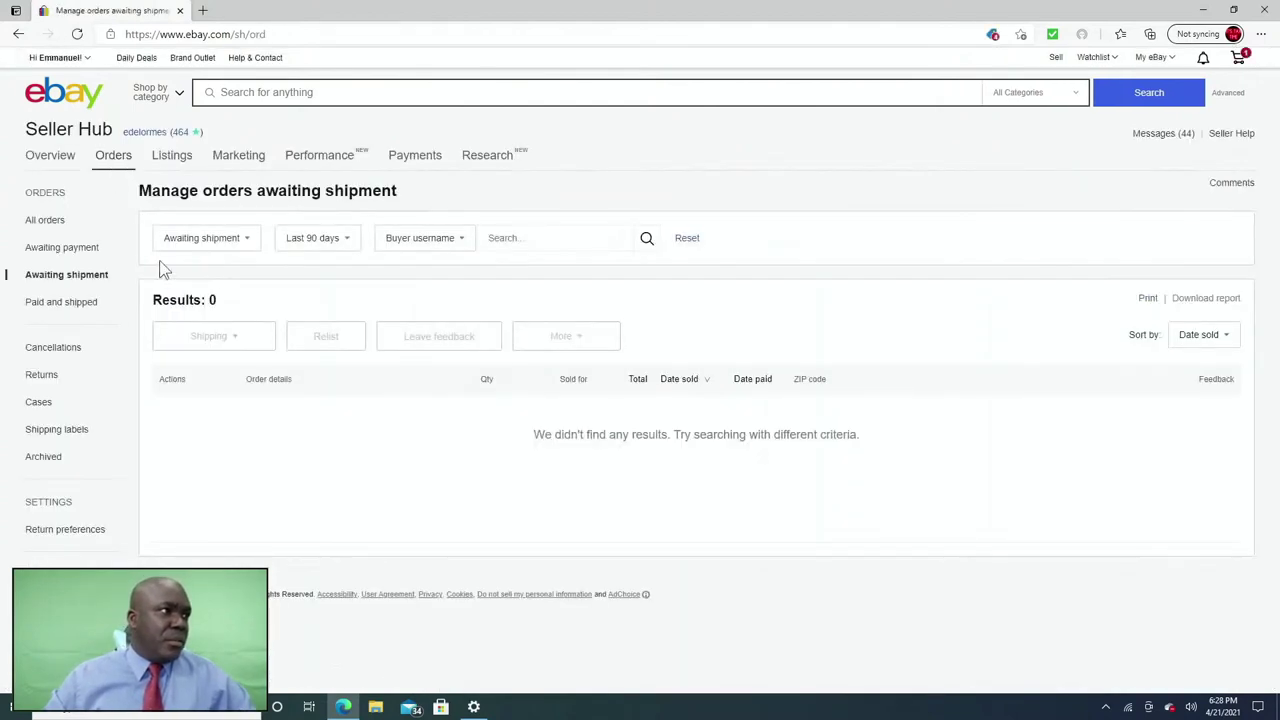
left_click(57, 227)
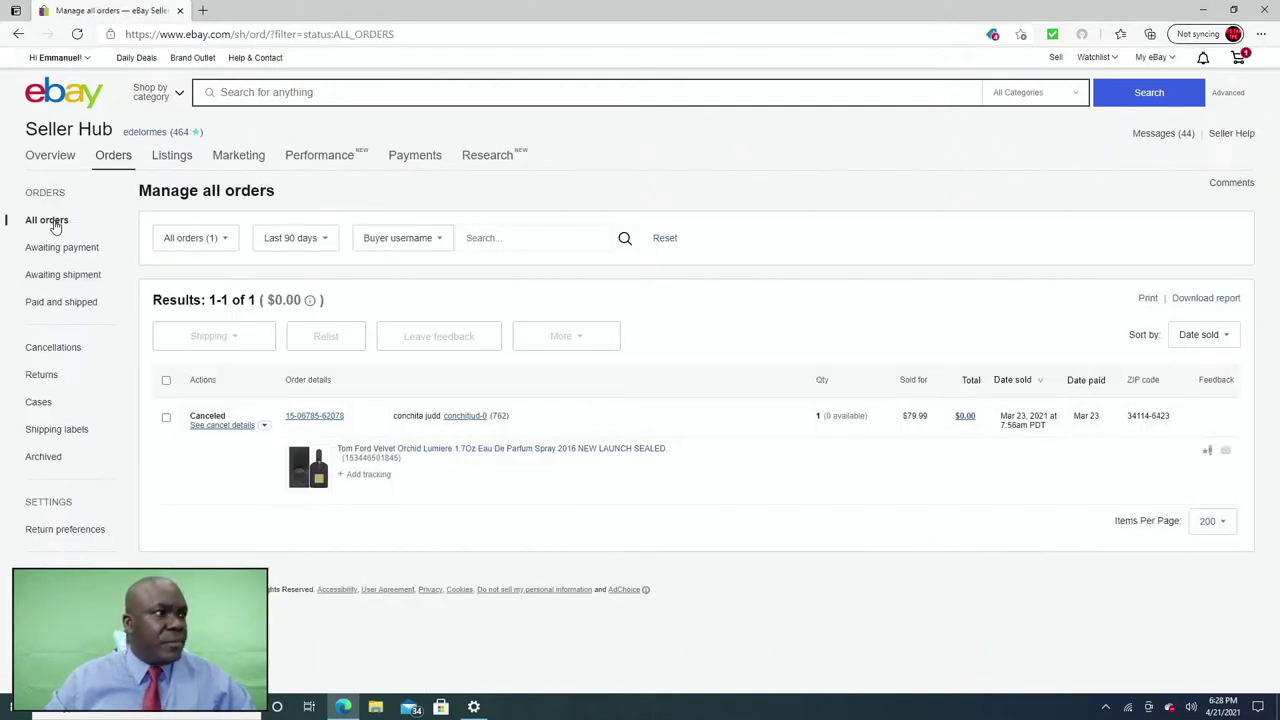
left_click(264, 427)
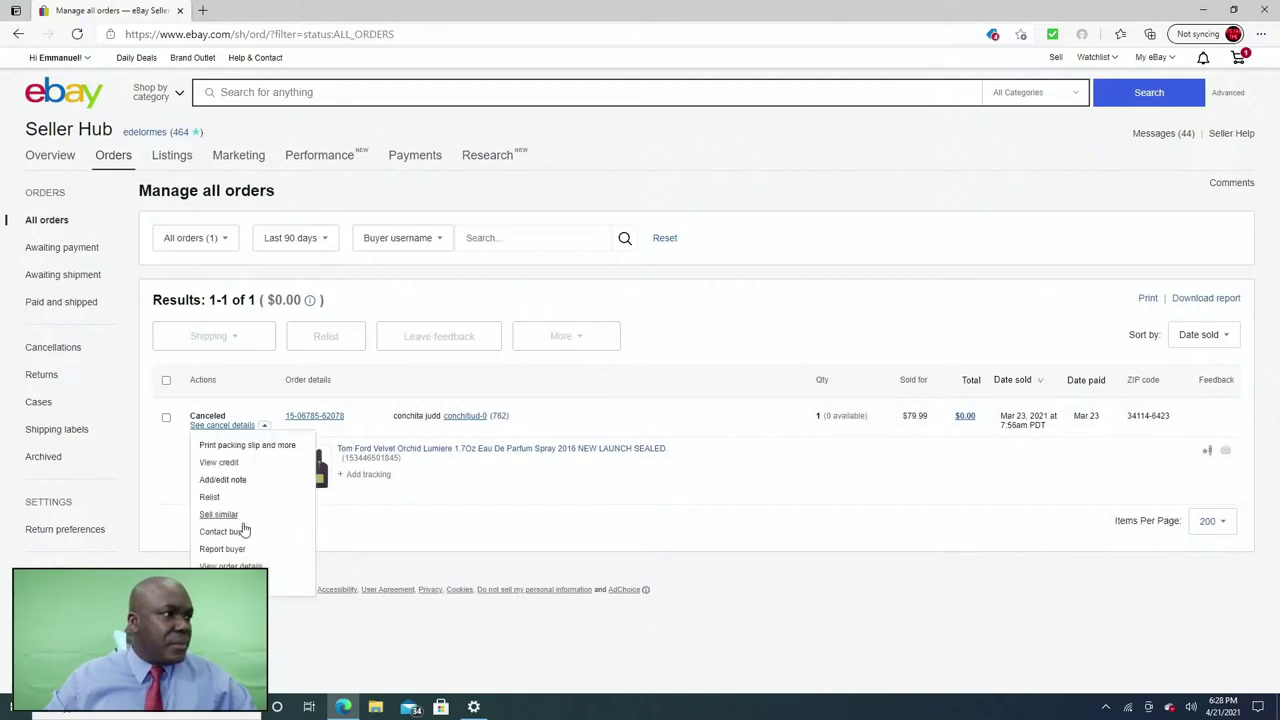
left_click(225, 583)
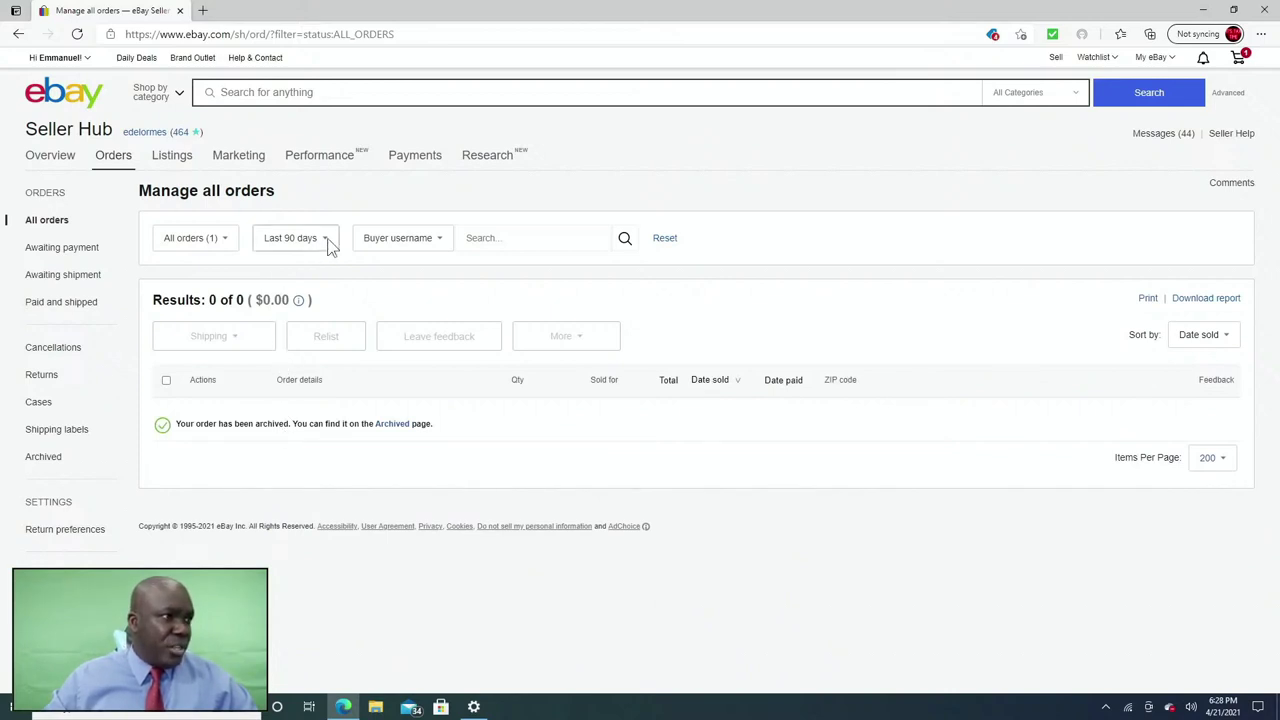
- Filter the orders to Awaiting shipment and review the return rules under the return preferences
left_click(227, 240)
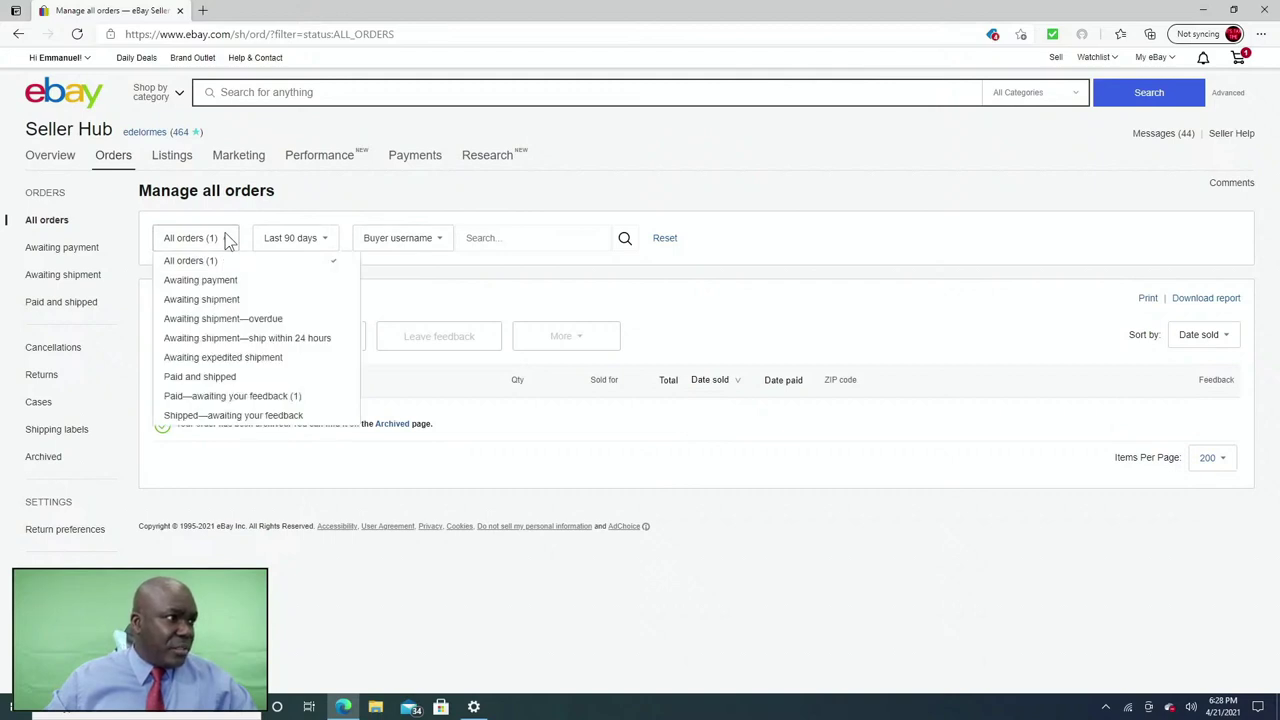
left_click(205, 300)
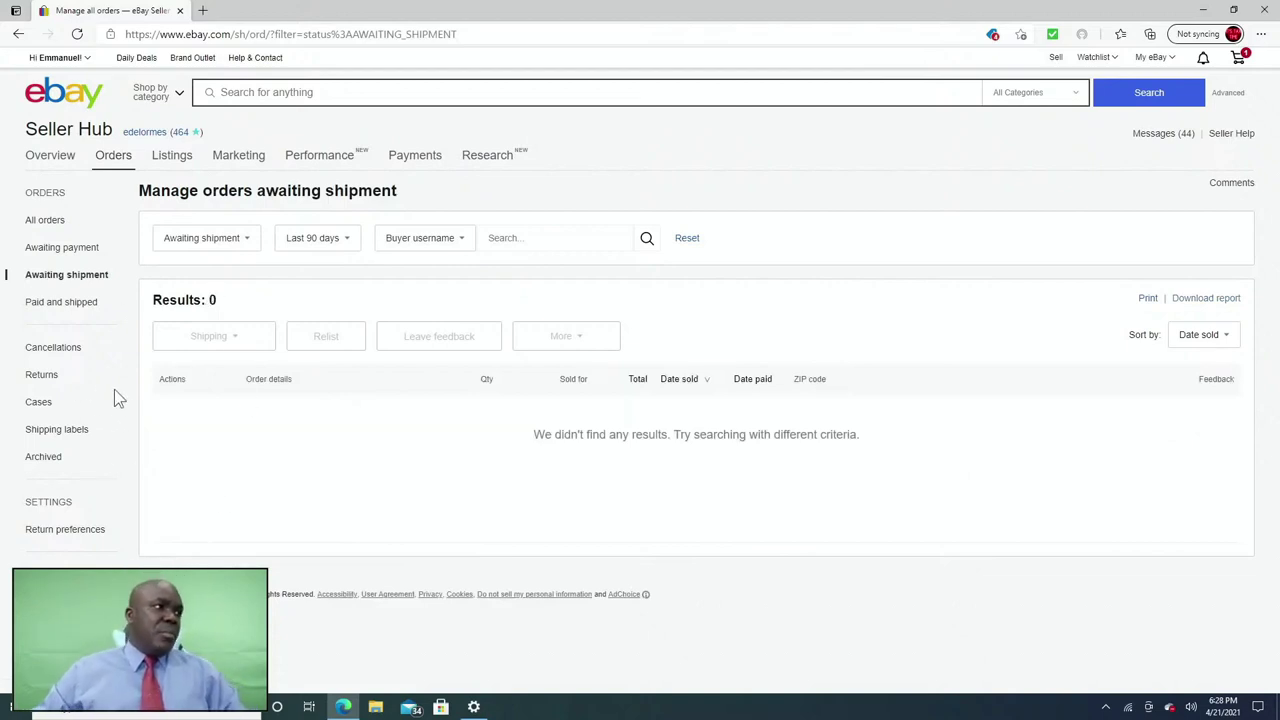
left_click(60, 534)
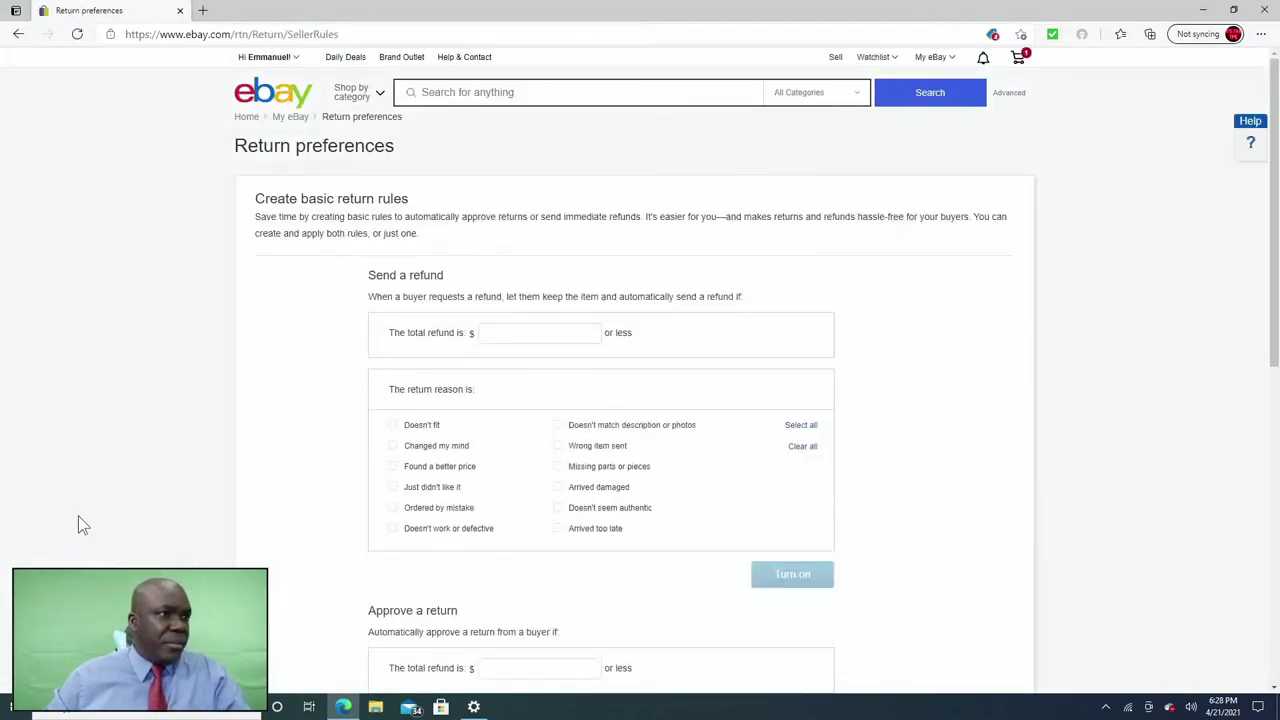
scroll(414, 485, "down", 6)
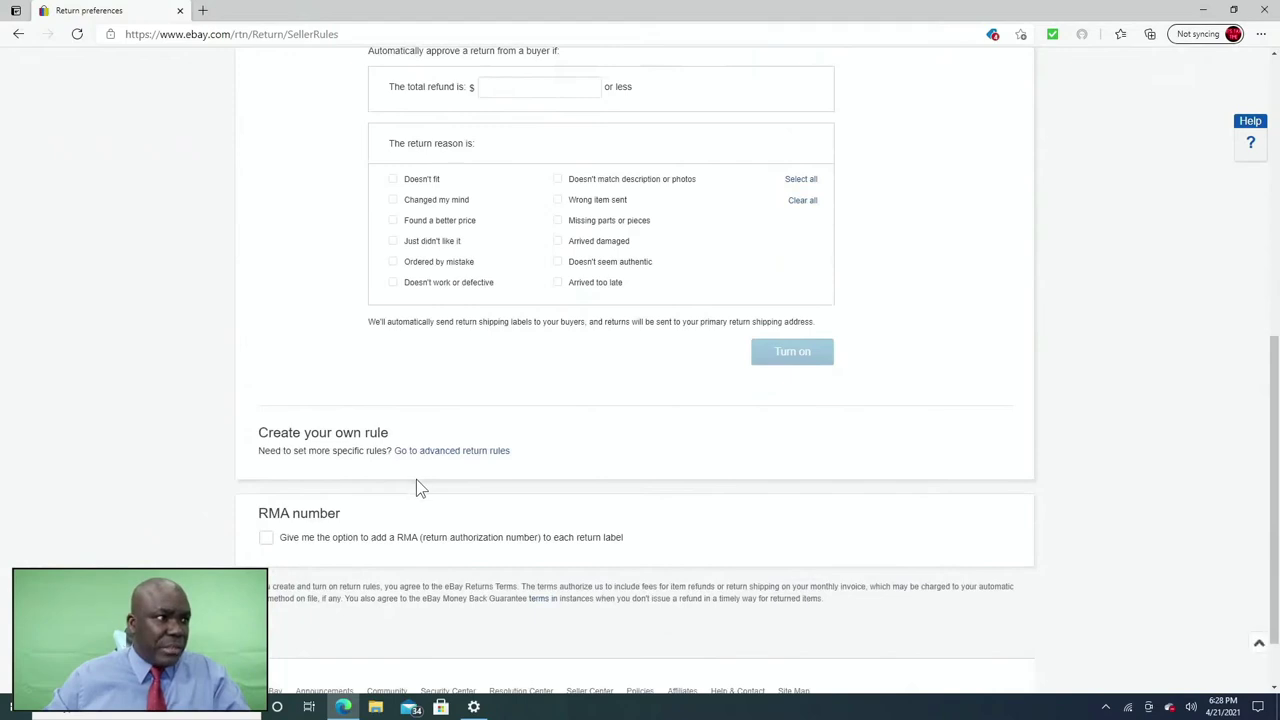
scroll(424, 478, "up", 6)
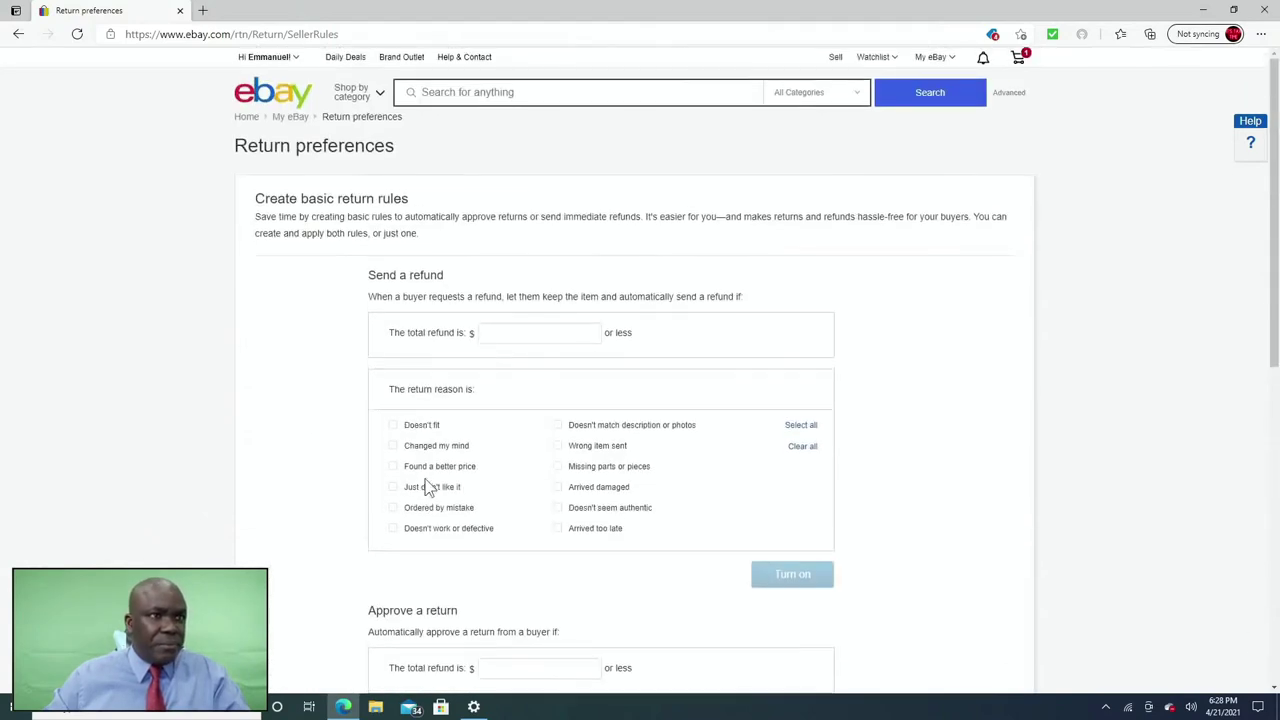
left_click(18, 34)
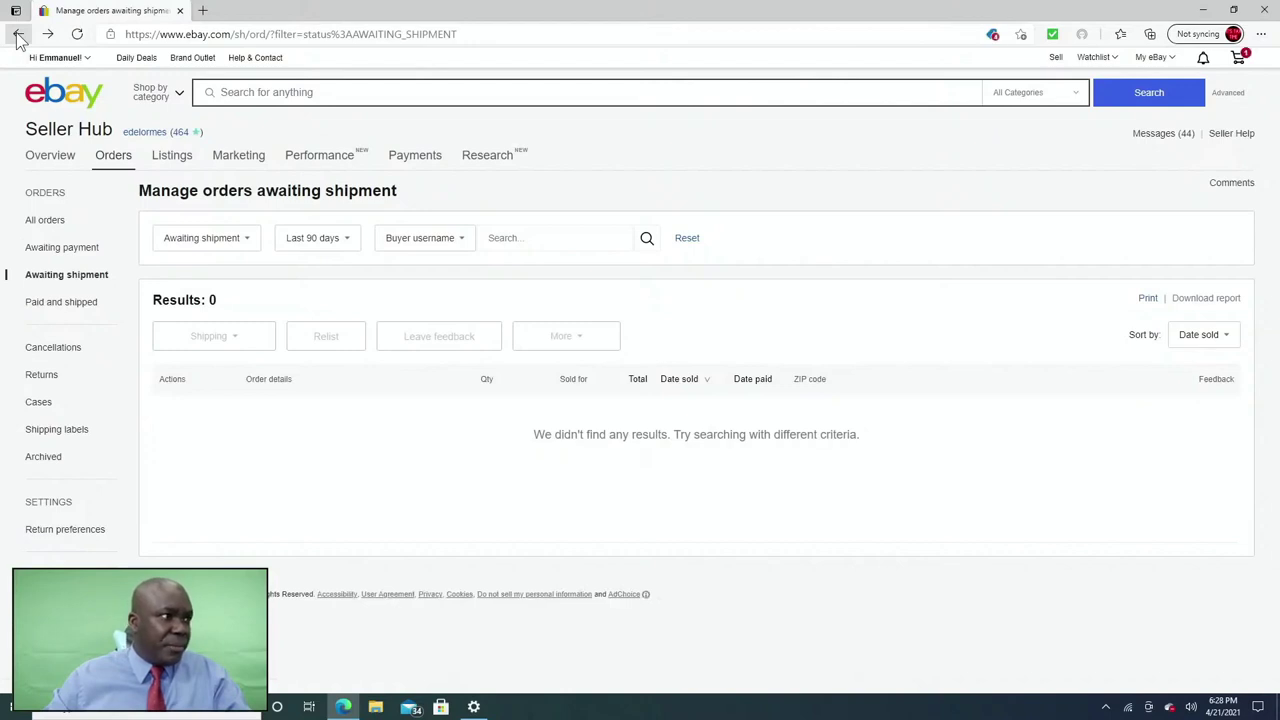
- Reset the order filters, show the paid and shipped orders, and view the available order status filters
left_click(686, 241)
left_click(686, 241)
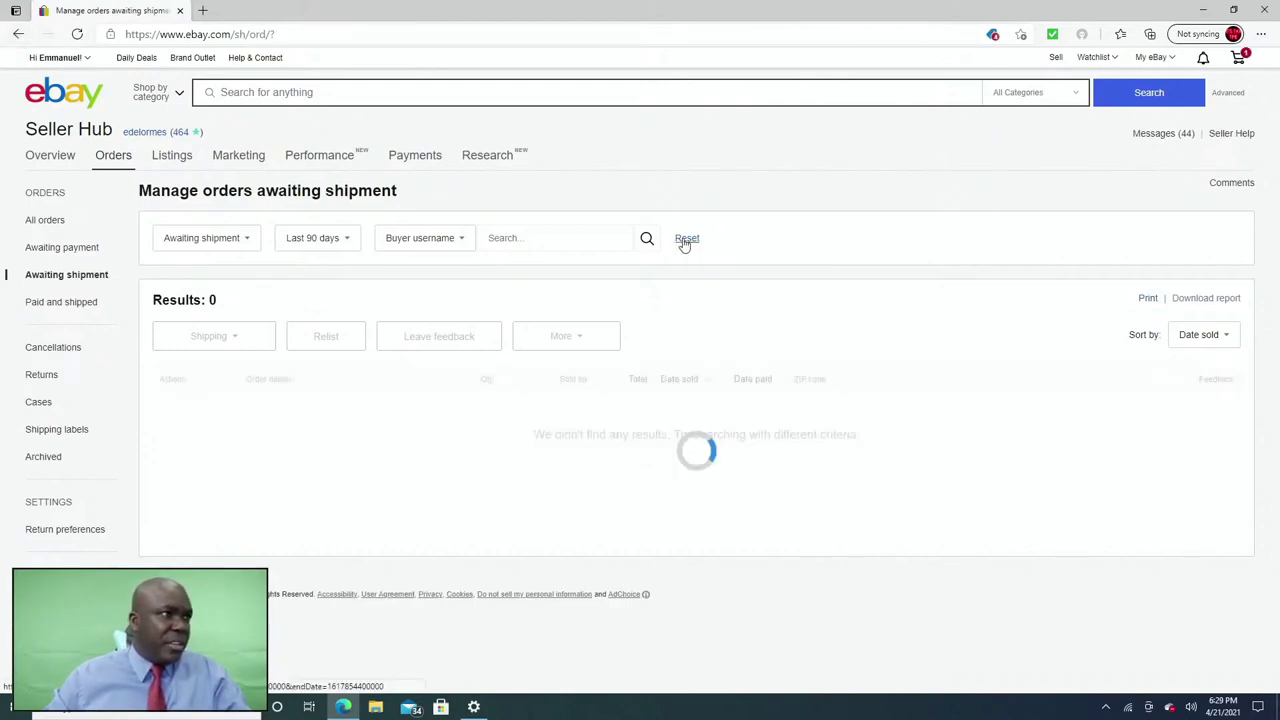
left_click(684, 243)
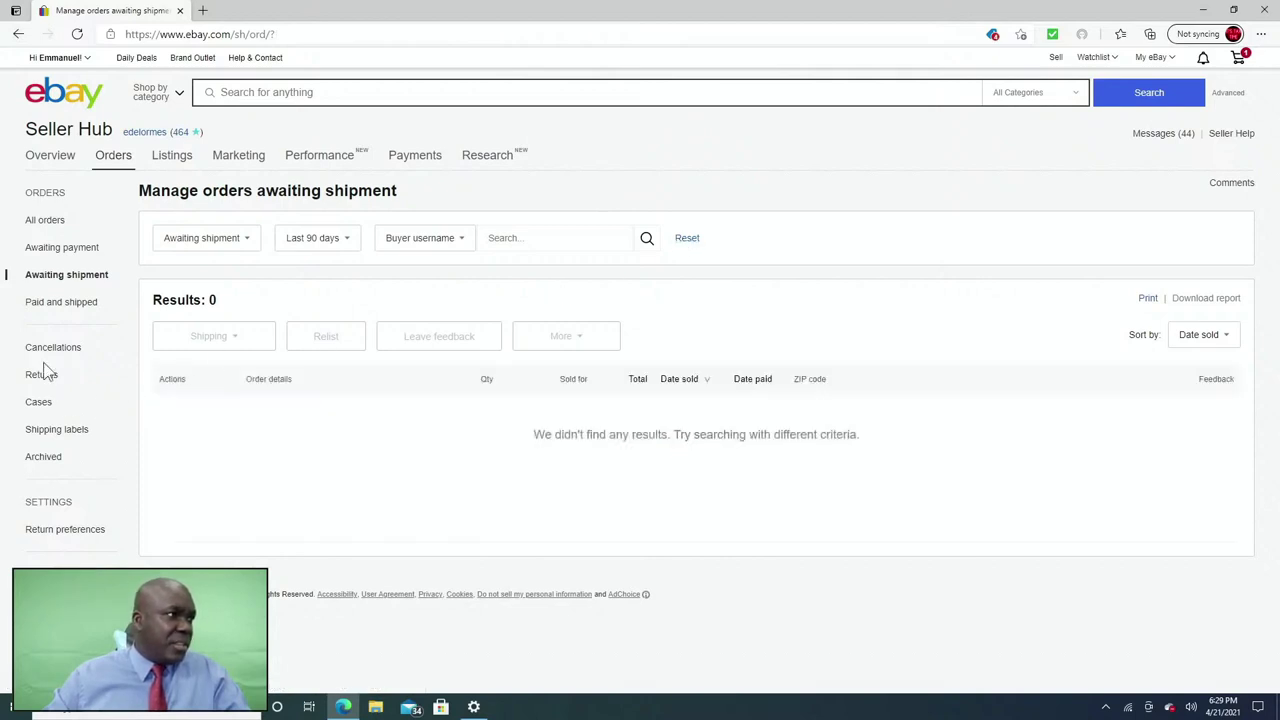
left_click(49, 304)
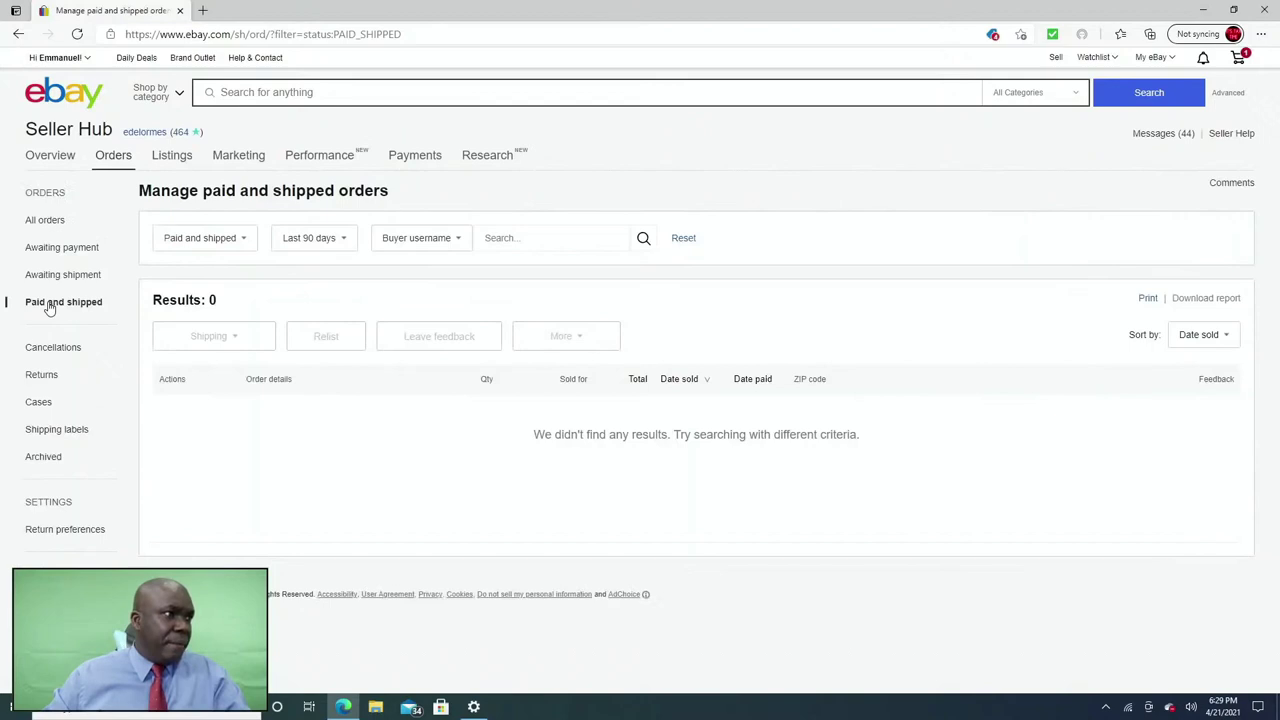
left_click(245, 245)
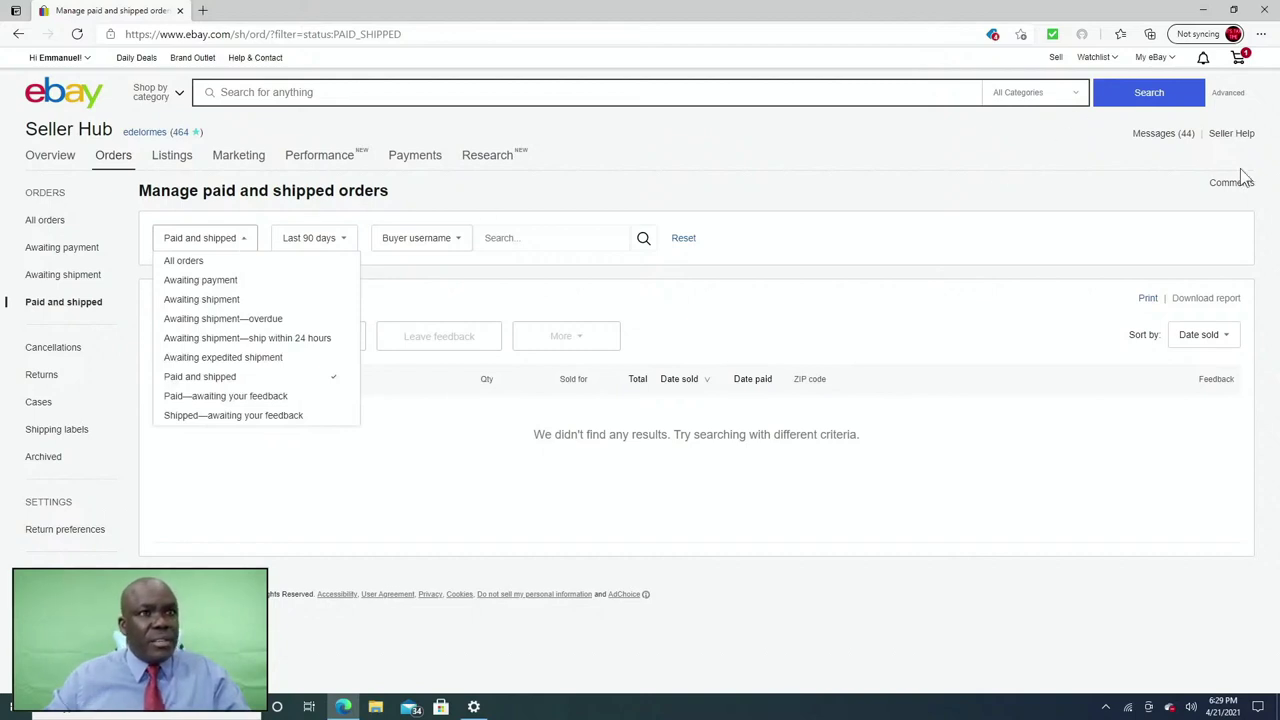
- Open eBay's Advanced Search and look over its item search options from price to location
left_click(1232, 96)
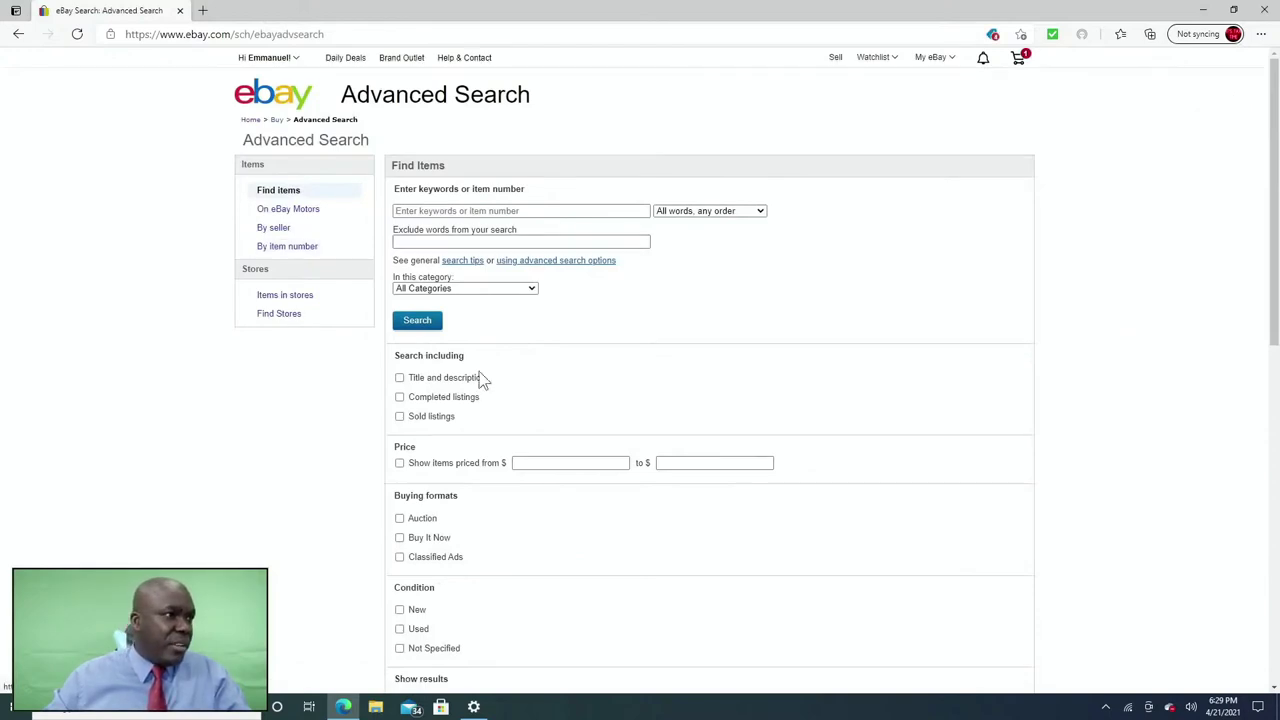
scroll(574, 382, "down", 3)
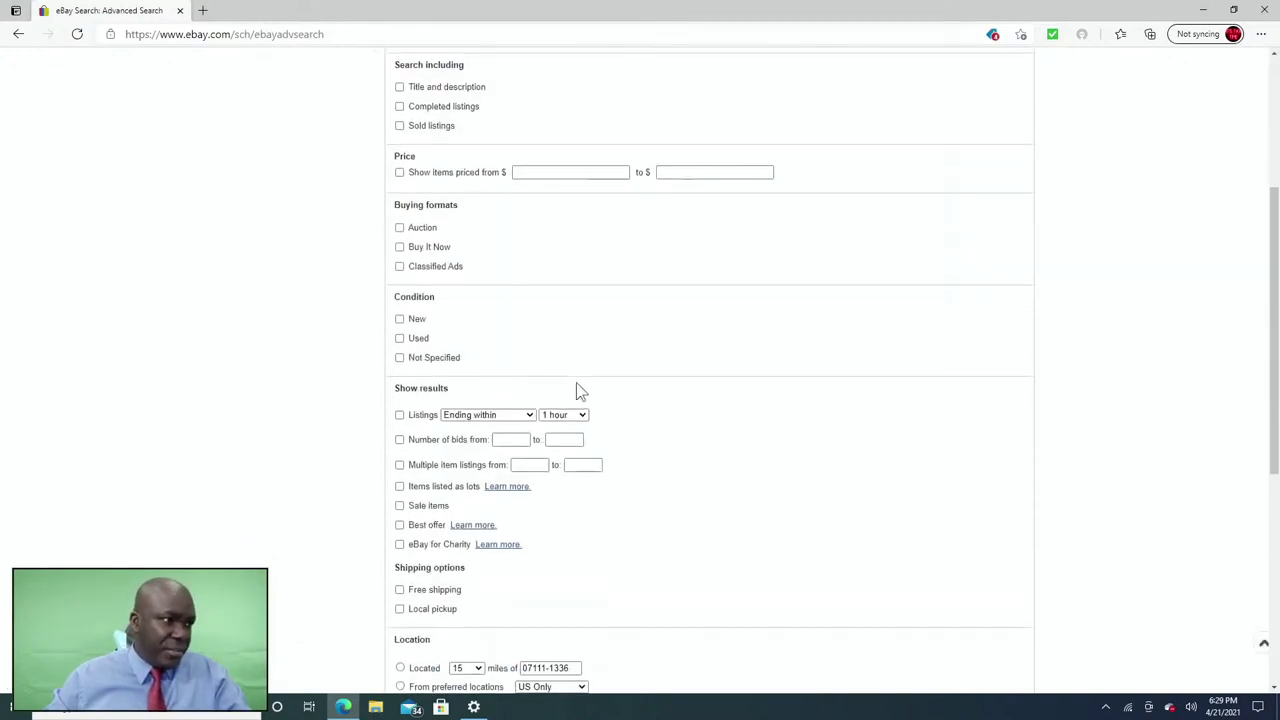
scroll(576, 382, "down", 5)
scroll(576, 380, "up", 8)
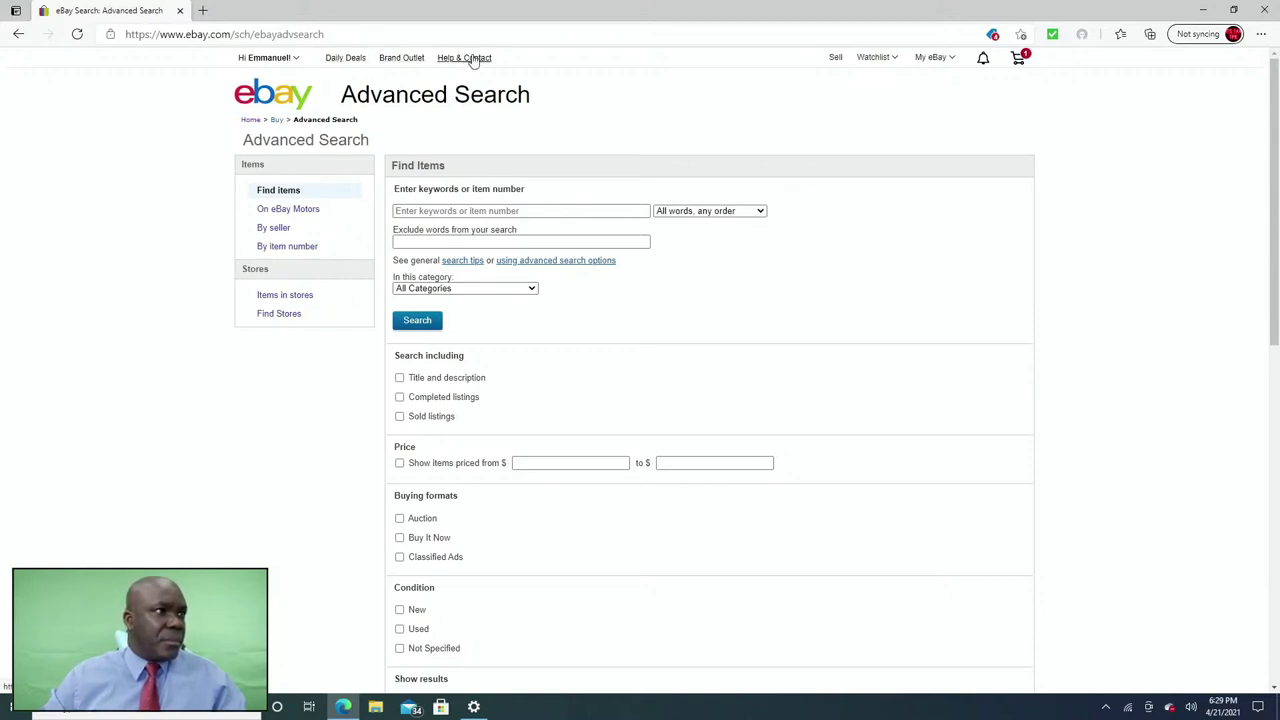
- Check the eBay notifications and open the My eBay summary
left_click(982, 60)
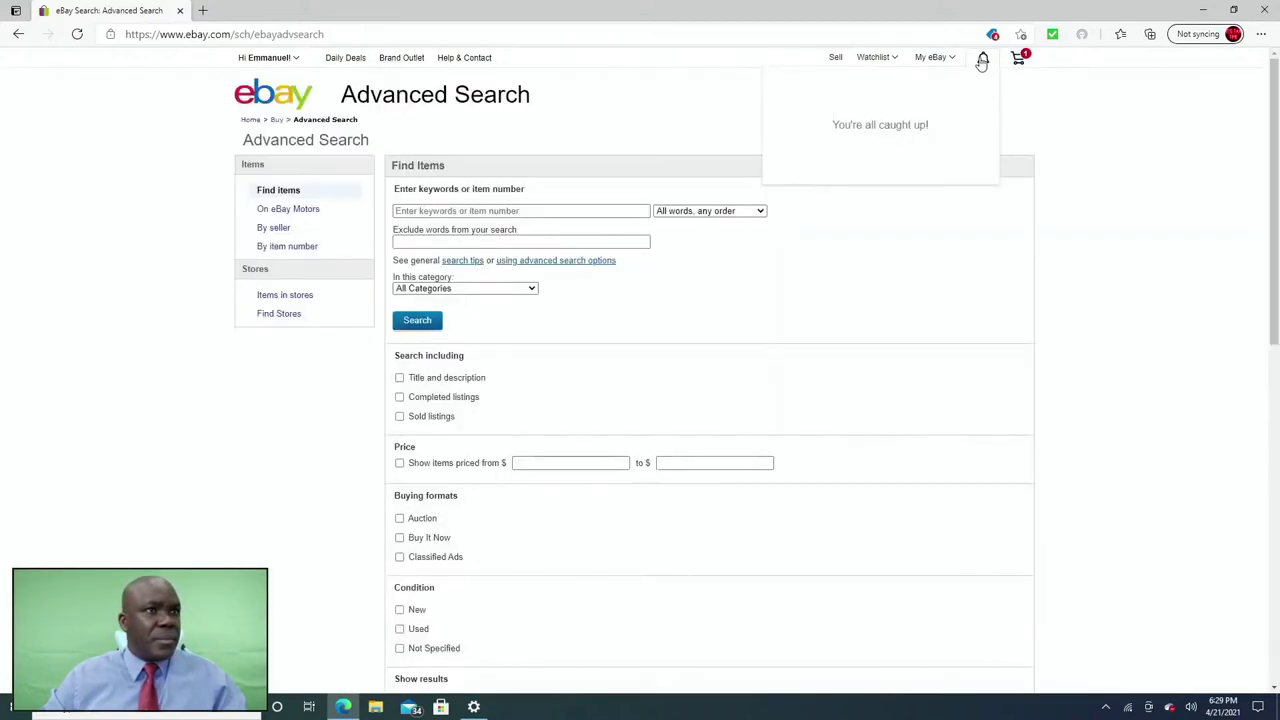
mouse_move(921, 62)
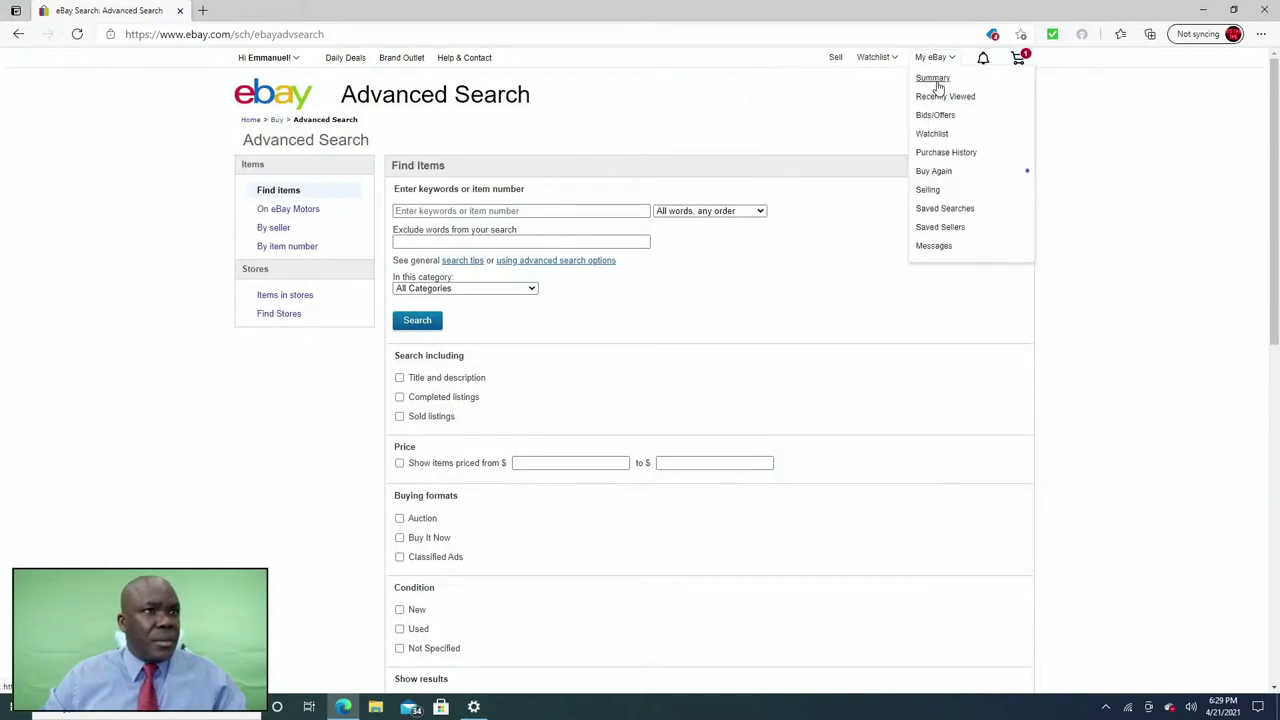
left_click(937, 80)
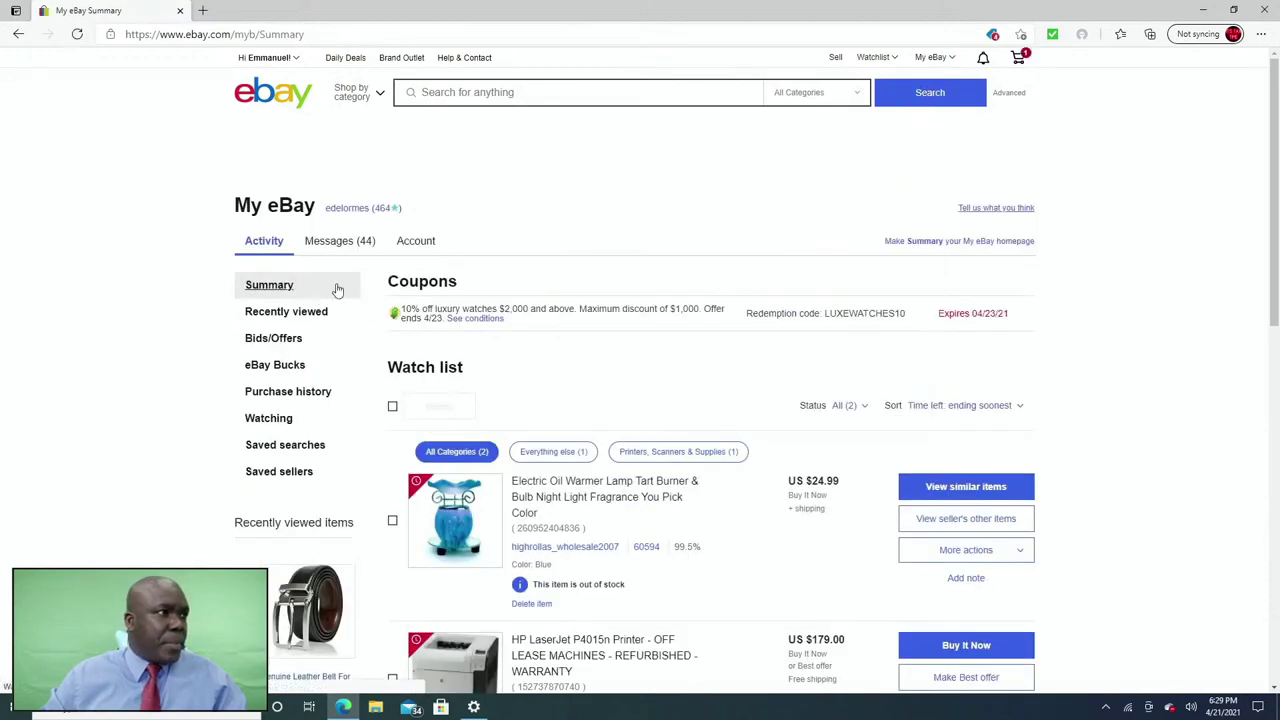
- Open the account settings and review the shipping preferences under Selling
left_click(421, 250)
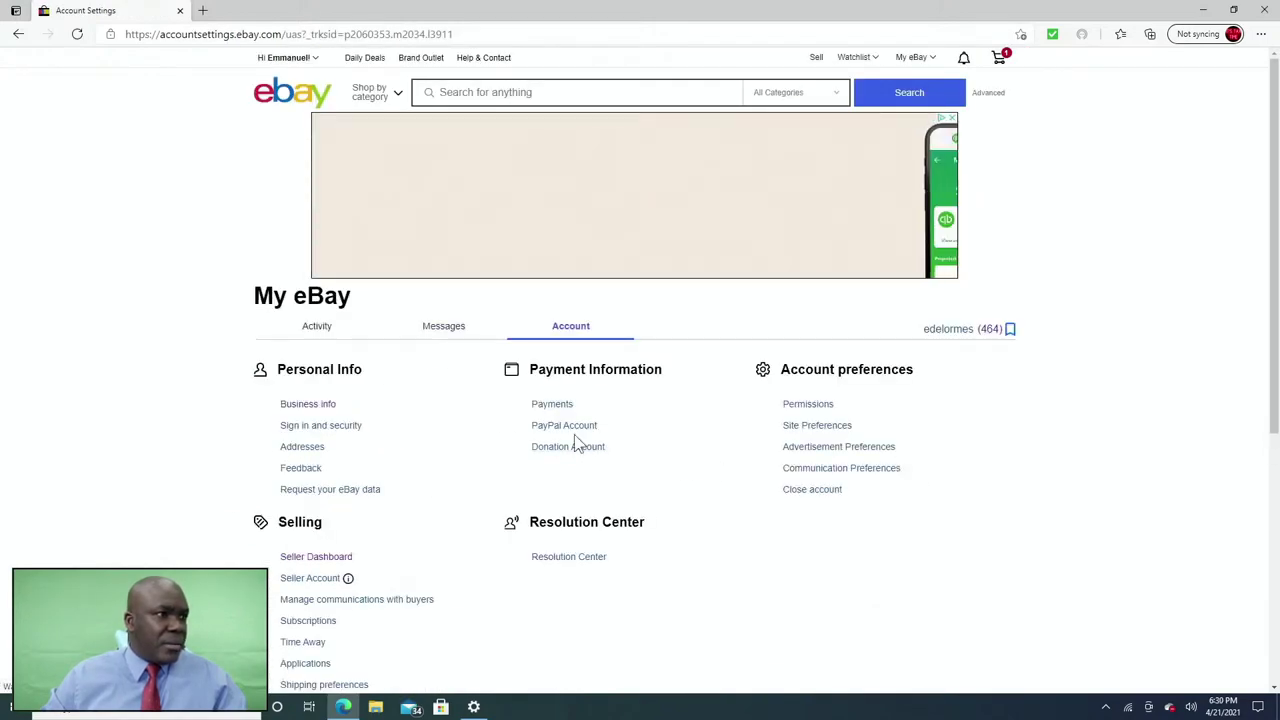
scroll(470, 410, "down", 3)
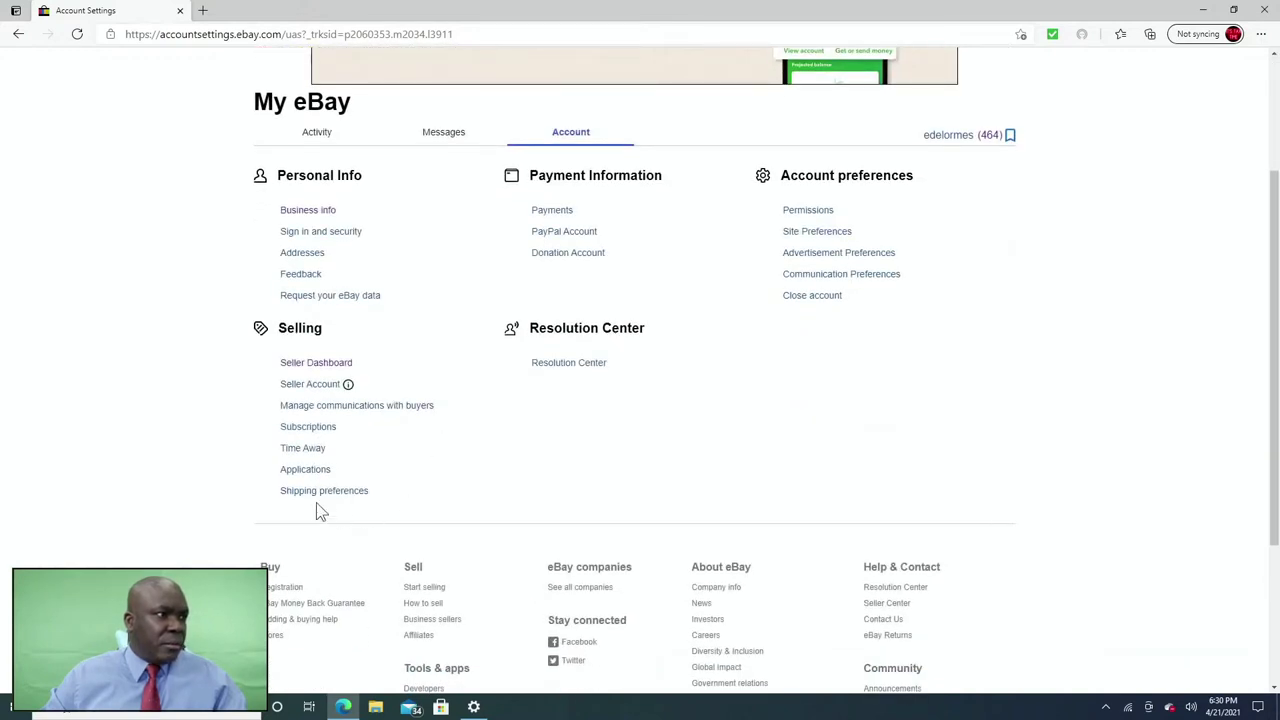
left_click(313, 493)
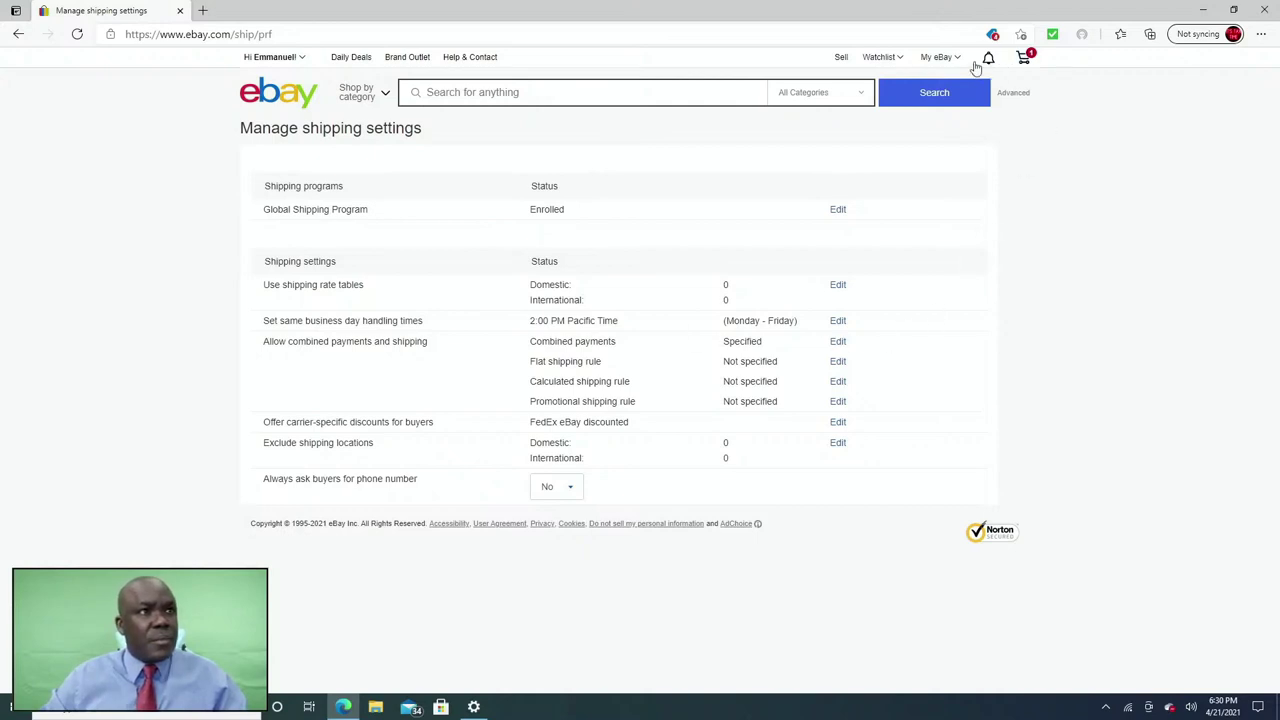
- Return to the My eBay summary, search eBay for "archive", and go back to the summary
mouse_move(953, 62)
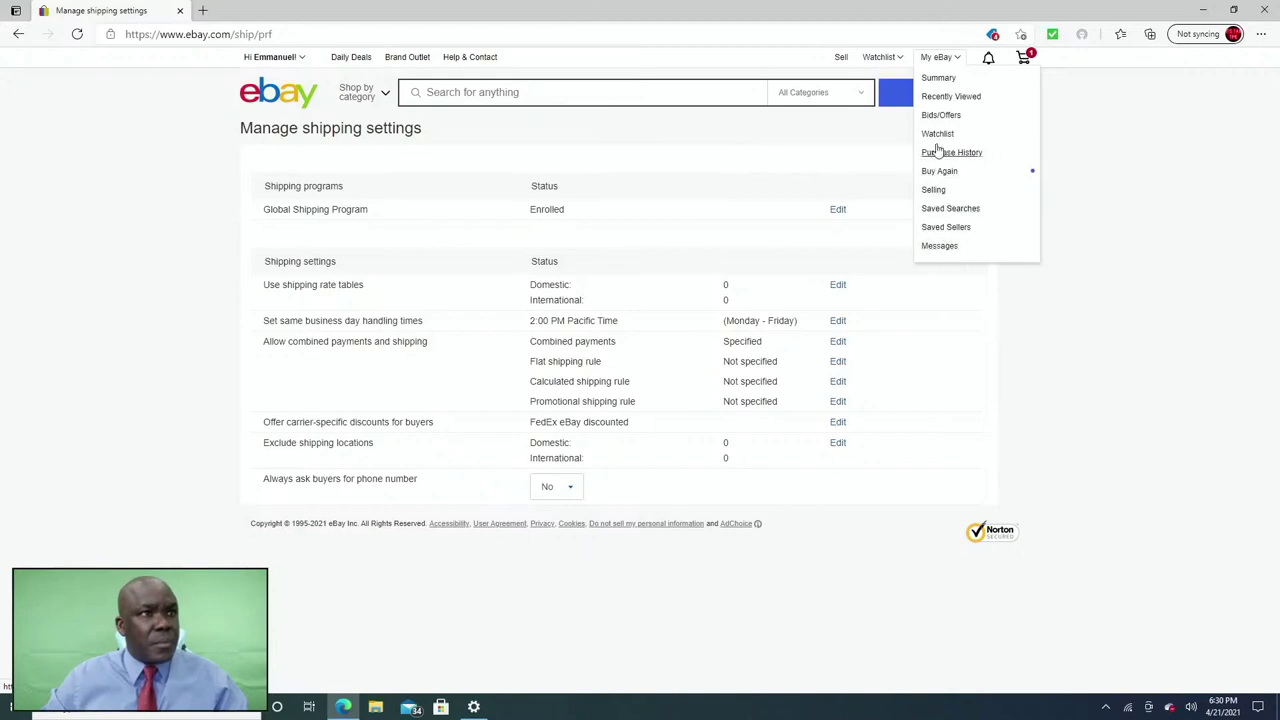
left_click(940, 78)
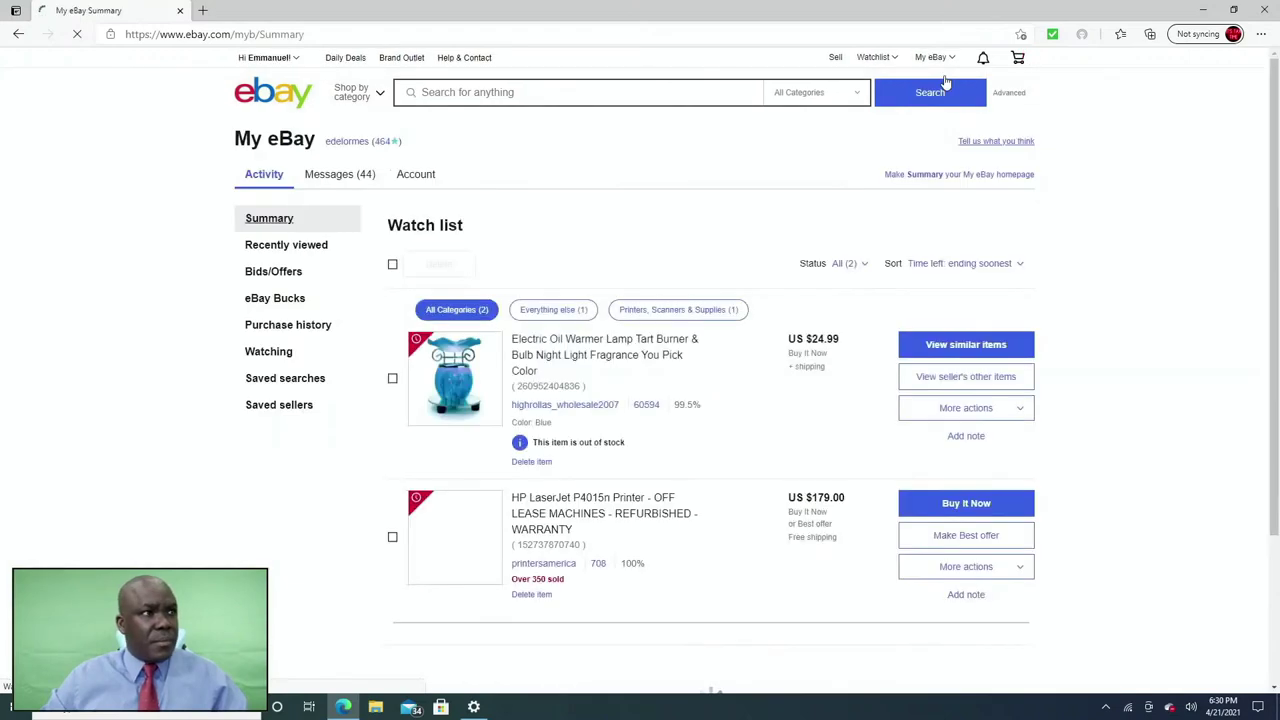
left_click(705, 94)
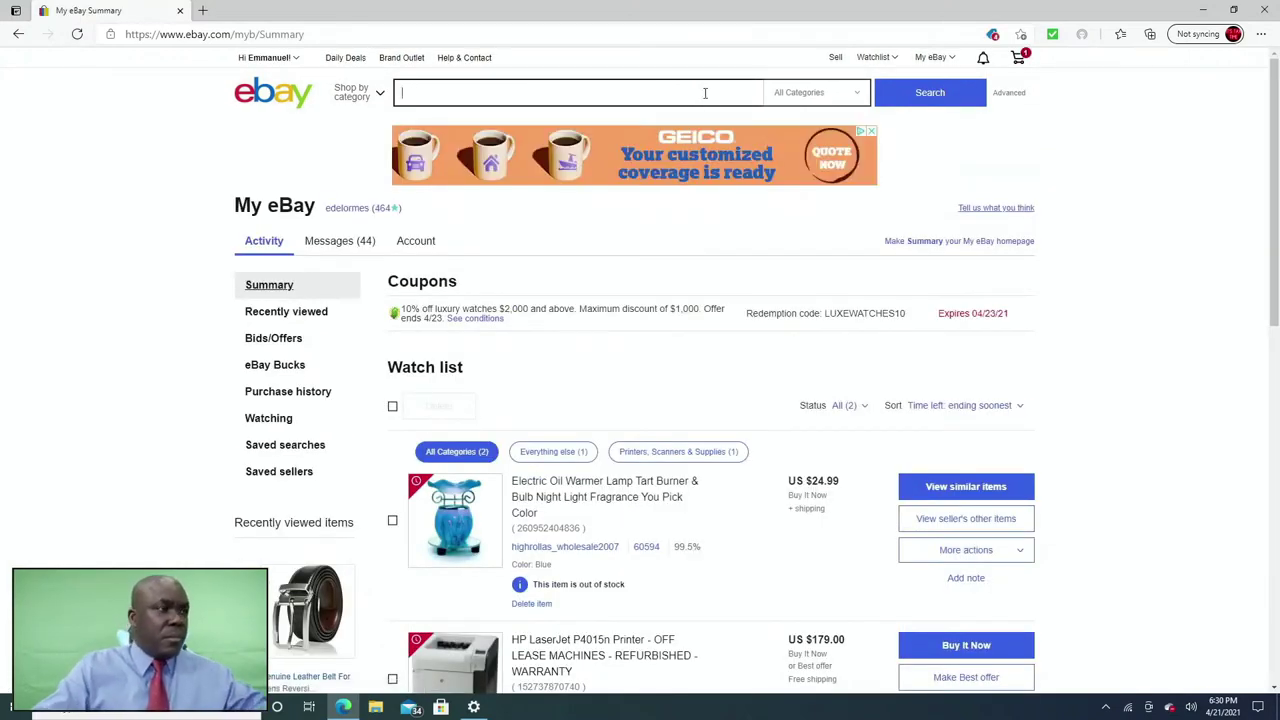
type("arc")
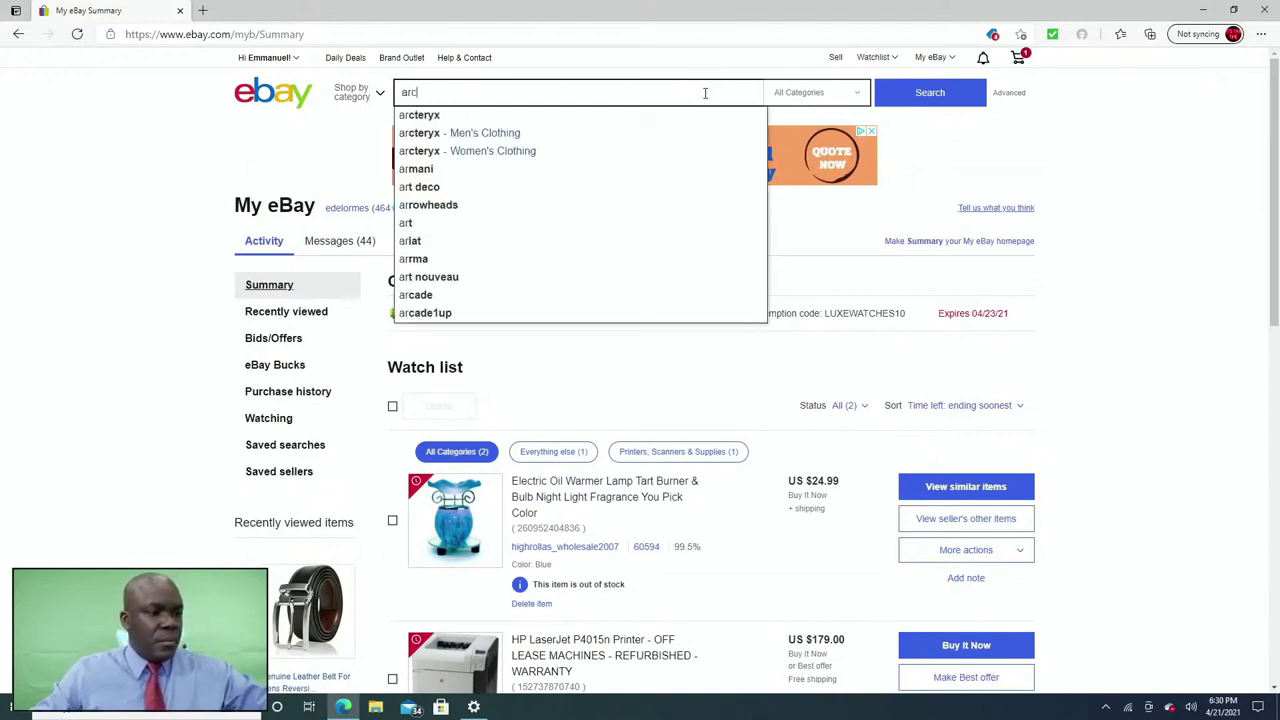
type("hiv")
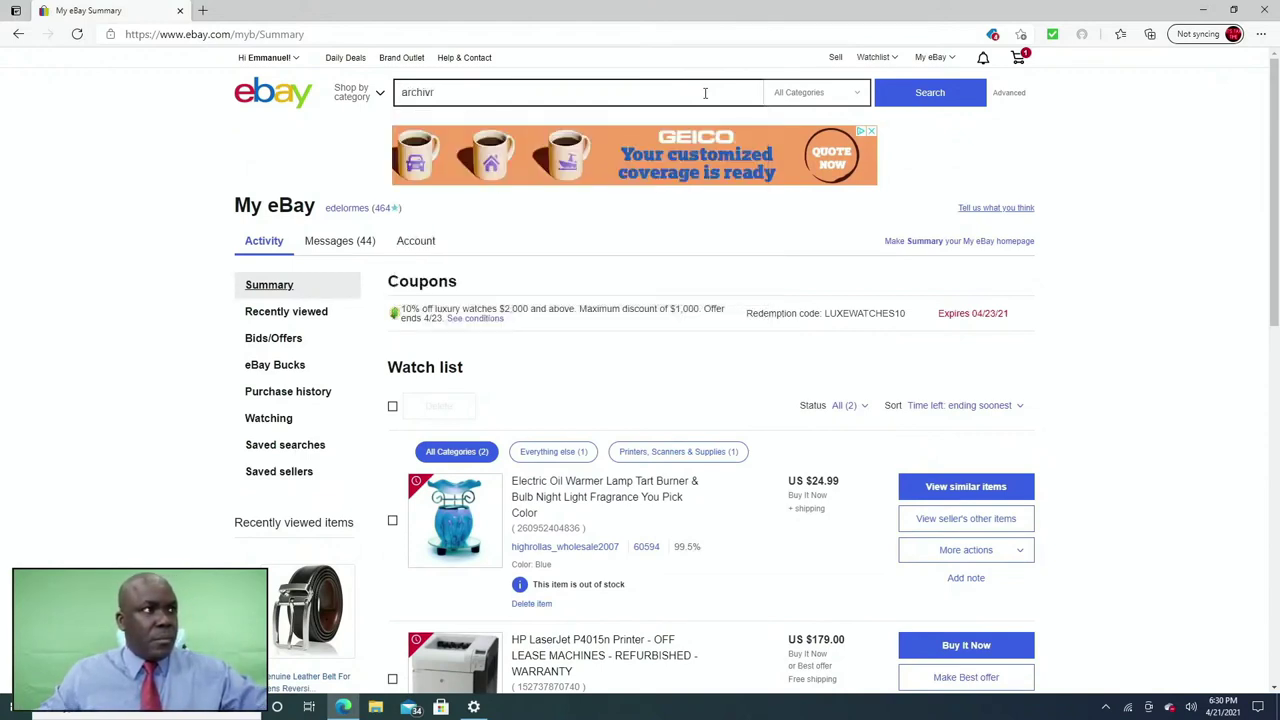
type("e")
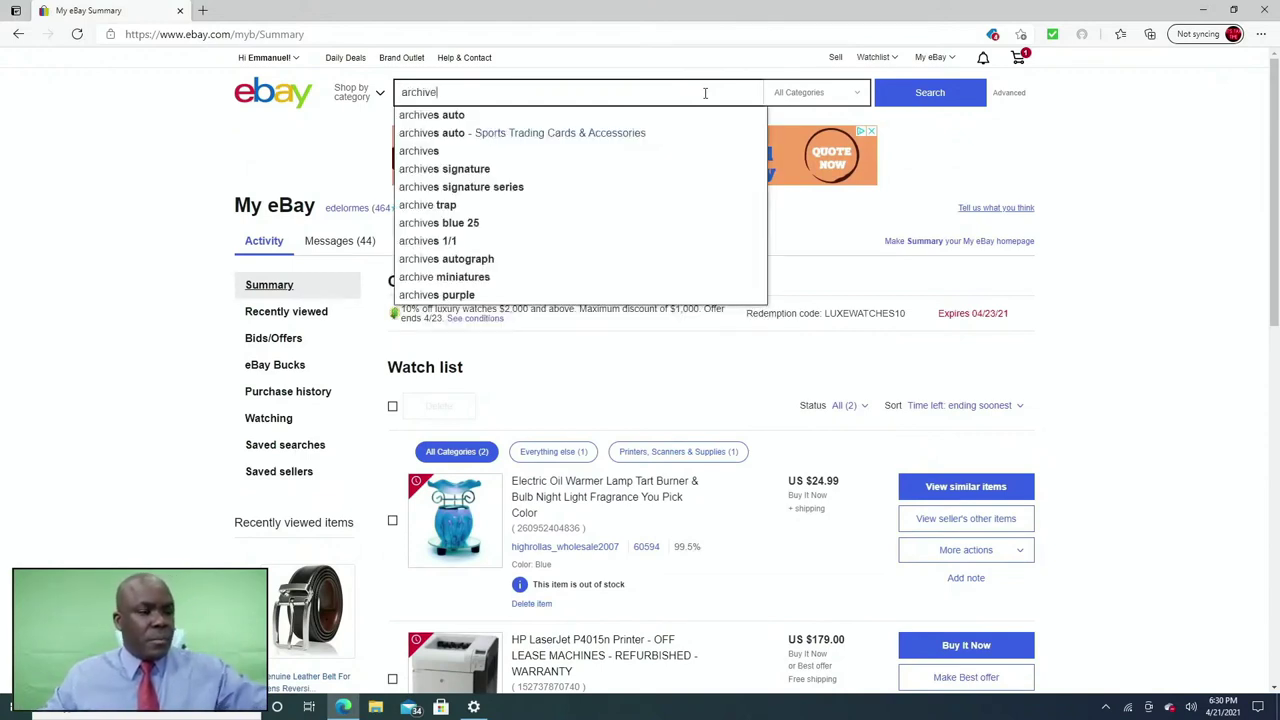
key("Return")
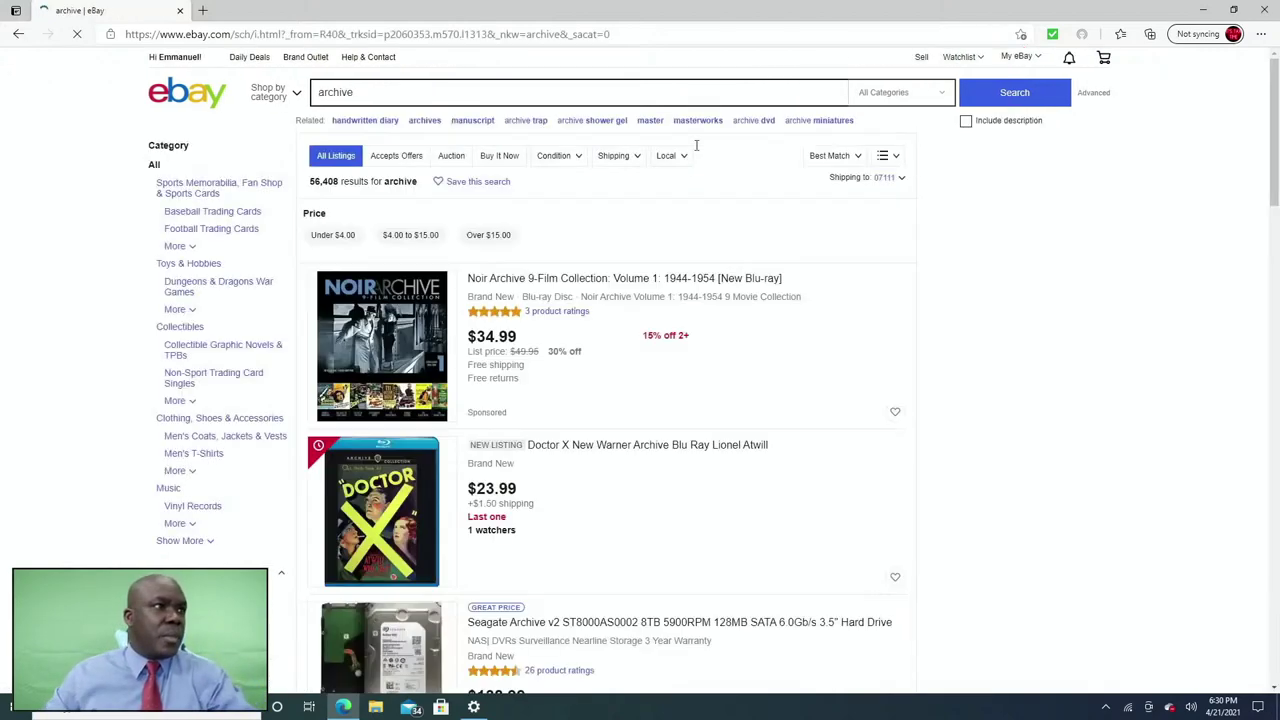
scroll(585, 328, "down", 3)
scroll(585, 328, "down", 3)
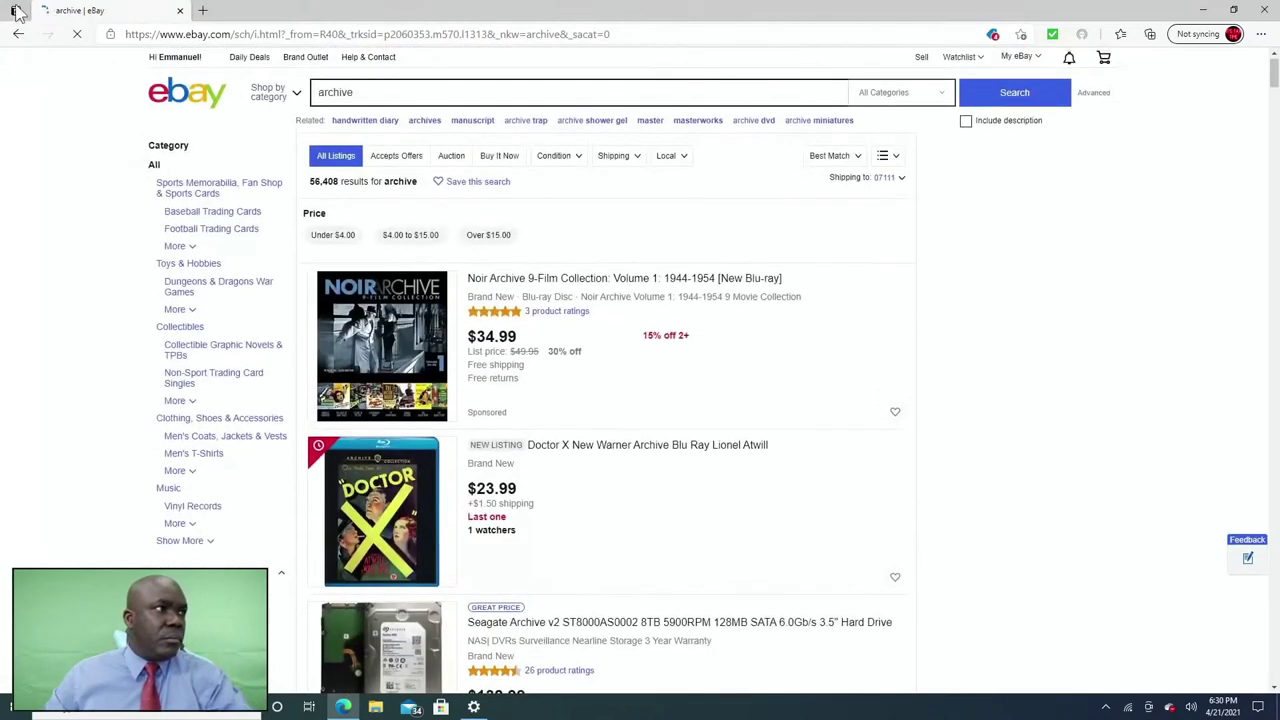
left_click(18, 34)
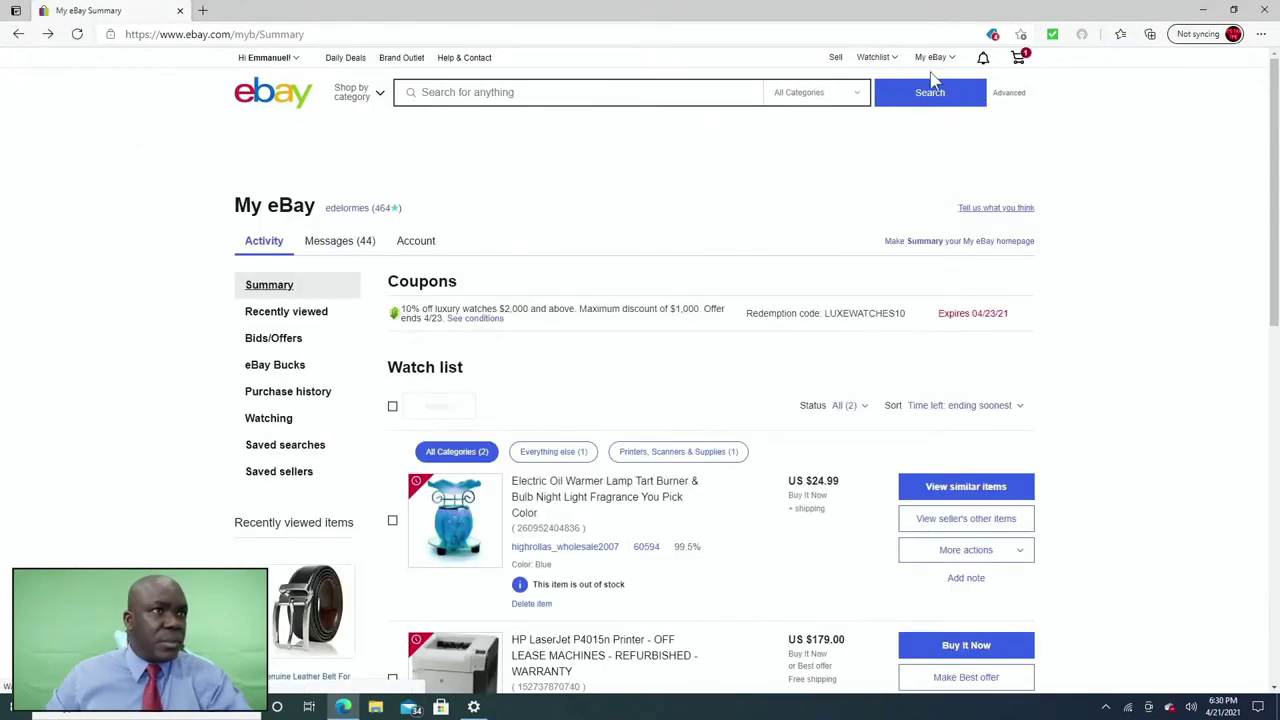
- Open the account settings from the account greeting and look over the personal, payment, selling and preference links
mouse_move(941, 63)
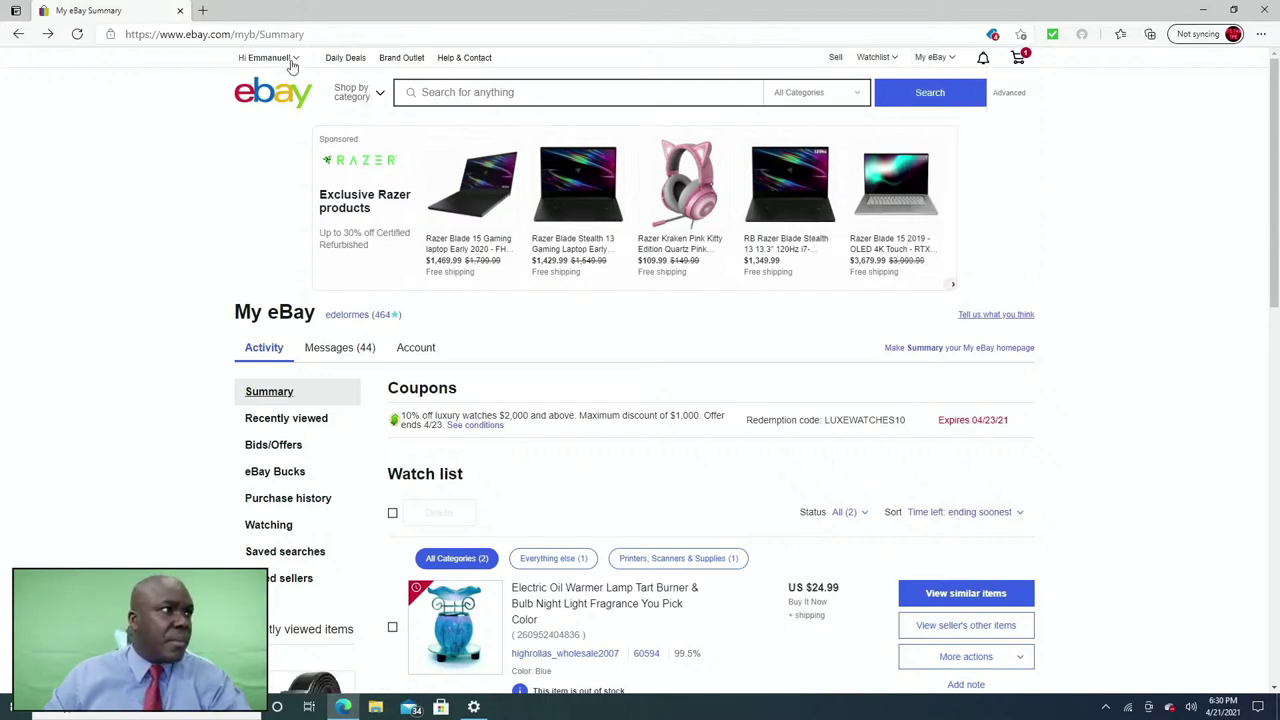
mouse_move(284, 60)
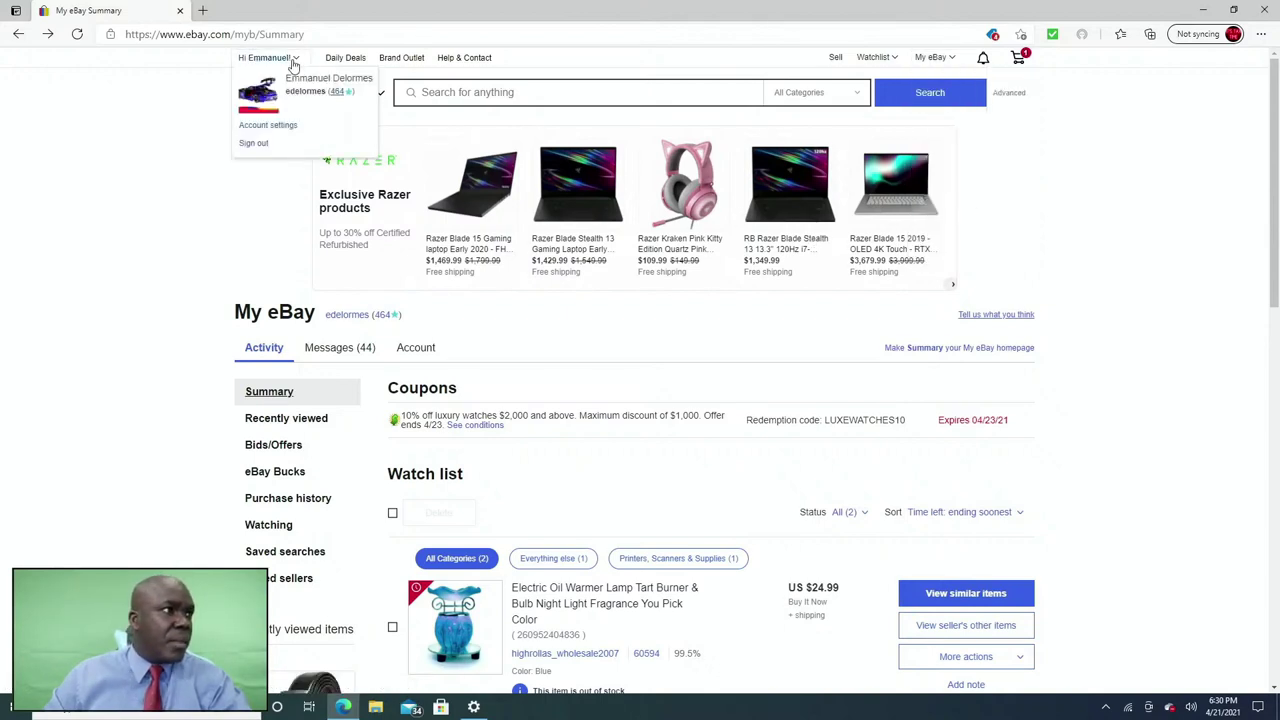
left_click(282, 127)
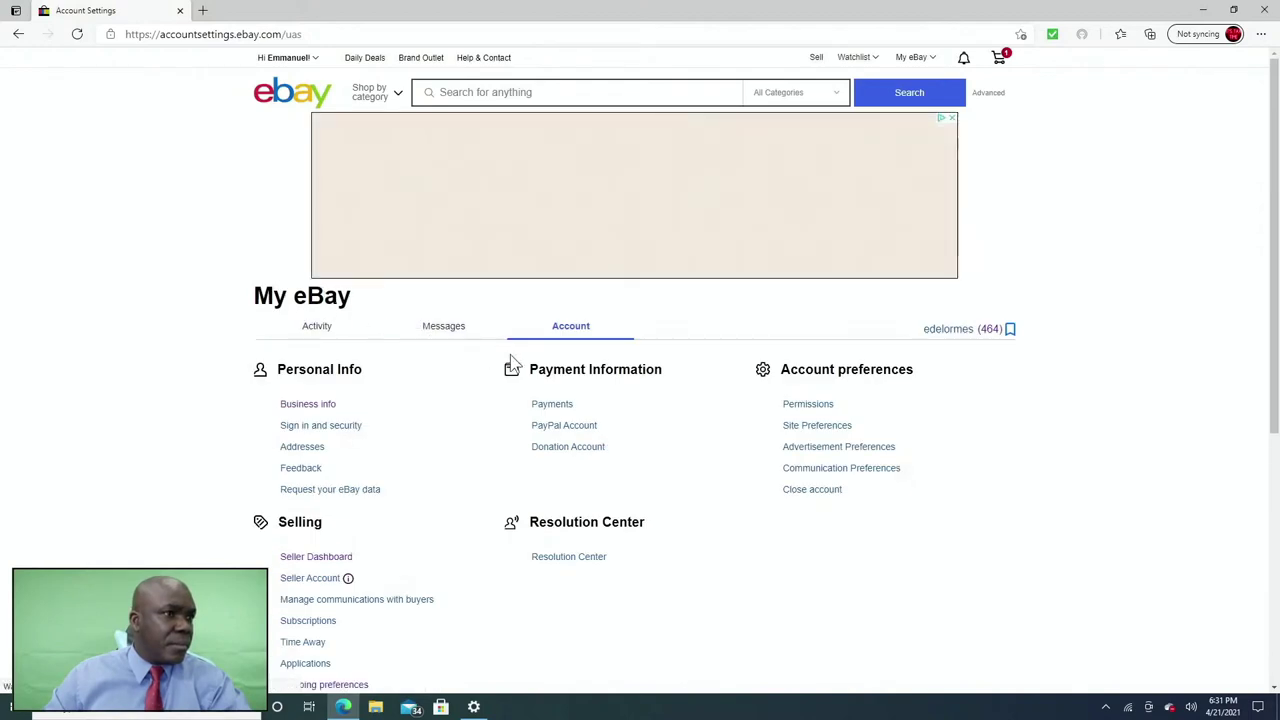
scroll(510, 357, "down", 2)
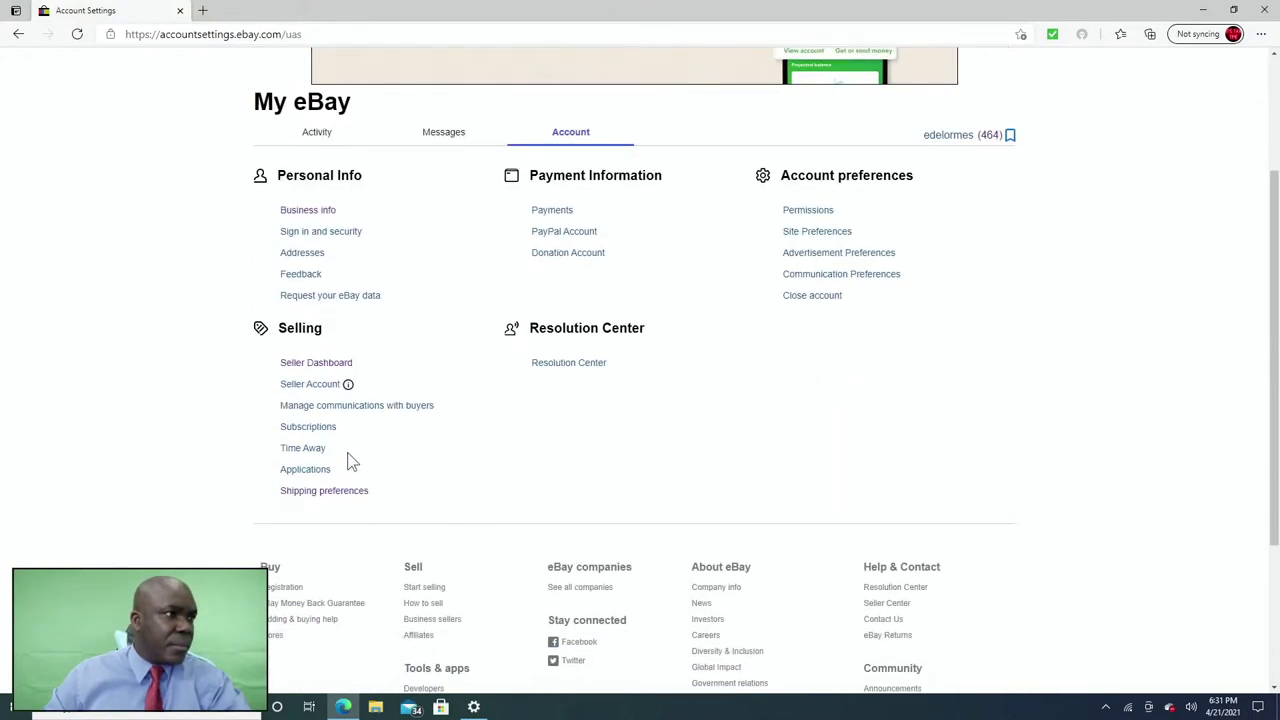
scroll(347, 452, "down", 2)
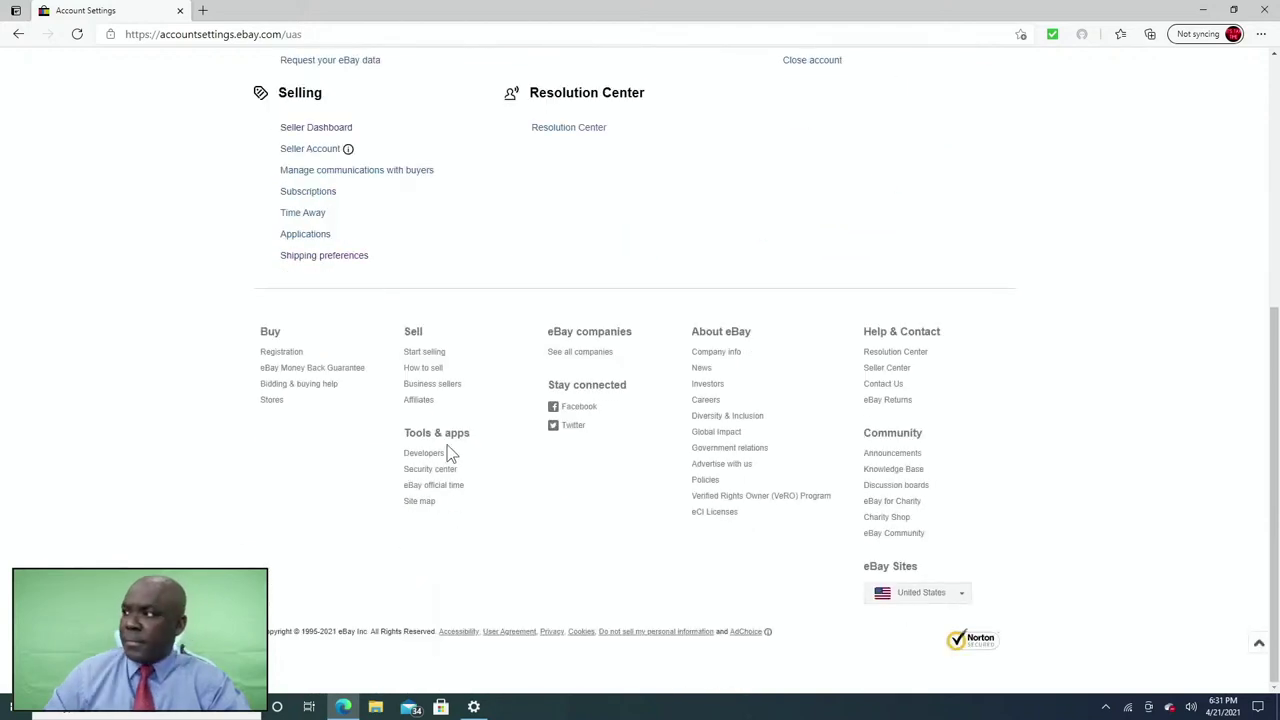
scroll(483, 429, "up", 3)
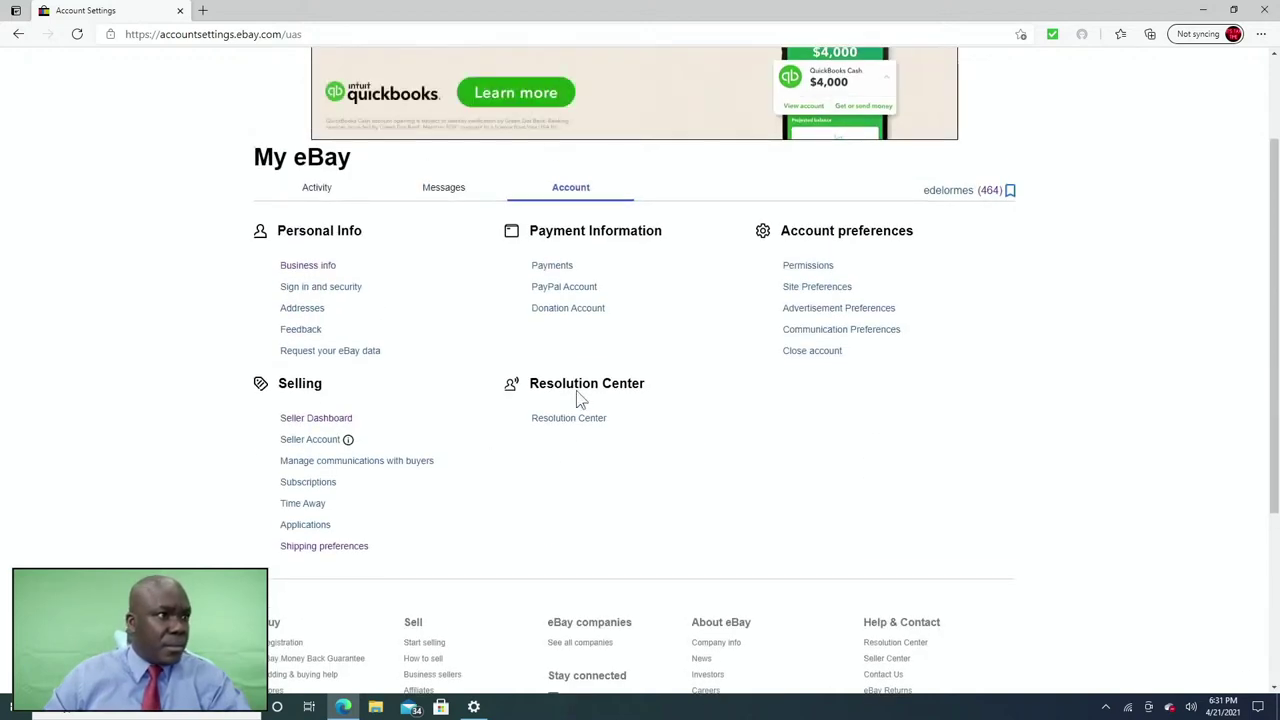
scroll(826, 305, "up", 2)
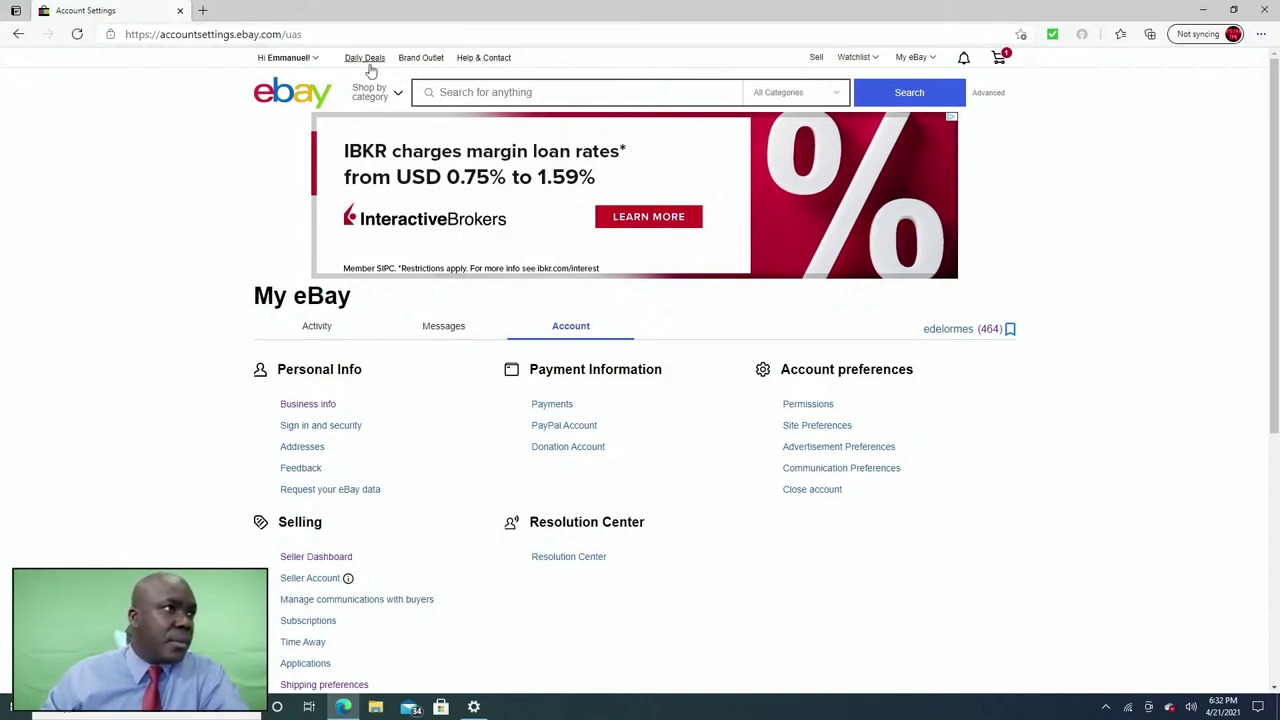
- Open the My eBay summary and look through the watch list and purchase orders
mouse_move(906, 62)
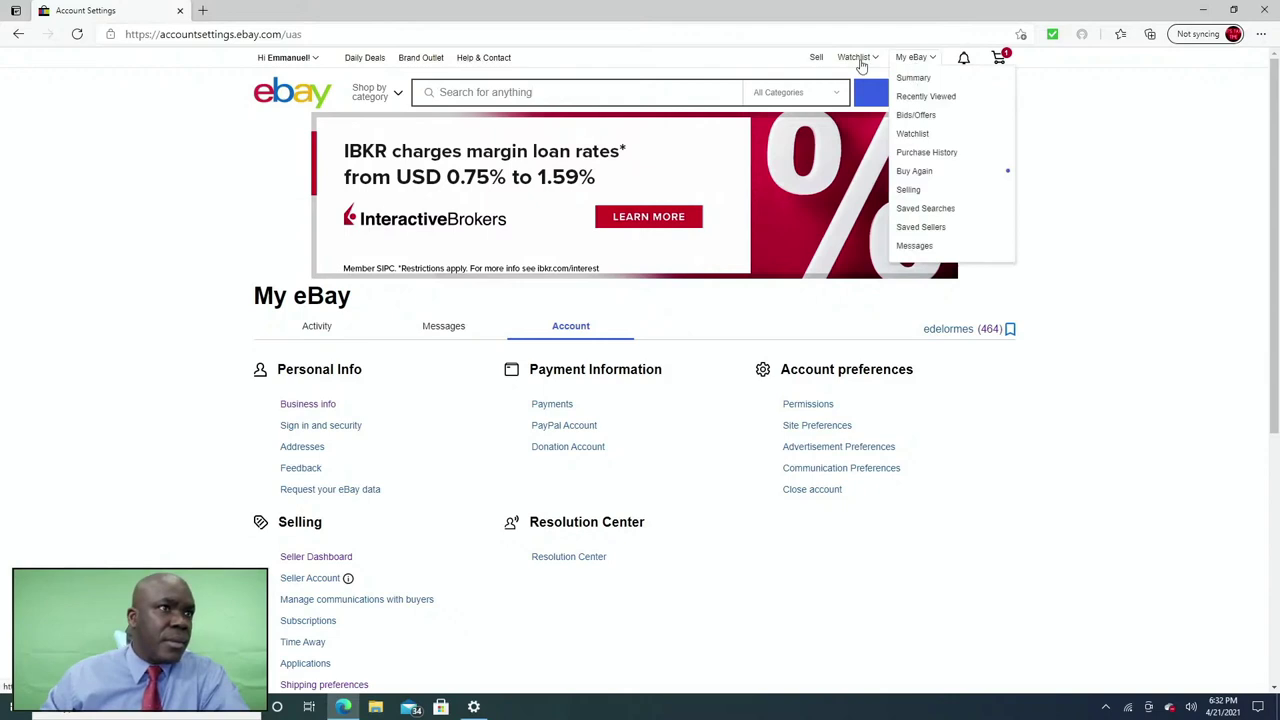
left_click(914, 78)
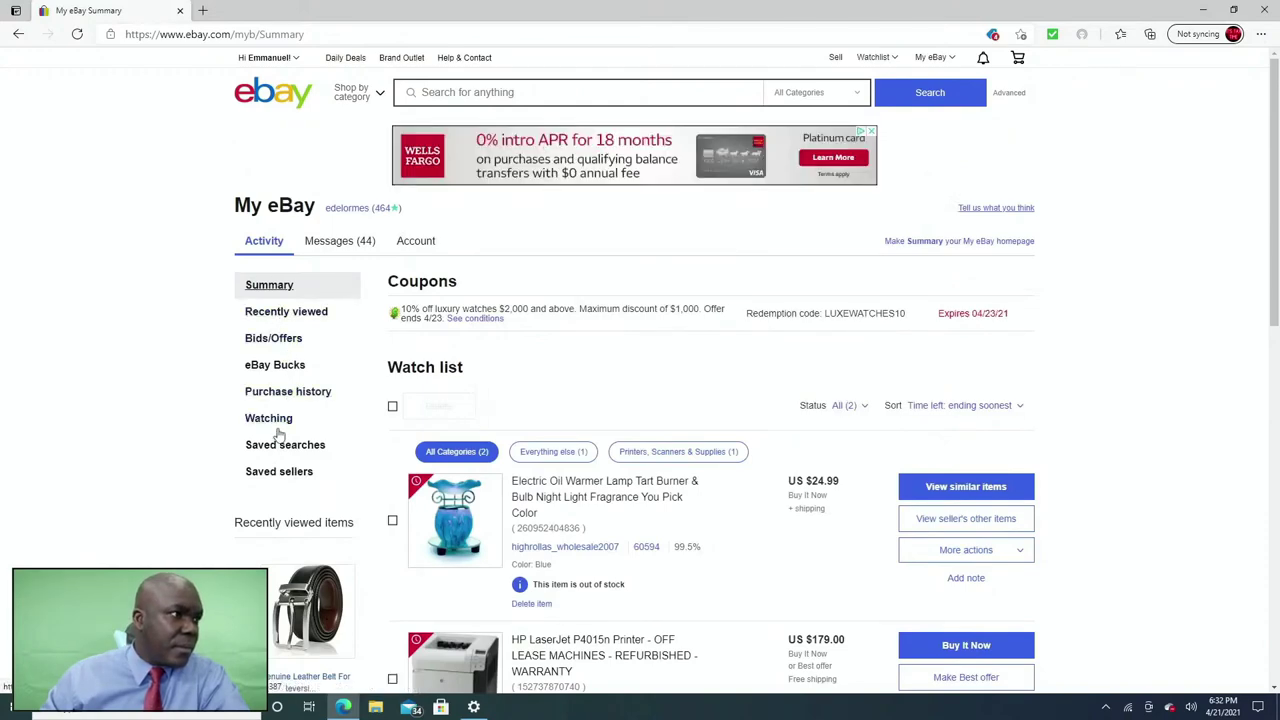
scroll(285, 455, "down", 6)
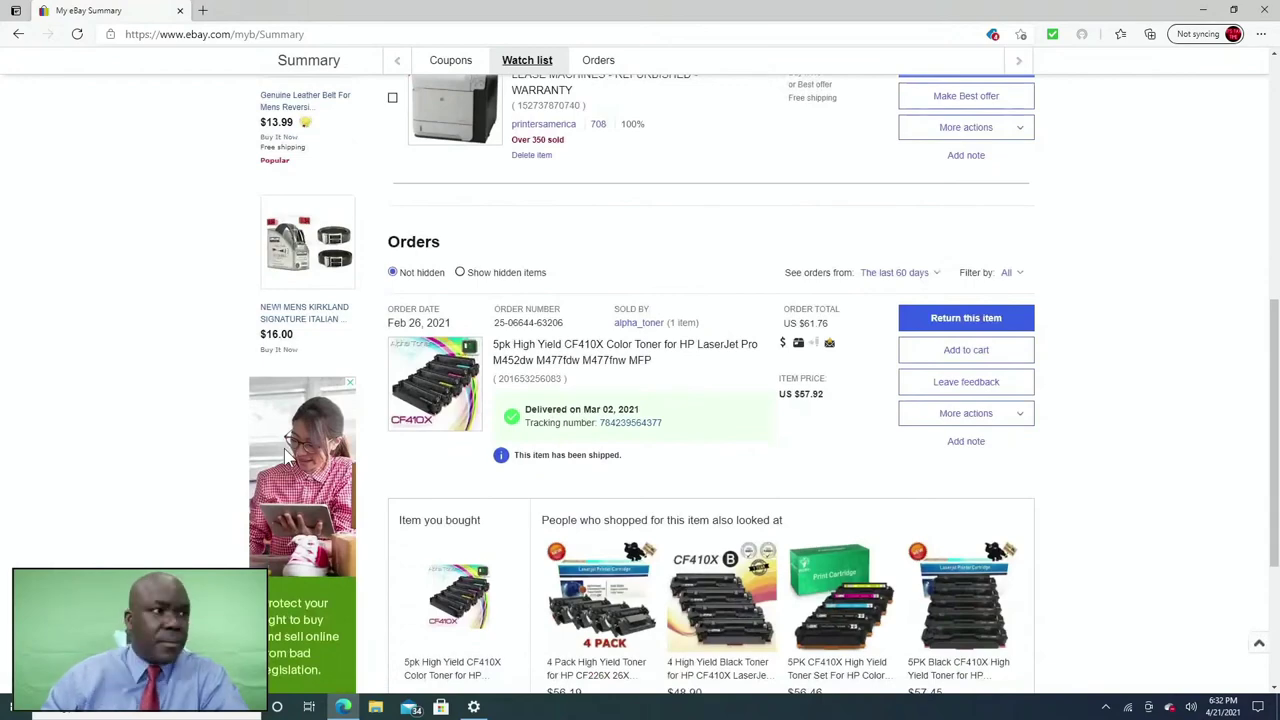
scroll(285, 455, "up", 1)
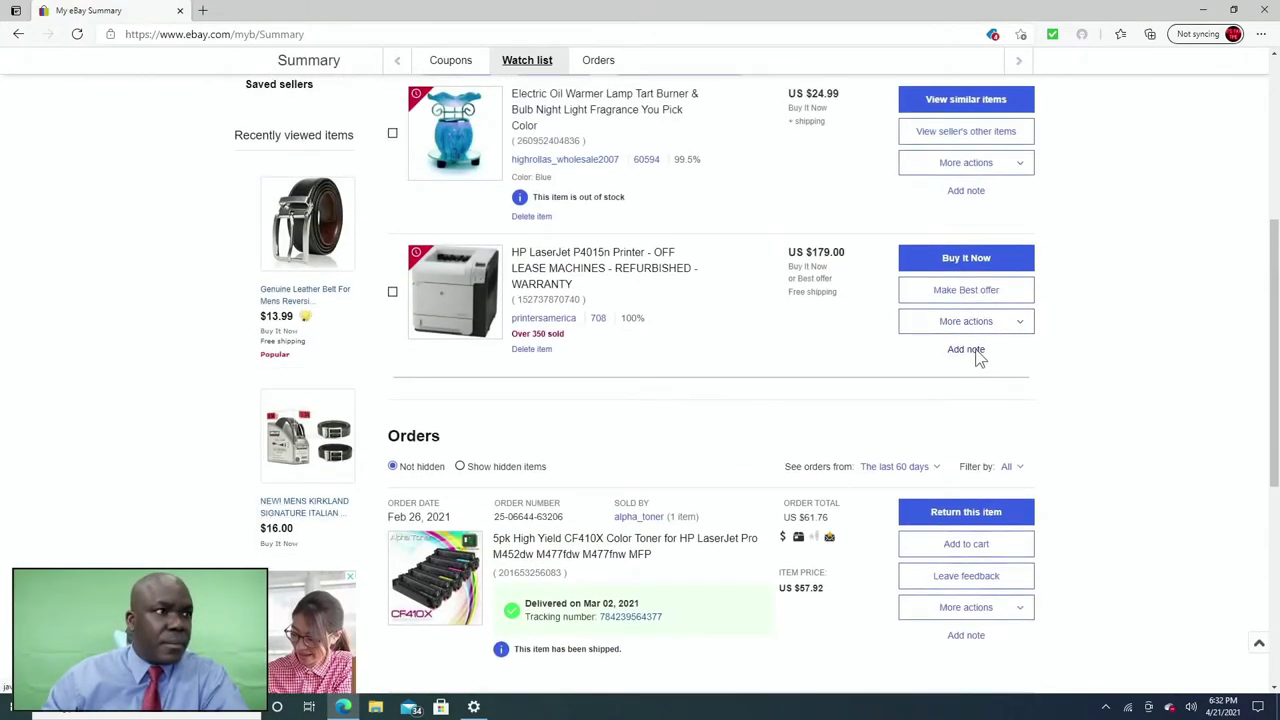
scroll(972, 349, "up", 3)
scroll(1026, 325, "up", 1)
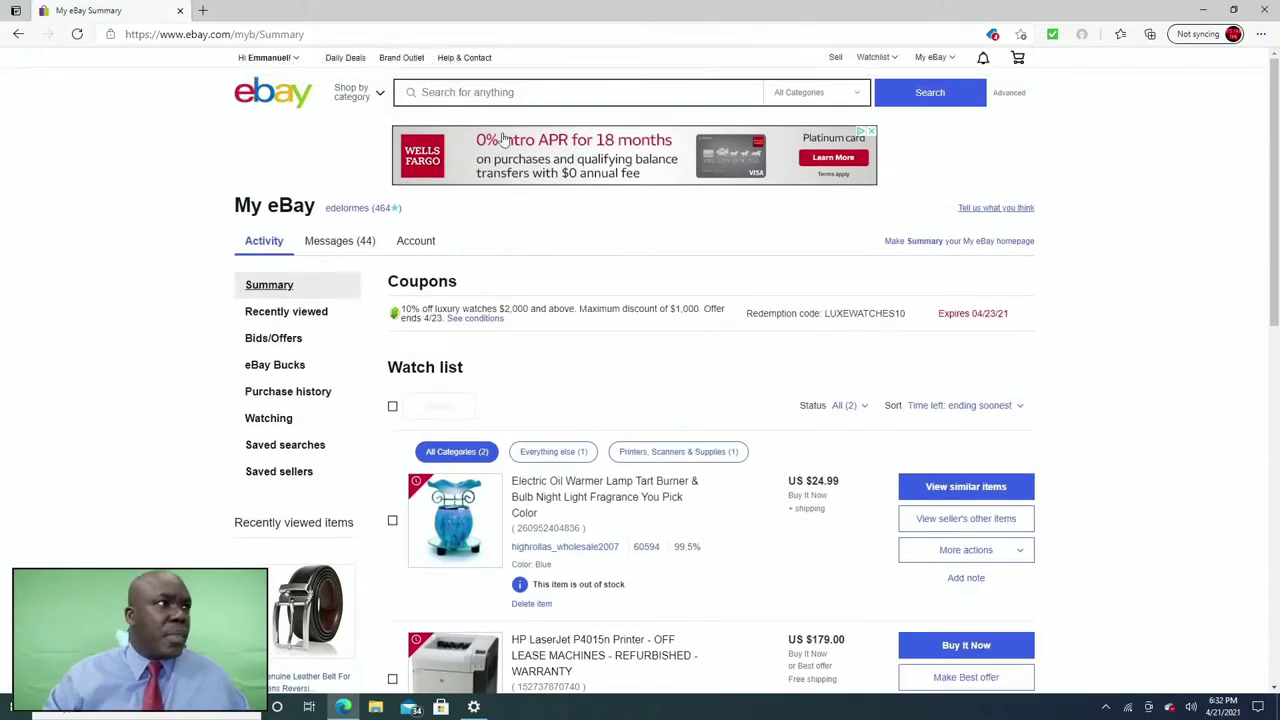
mouse_move(286, 60)
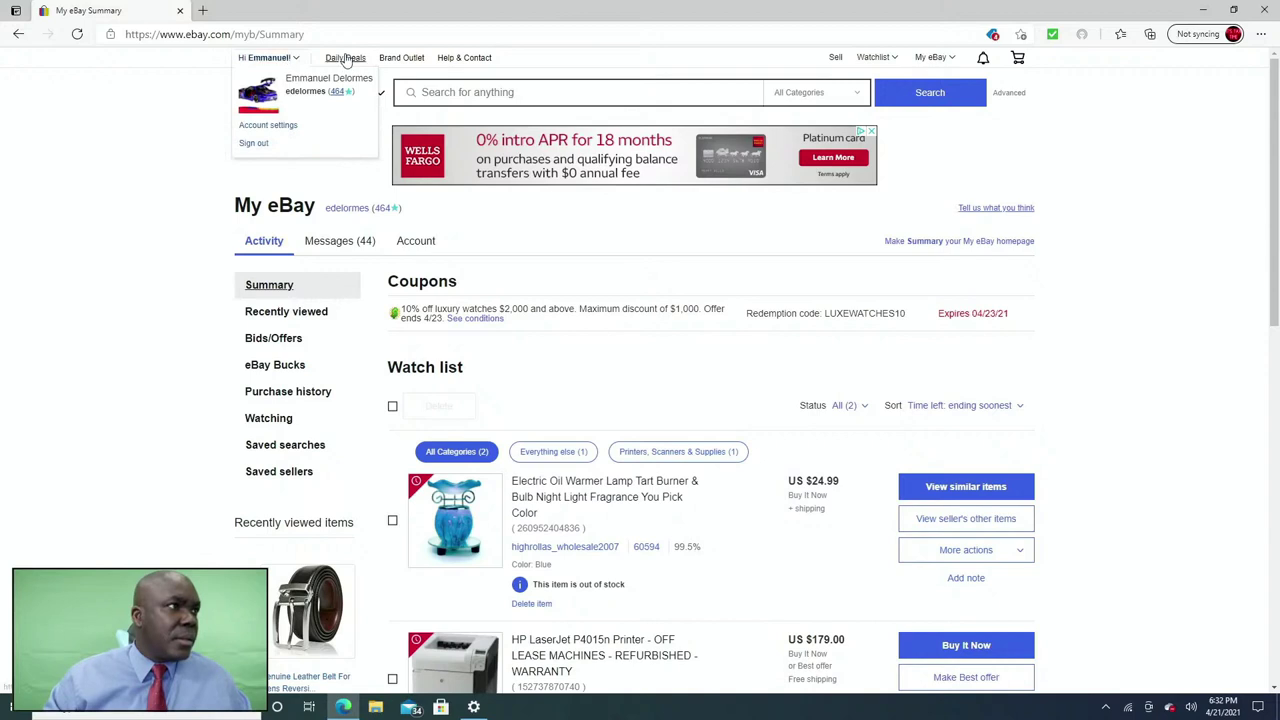
- Open the active listings in Seller Hub and view the available format and status filters
left_click(836, 58)
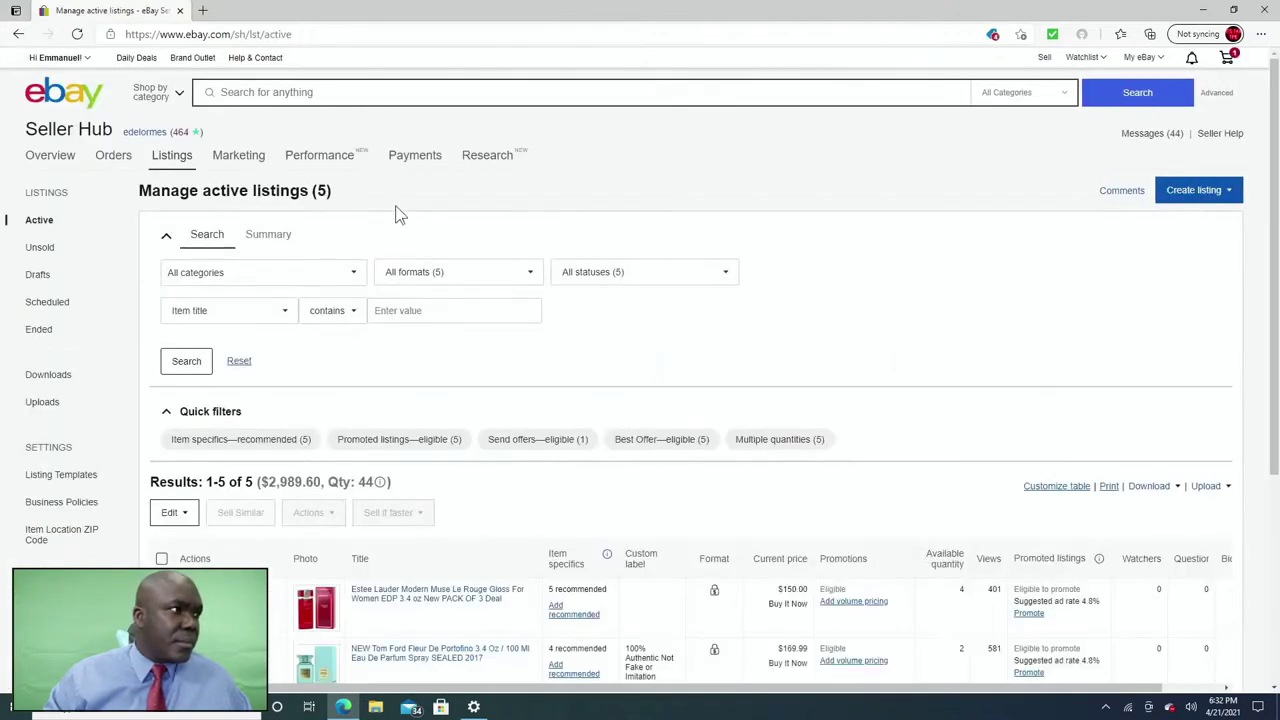
left_click(352, 276)
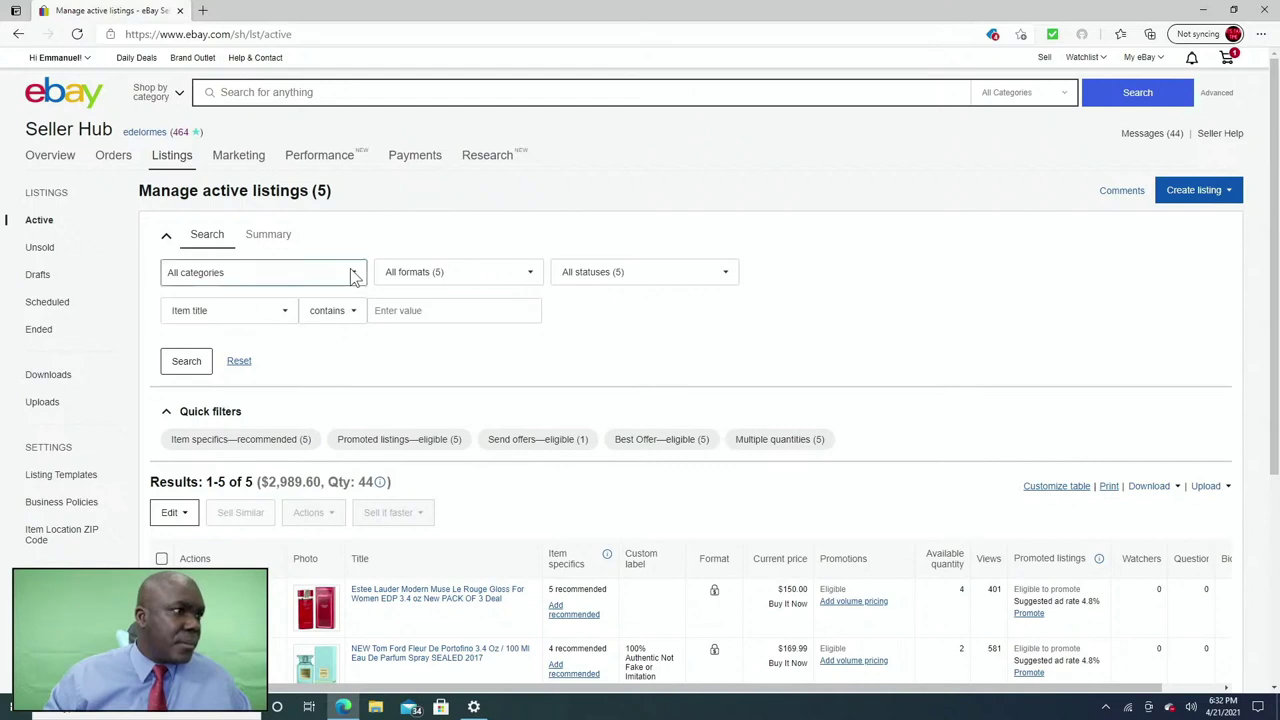
left_click(479, 275)
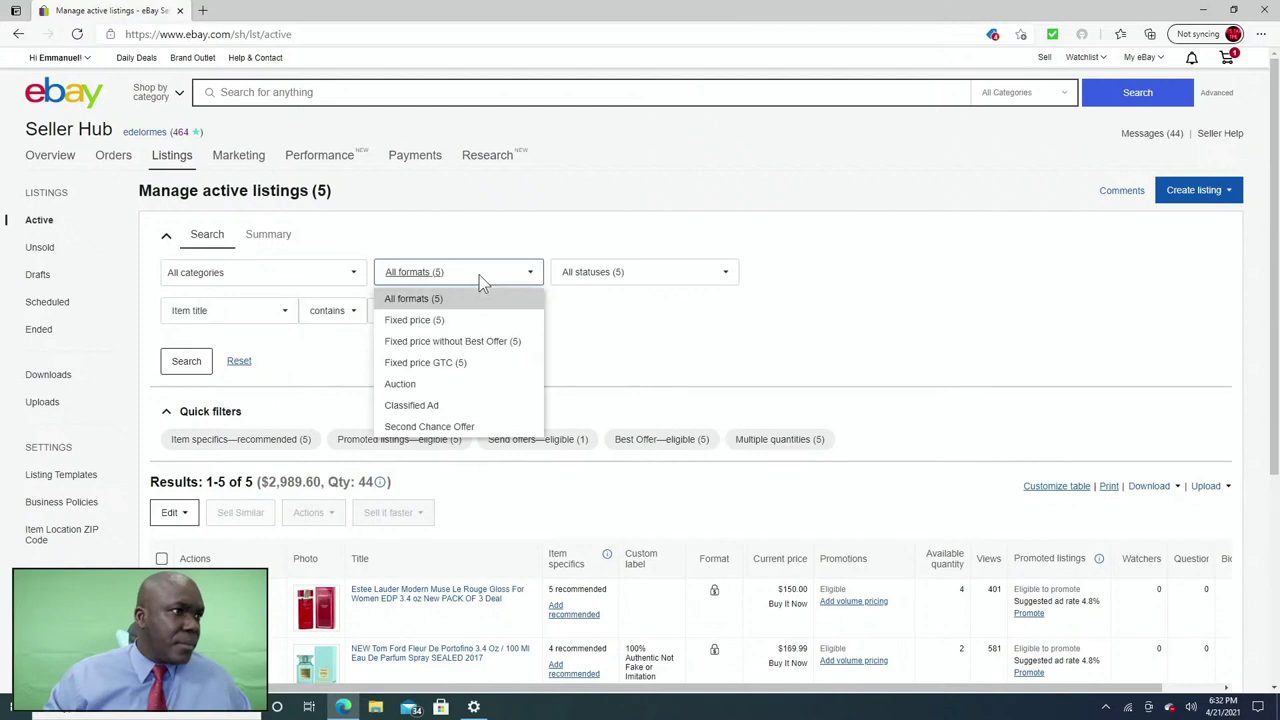
left_click(622, 275)
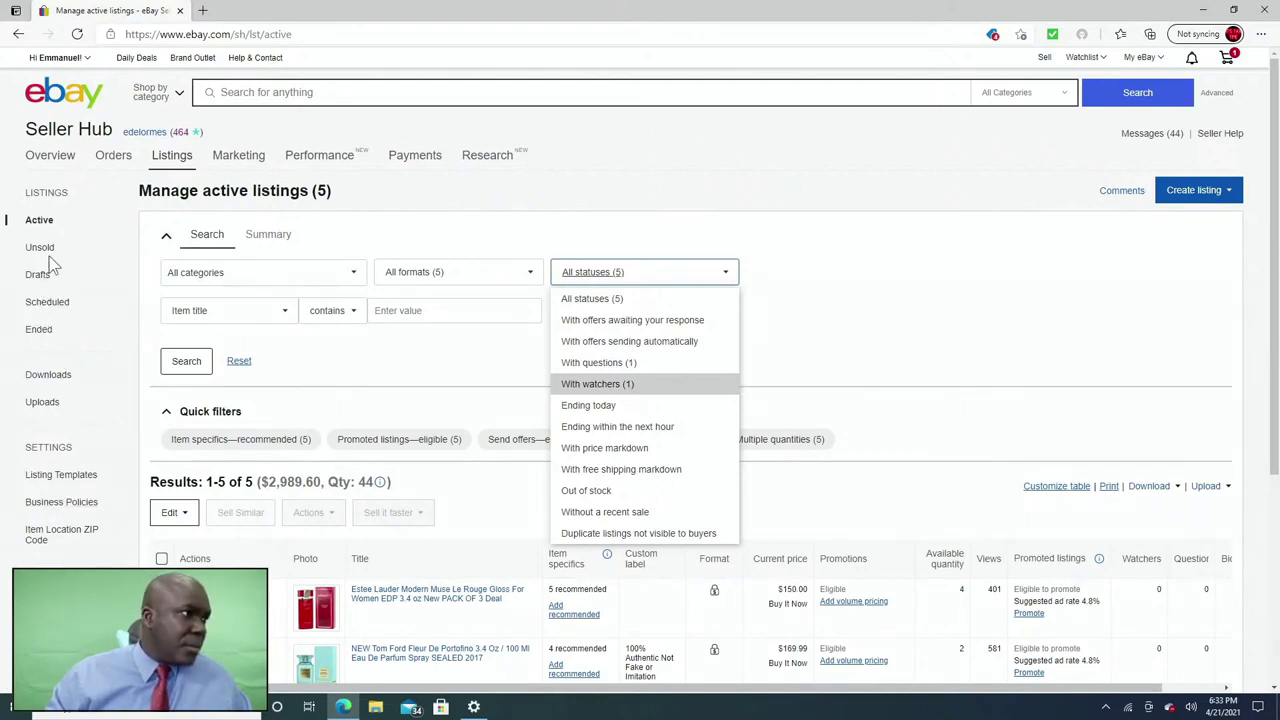
- Open the Seller Hub orders, view the sorting and search criteria, and filter the orders to Shipped—awaiting your feedback
left_click(116, 158)
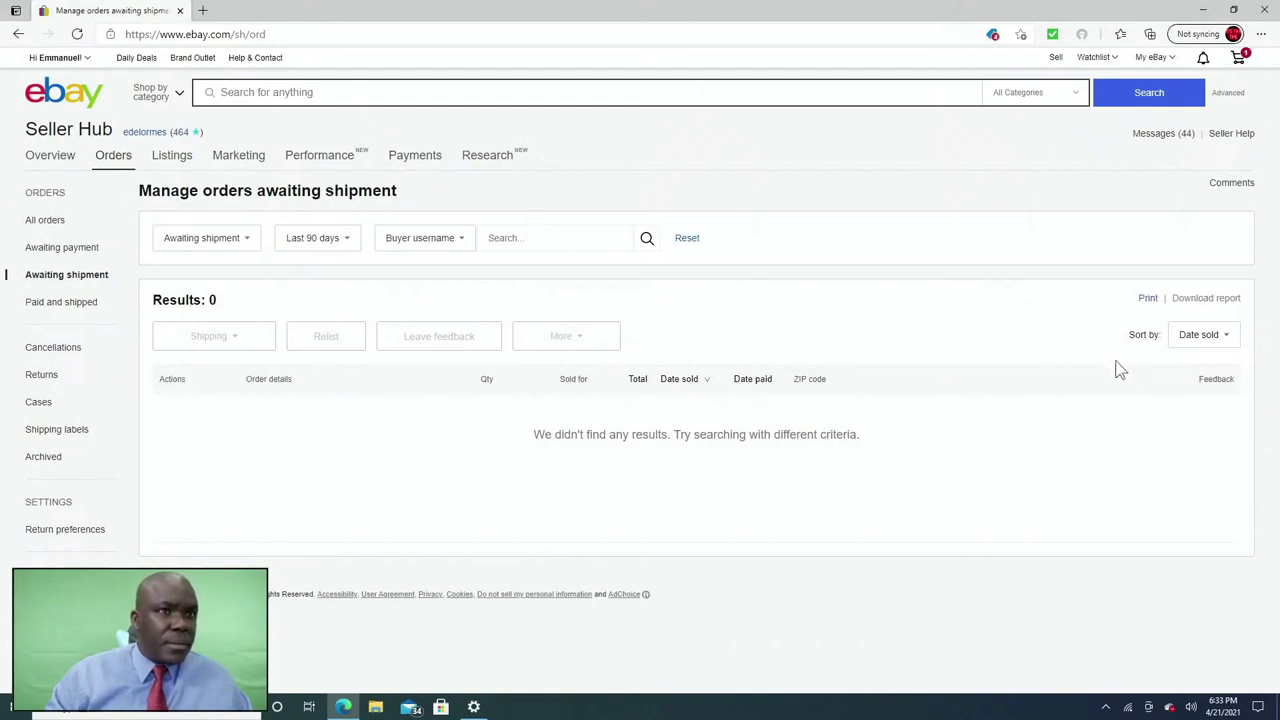
left_click(1232, 338)
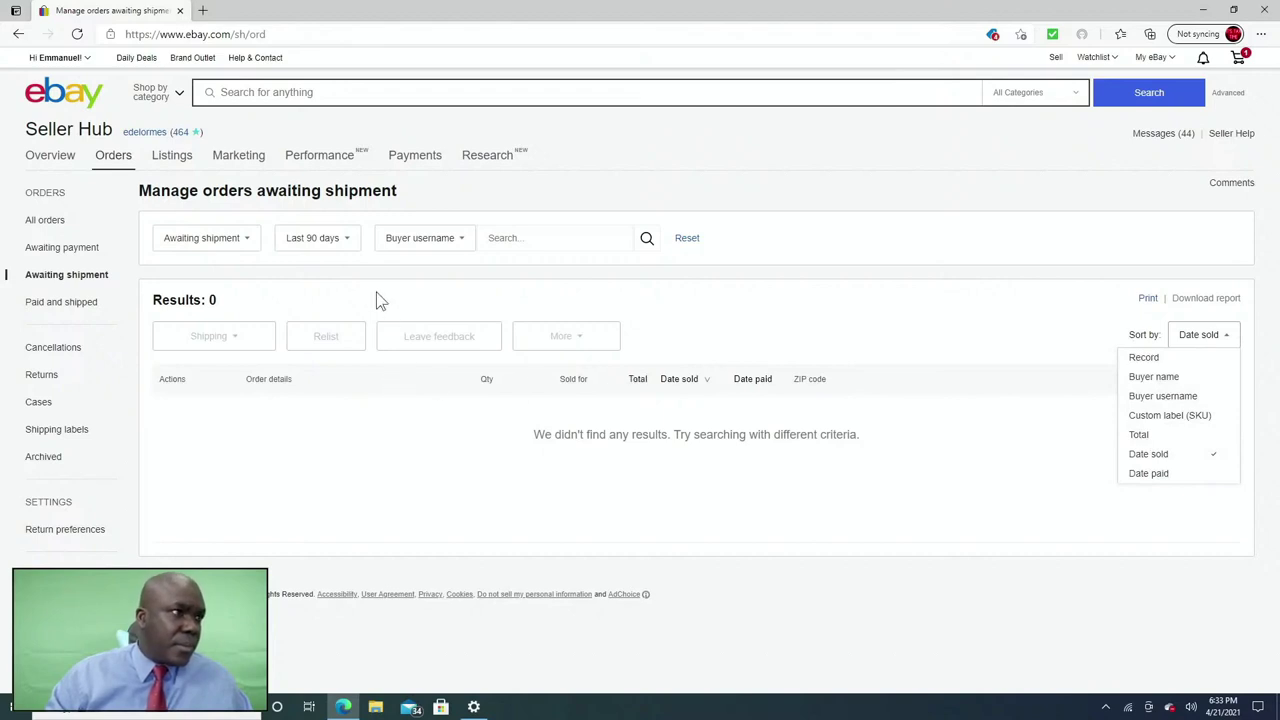
left_click(457, 240)
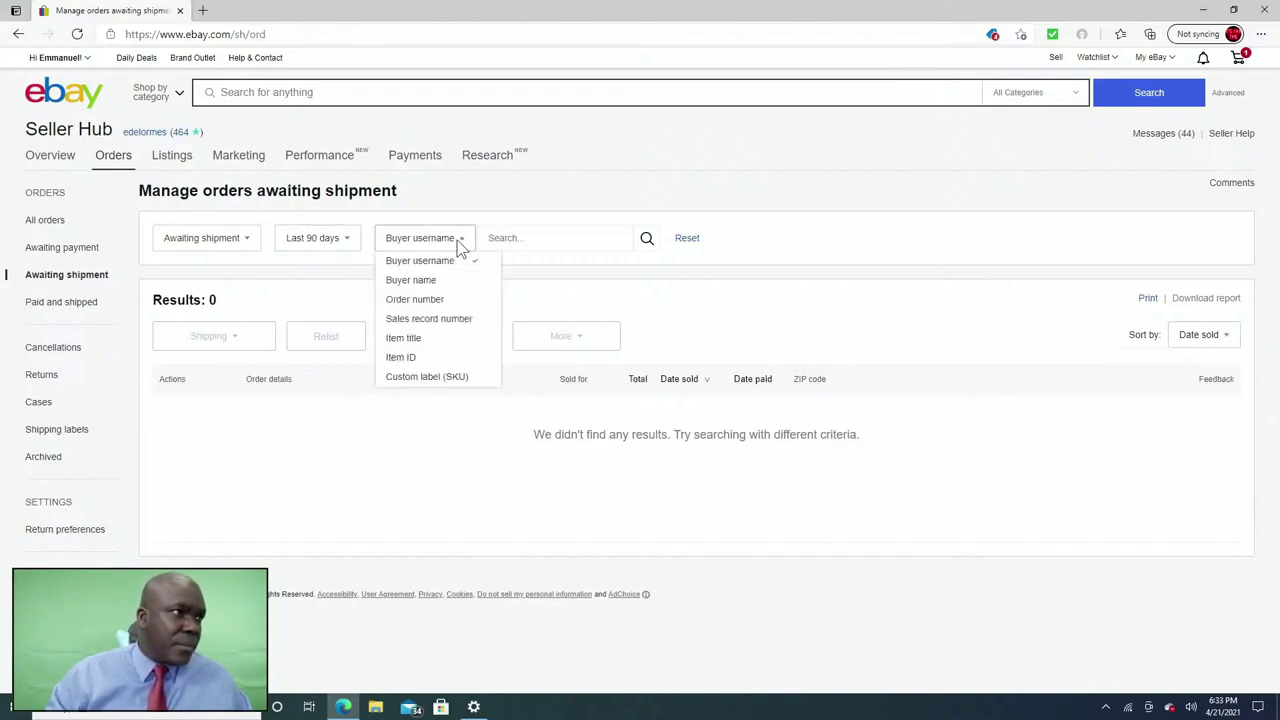
left_click(542, 238)
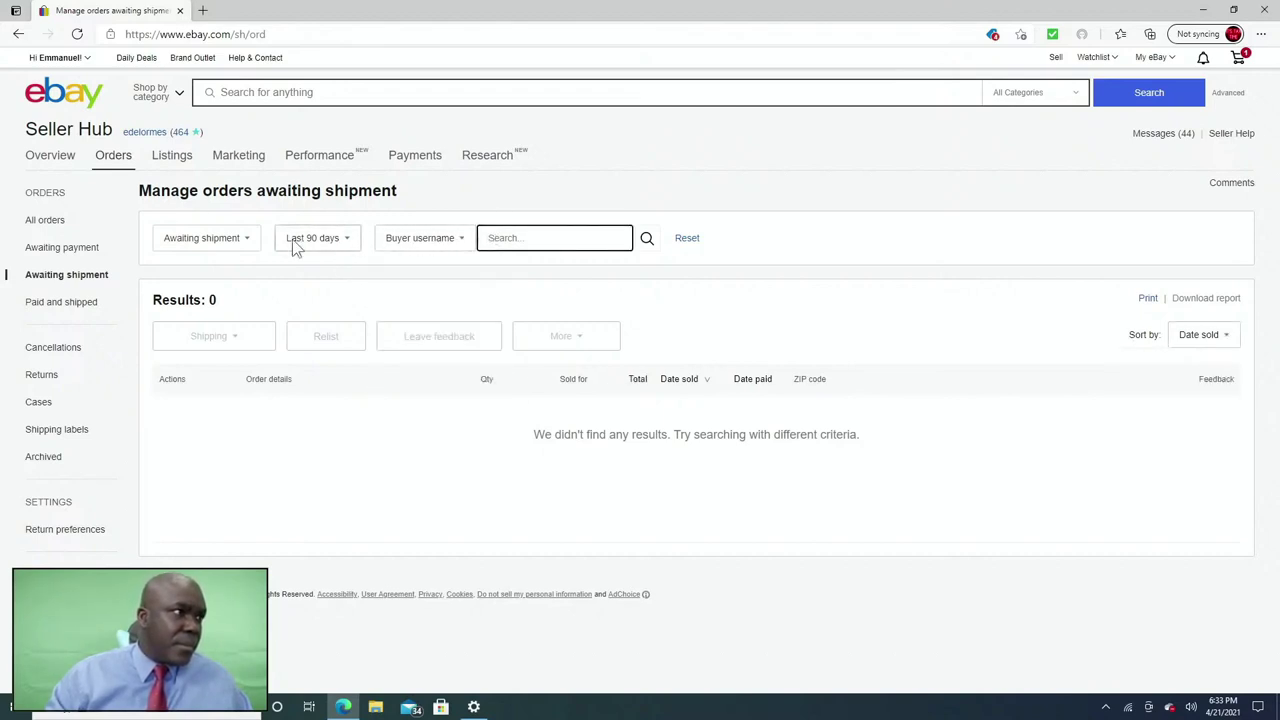
left_click(248, 246)
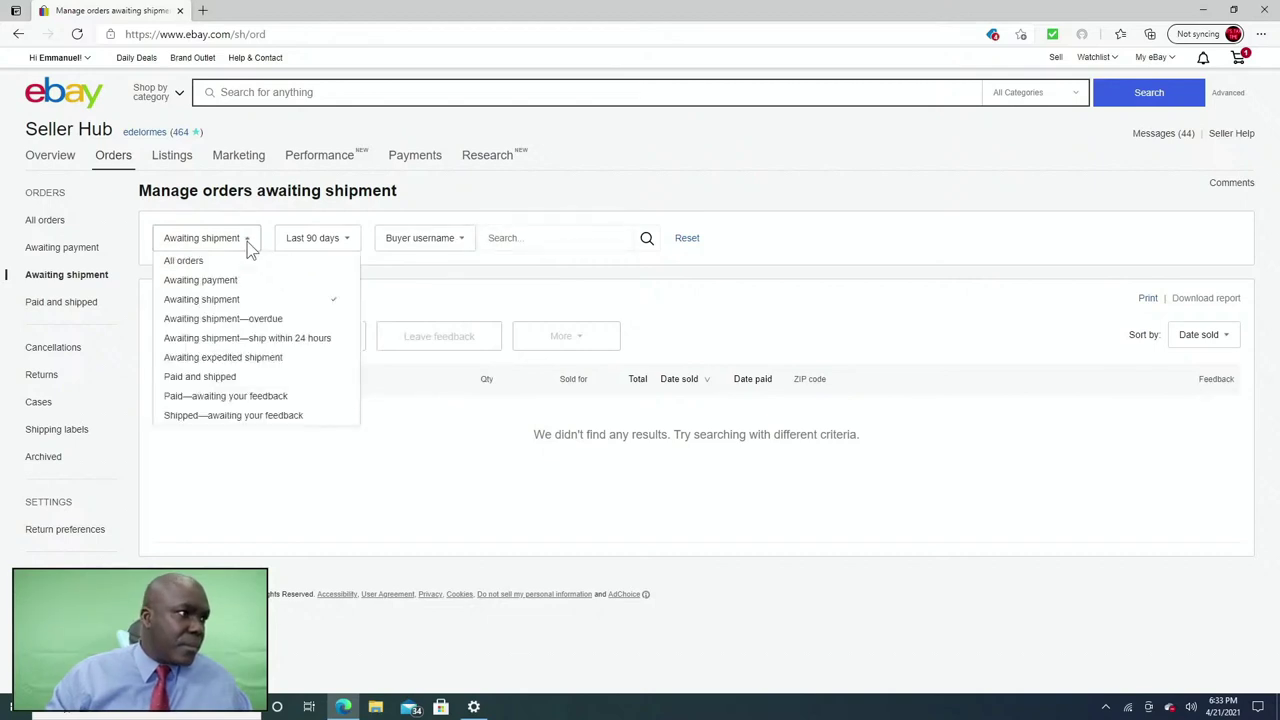
left_click(226, 417)
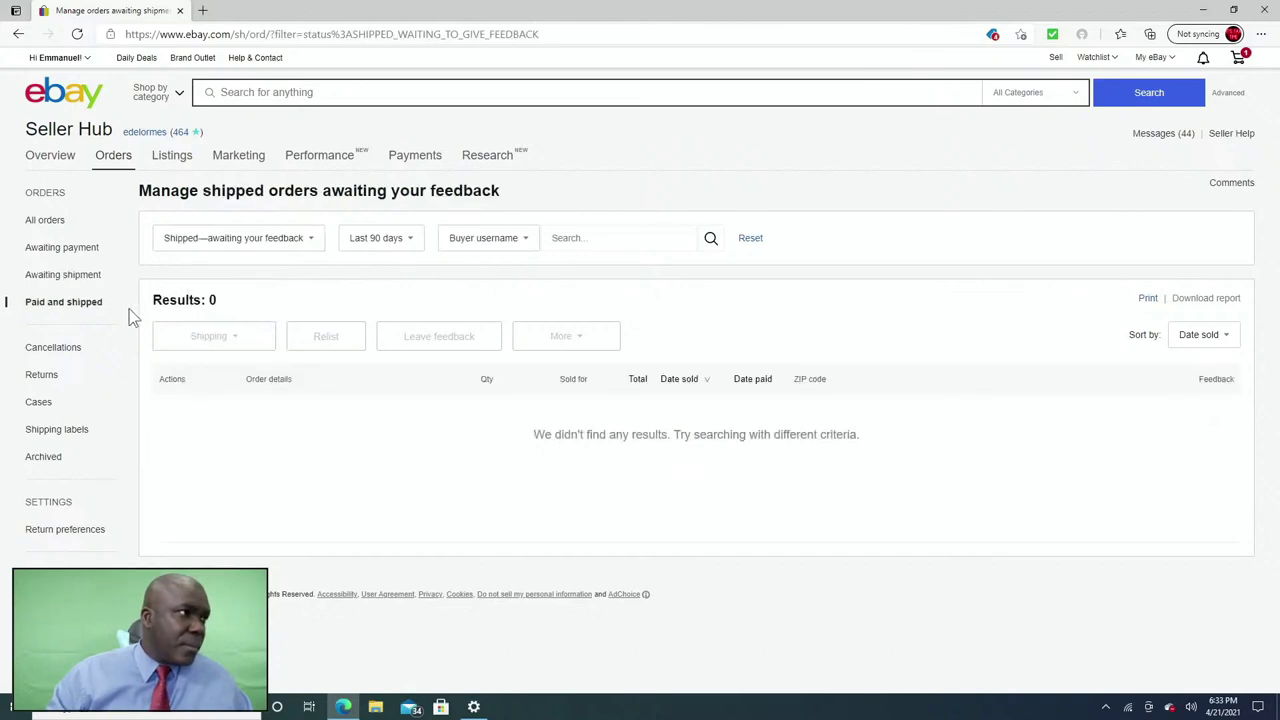
- View the seller cases in the Resolution Center and return to the Seller Hub orders
left_click(35, 408)
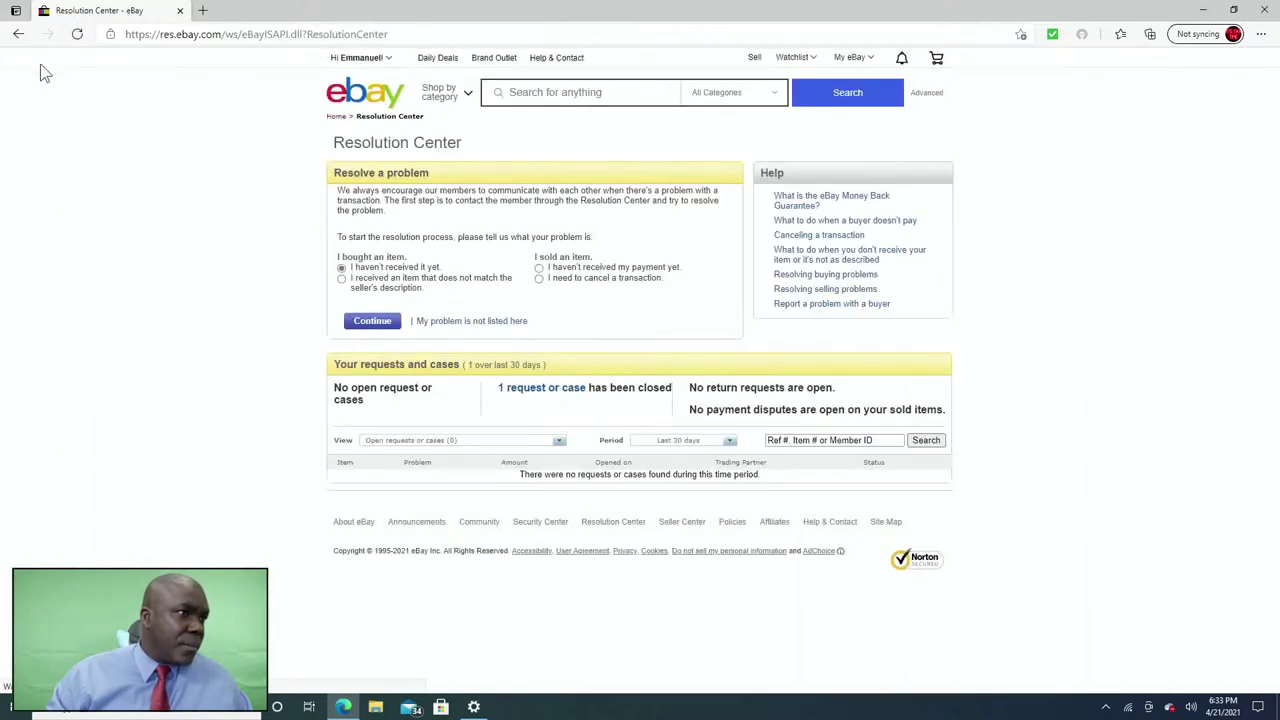
left_click(18, 34)
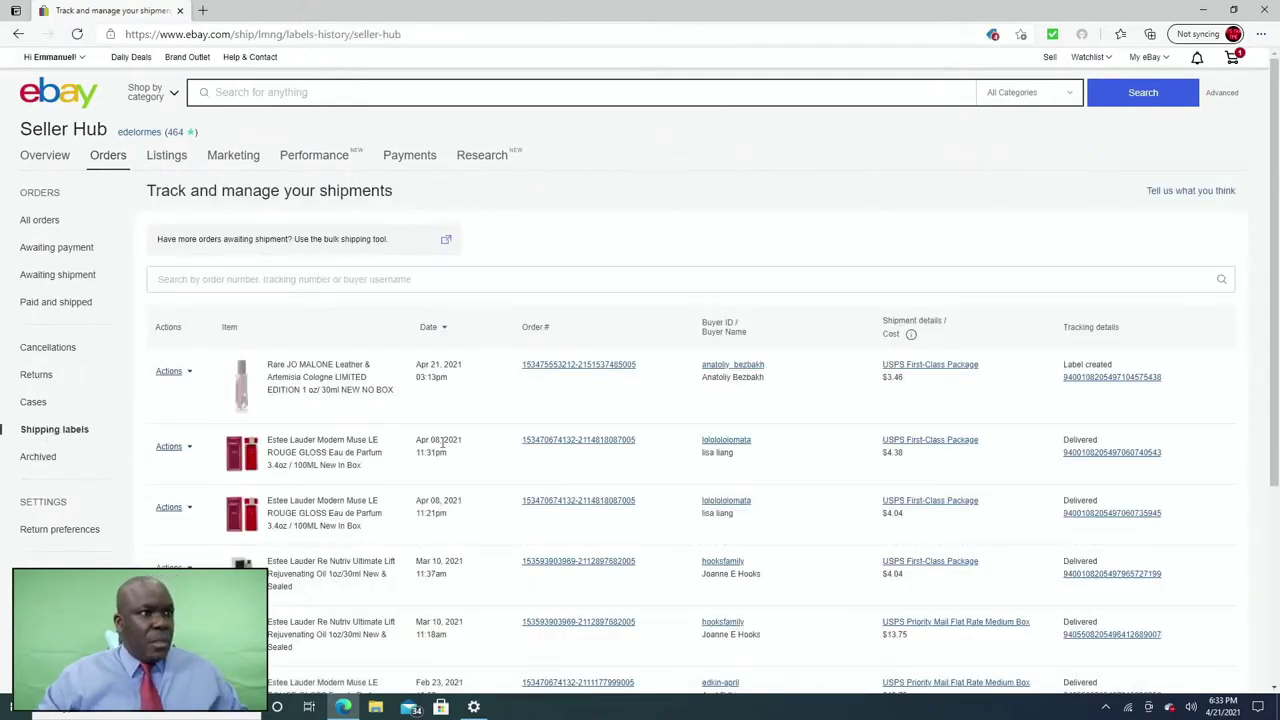
- In the shipping labels list, view the Print Another Label form and the tracking details for the JO MALONE cologne order
left_click(190, 374)
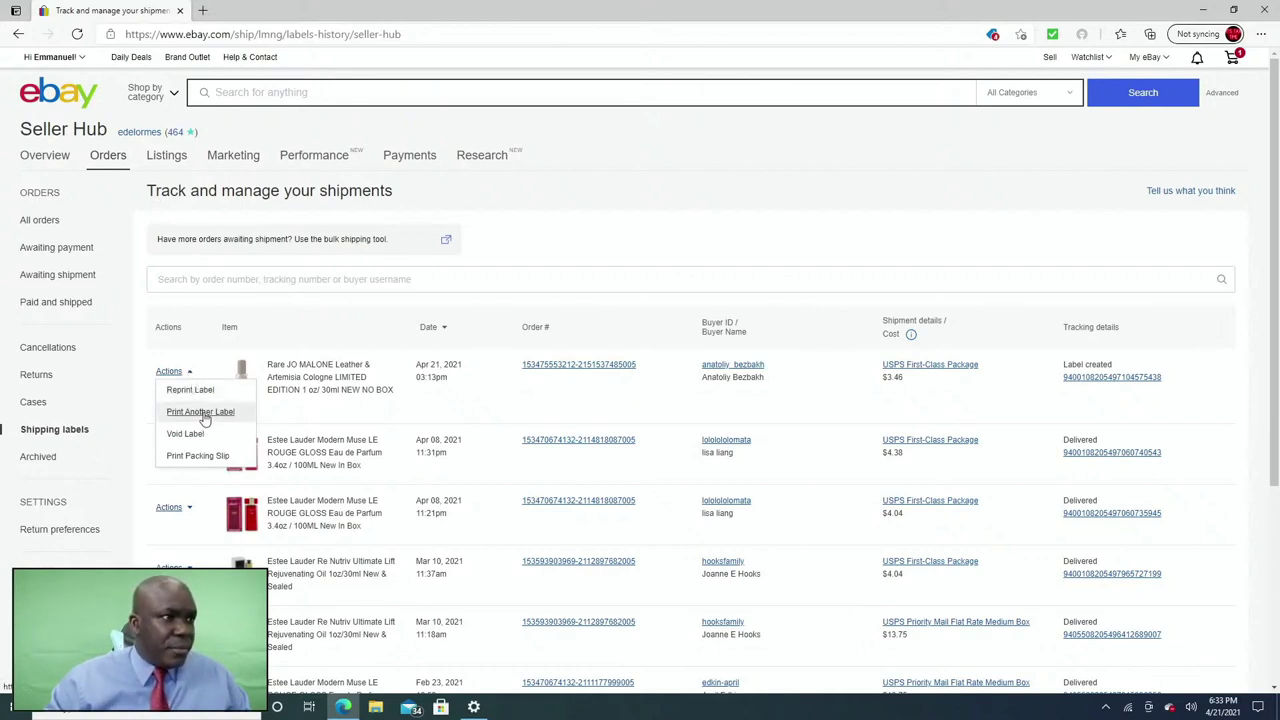
left_click(205, 414)
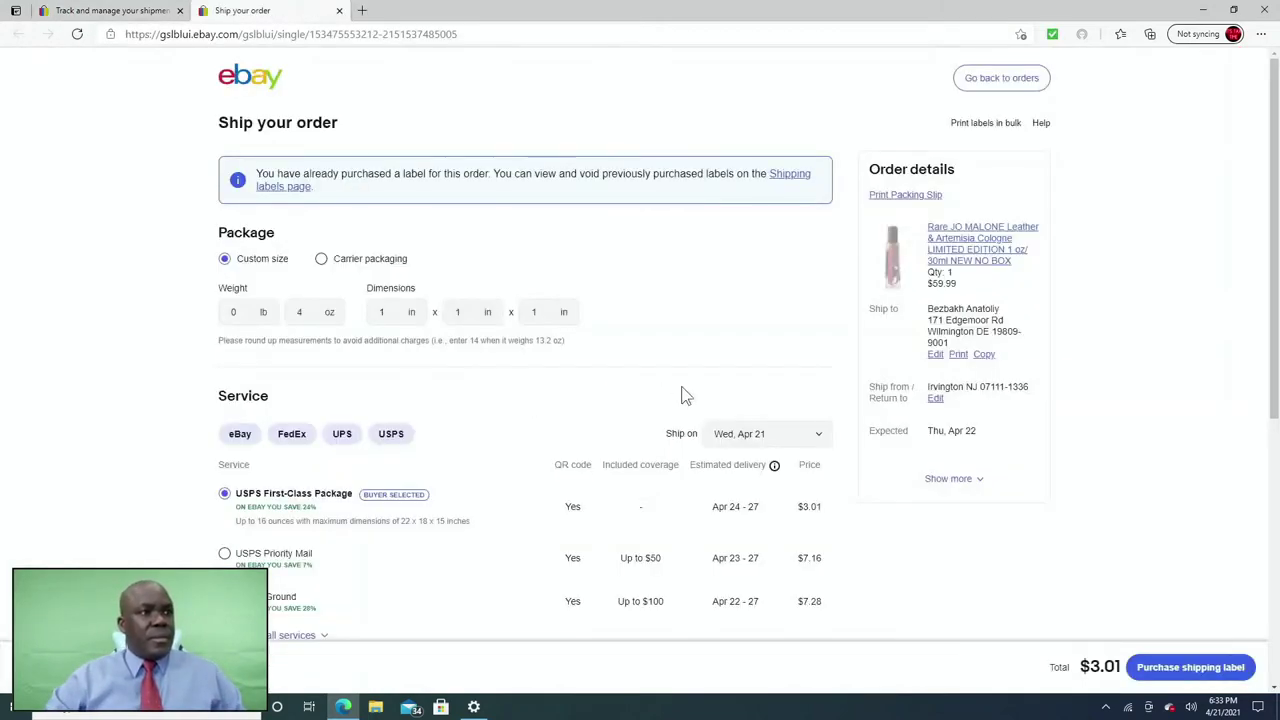
scroll(619, 375, "down", 3)
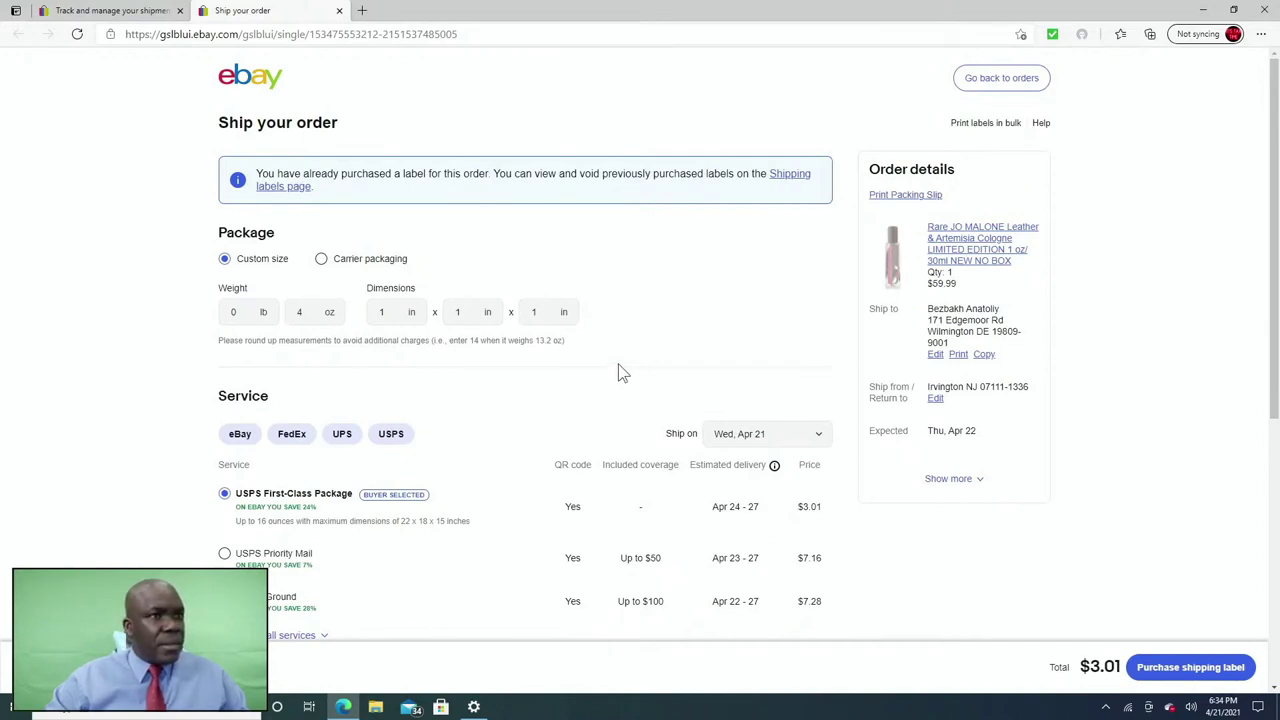
left_click(783, 182)
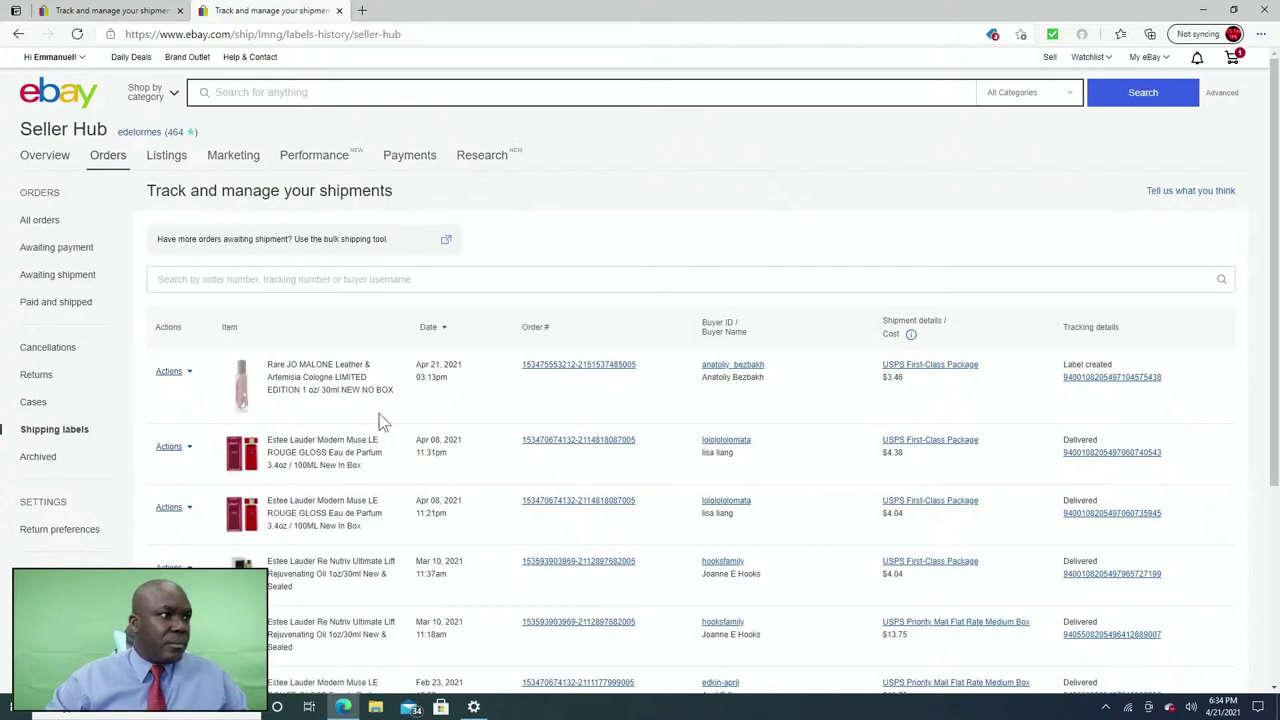
left_click(1089, 379)
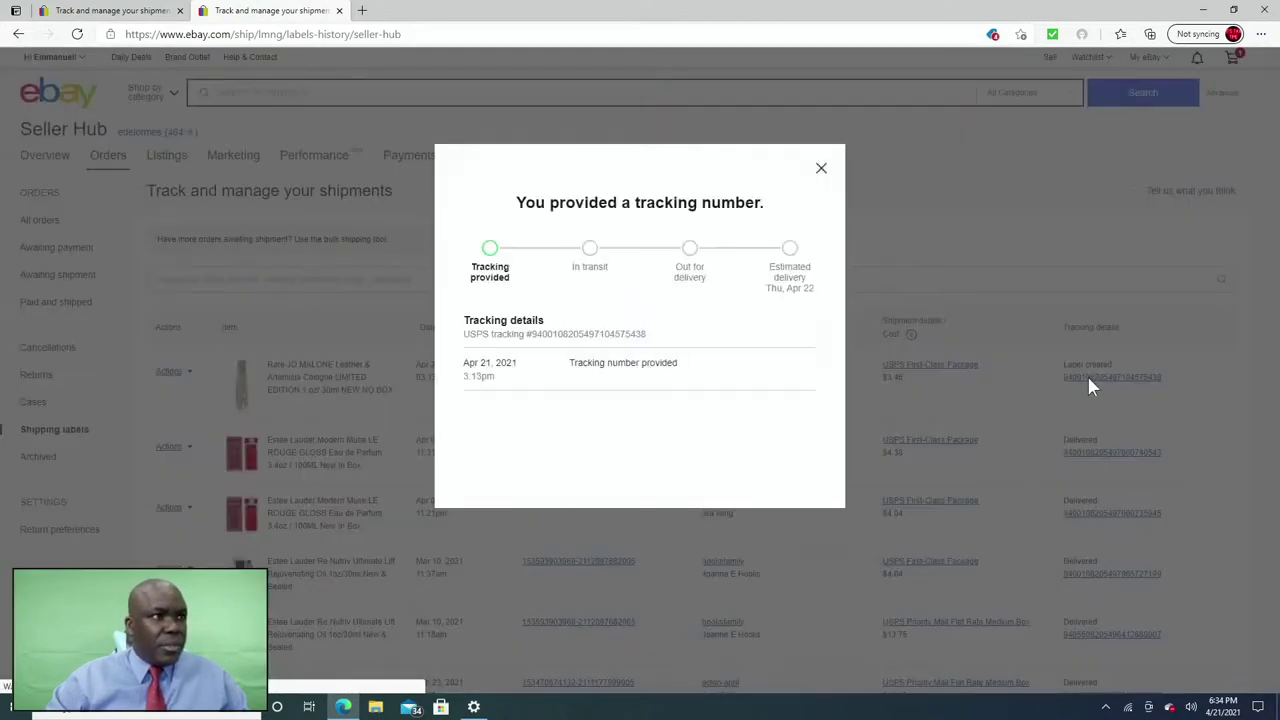
left_click(821, 170)
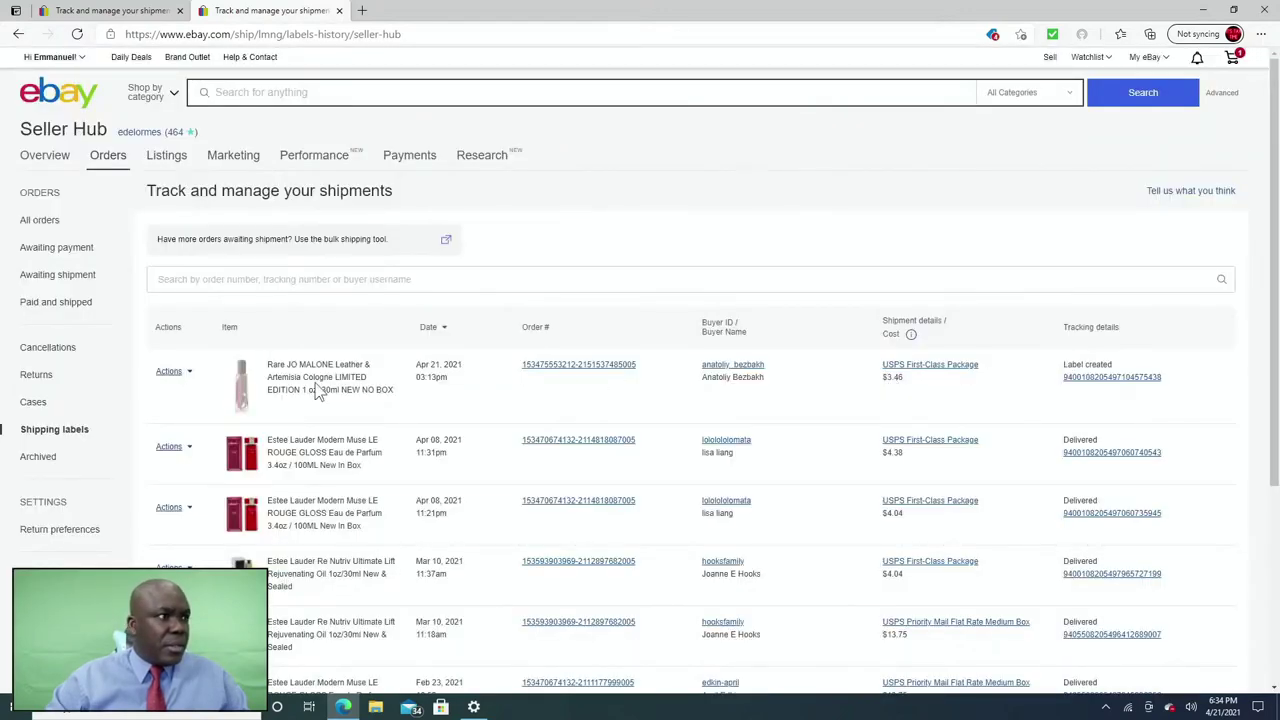
- Reprint the JO MALONE cologne order's shipping label, saving it as the PDF file Label on the Lexar (E:) drive
left_click(188, 372)
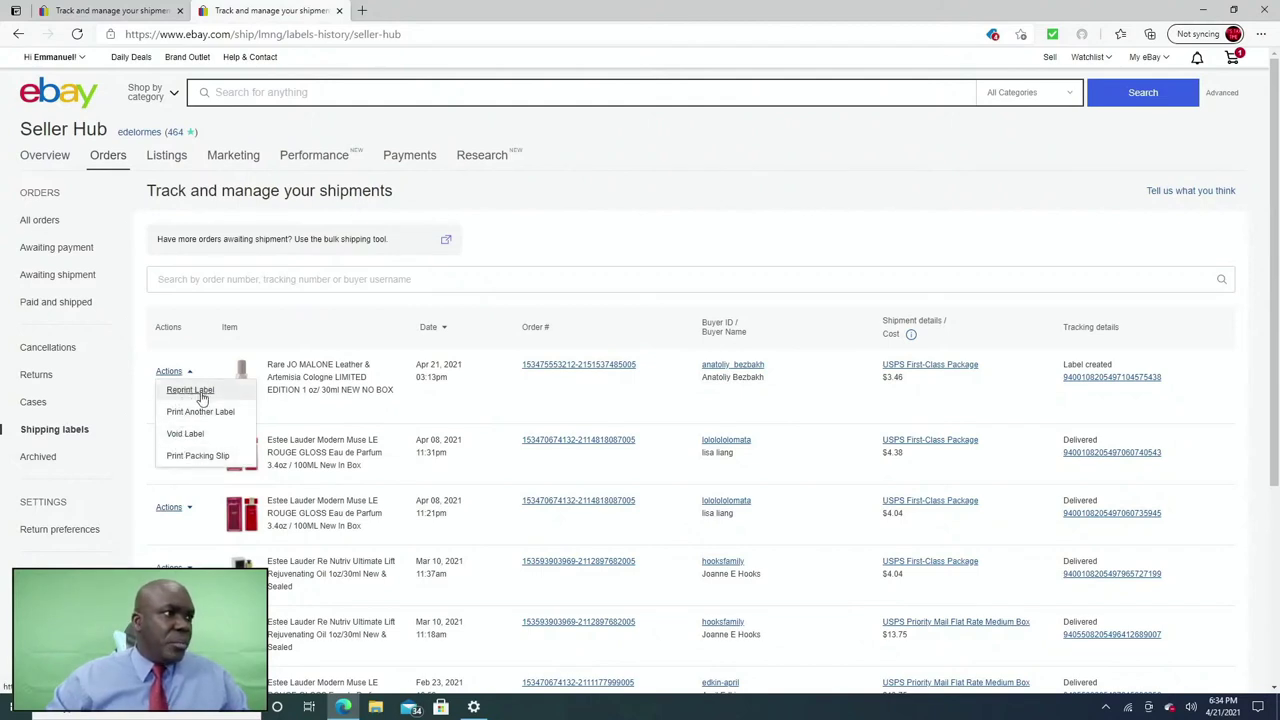
left_click(190, 391)
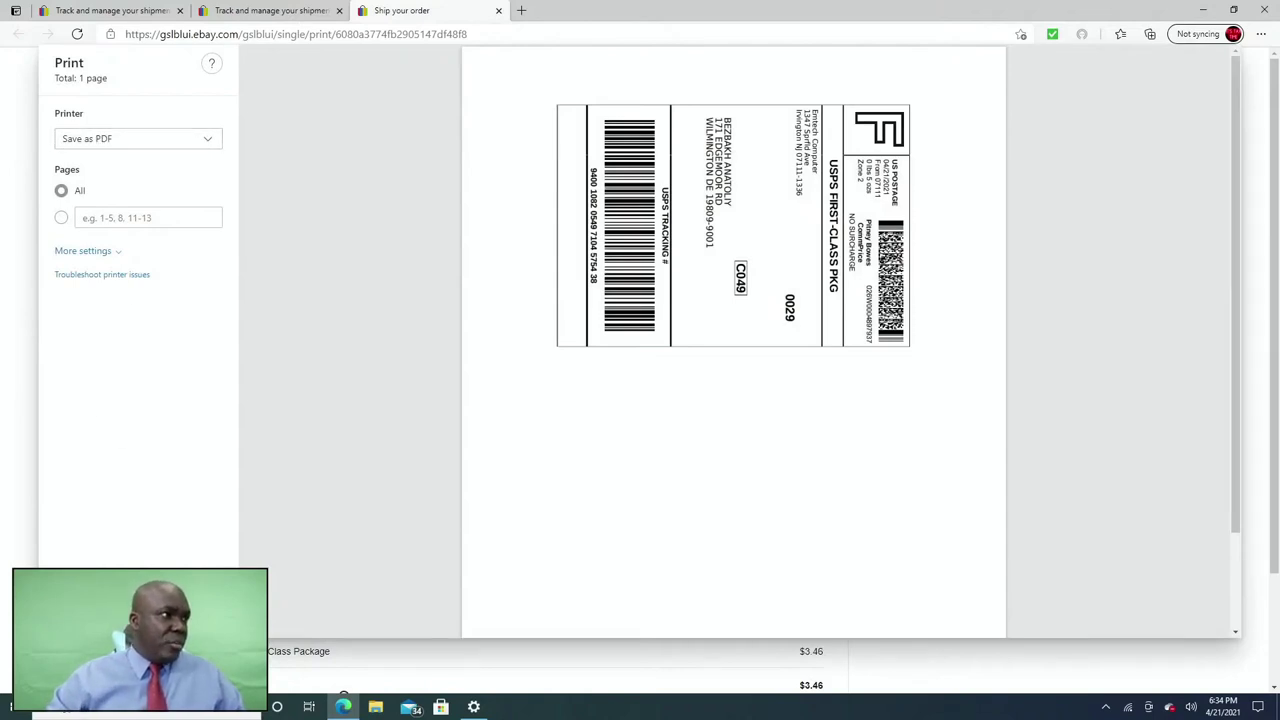
key("Return")
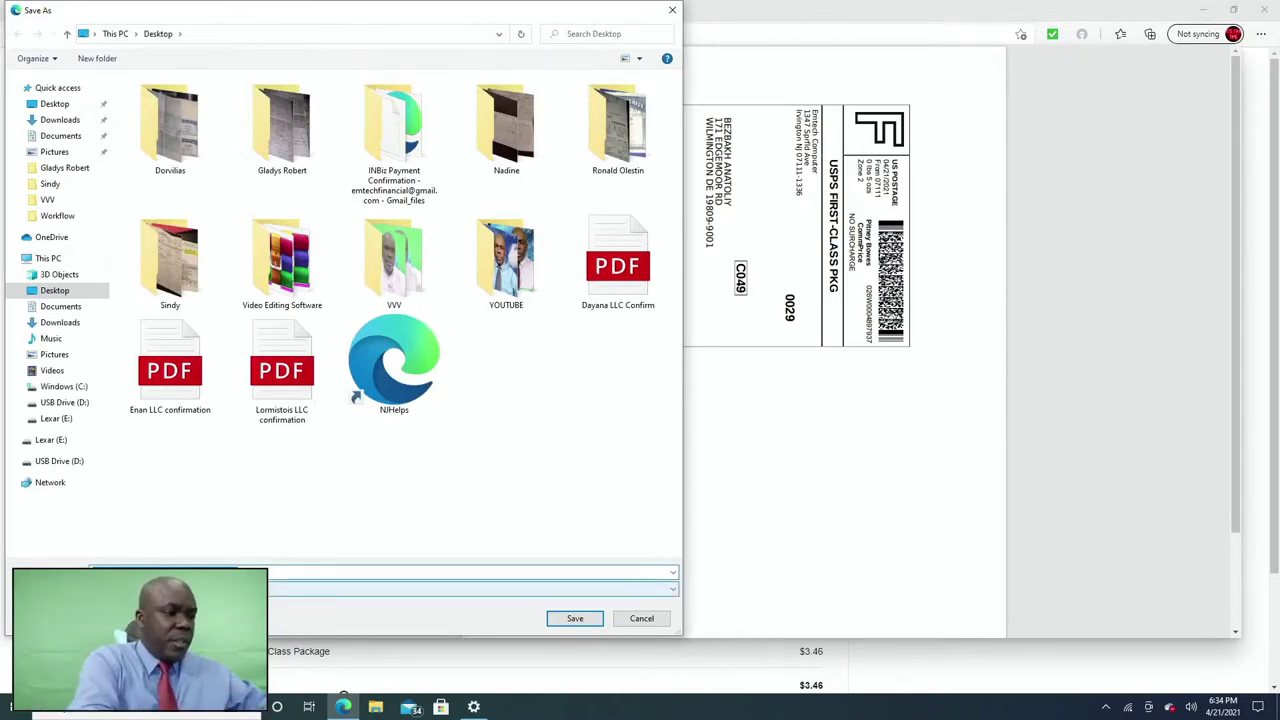
key("alt+Down")
key("Return")
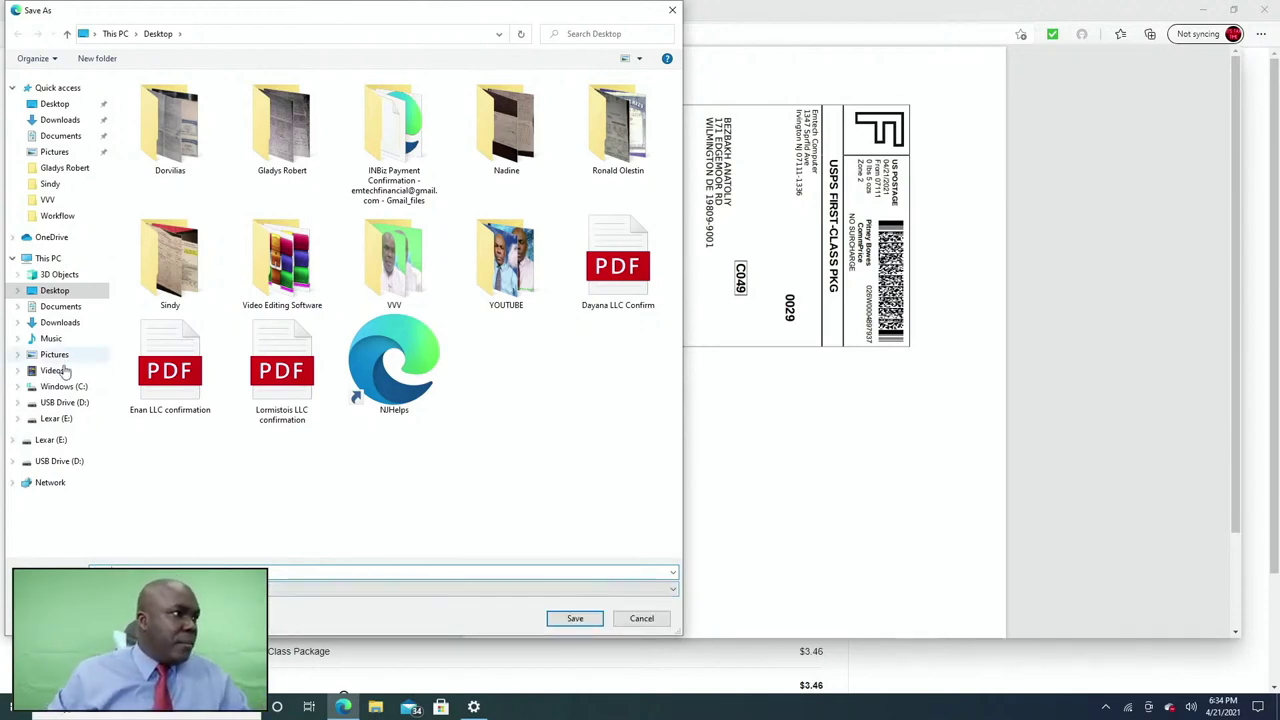
left_click(62, 421)
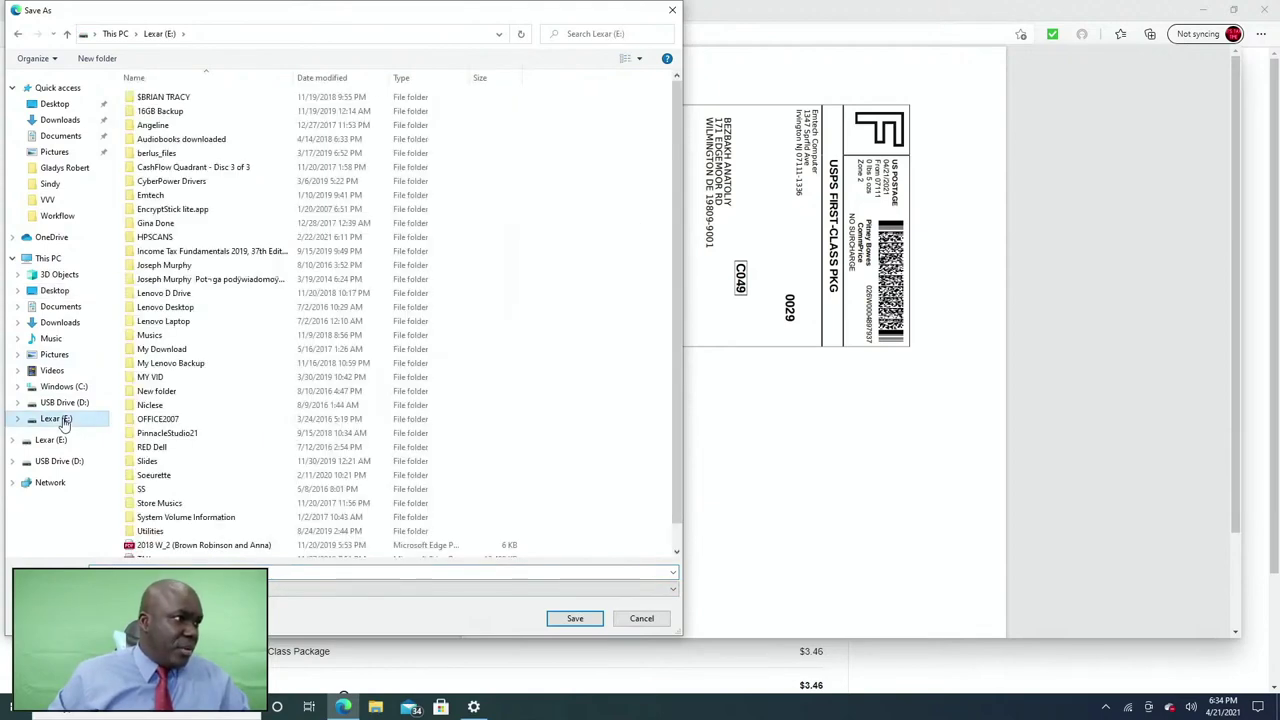
left_click(580, 620)
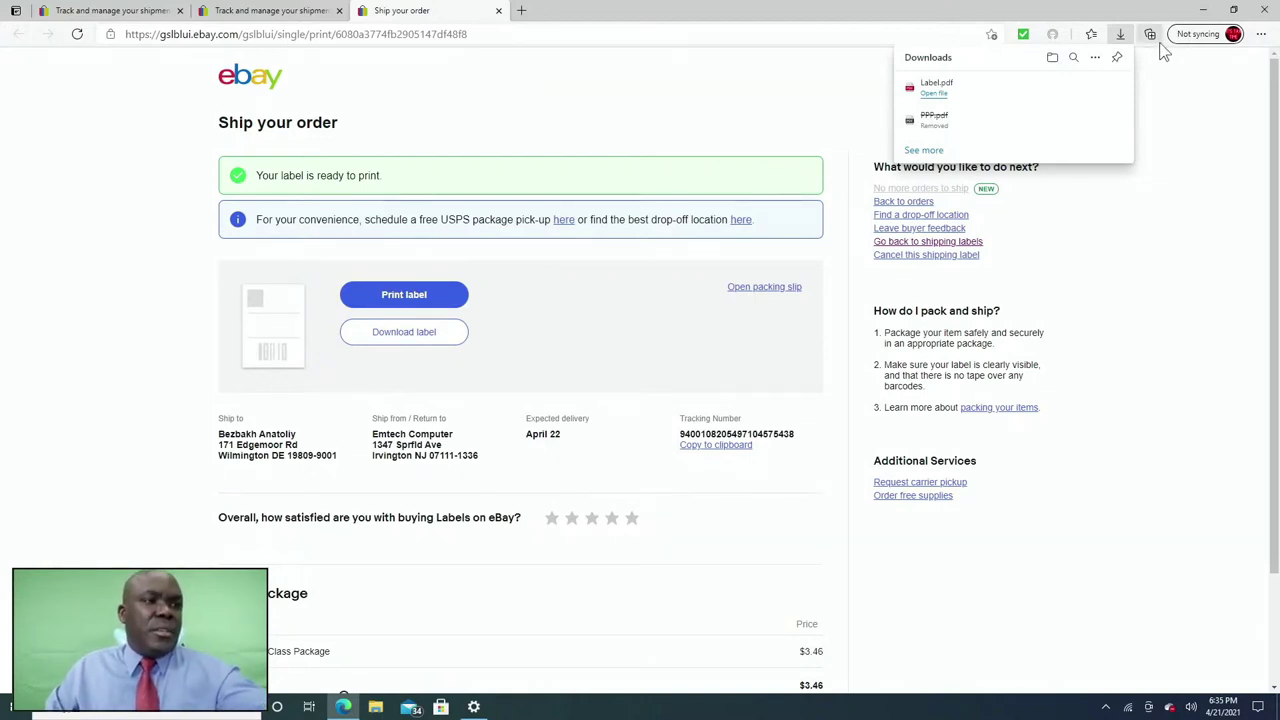
- Switch to File Explorer and look for the saved label PDF on the Windows (C:), USB Drive (D:) and Lexar (E:) drives
left_click(1203, 9)
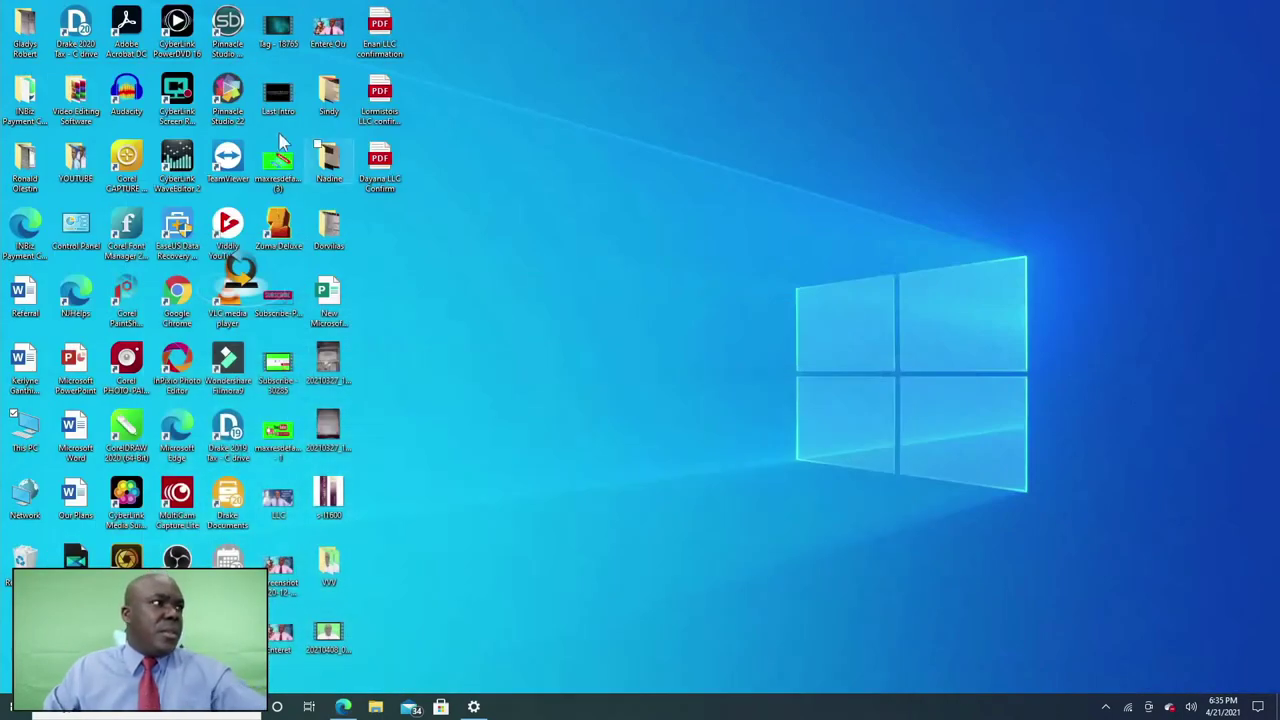
double_click(25, 430)
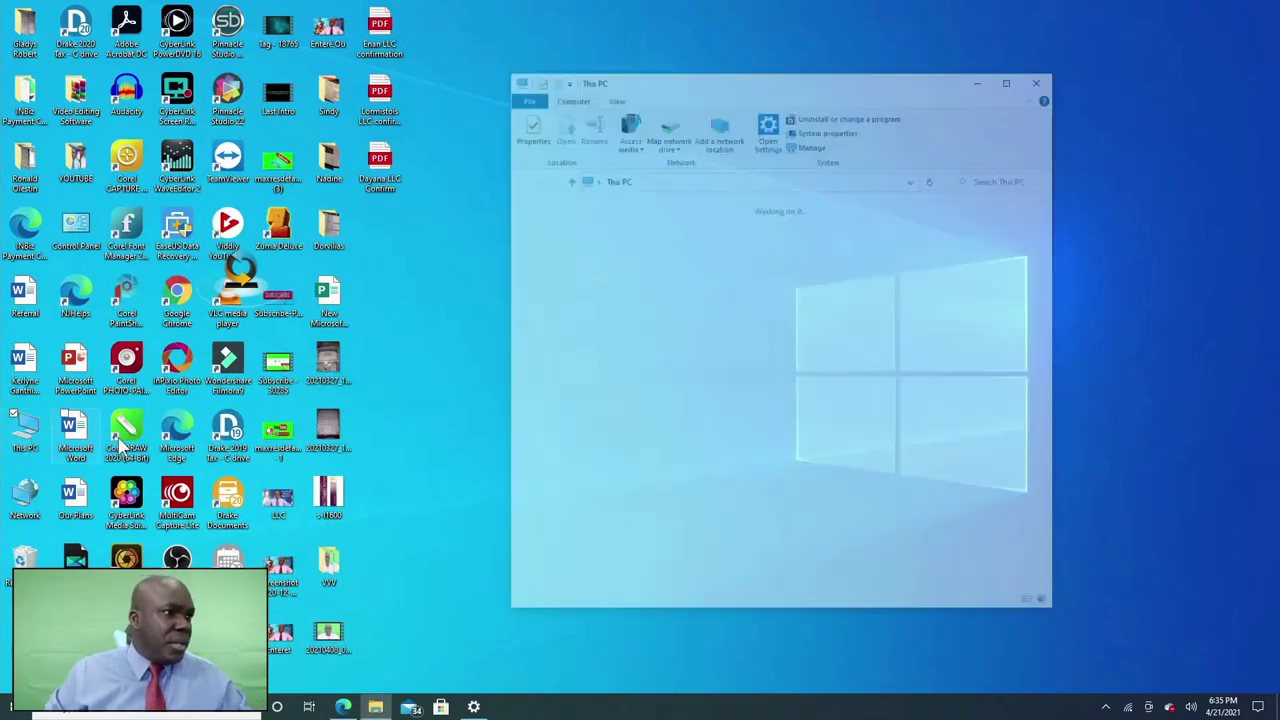
double_click(590, 368)
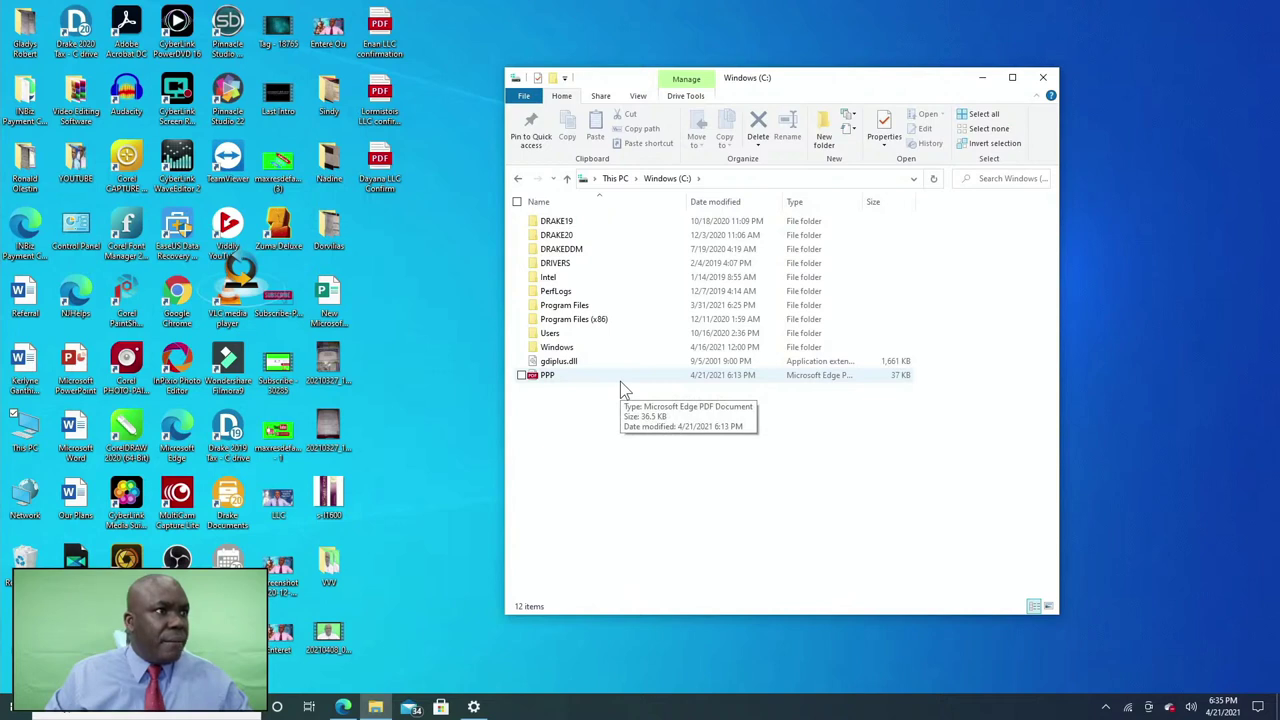
left_click(517, 180)
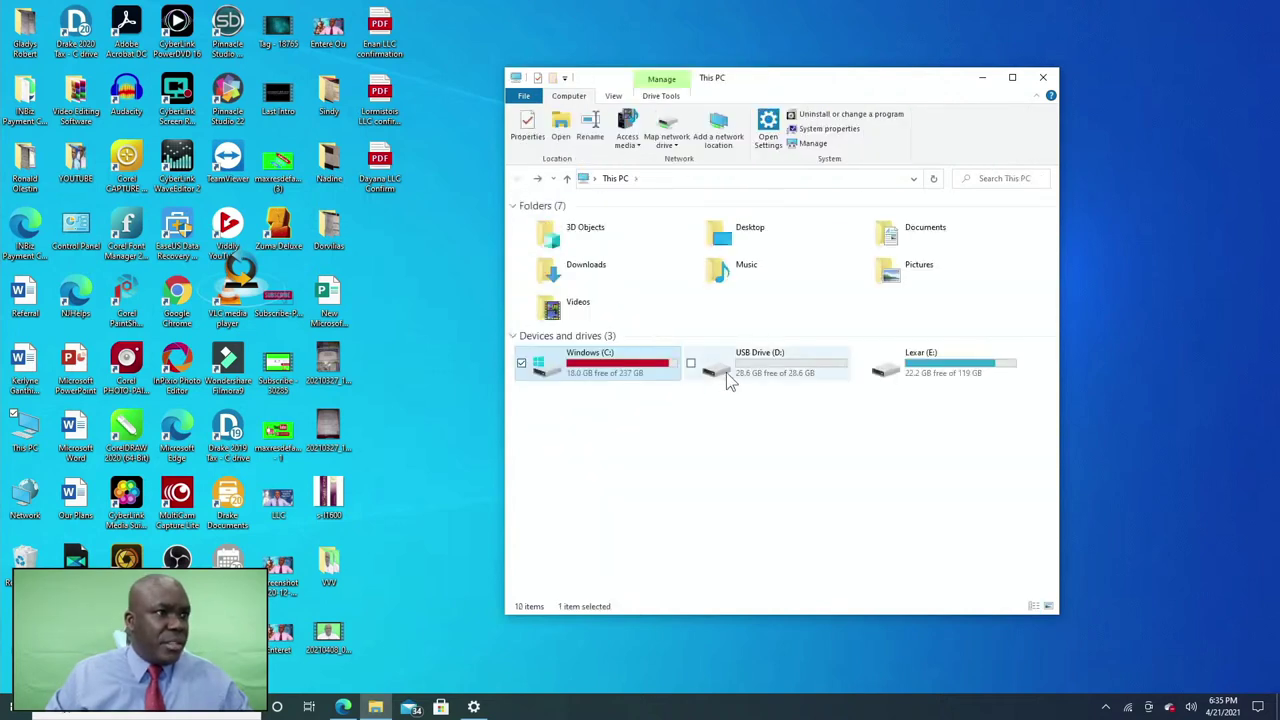
double_click(730, 372)
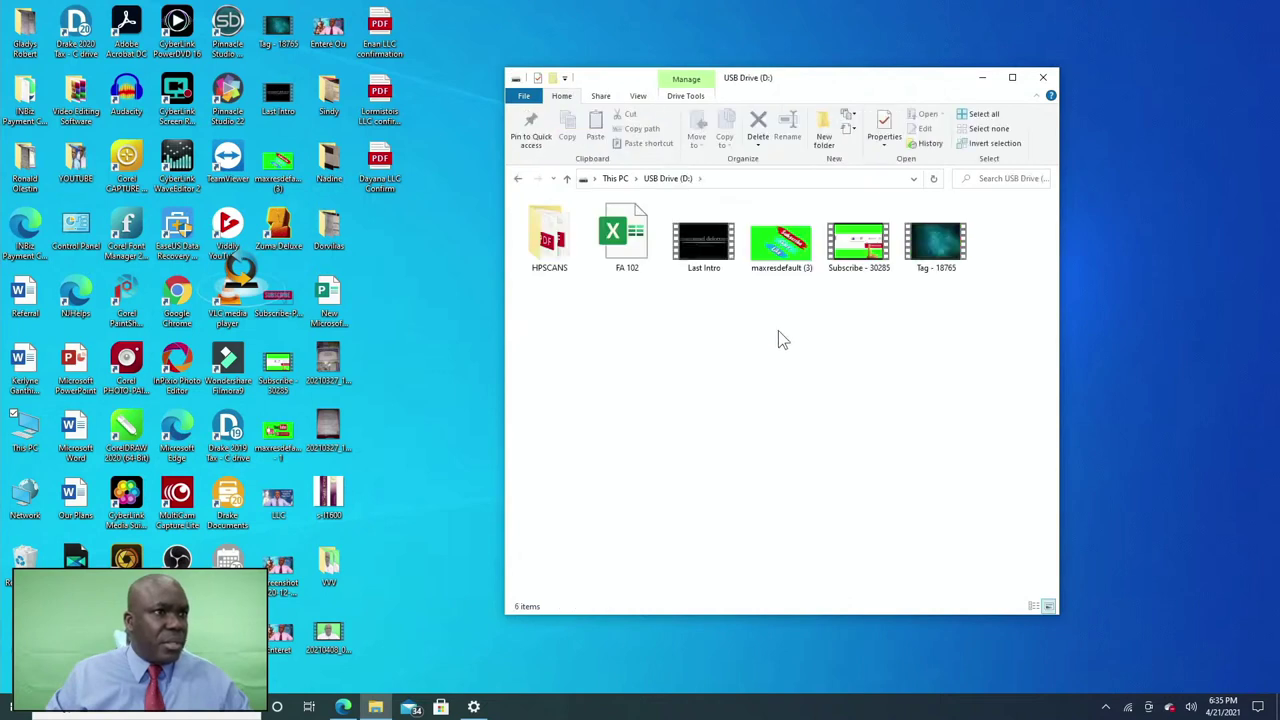
left_click(566, 178)
double_click(903, 366)
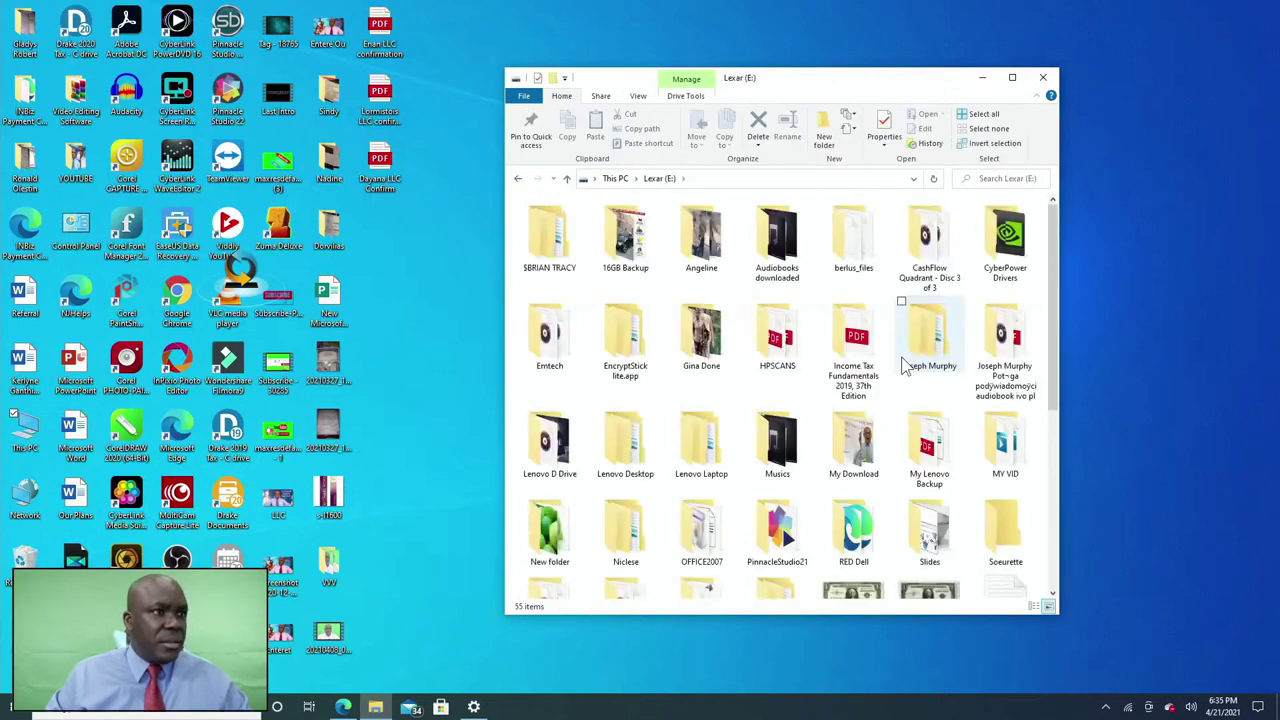
scroll(880, 390, "down", 6)
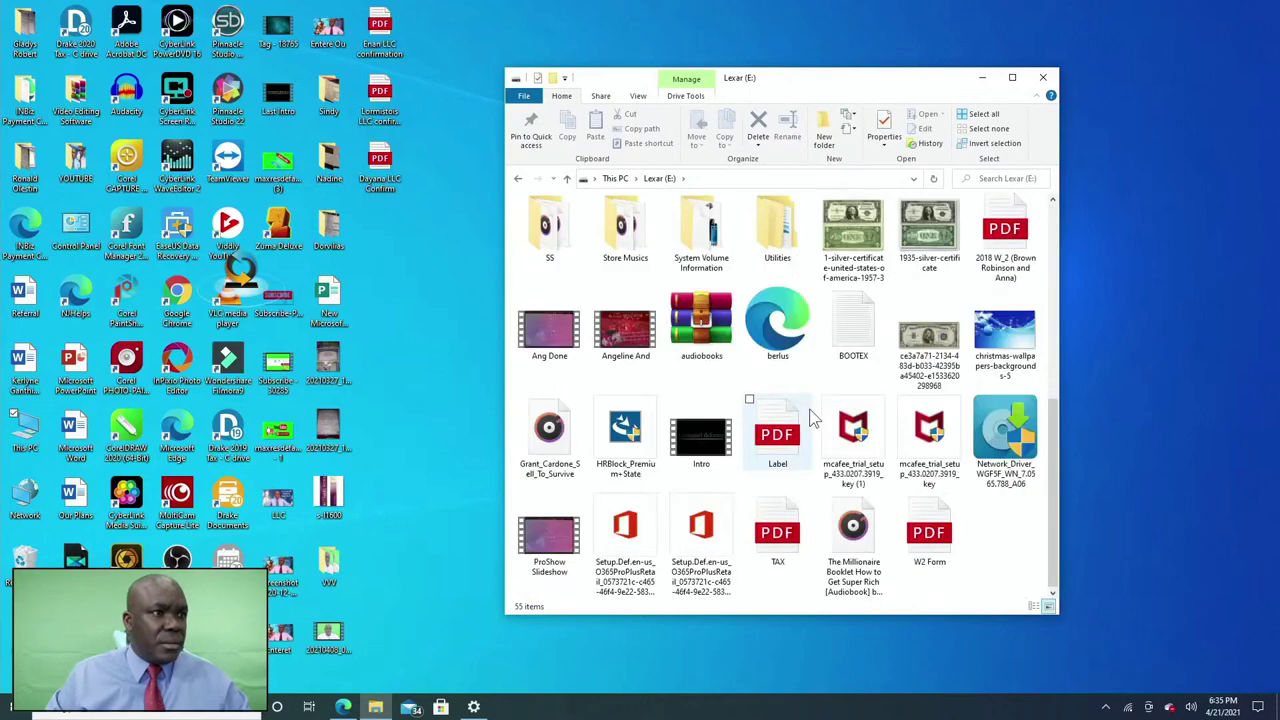
scroll(812, 418, "up", 4)
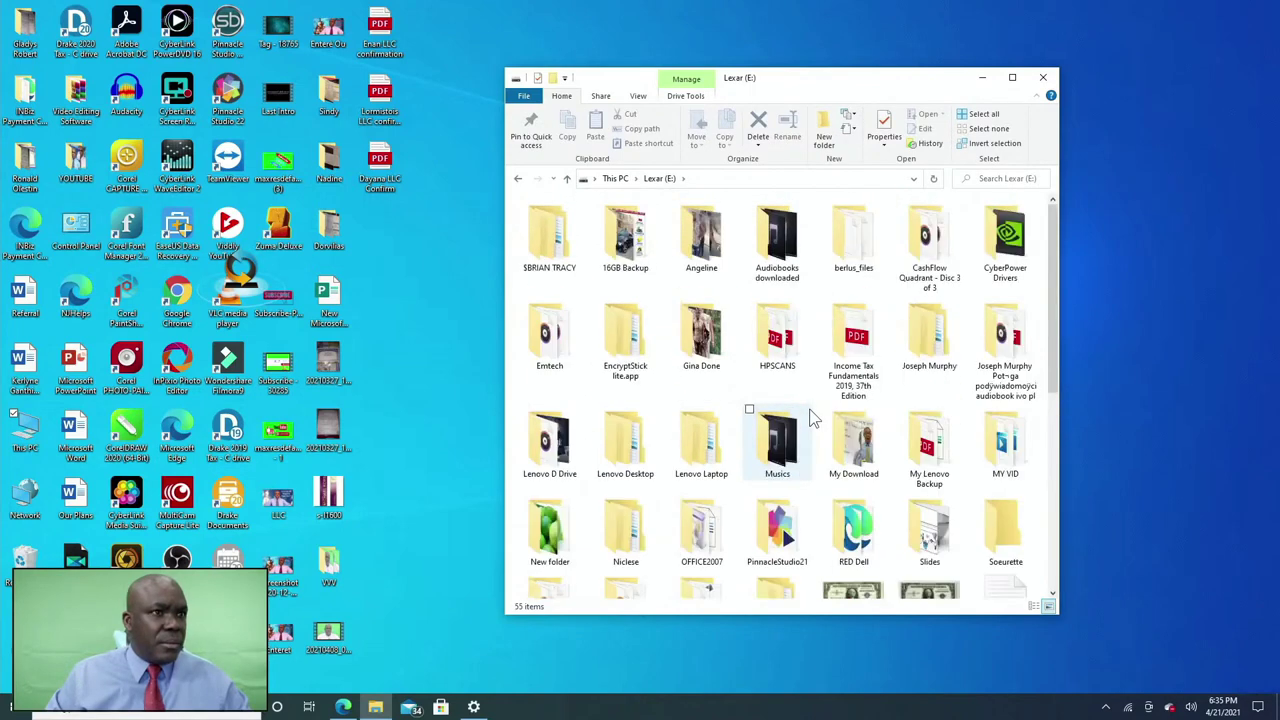
left_click(1046, 80)
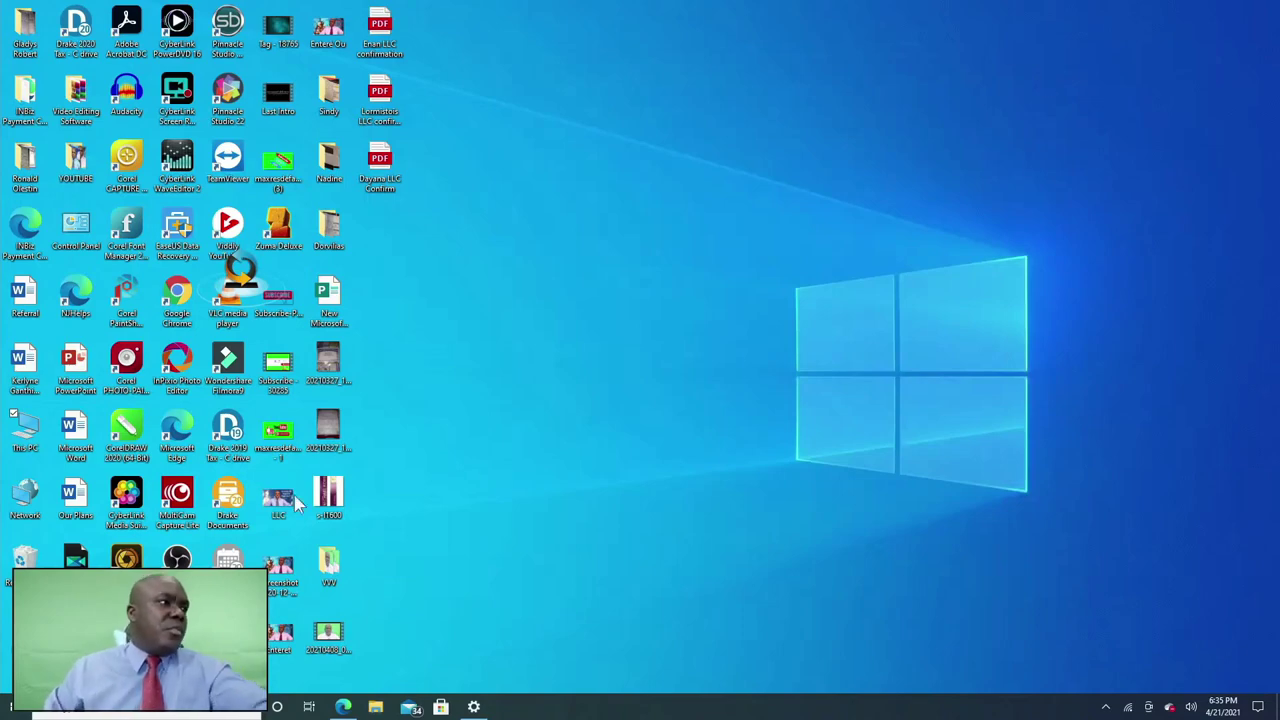
- Return to Microsoft Edge and download the order's shipping label twice, checking the OneDrive status between the downloads
left_click(343, 707)
left_click(397, 341)
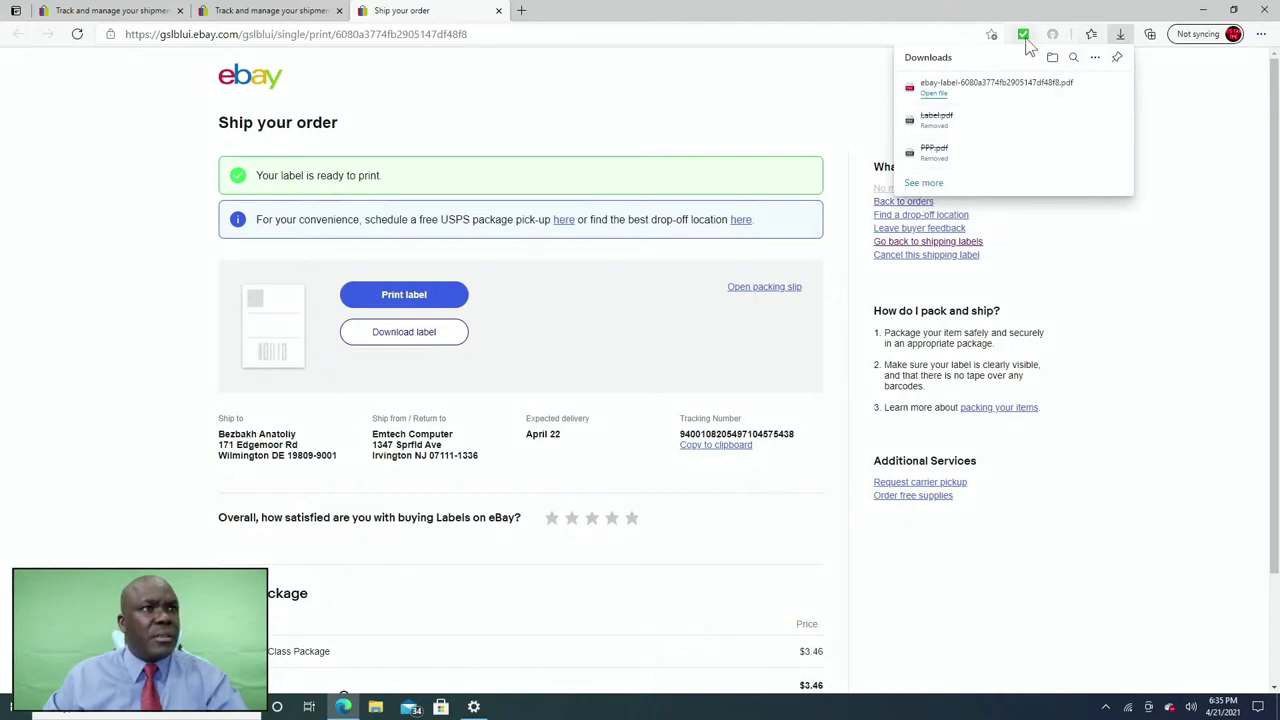
left_click(1105, 707)
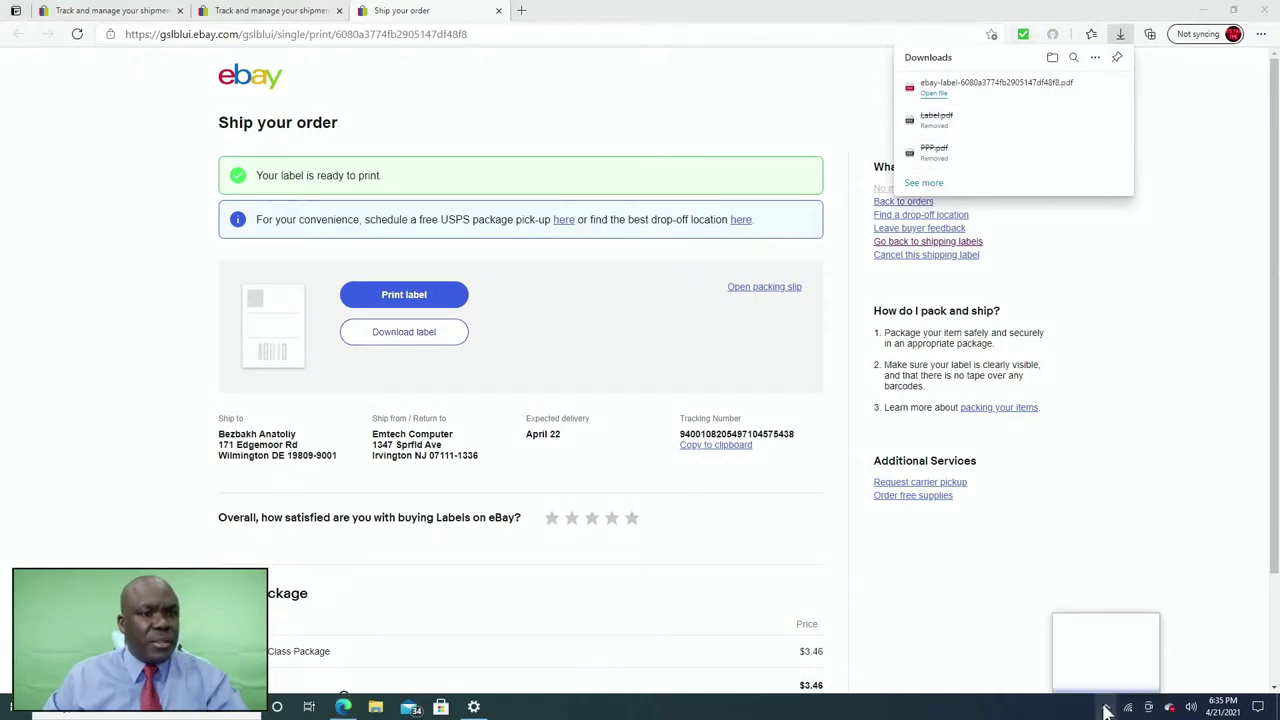
left_click(1172, 708)
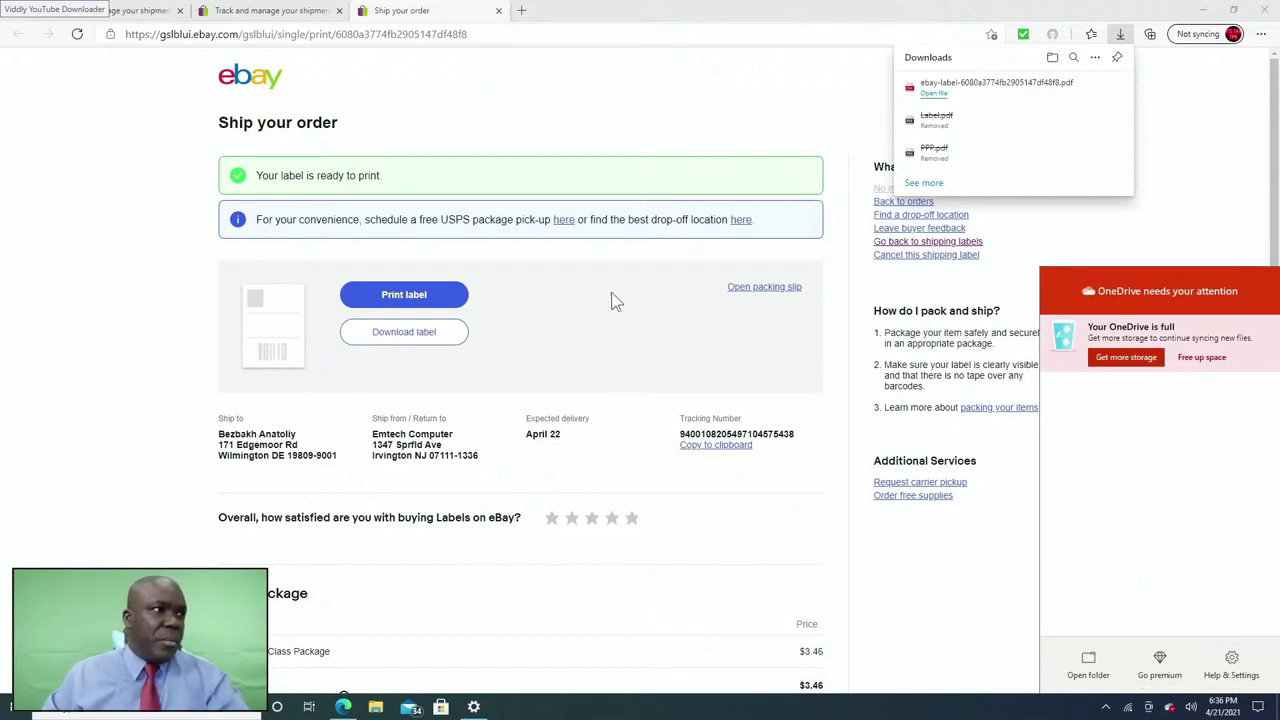
left_click(394, 337)
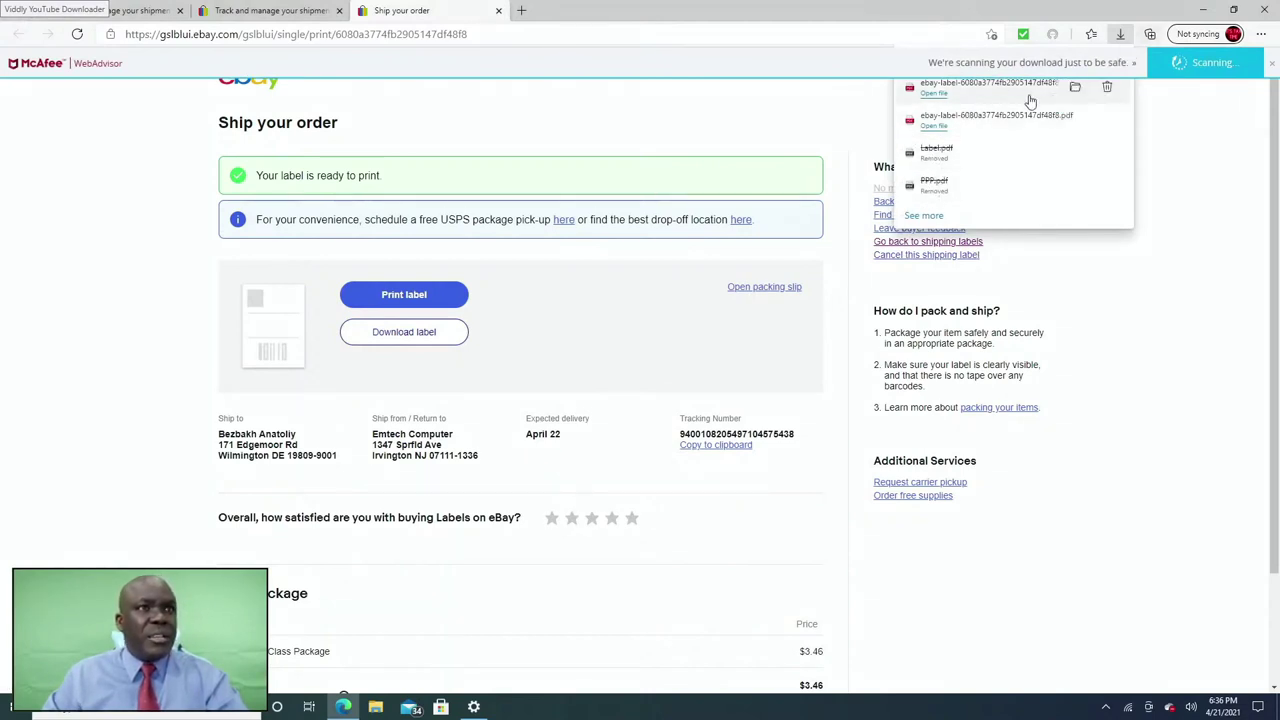
- Minimize the browser and open Programs and Features from the desktop's Control Panel
left_click(1203, 9)
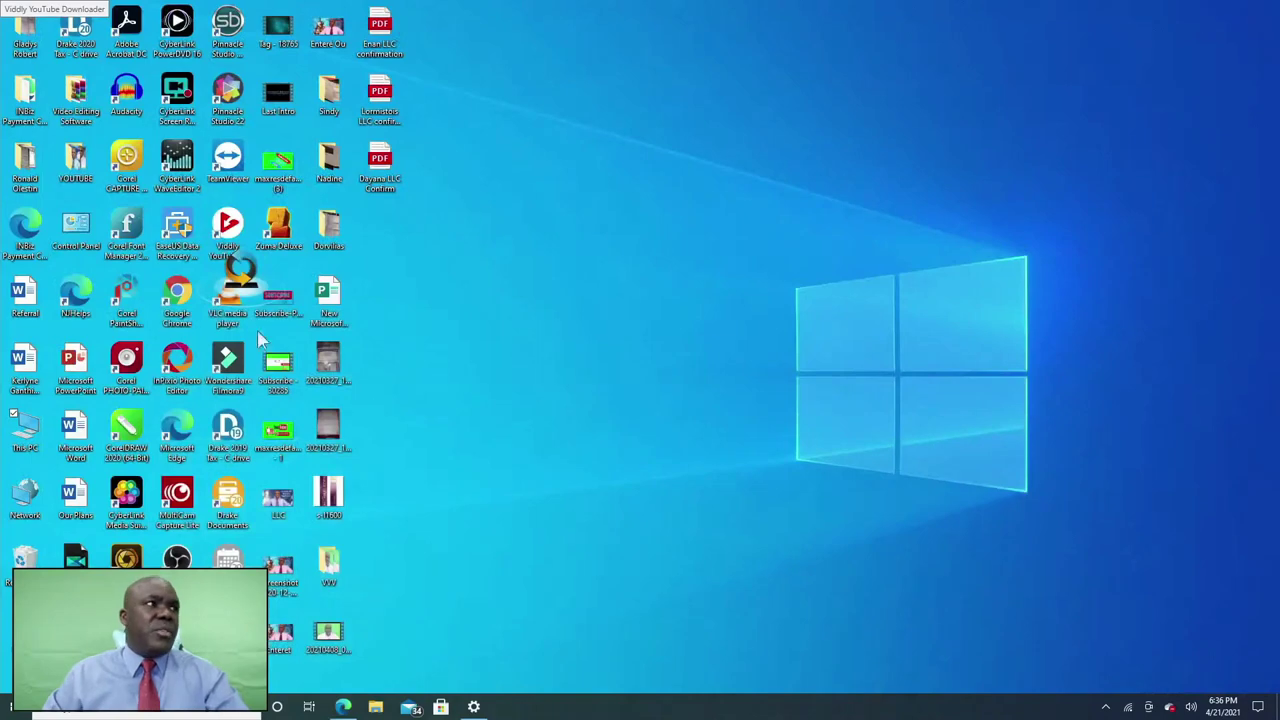
double_click(73, 228)
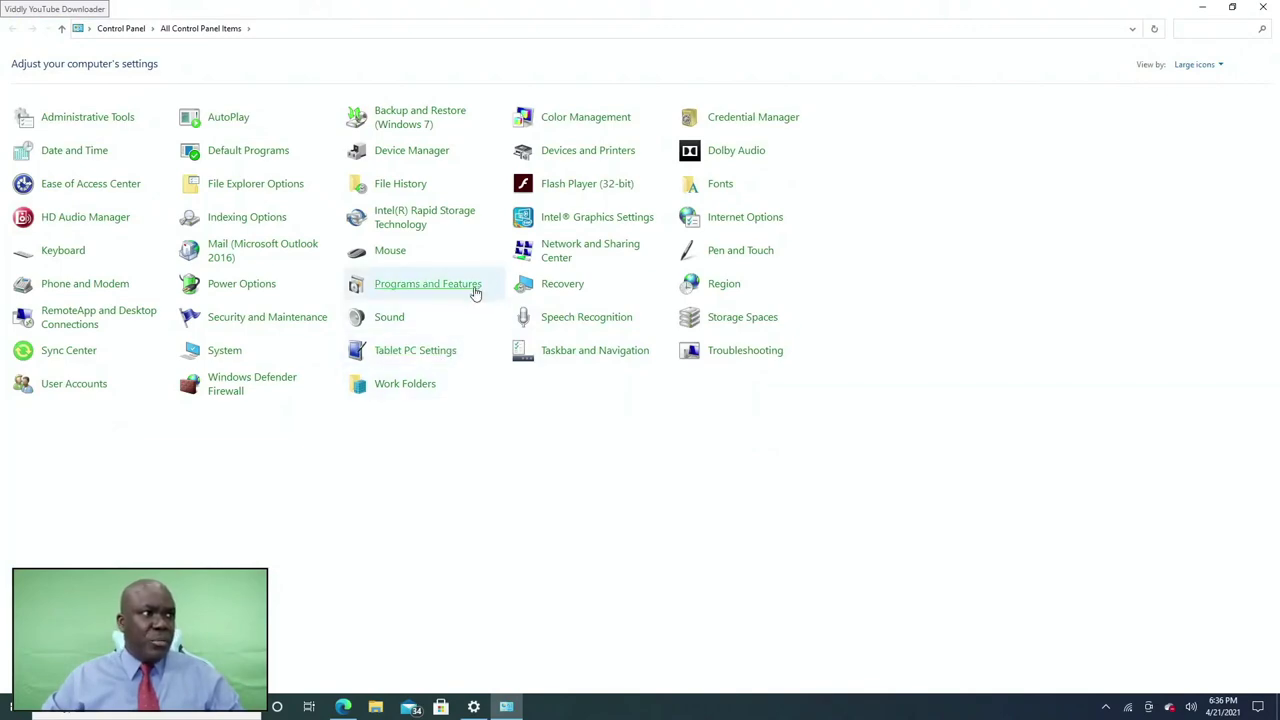
left_click(1262, 7)
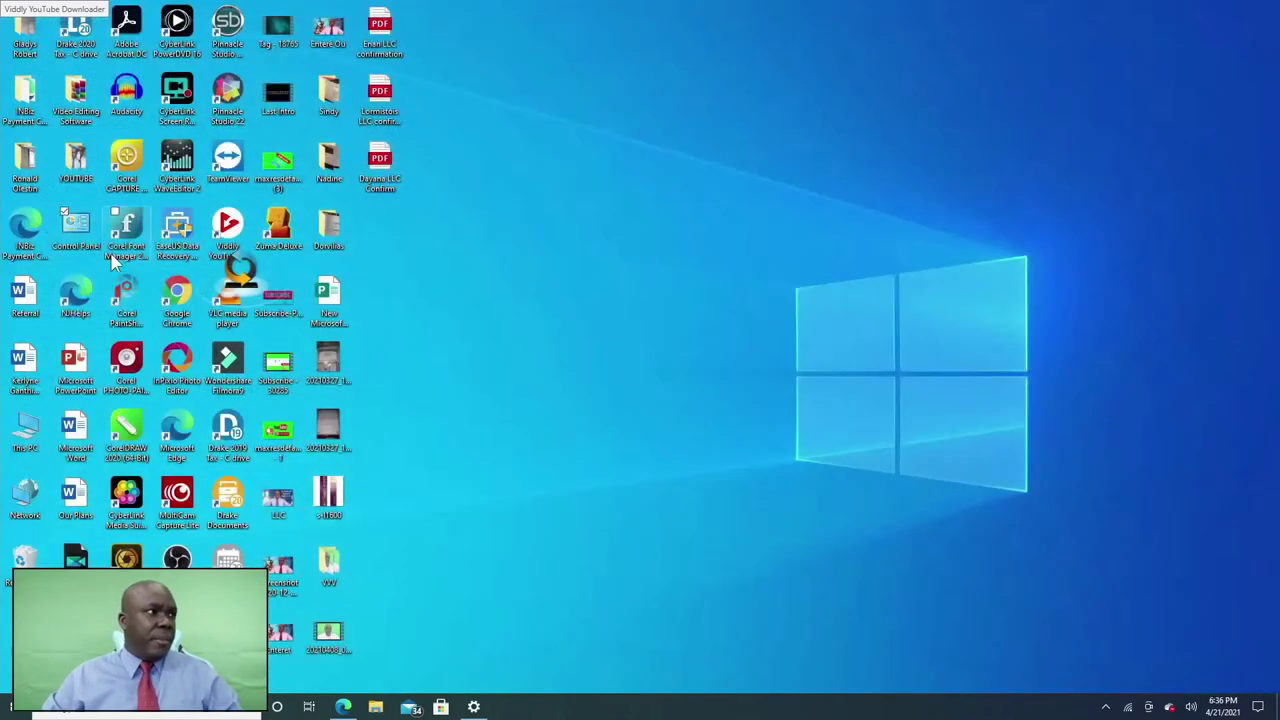
double_click(78, 224)
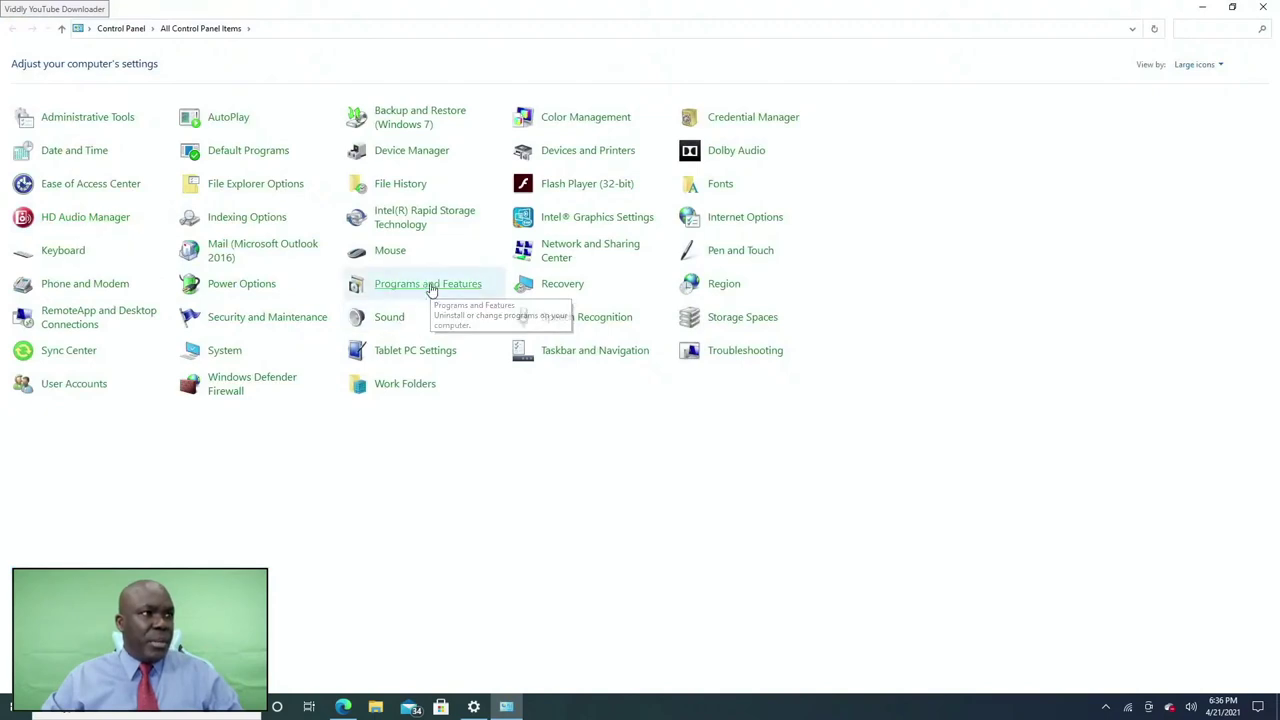
left_click(431, 287)
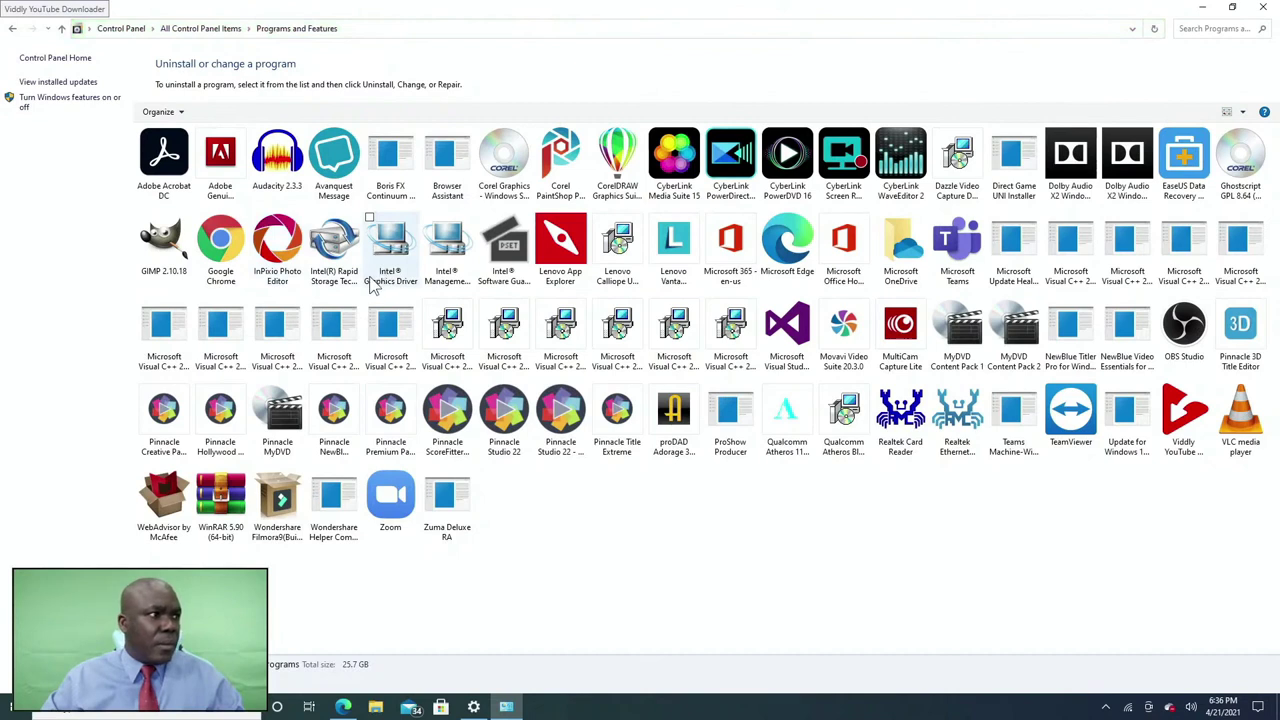
- Uninstall WebAdvisor by McAfee, allowing it to close all browser windows, and close the installed programs list
left_click(158, 505)
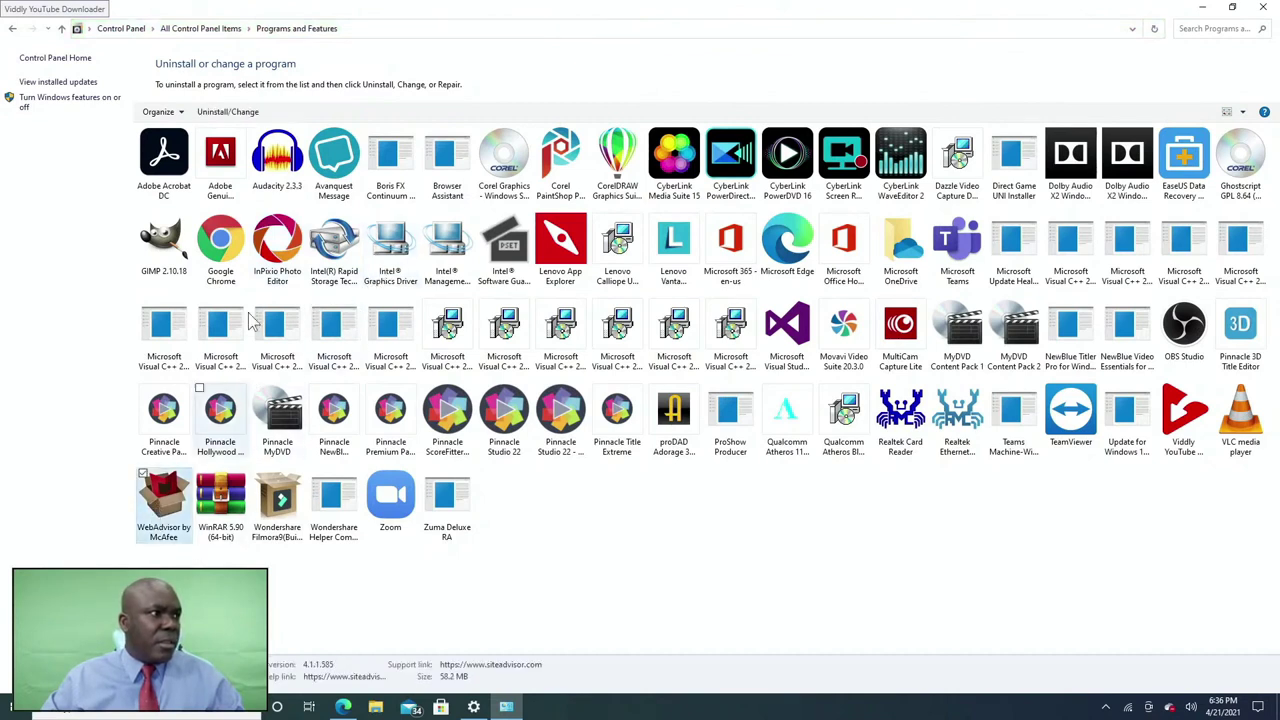
left_click(228, 111)
left_click(560, 440)
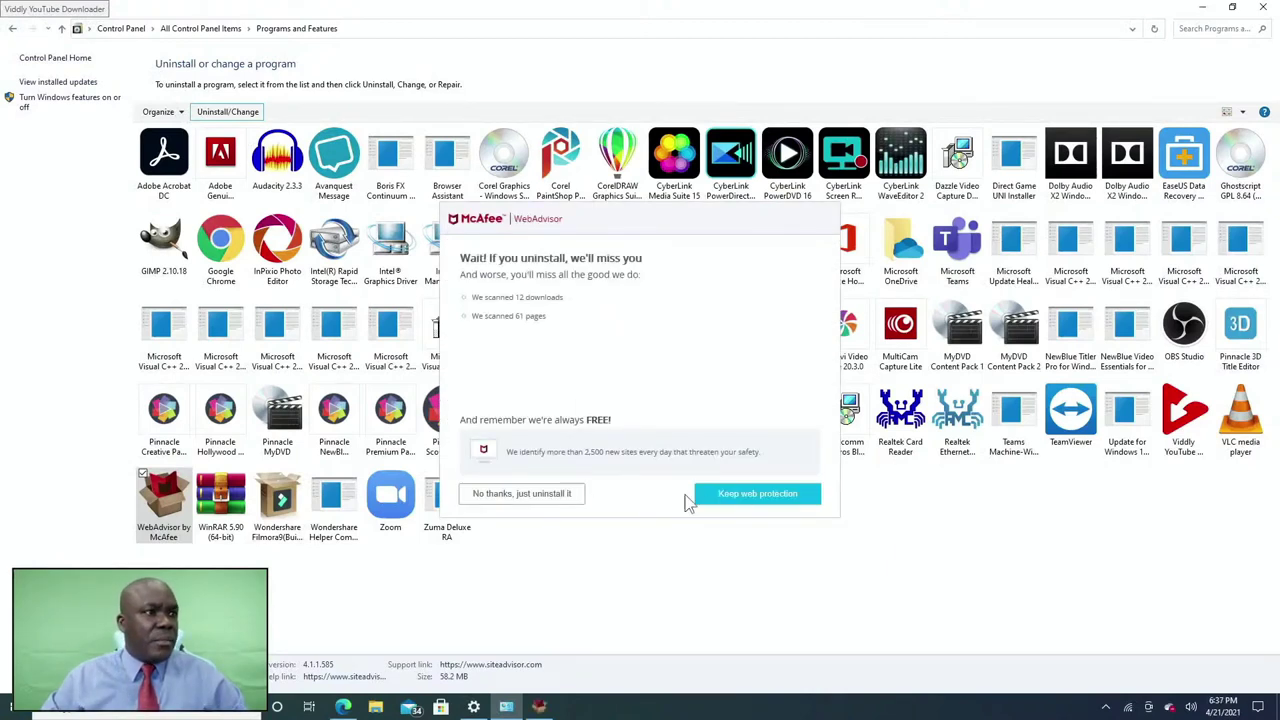
left_click(510, 494)
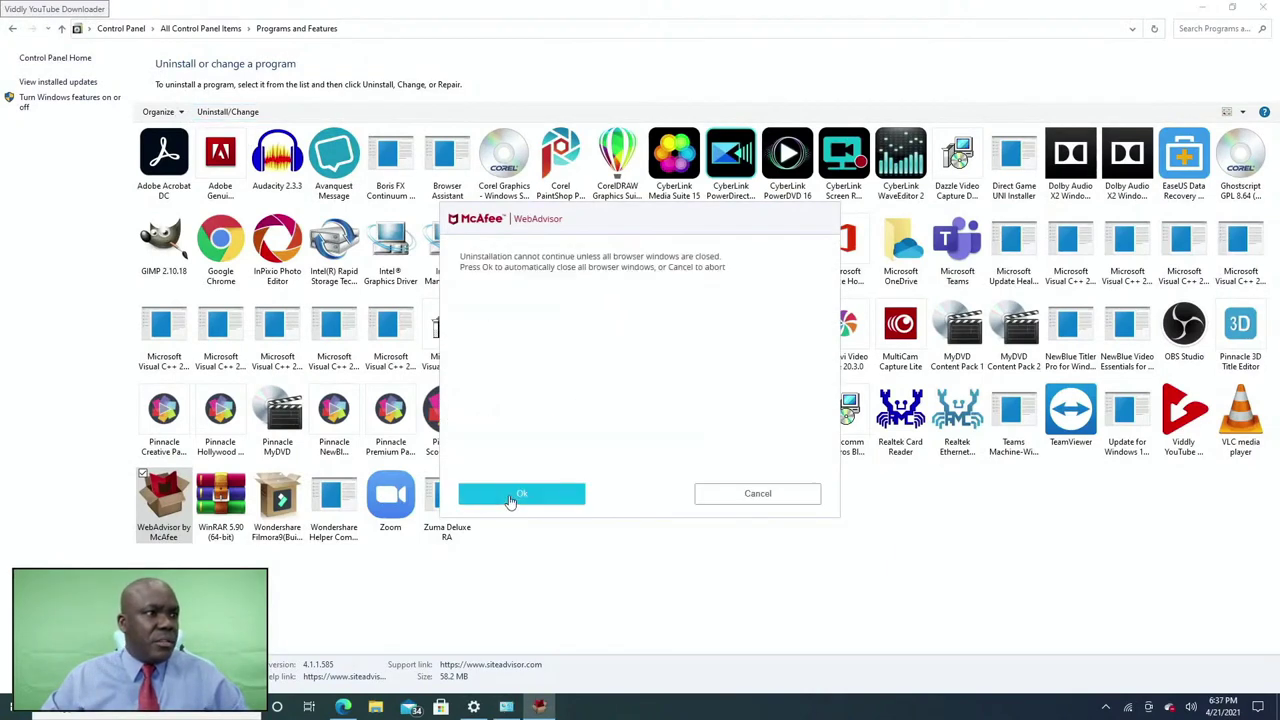
left_click(530, 497)
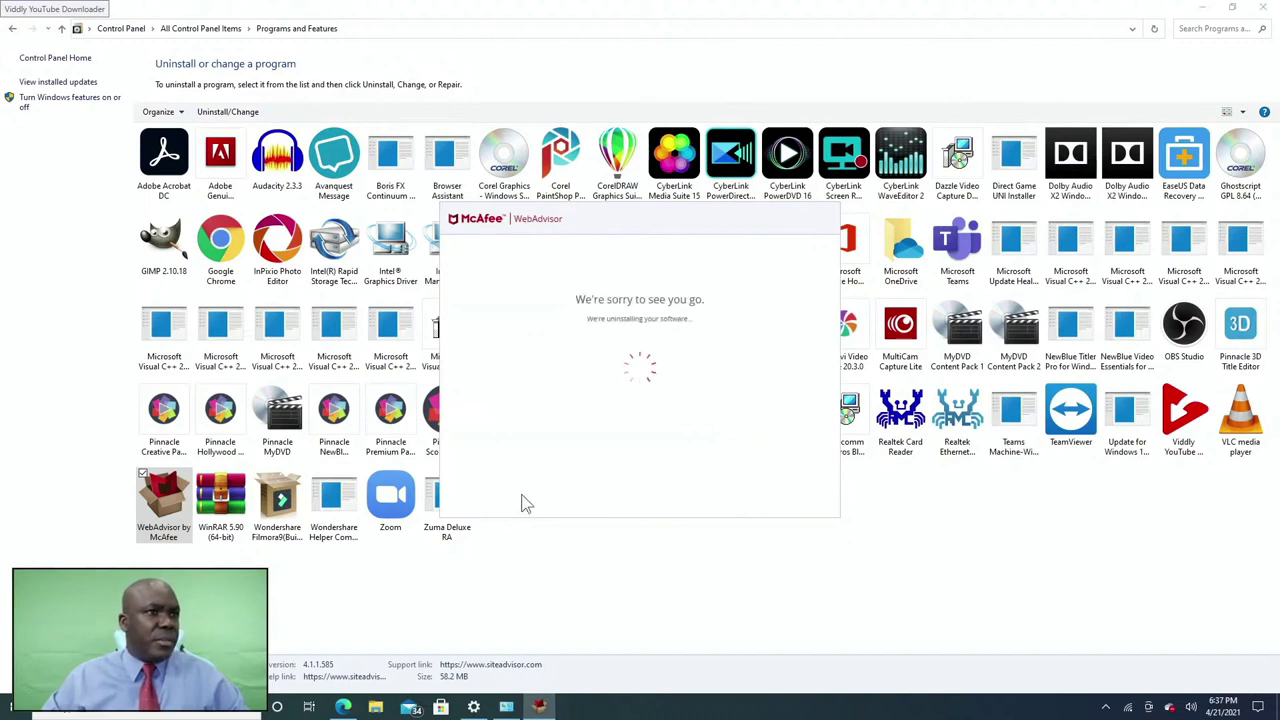
left_click(730, 507)
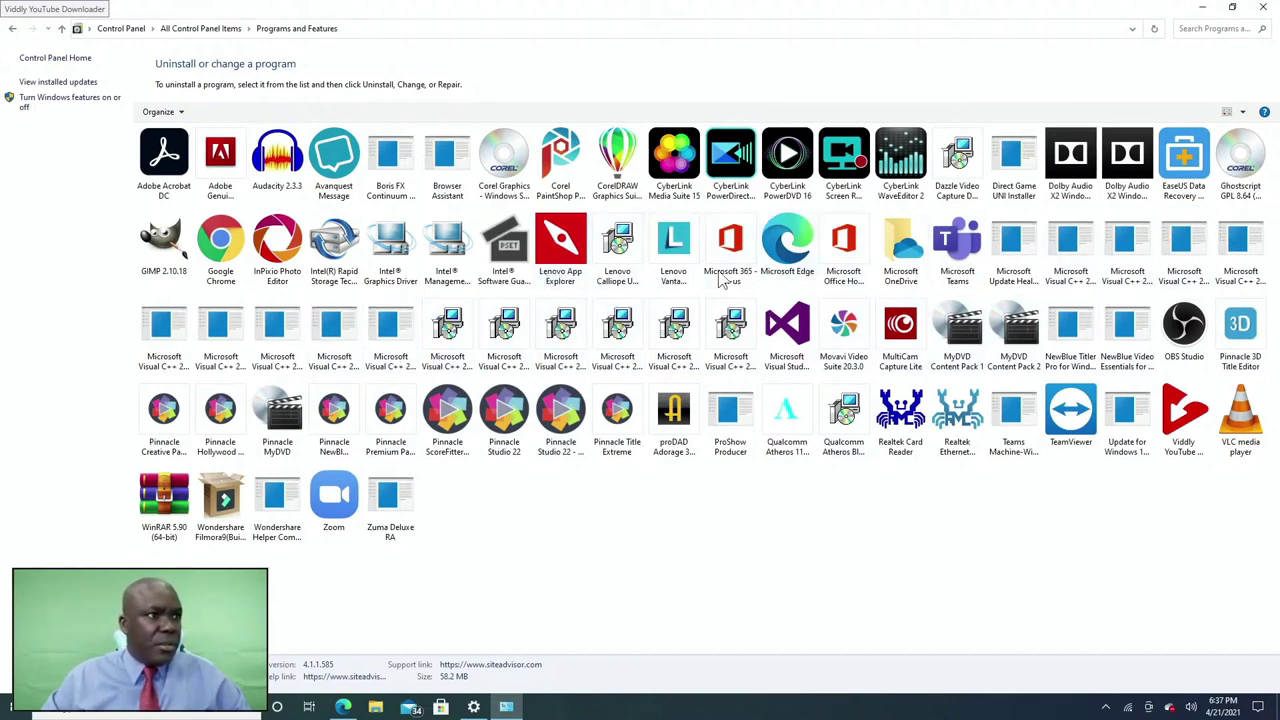
left_click(1262, 7)
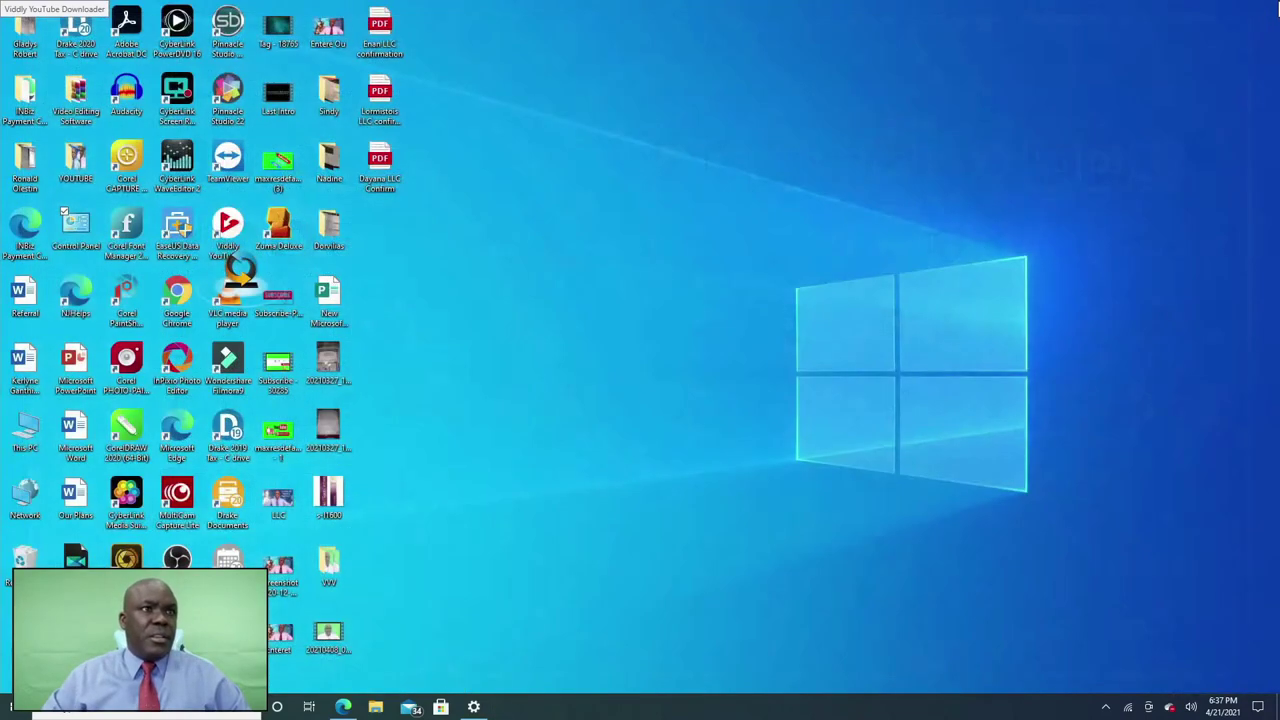
- Switch to Microsoft Edge, download the order's shipping label again, and open the newest PDF copy
left_click(343, 707)
left_click(390, 333)
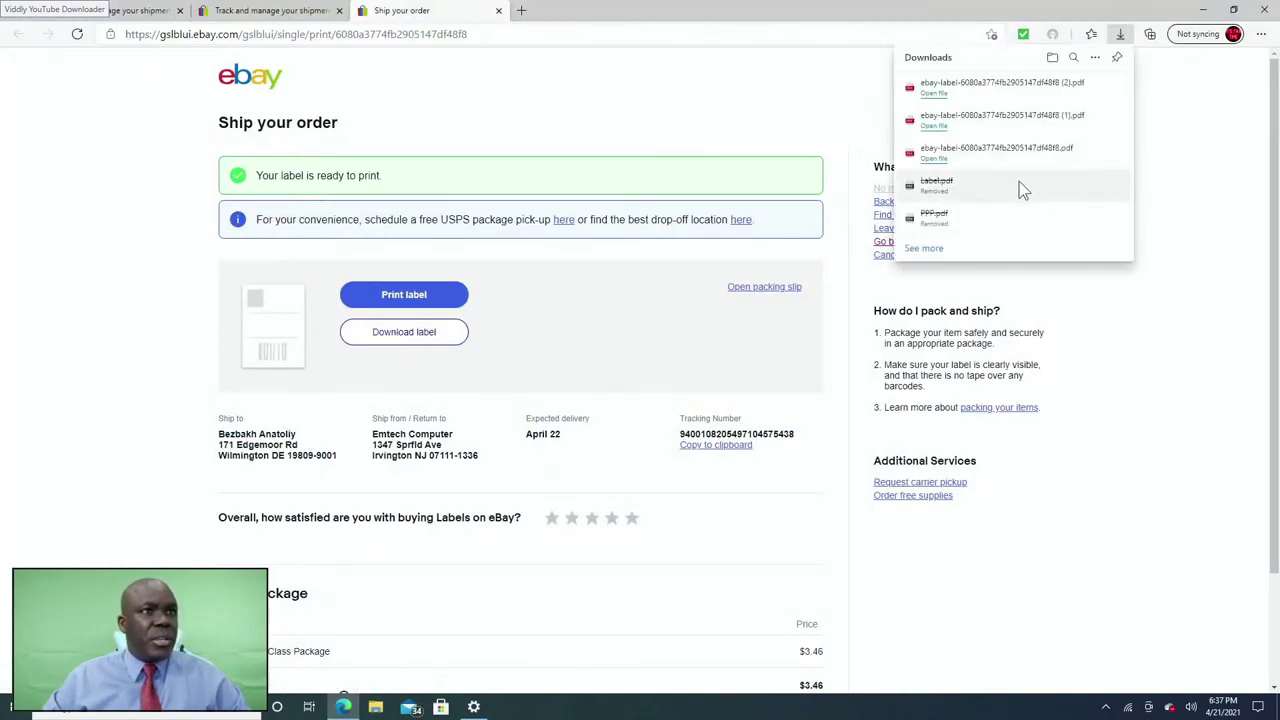
left_click(938, 94)
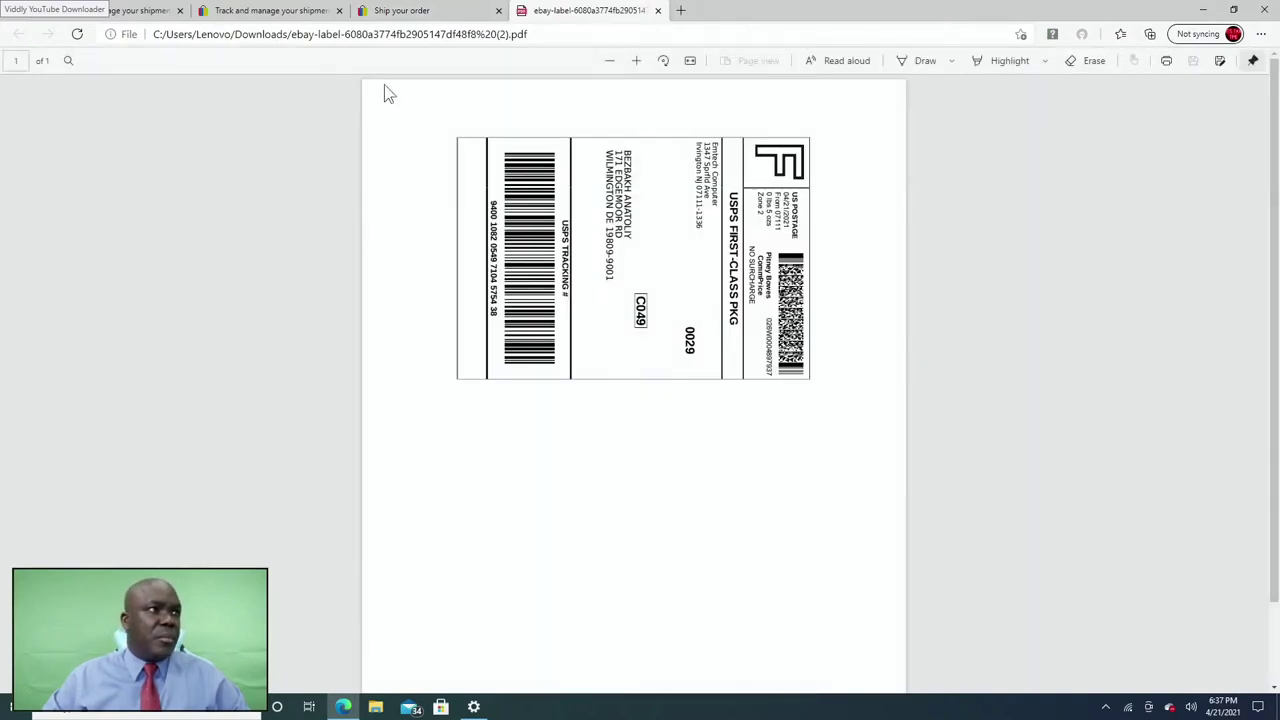
- Restart Microsoft Edge and restore the previously open pages, including the downloaded label PDF
left_click(1164, 63)
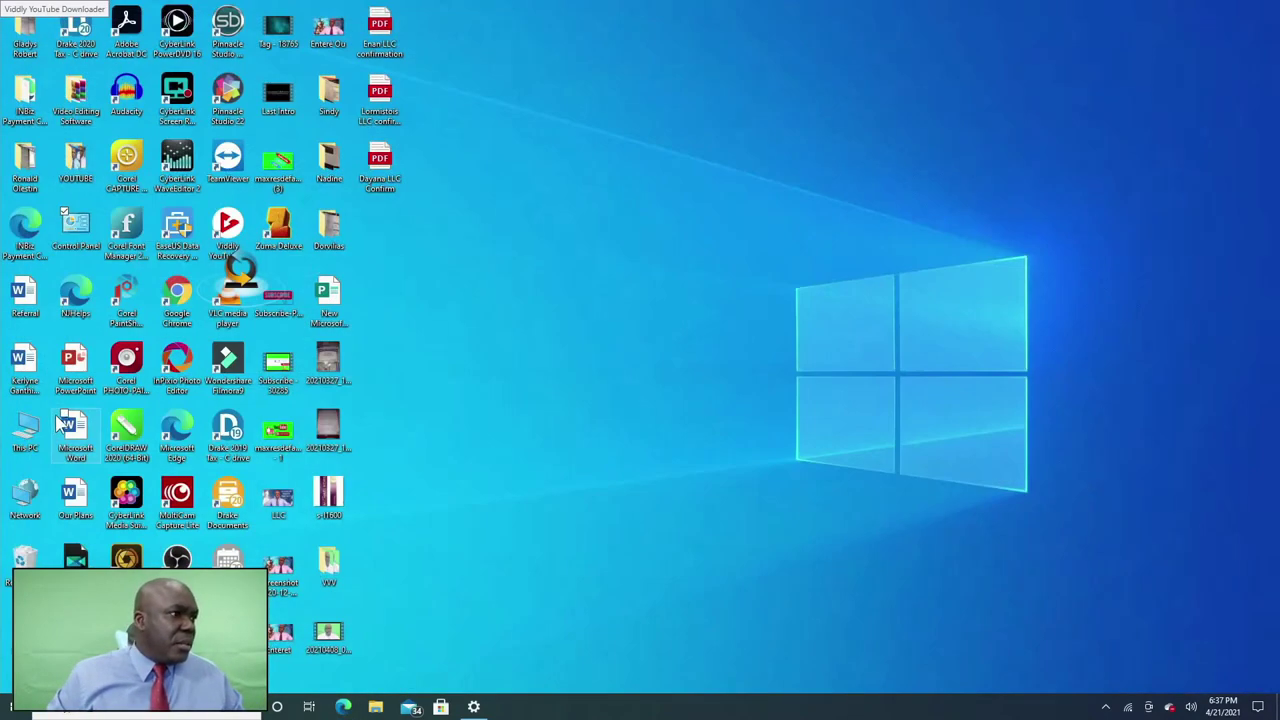
left_click(343, 707)
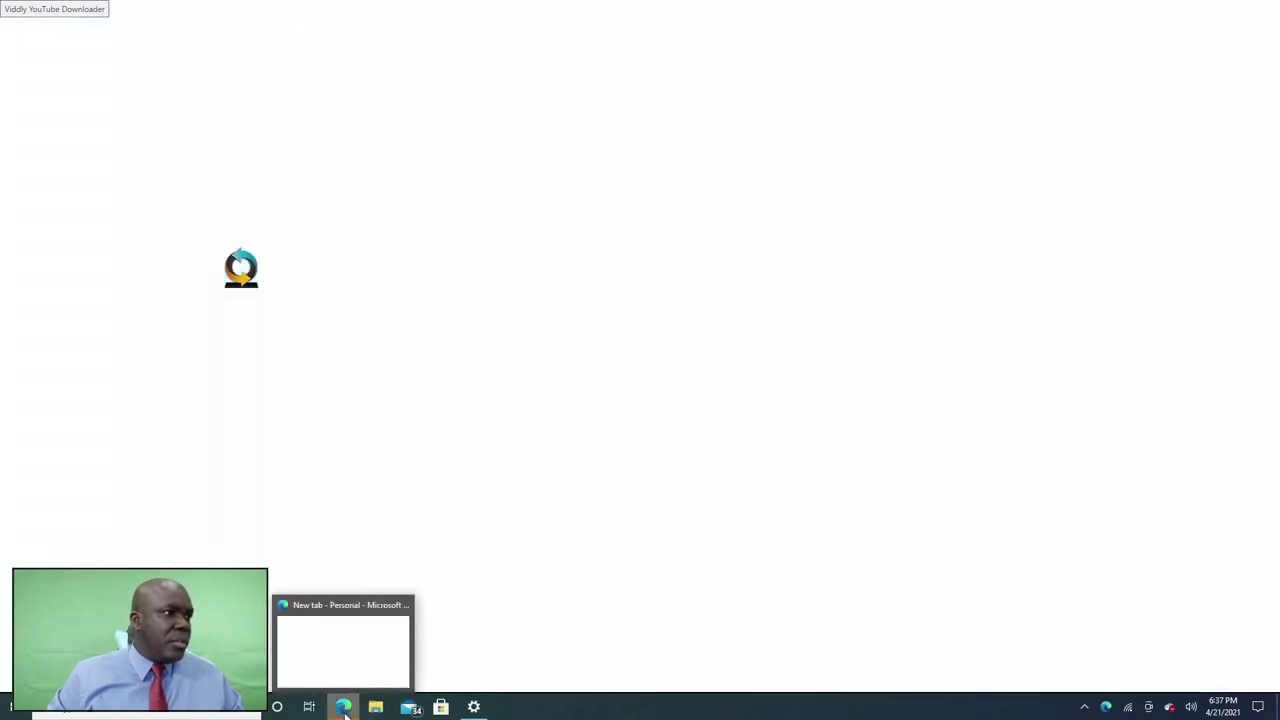
left_click(1243, 109)
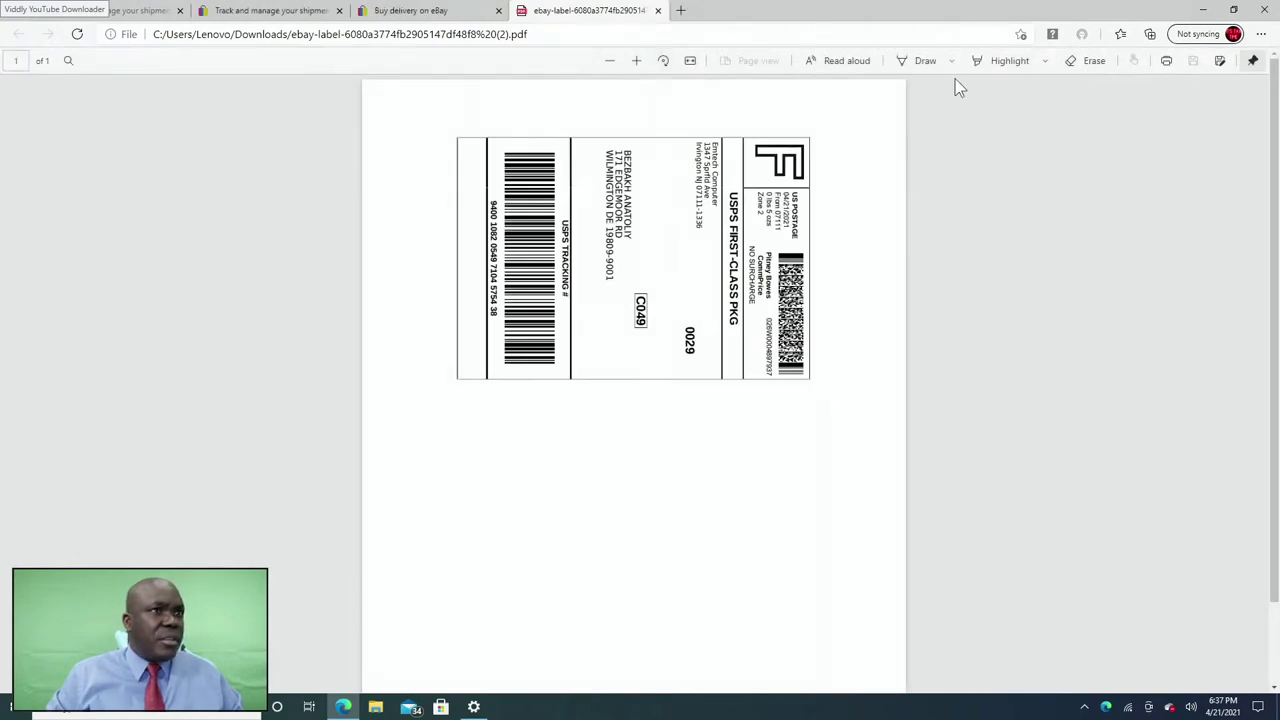
- Print the downloaded label to a PDF file named Label on USB Drive (D:) and close the label document
left_click(1167, 62)
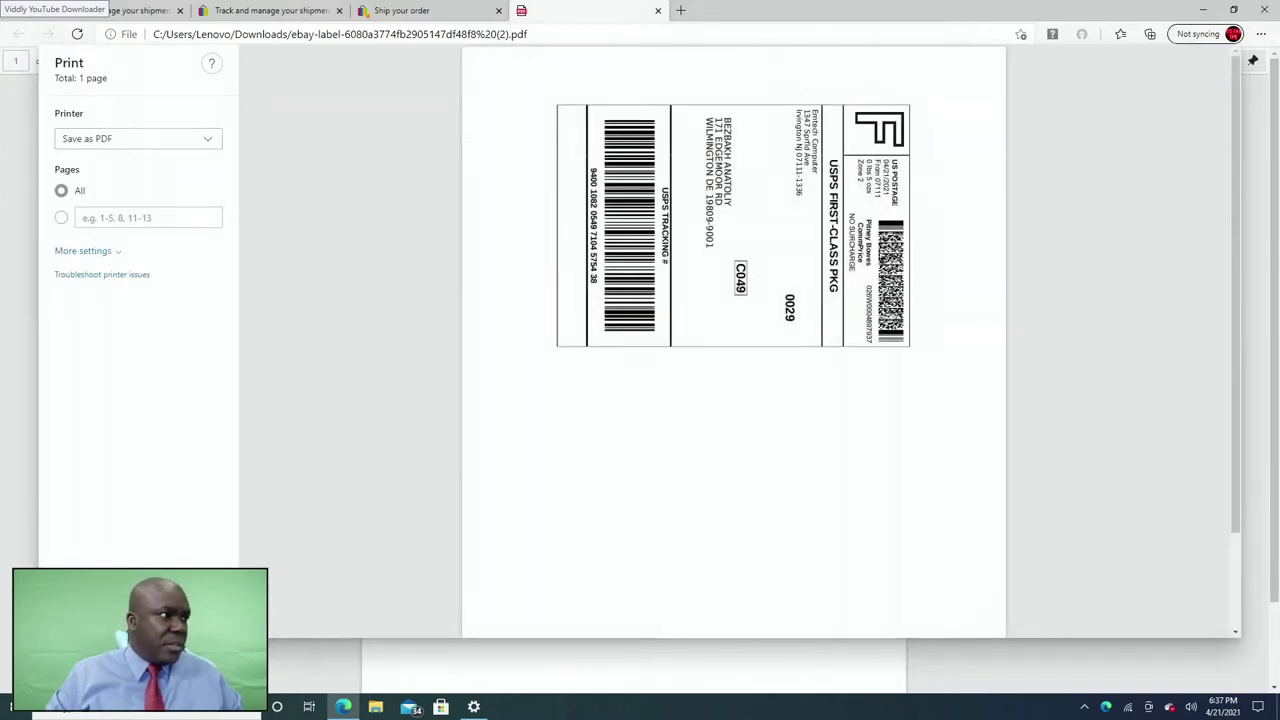
key("Return")
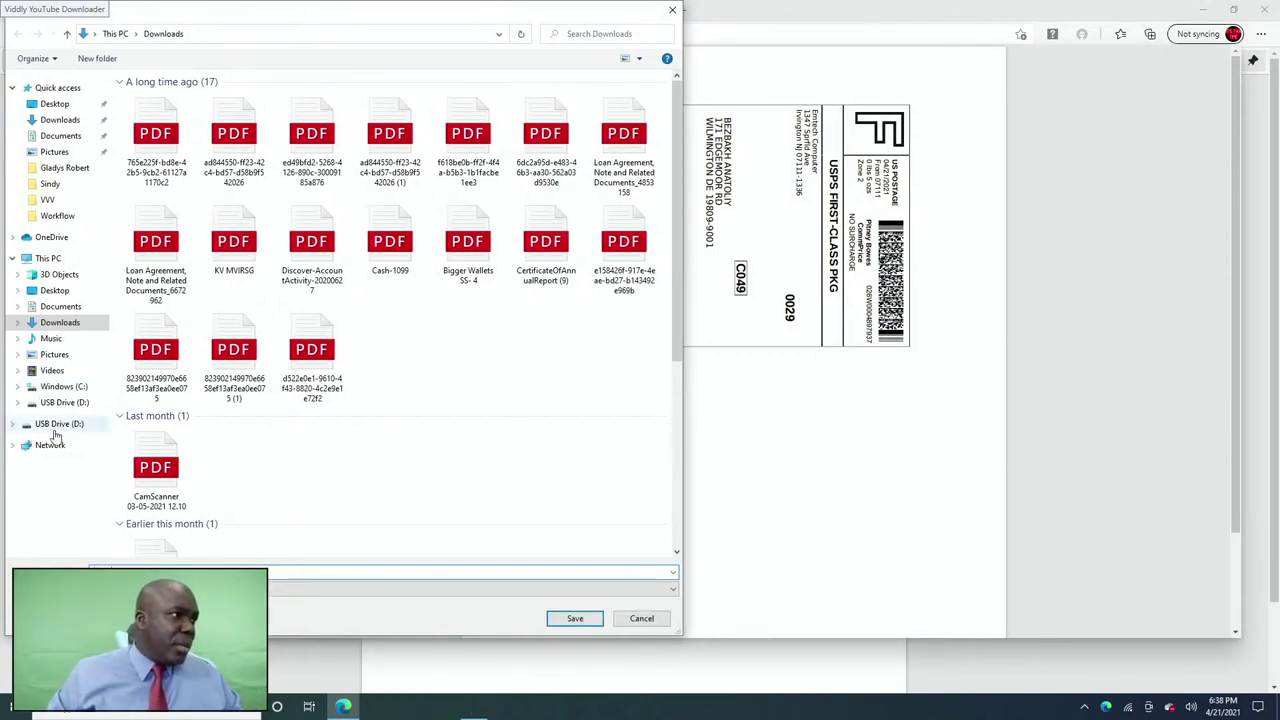
left_click(57, 425)
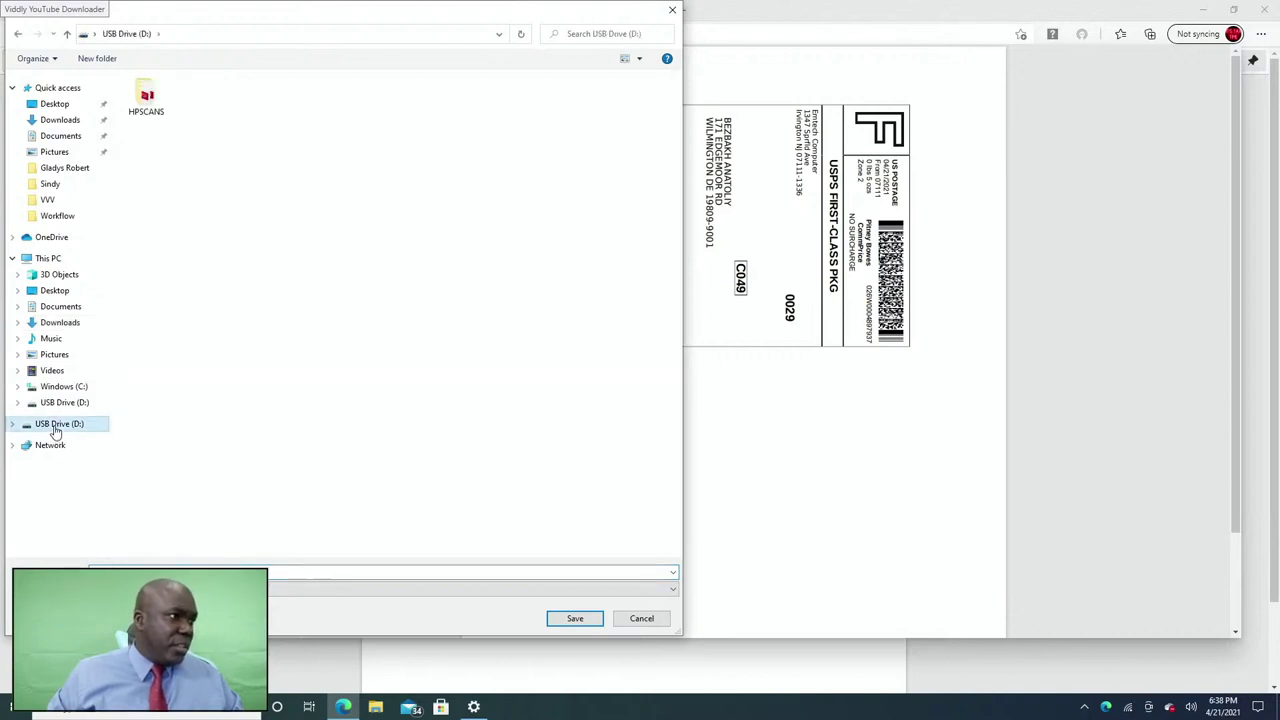
left_click(569, 620)
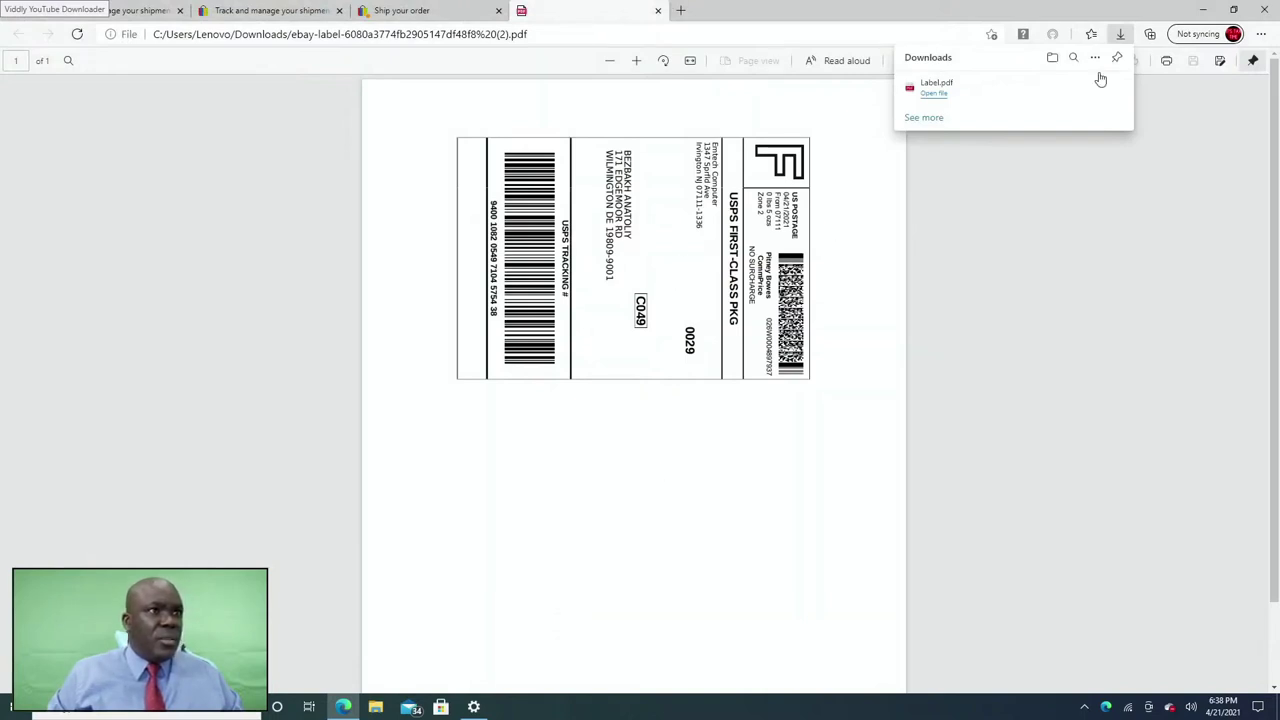
left_click(657, 10)
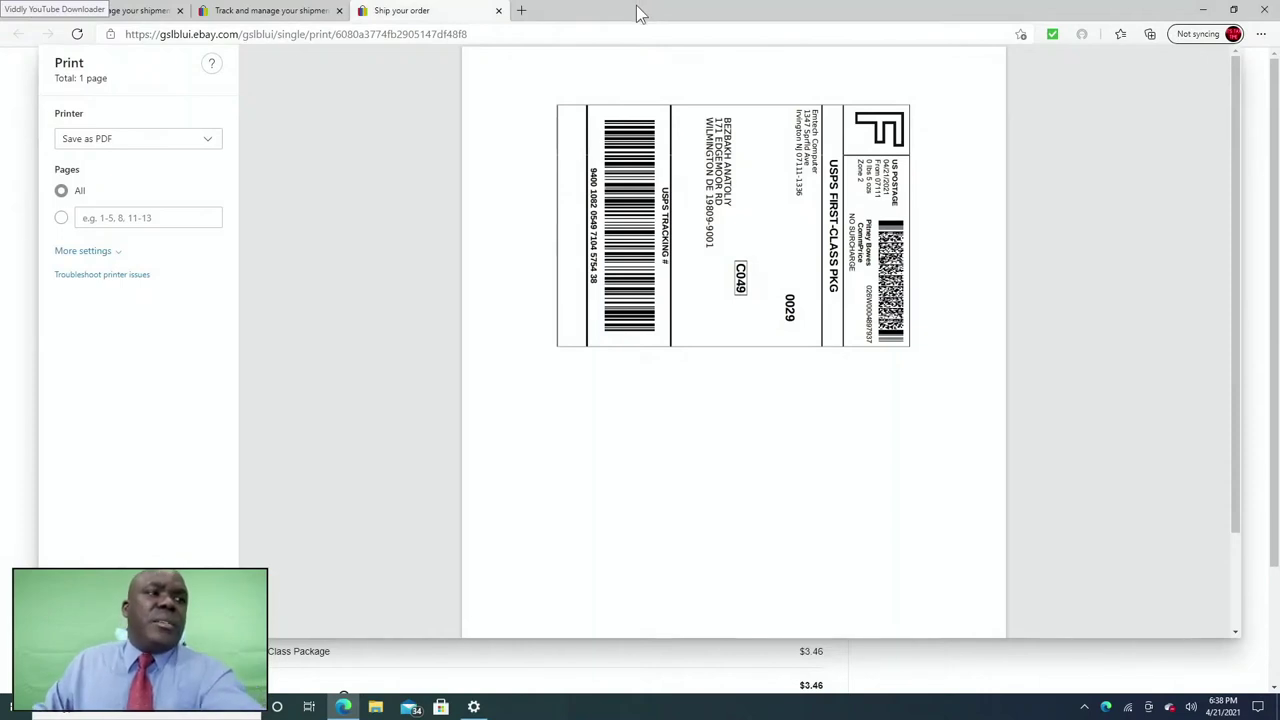
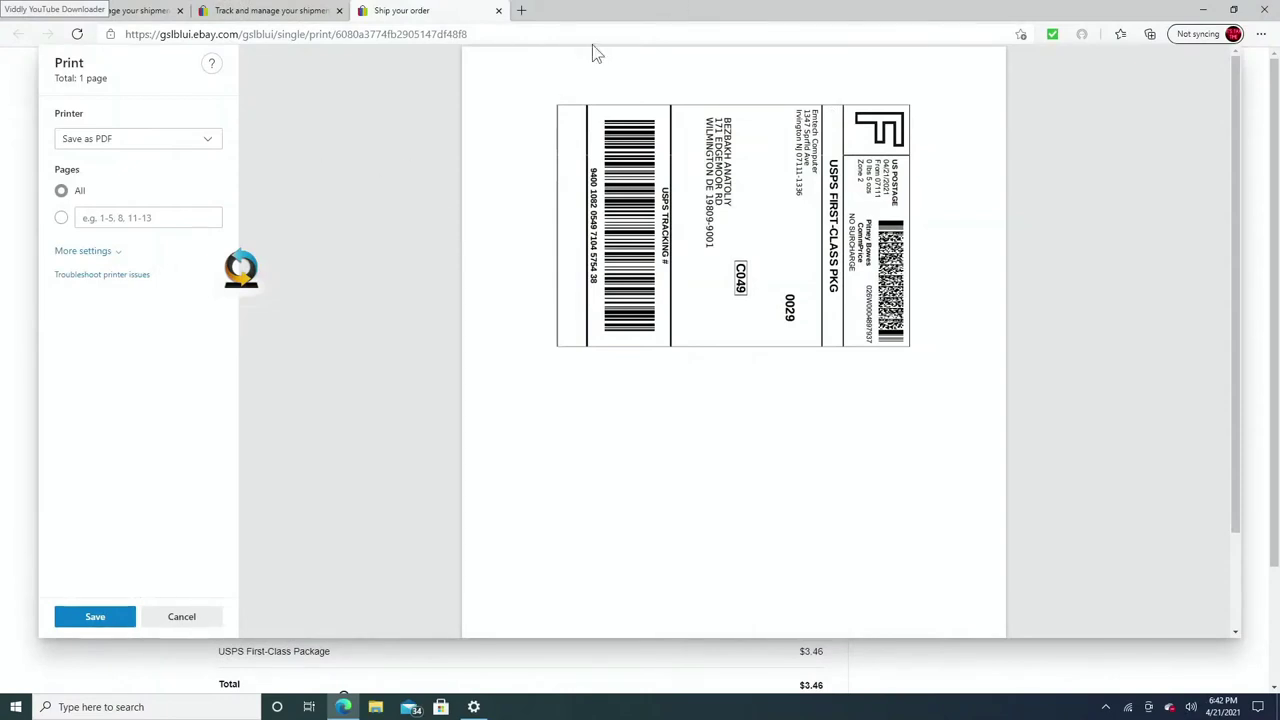
- Close the Ship your order page, look through the list of shipping labels, and close the duplicate shipments page
left_click(498, 11)
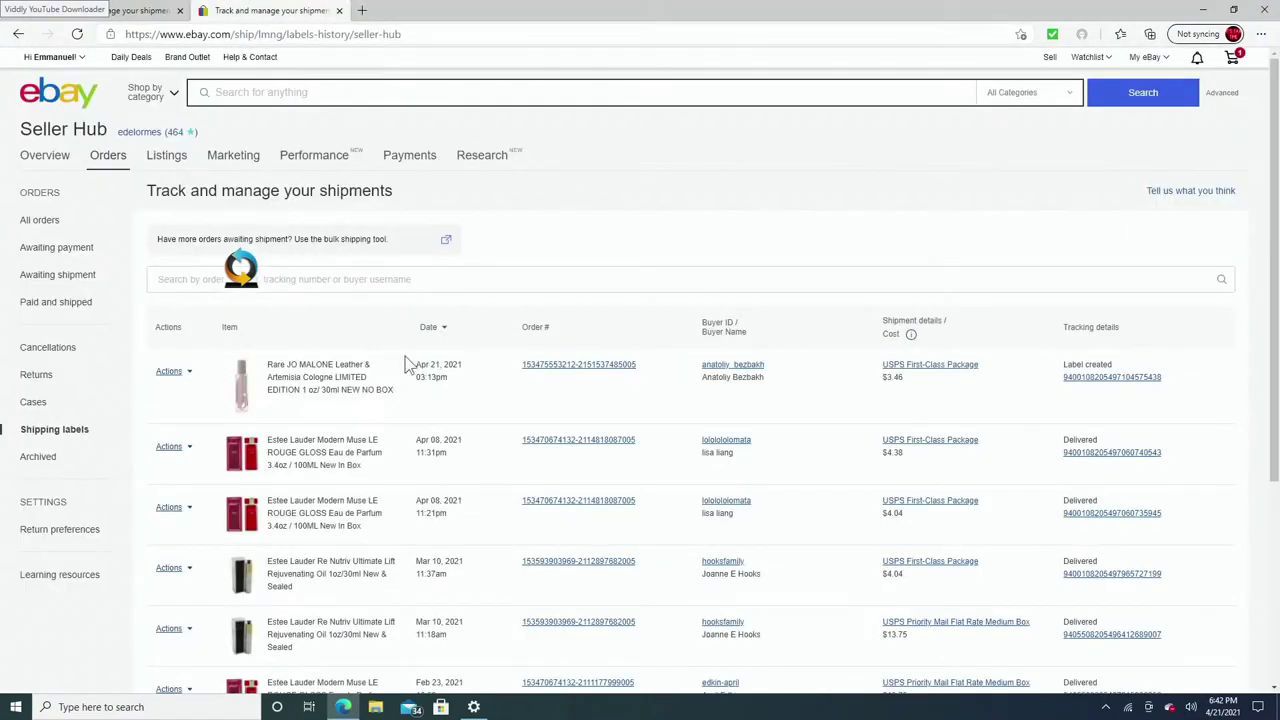
scroll(428, 290, "down", 3)
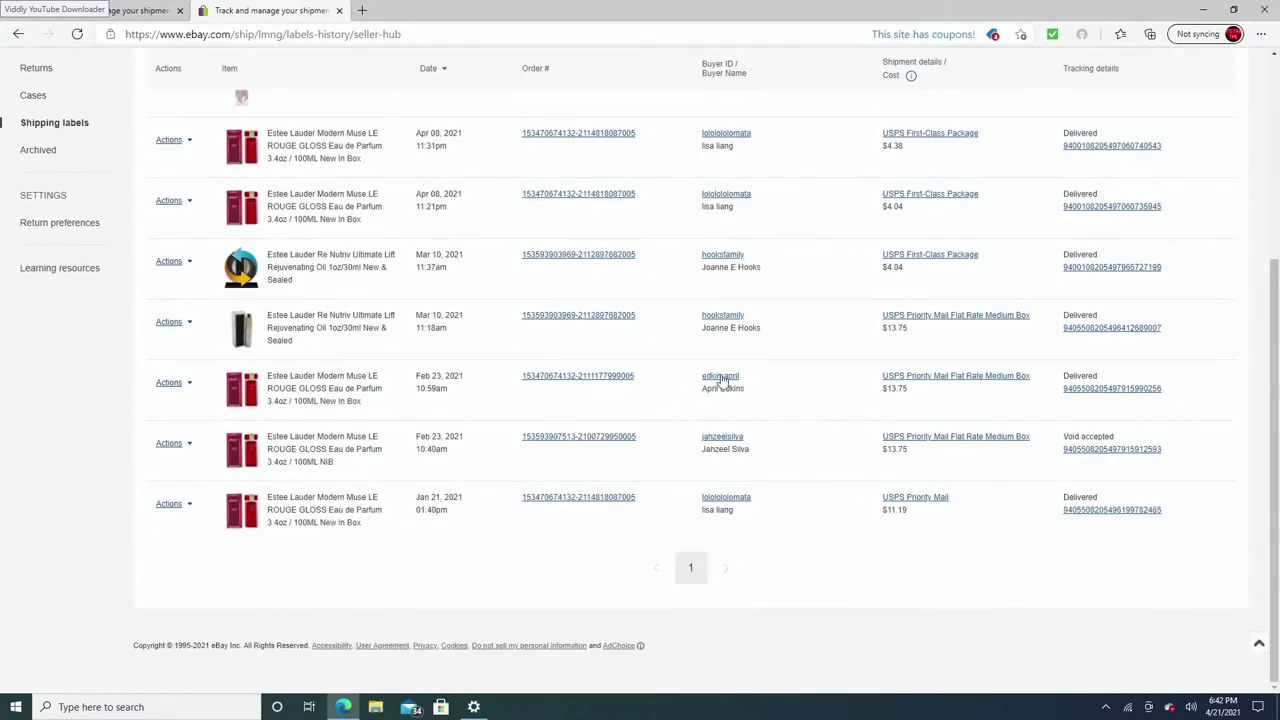
scroll(690, 370, "up", 2)
scroll(674, 354, "up", 2)
scroll(691, 346, "down", 3)
scroll(258, 320, "up", 3)
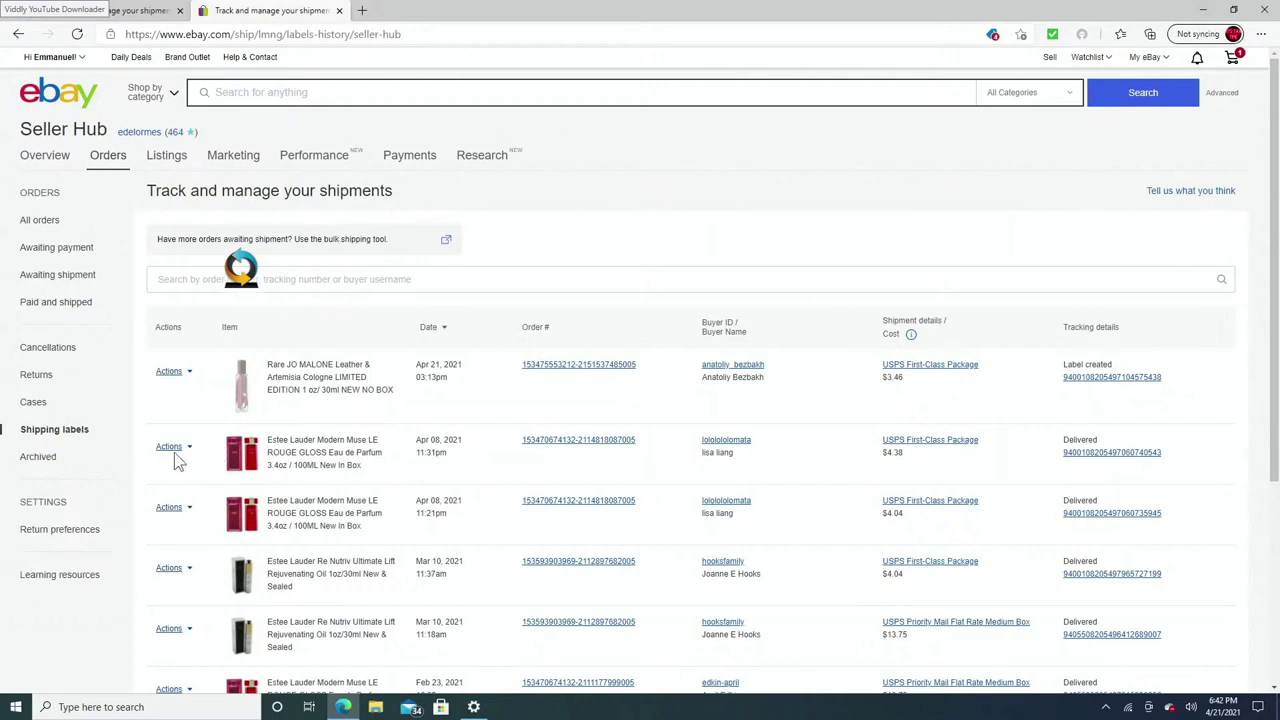
left_click(339, 11)
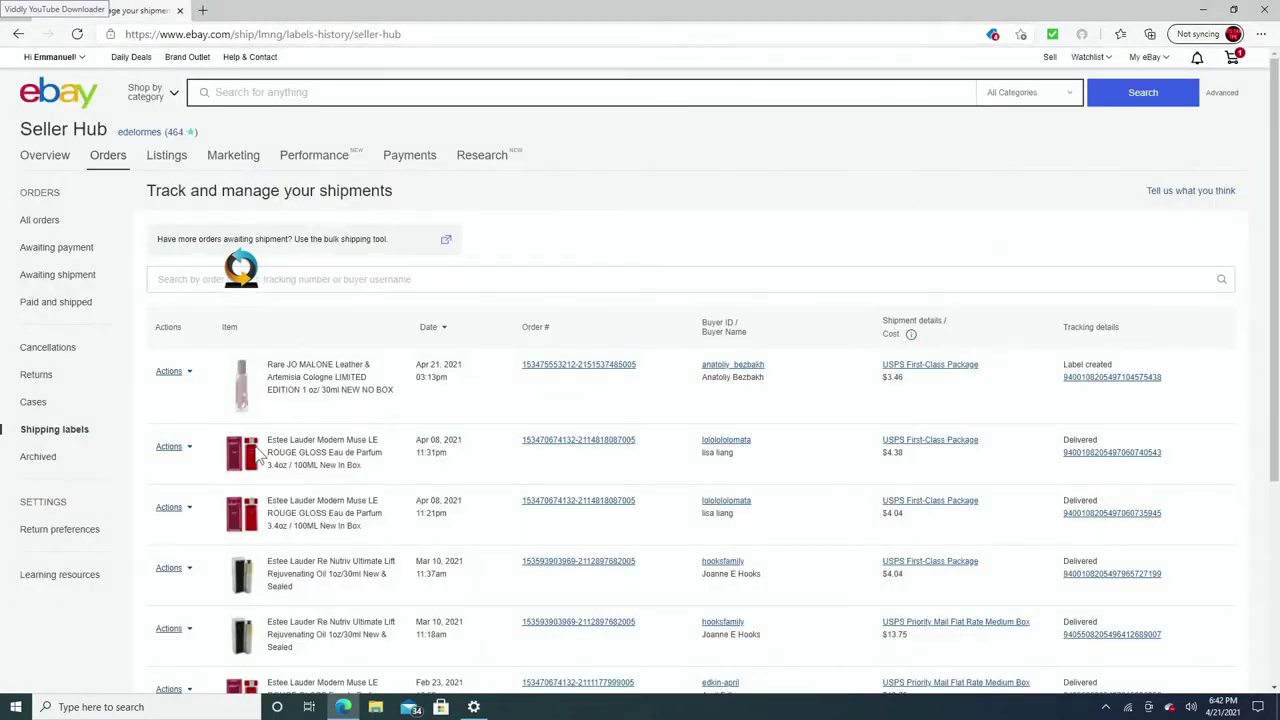
- Open the ebay.com home page in a new browser tab
left_click(202, 10)
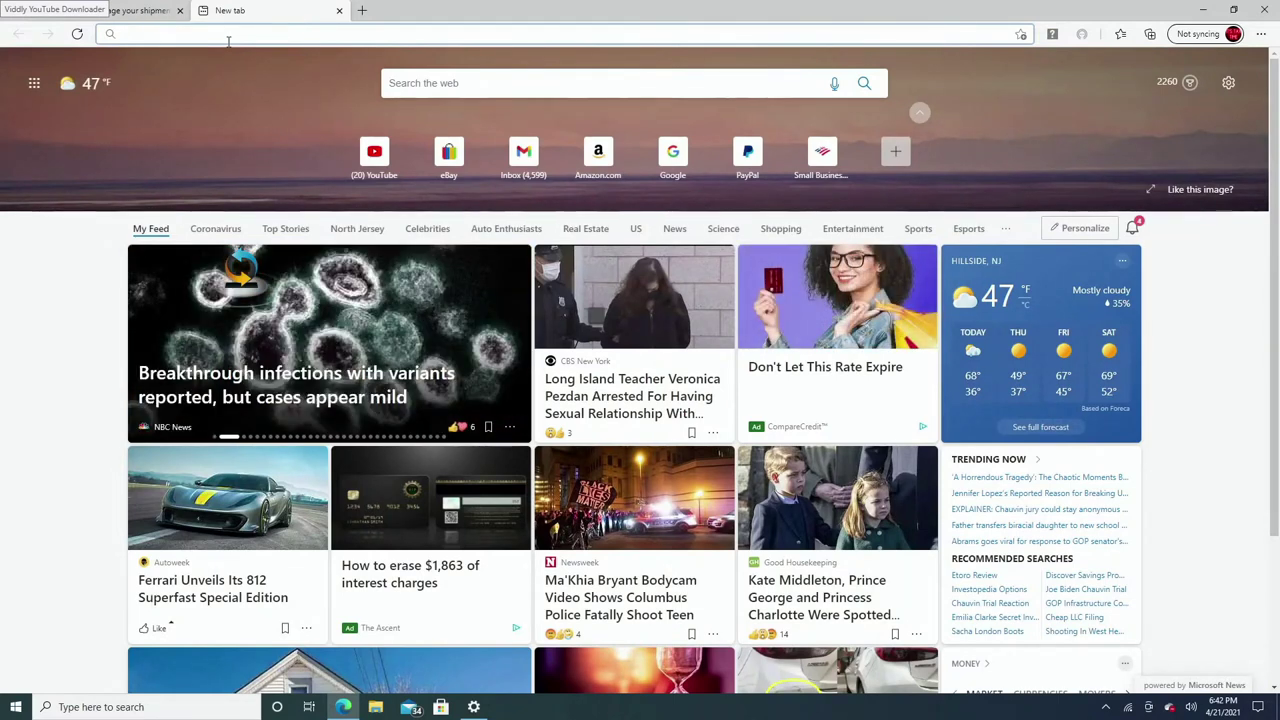
type("ebay.com")
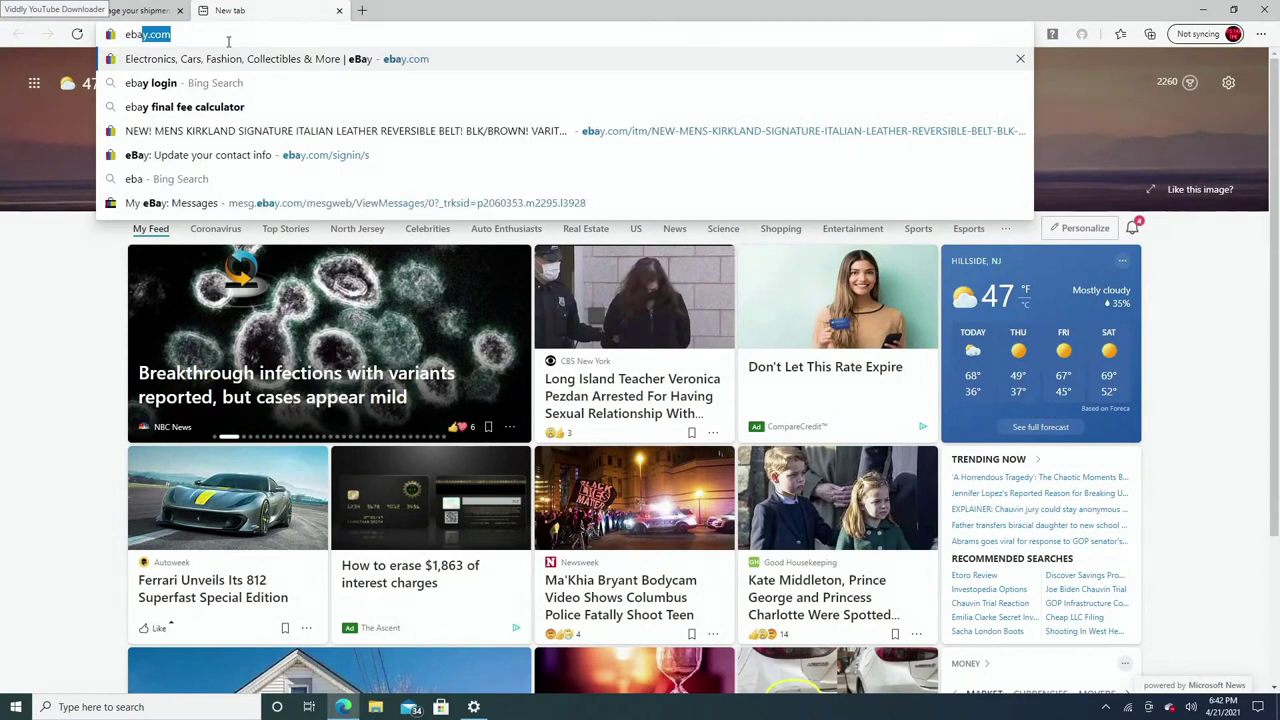
key("Return")
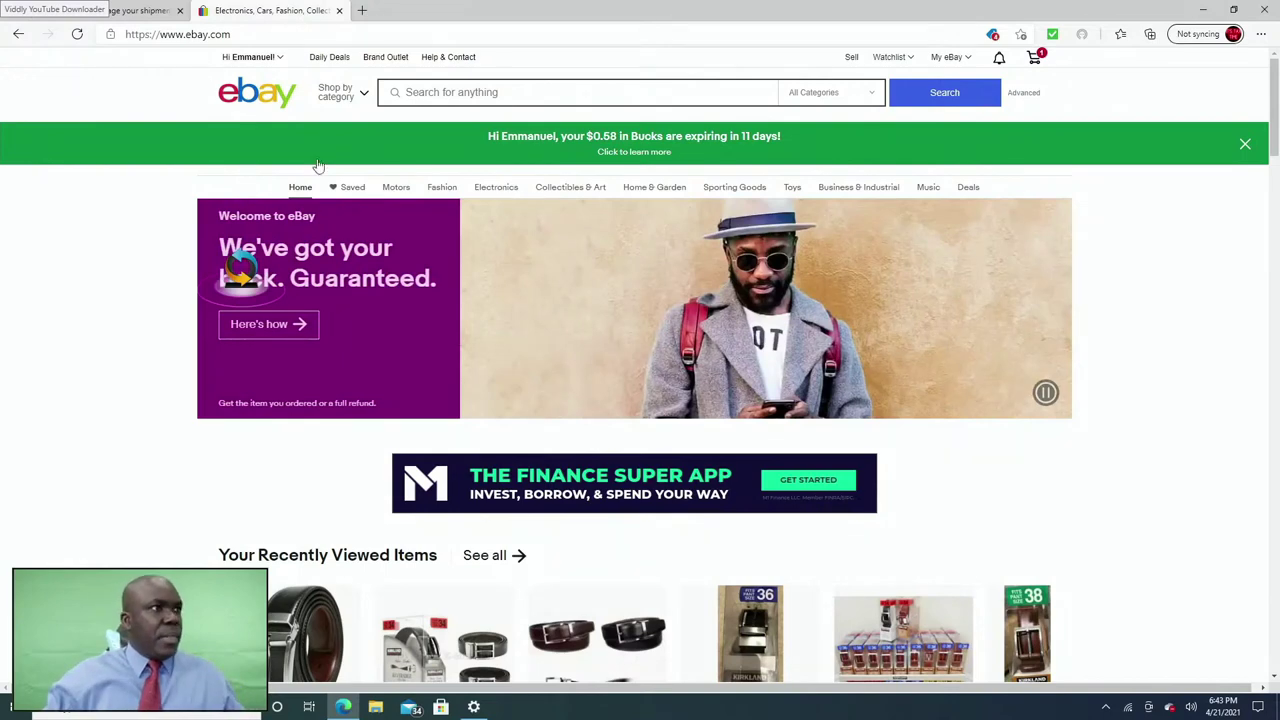
- Search eBay for "joe malone leather 30ml" and find the Rare JO MALONE Leather & Artemisia Cologne listing
left_click(514, 89)
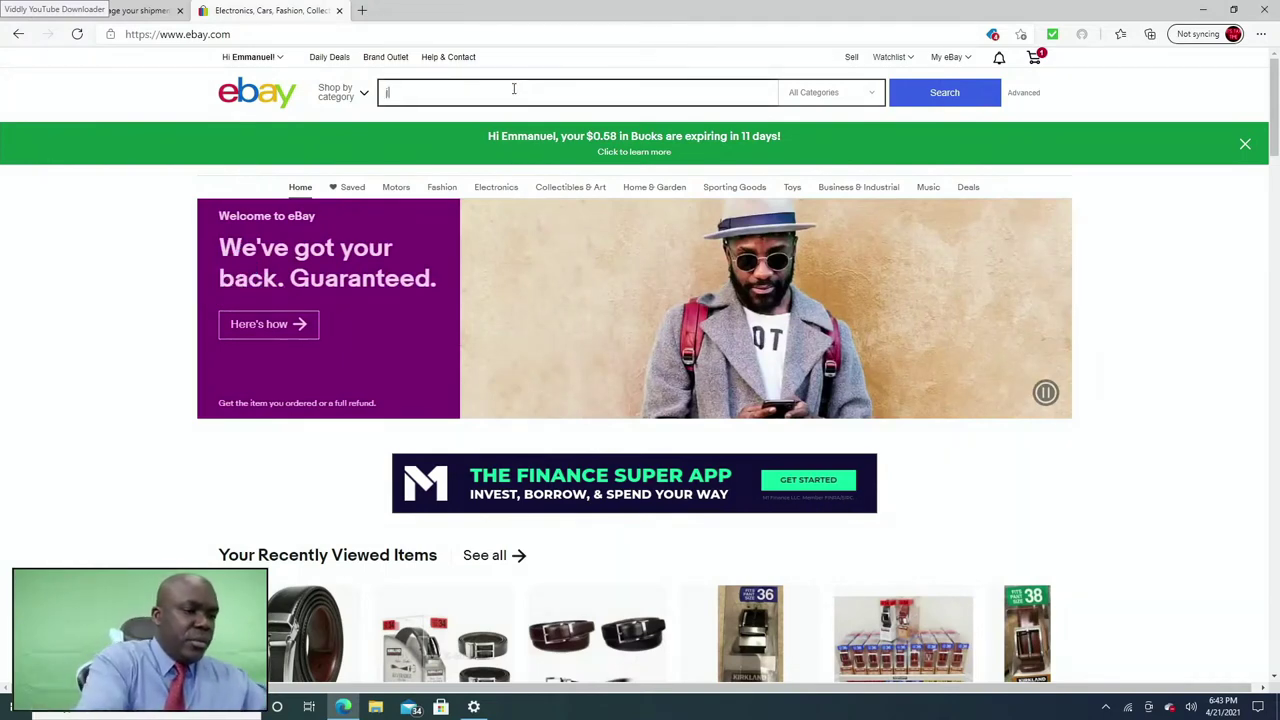
type("joe ma")
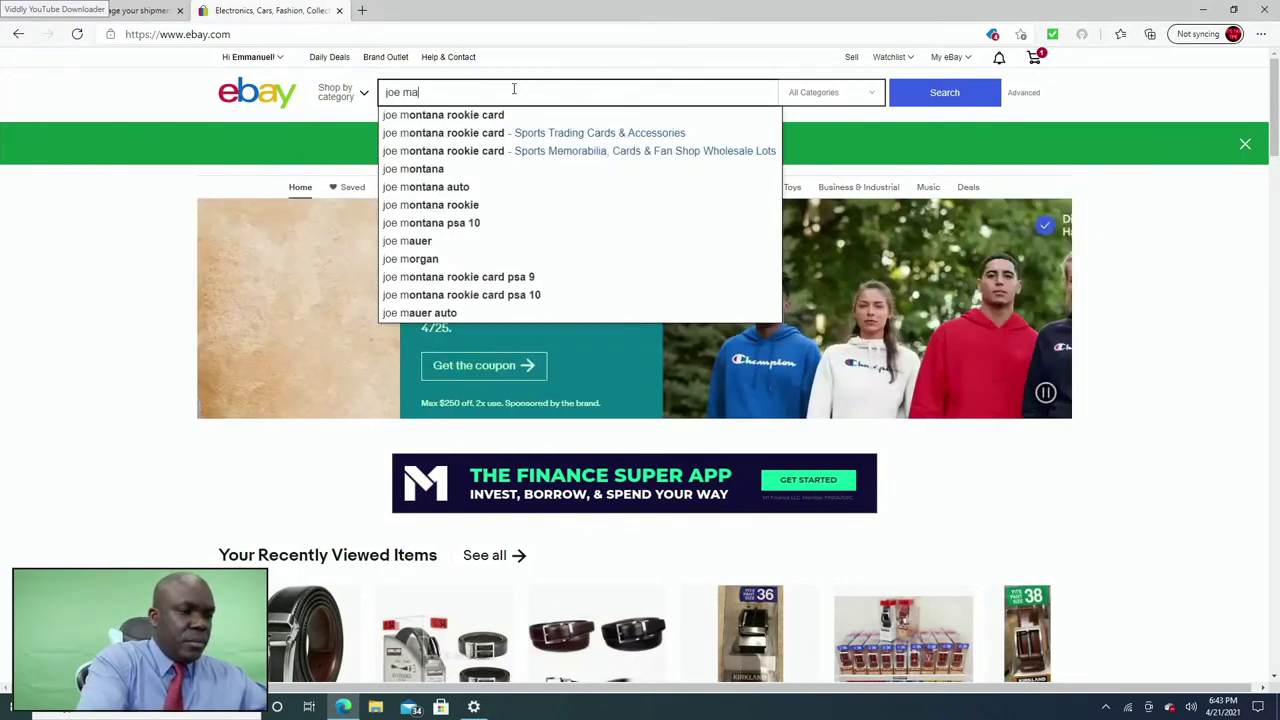
type("lone ")
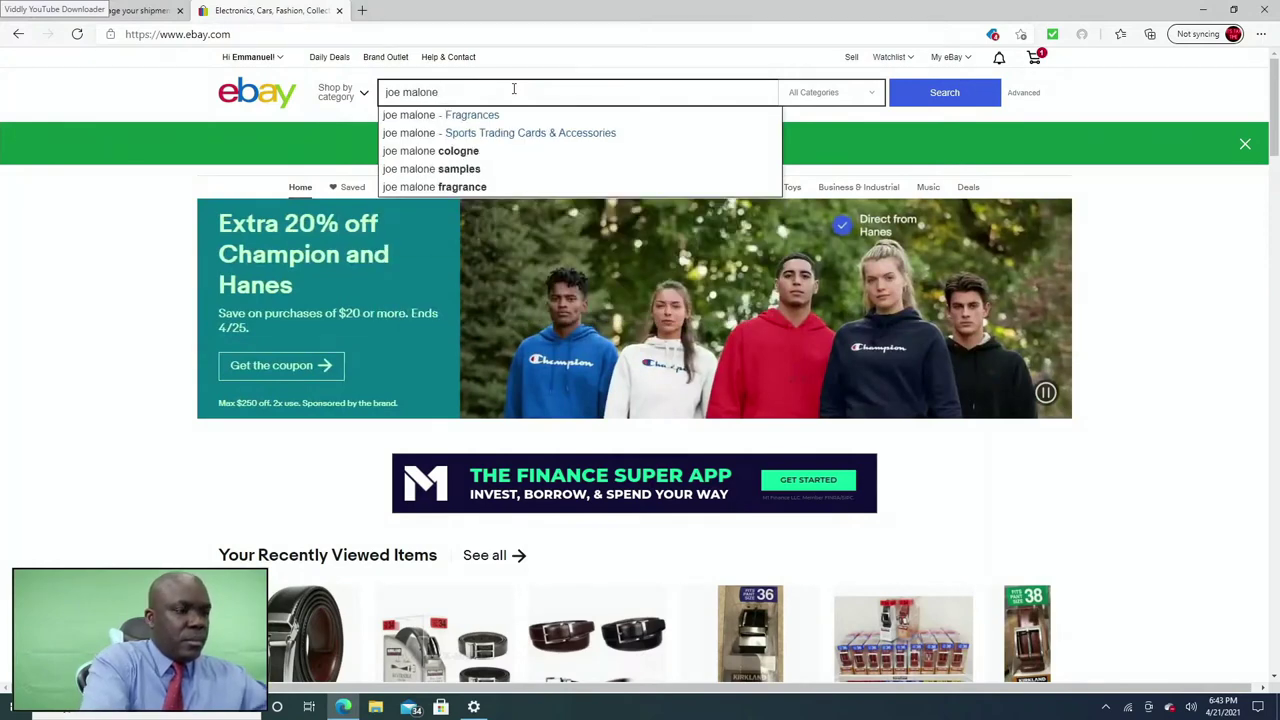
type("leather 3")
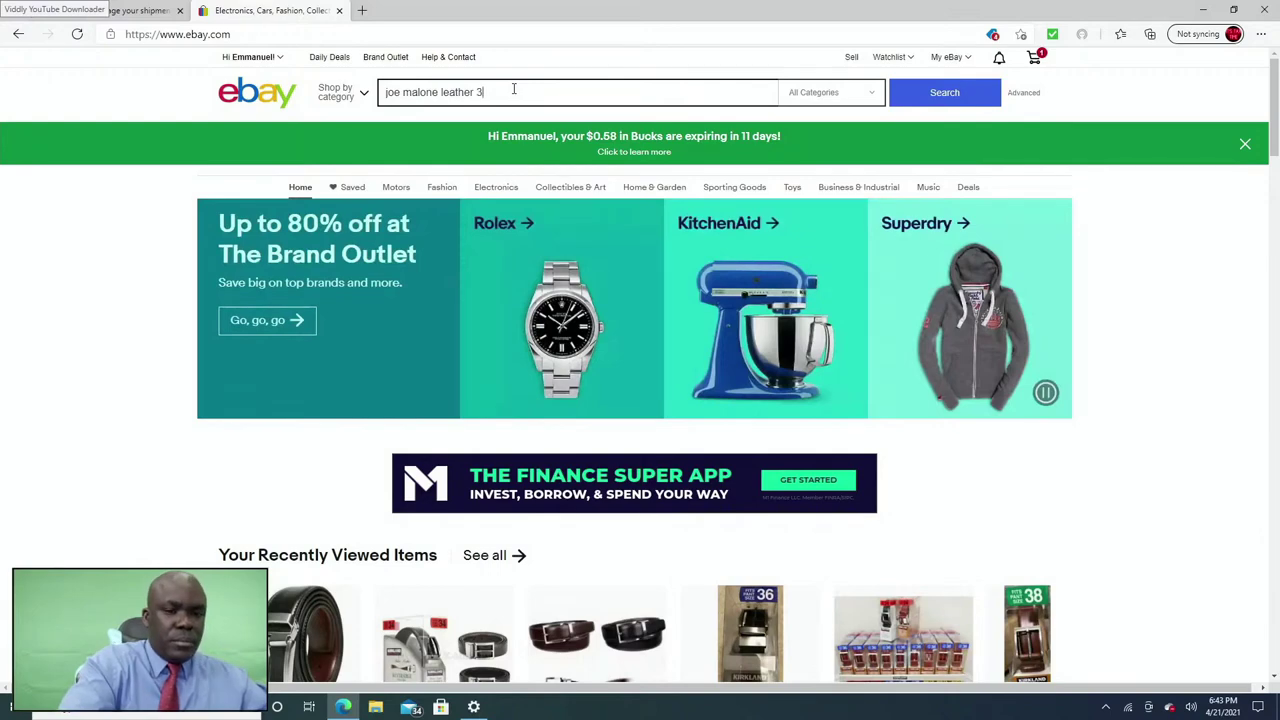
type("0ml")
key("Return")
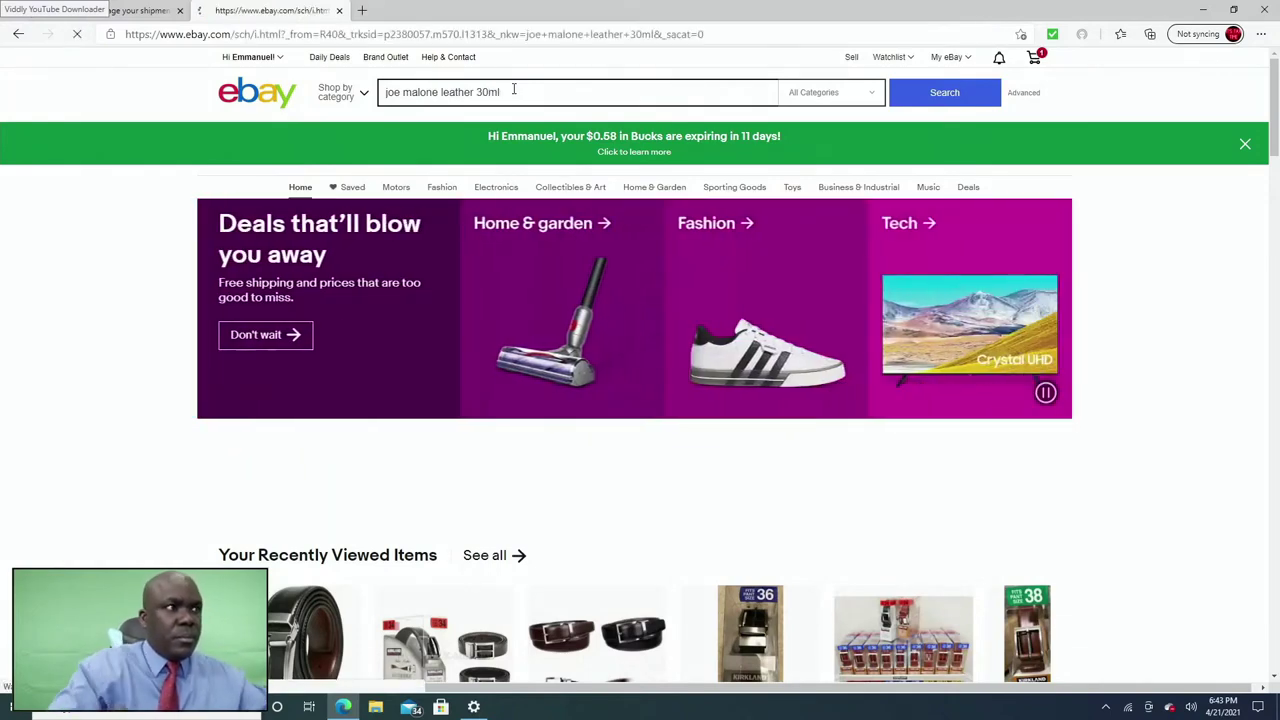
scroll(495, 440, "down", 4)
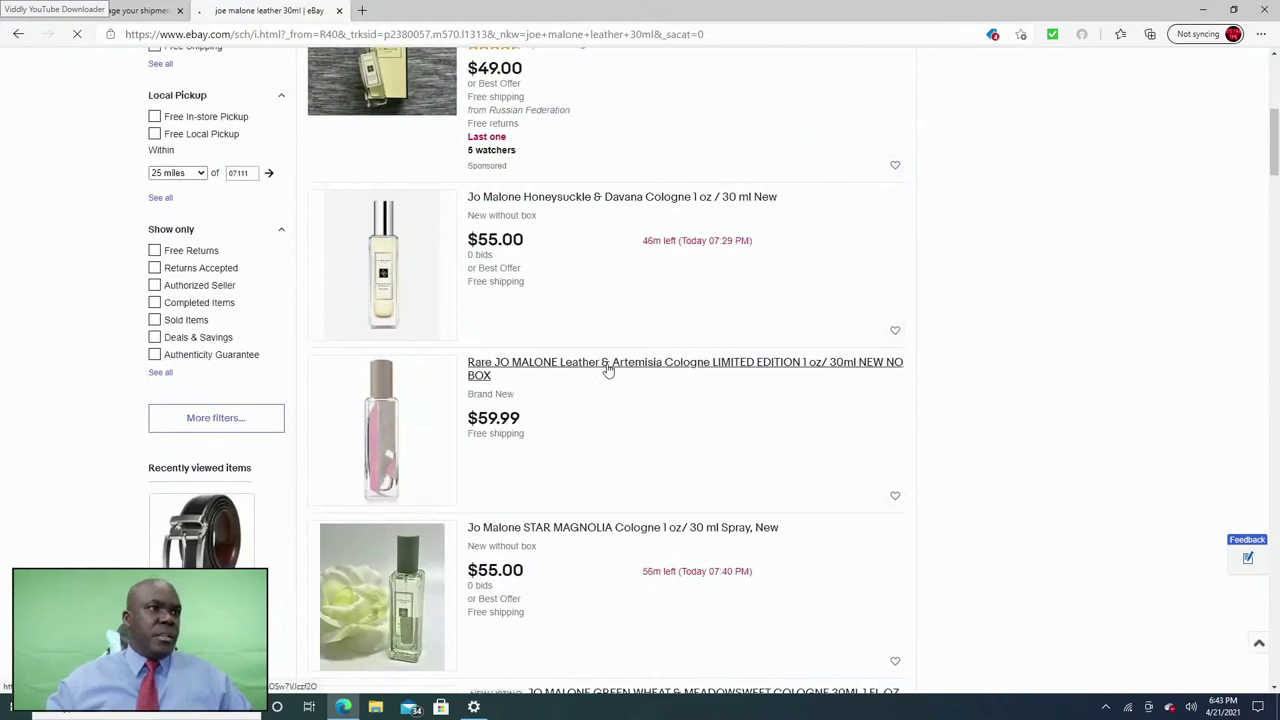
- Open the Rare JO MALONE Leather & Artemisia Cologne listing and copy its title from "Rare" through "1 oz/ 30ml"
scroll(471, 393, "down", 1)
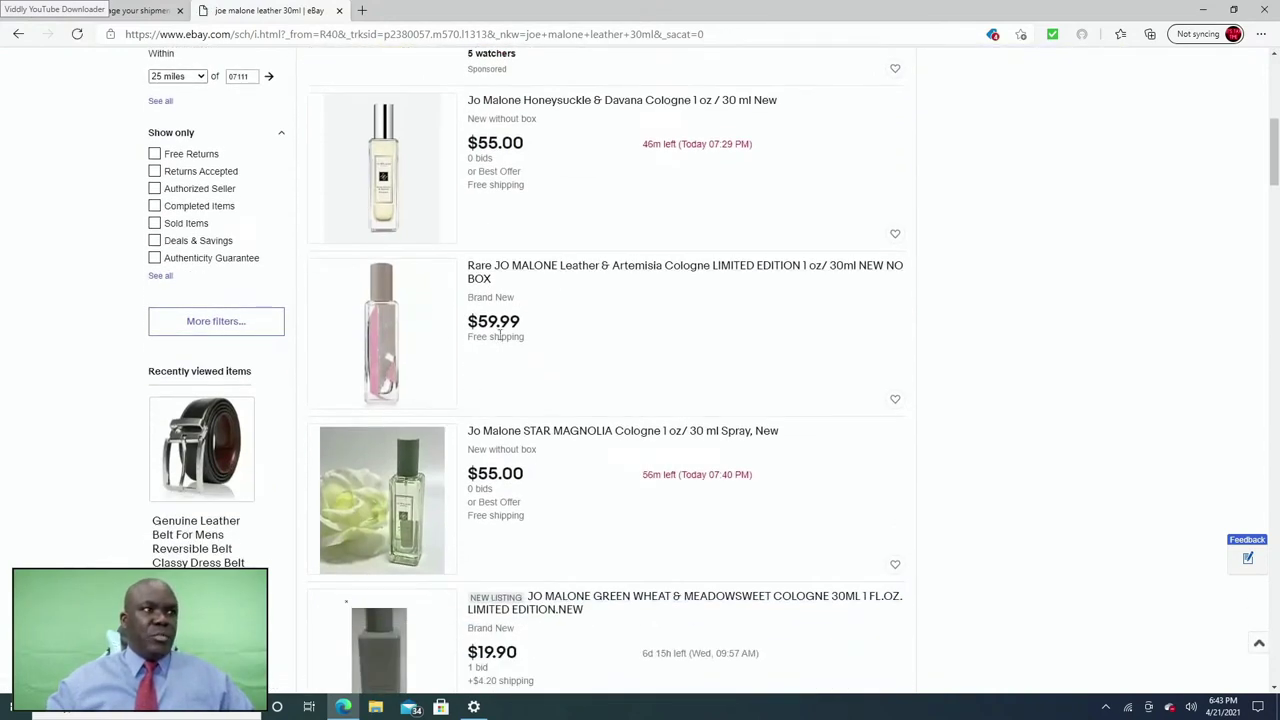
left_click(582, 272)
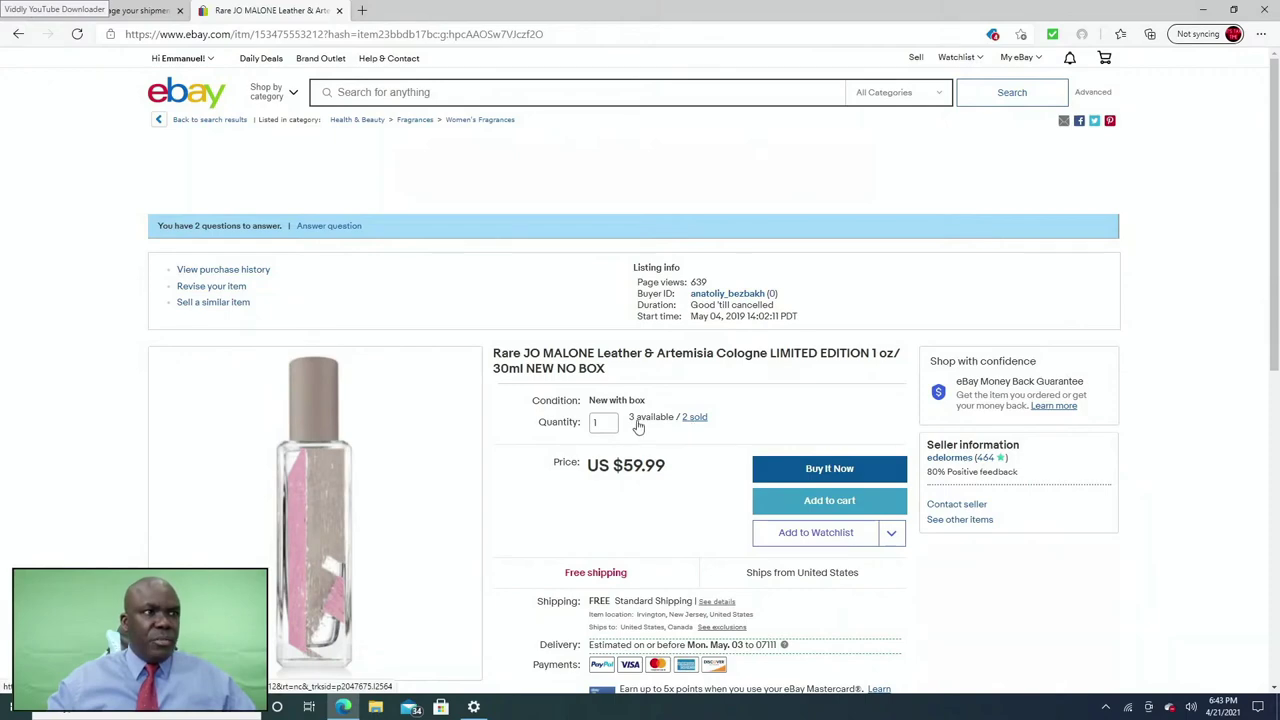
scroll(620, 423, "down", 3)
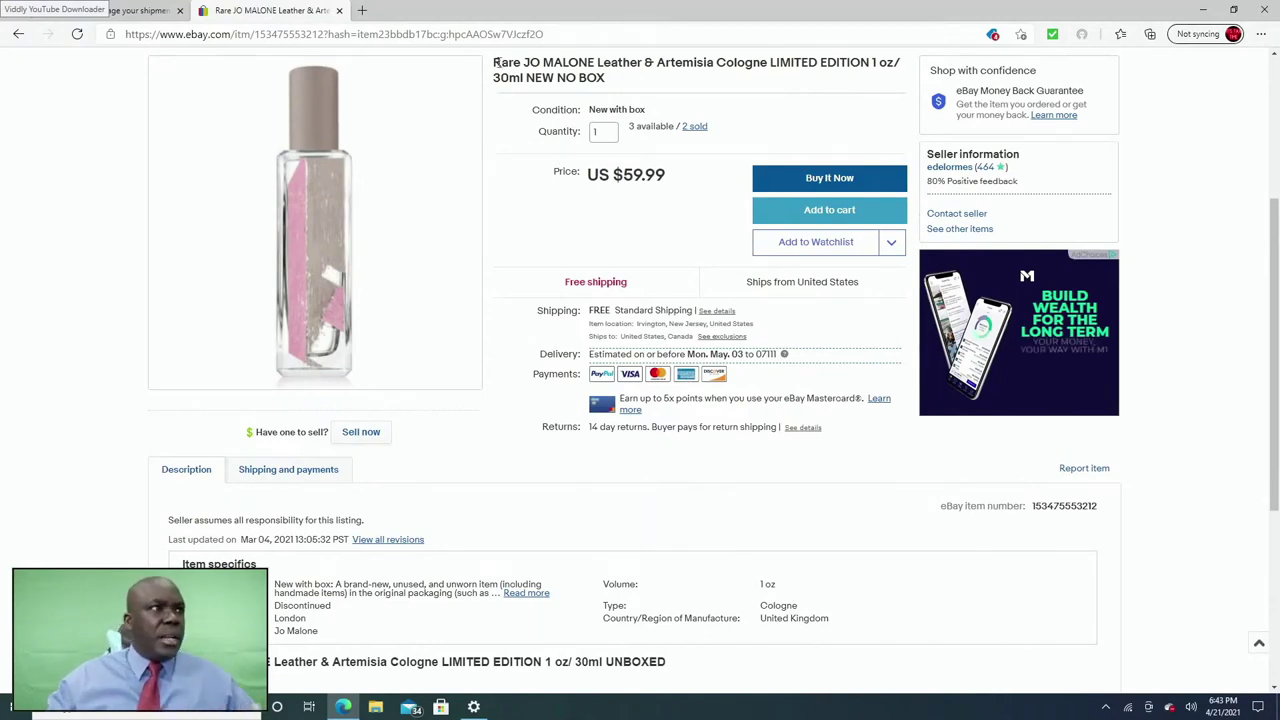
left_click_drag(494, 66, 557, 82)
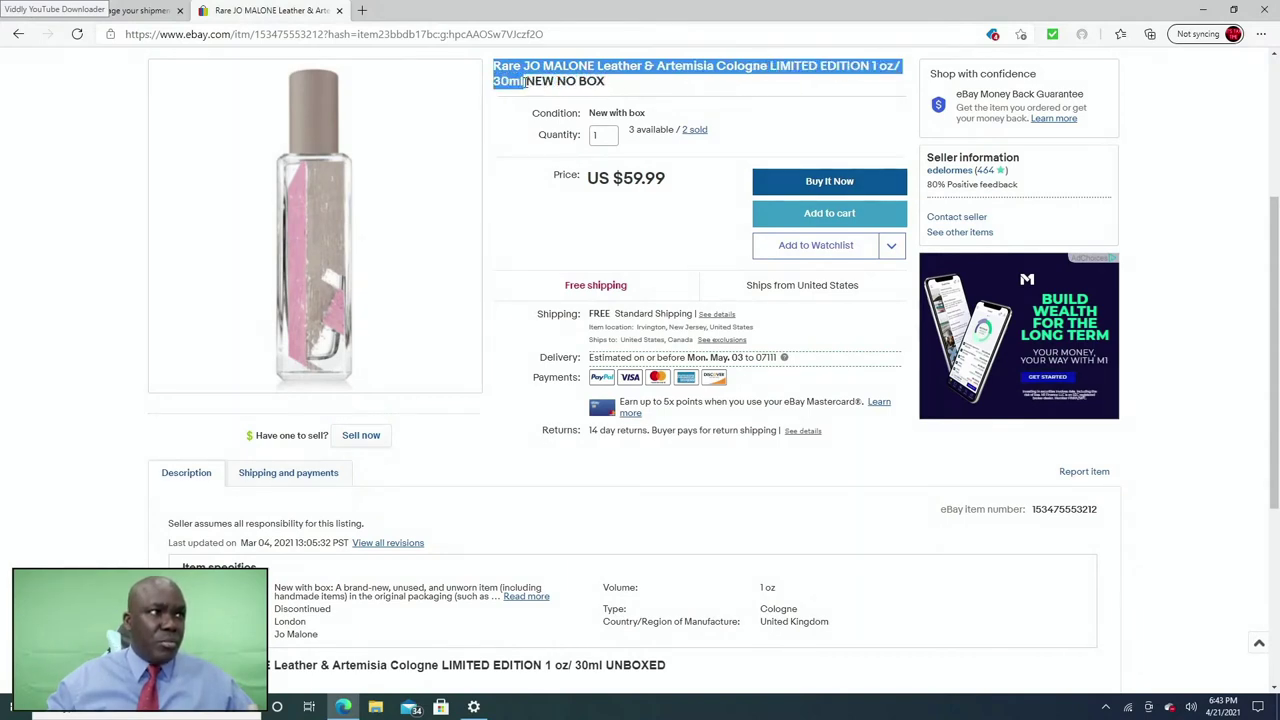
right_click(606, 66)
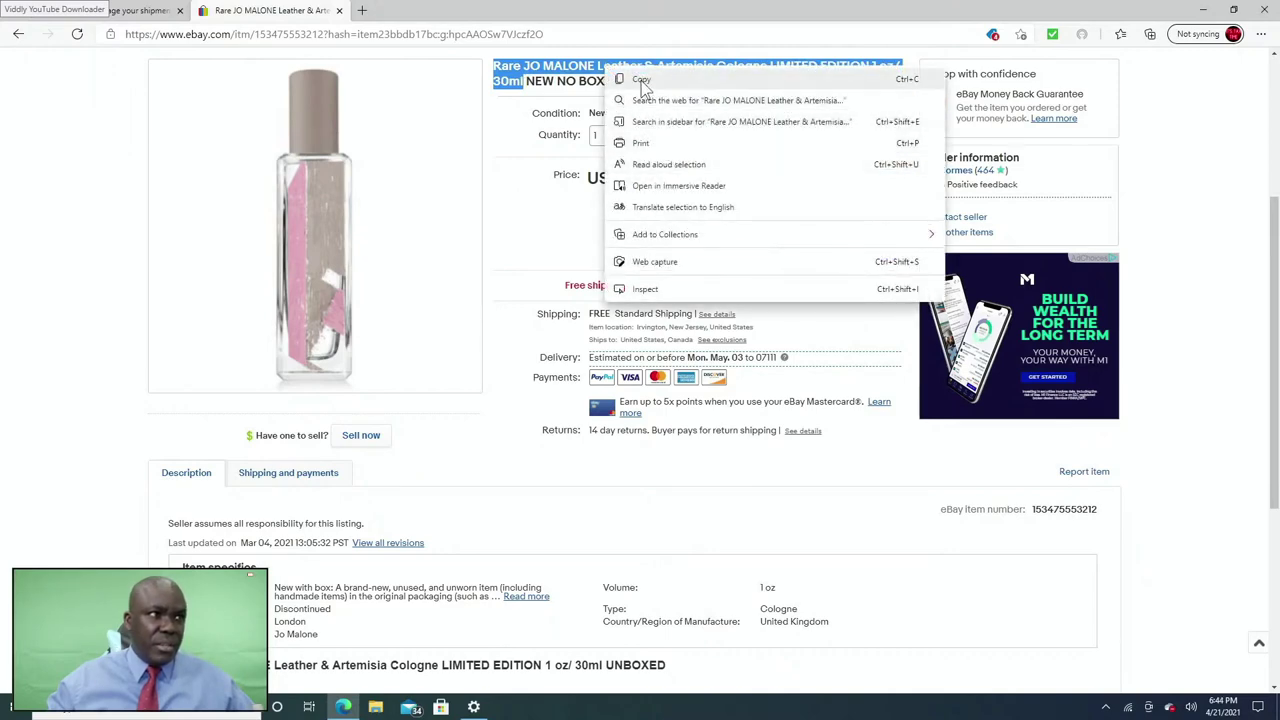
left_click(642, 82)
scroll(438, 126, "up", 3)
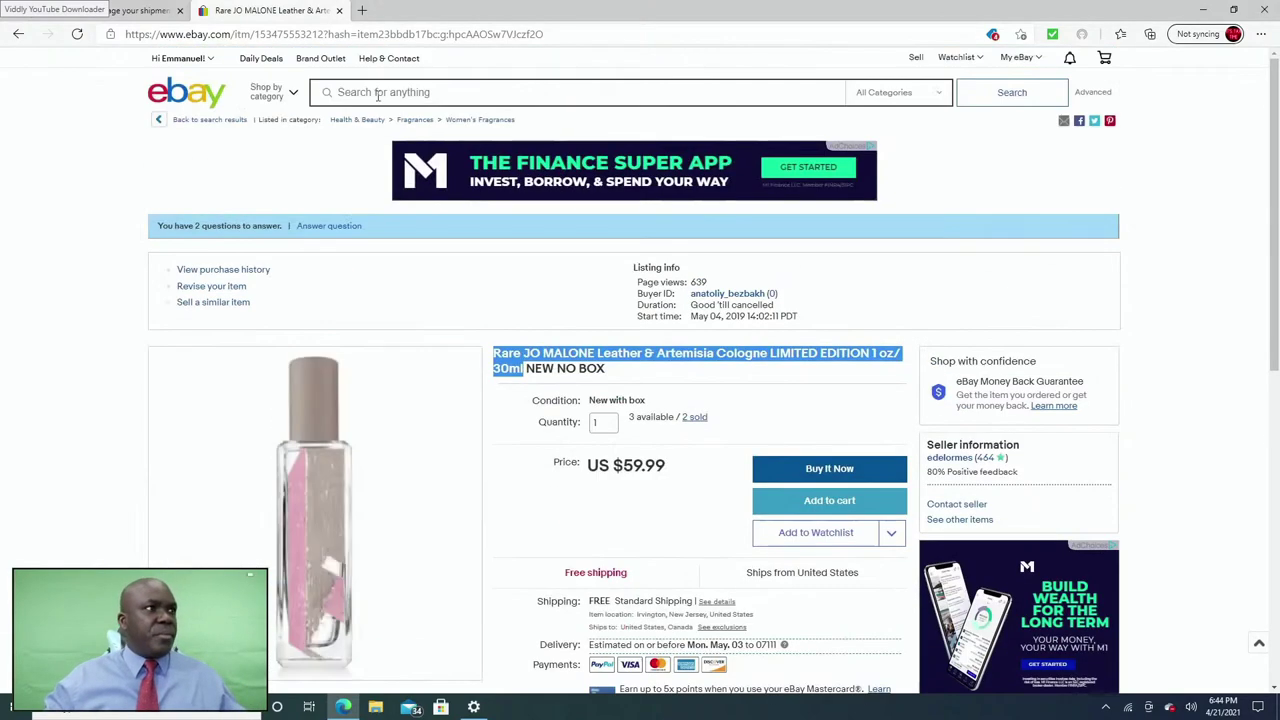
- Return to the ebay.com home page and search for the copied title "Rare JO MALONE Leather & Artemisia Cologne LIMITED EDITION 1 oz/ 30ml"
left_click(19, 35)
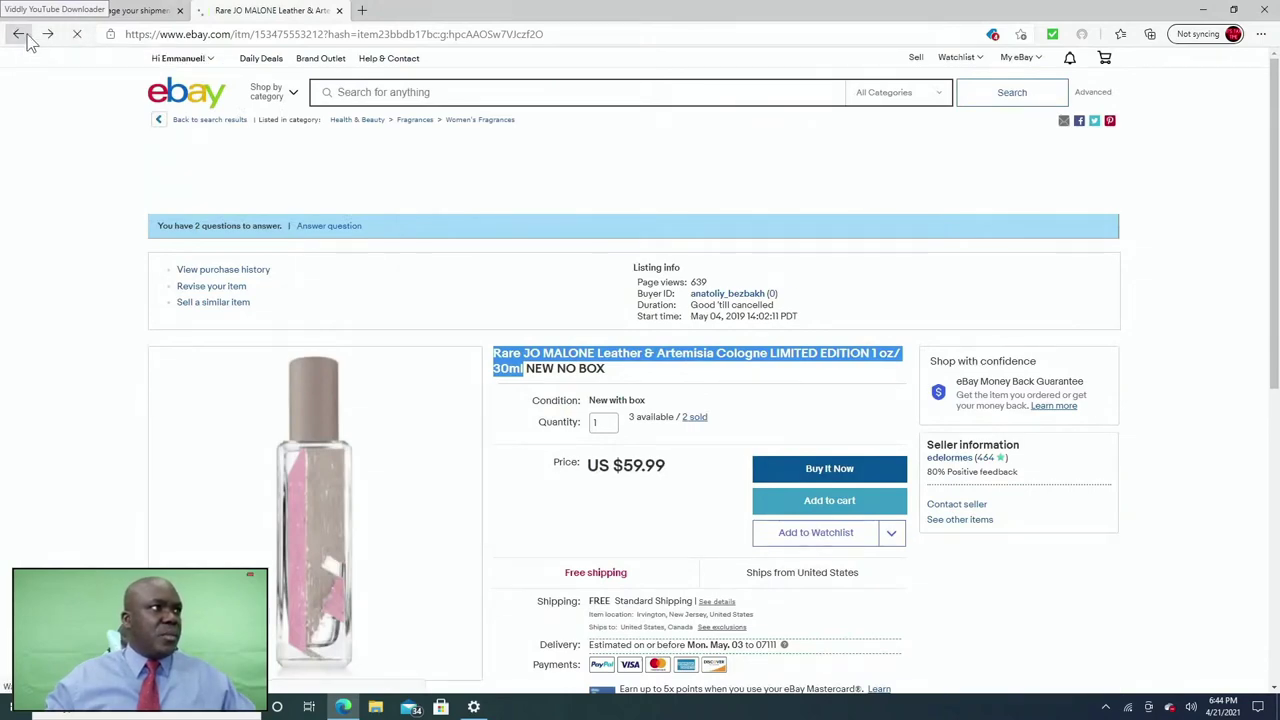
left_click(387, 33)
type("ebay")
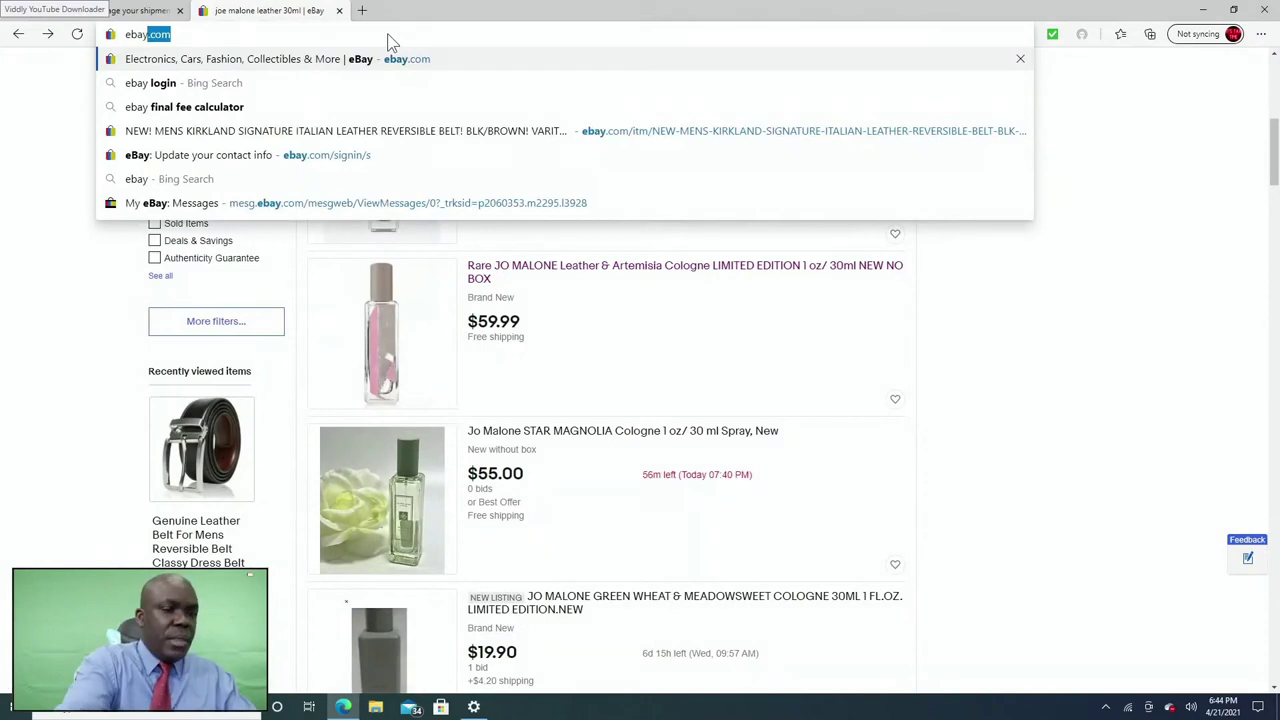
key("Return")
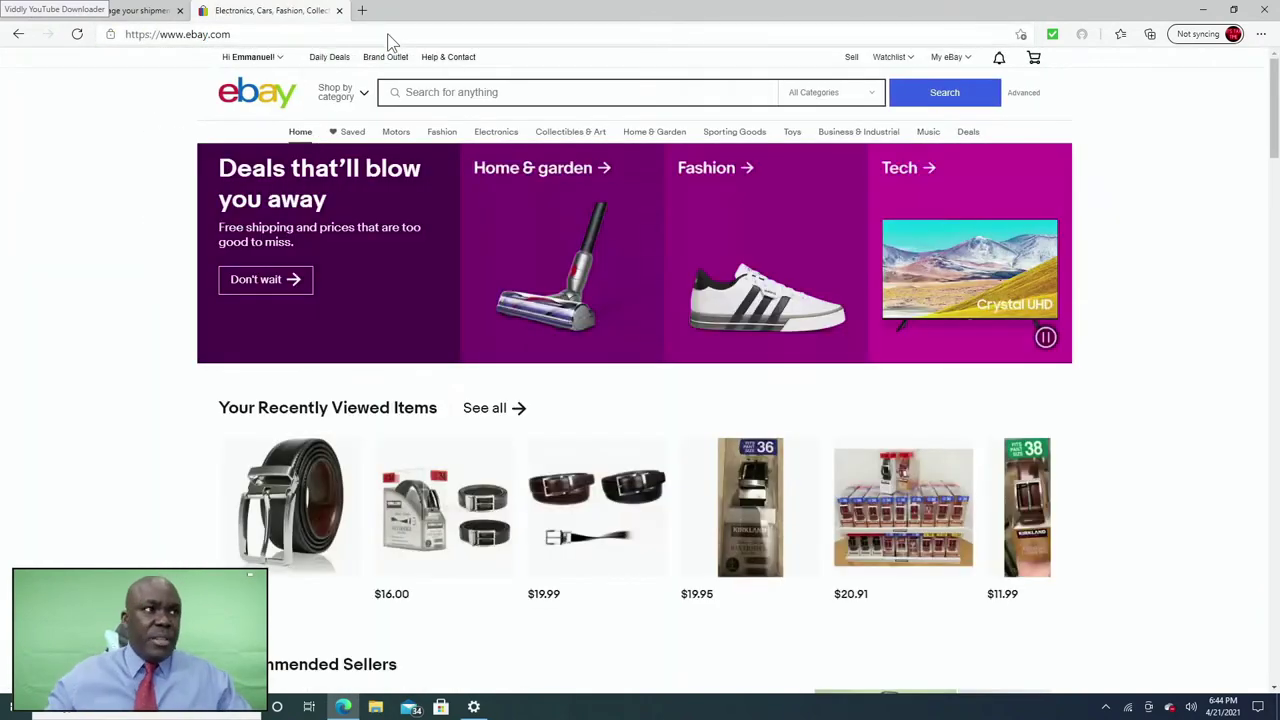
left_click(520, 92)
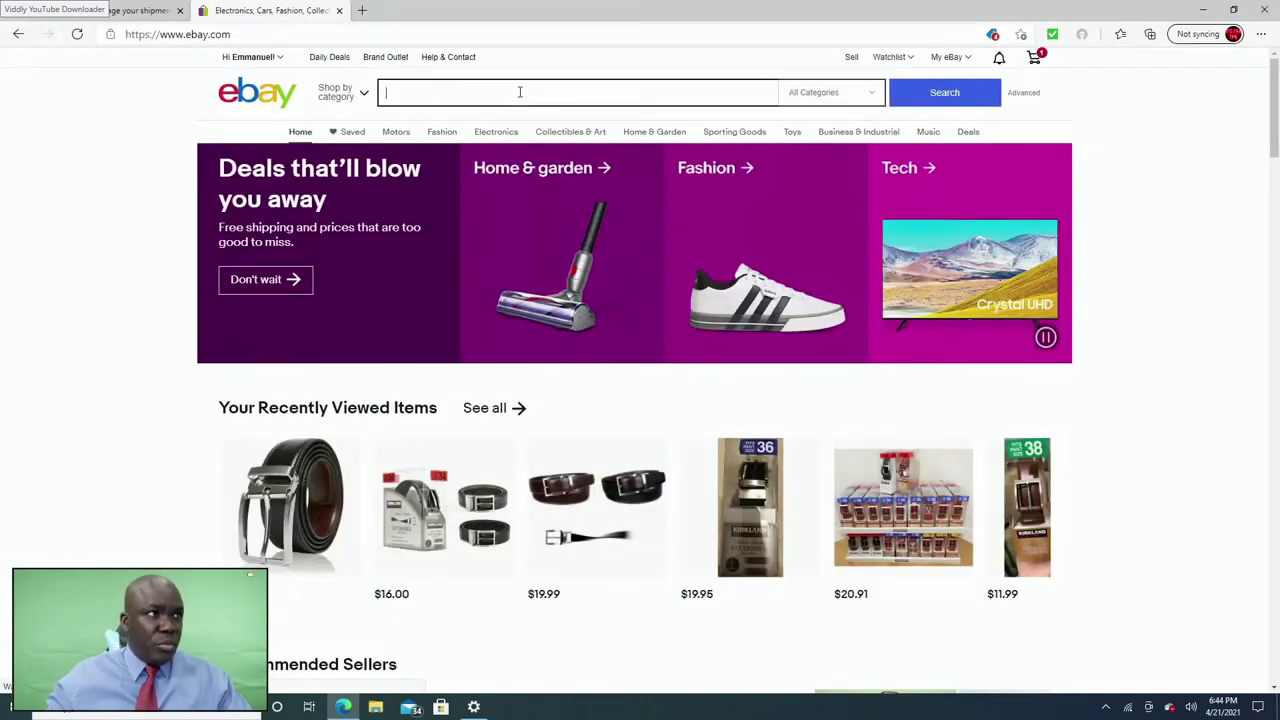
right_click(520, 90)
left_click(551, 223)
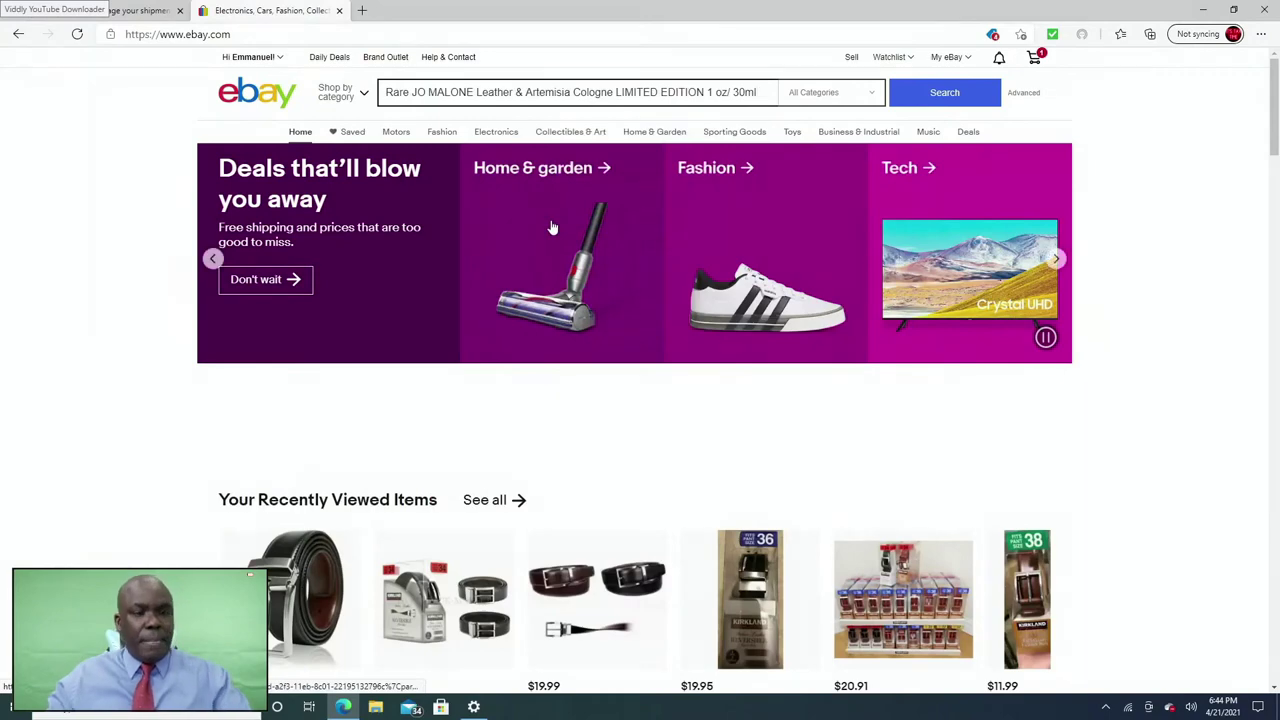
key("Return")
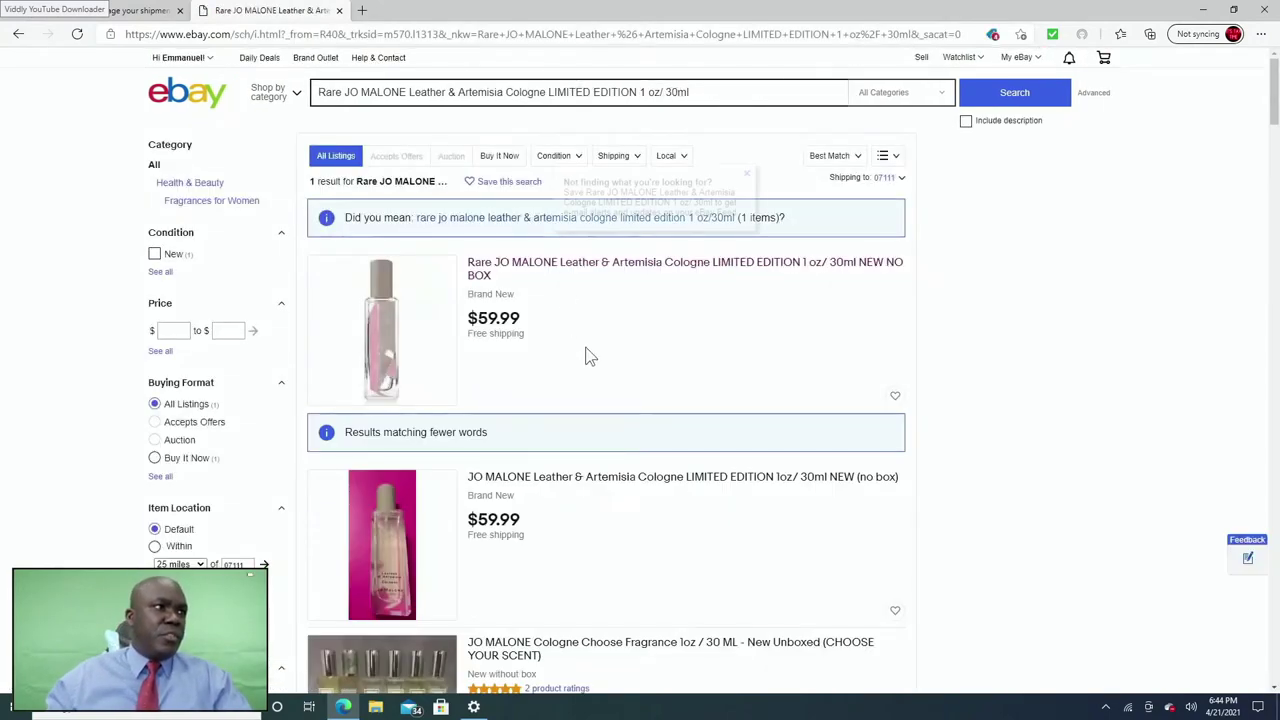
- Review the competing listing "JO MALONE Leather & Artemisia Cologne LIMITED EDITION 1oz/ 30ml NEW (no box)" and return to the results
scroll(546, 336, "down", 5)
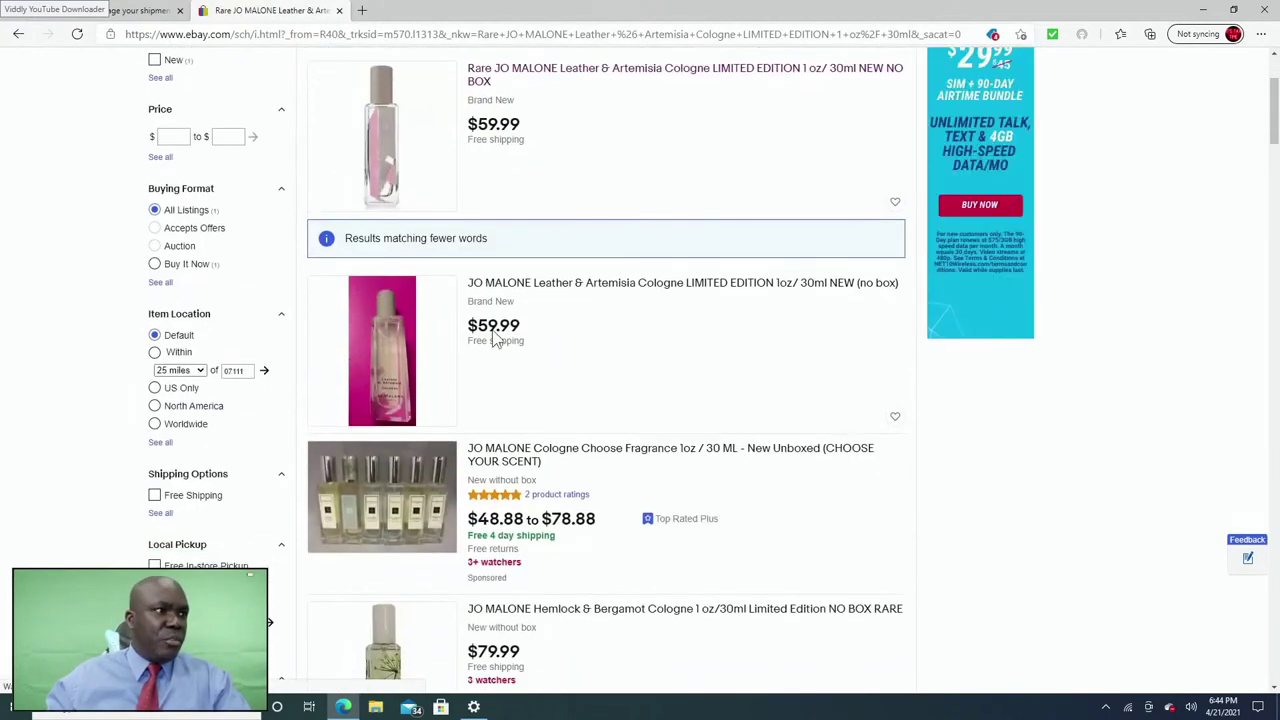
scroll(492, 330, "up", 3)
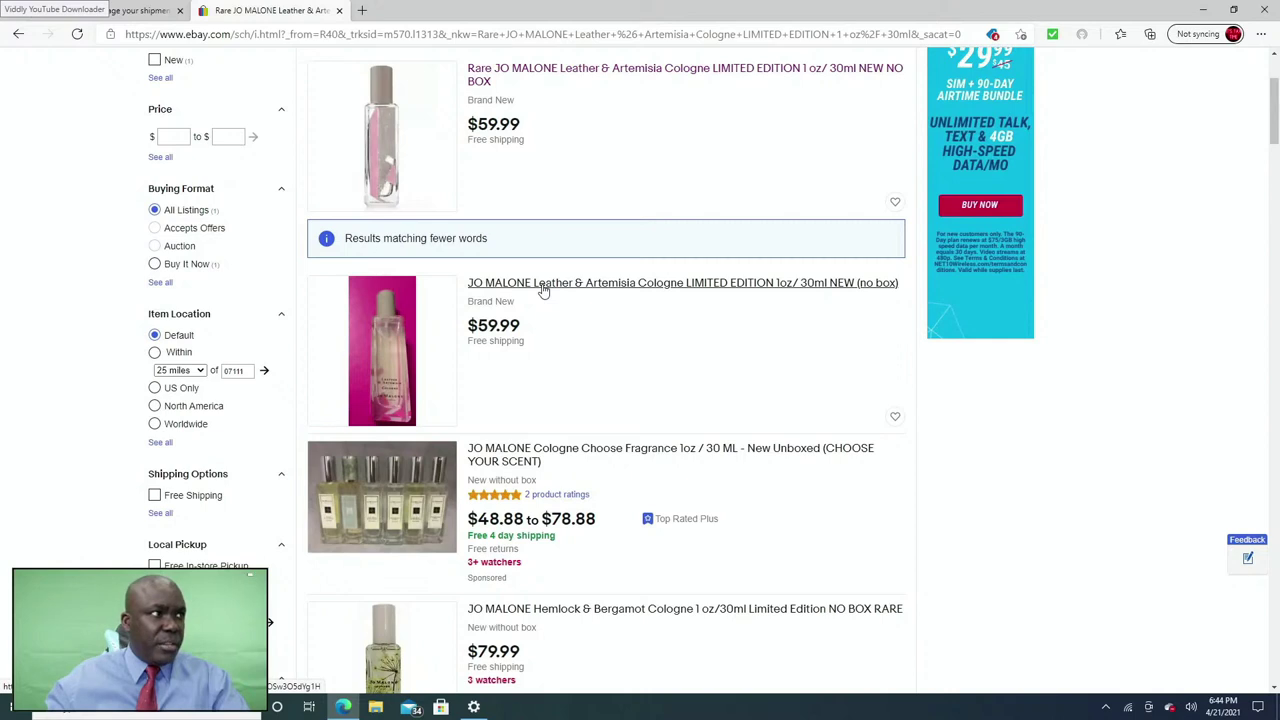
left_click(613, 288)
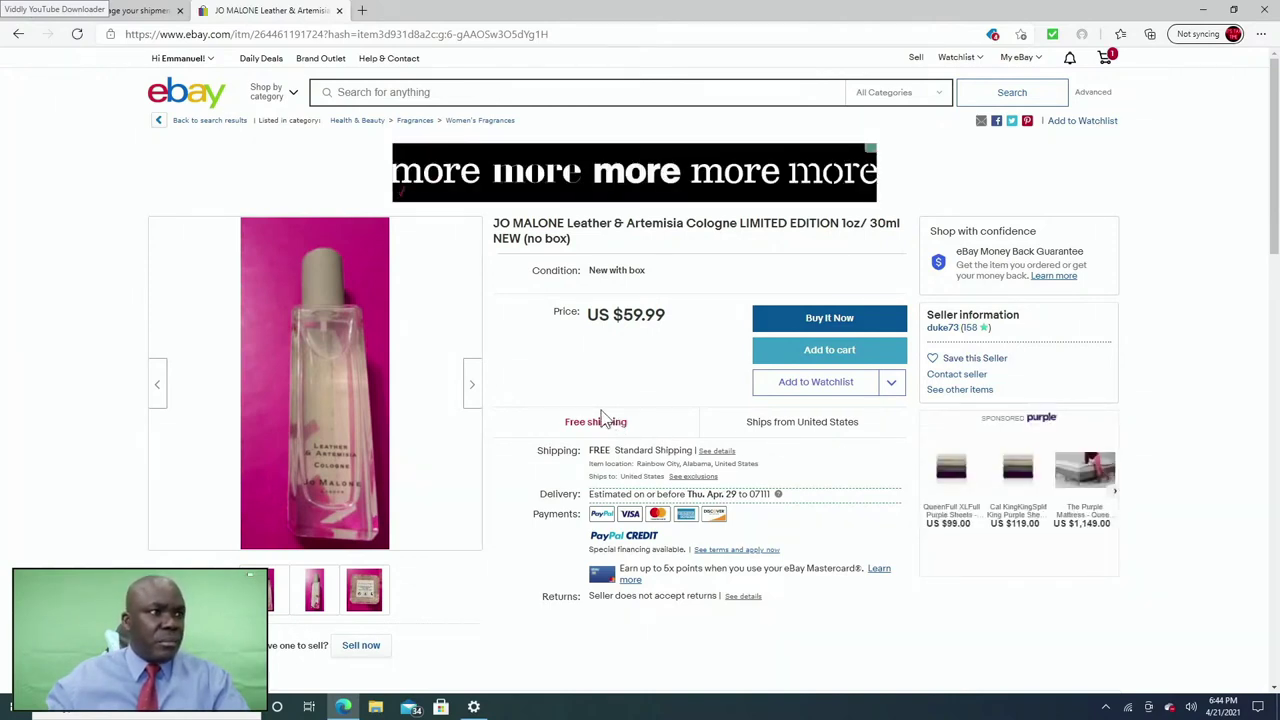
scroll(601, 418, "down", 2)
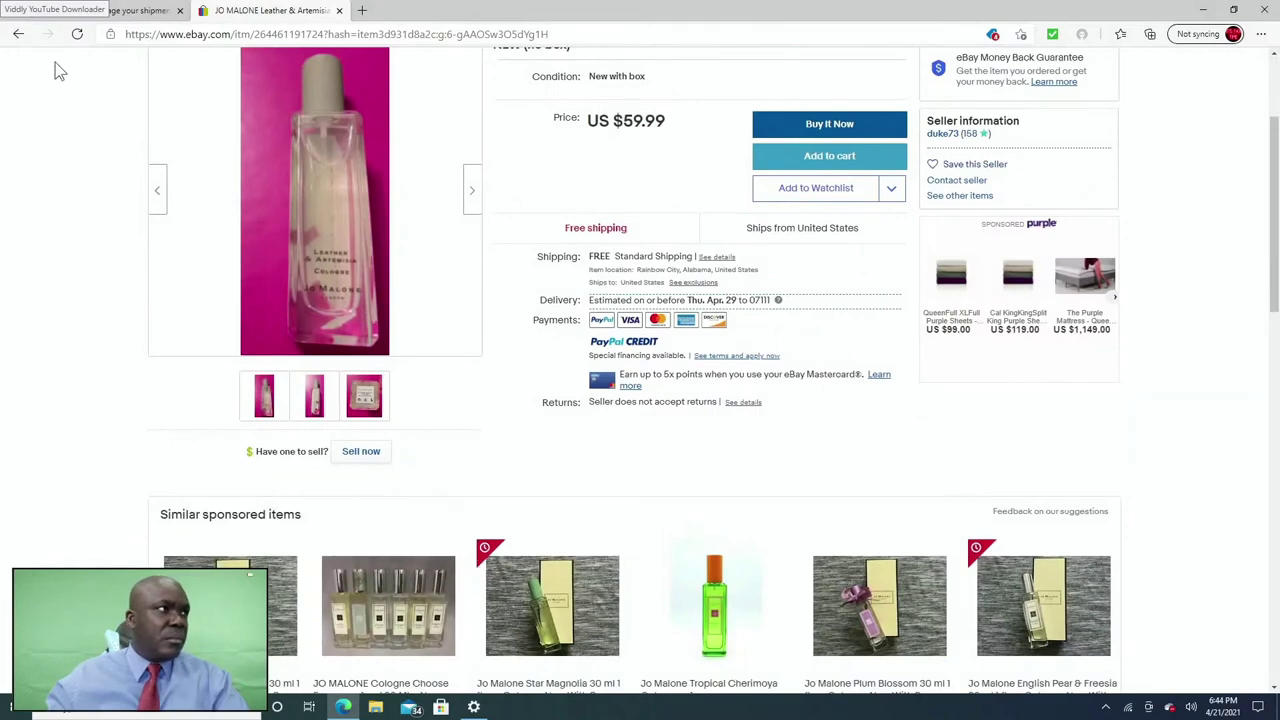
left_click(18, 35)
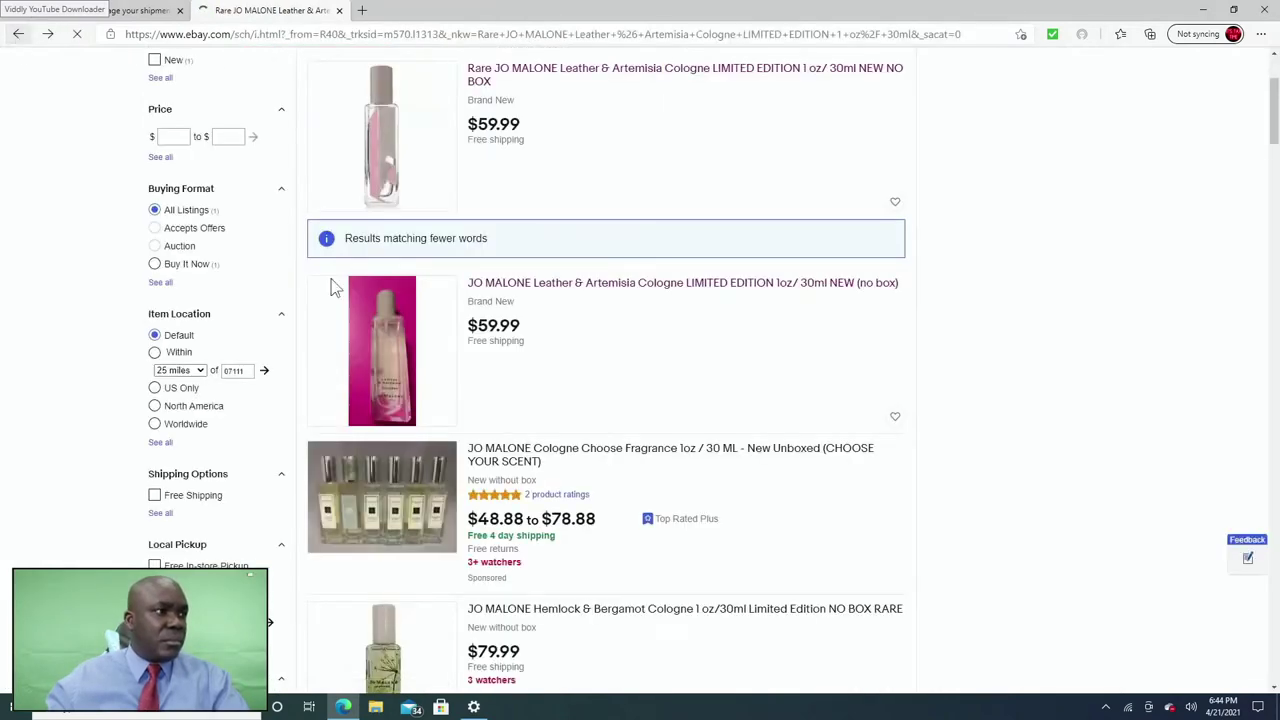
- Find the "Jo Malone Leather & Artemisia Cologne Spray 1 oz / 30 ml New Unboxed" listing, check its price, and return to the results
scroll(400, 322, "down", 5)
scroll(405, 322, "down", 5)
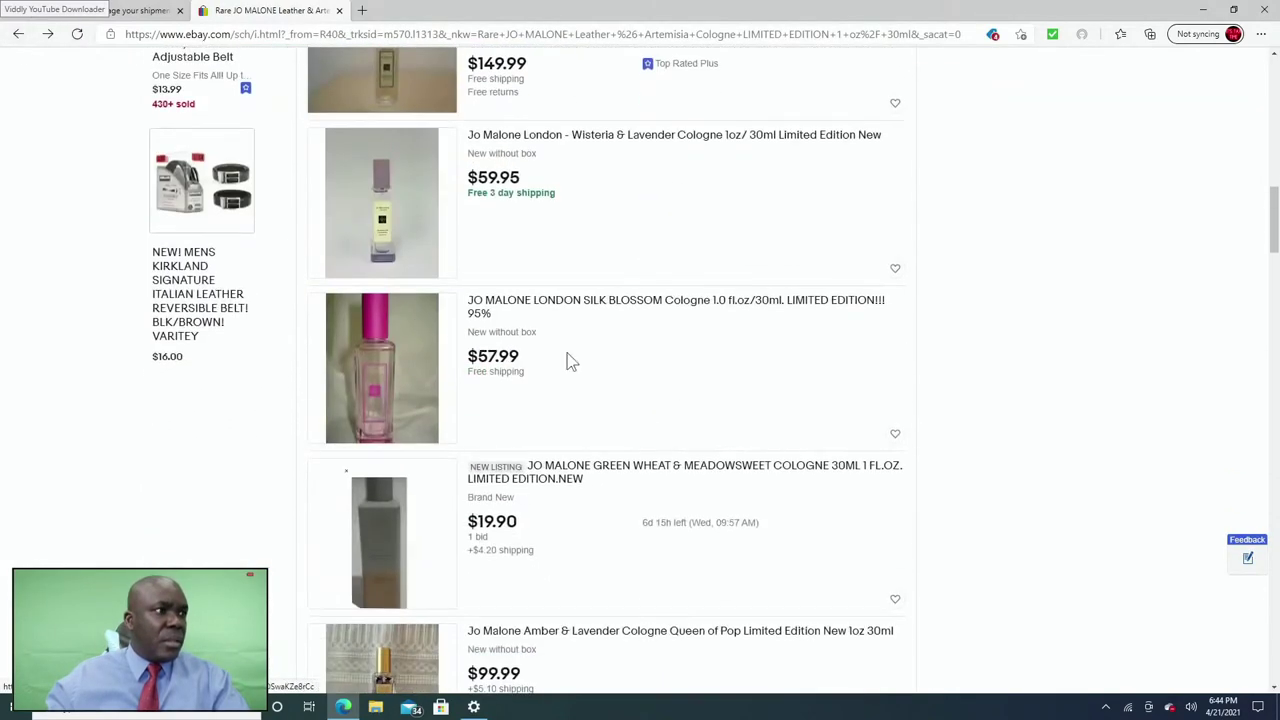
scroll(604, 368, "down", 3)
scroll(606, 369, "down", 3)
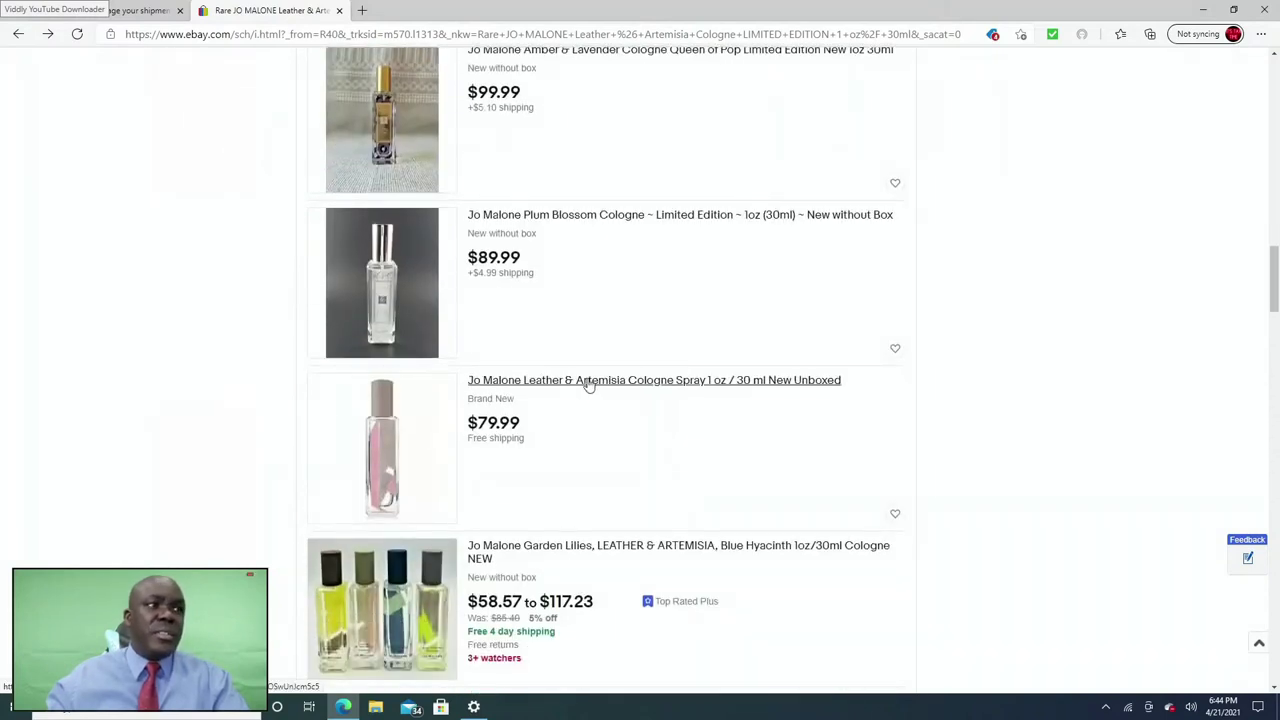
left_click(591, 385)
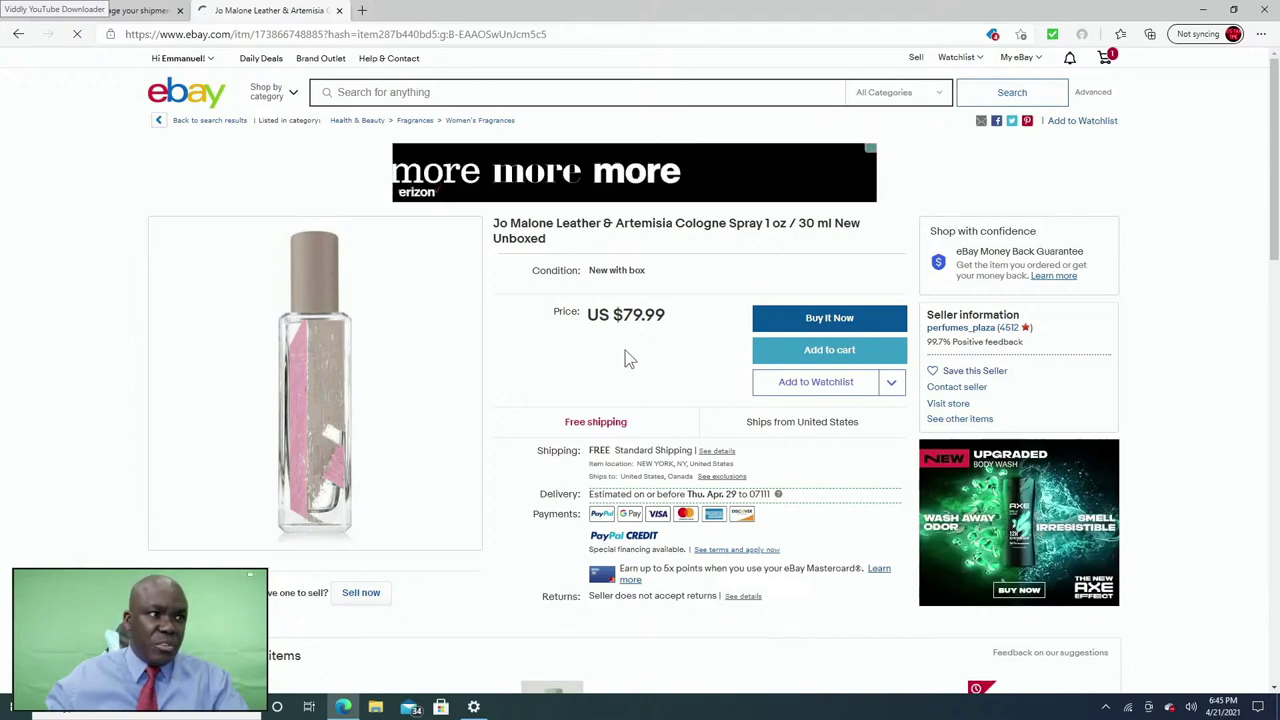
left_click(18, 36)
- Check the price of the Leather & Artemisia fragrance option in the Jo Malone Garden Lilies multi-scent listing, and return to the results
scroll(525, 324, "down", 3)
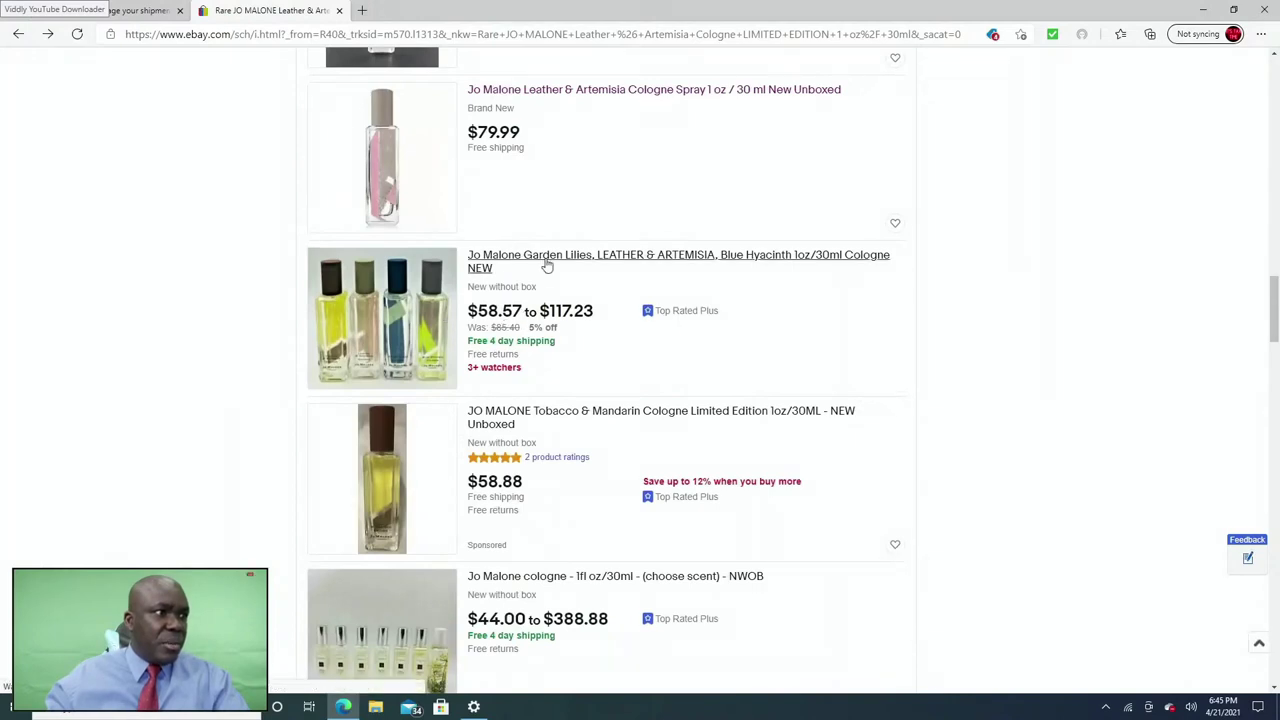
left_click(547, 265)
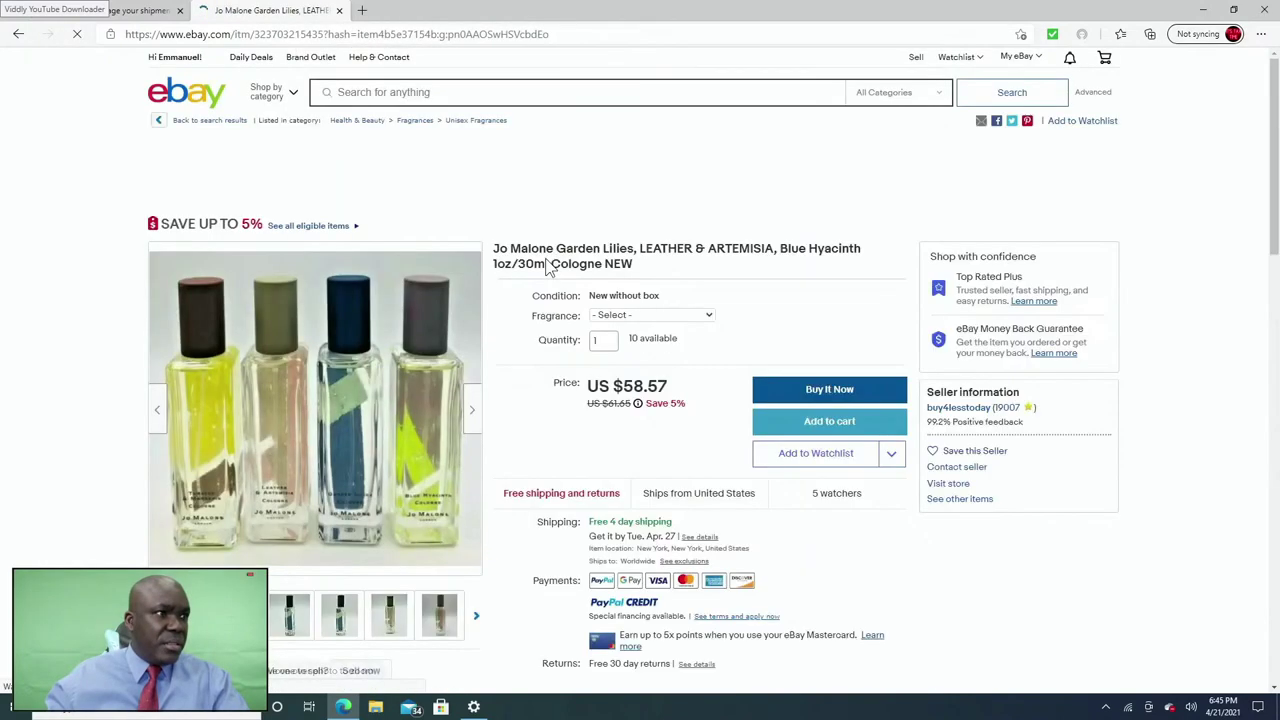
left_click(635, 315)
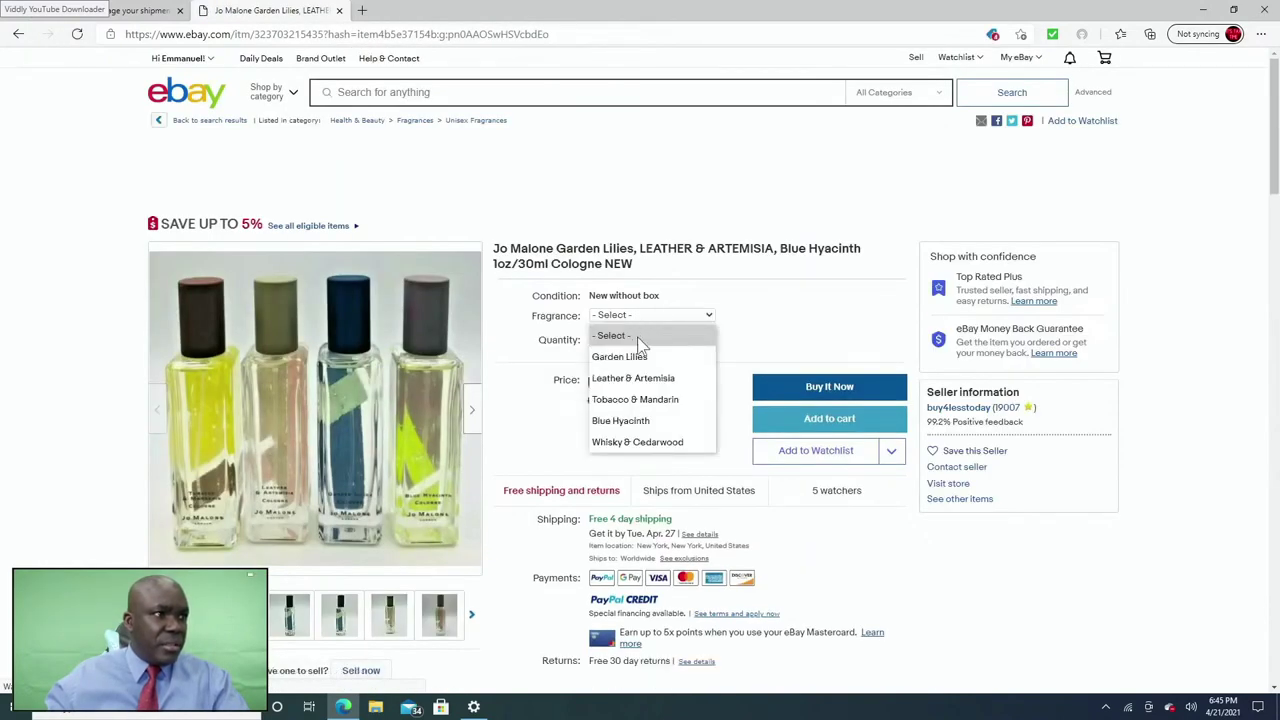
left_click(648, 380)
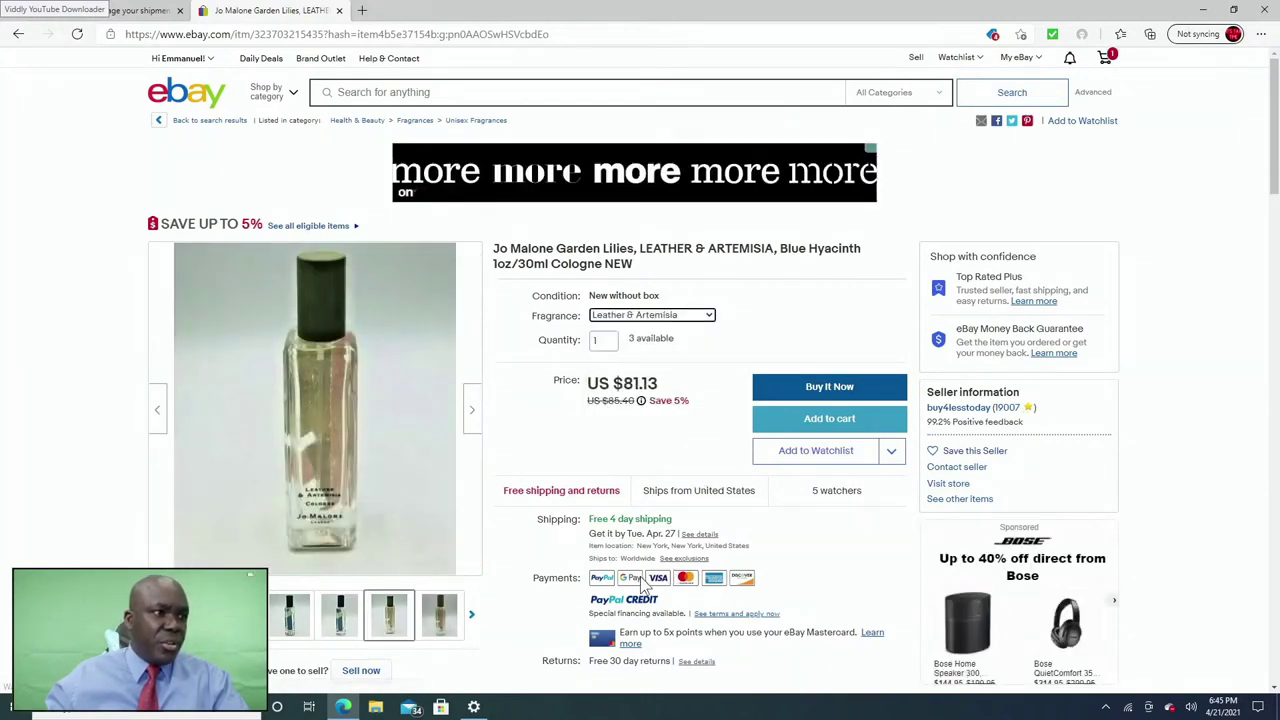
left_click(18, 34)
- Find the "Jo Malone LEATHER & ARTEMISIA 1oz/30ml Cologne (Originally Without Box)" listing, review it, and return to the results
scroll(492, 360, "down", 10)
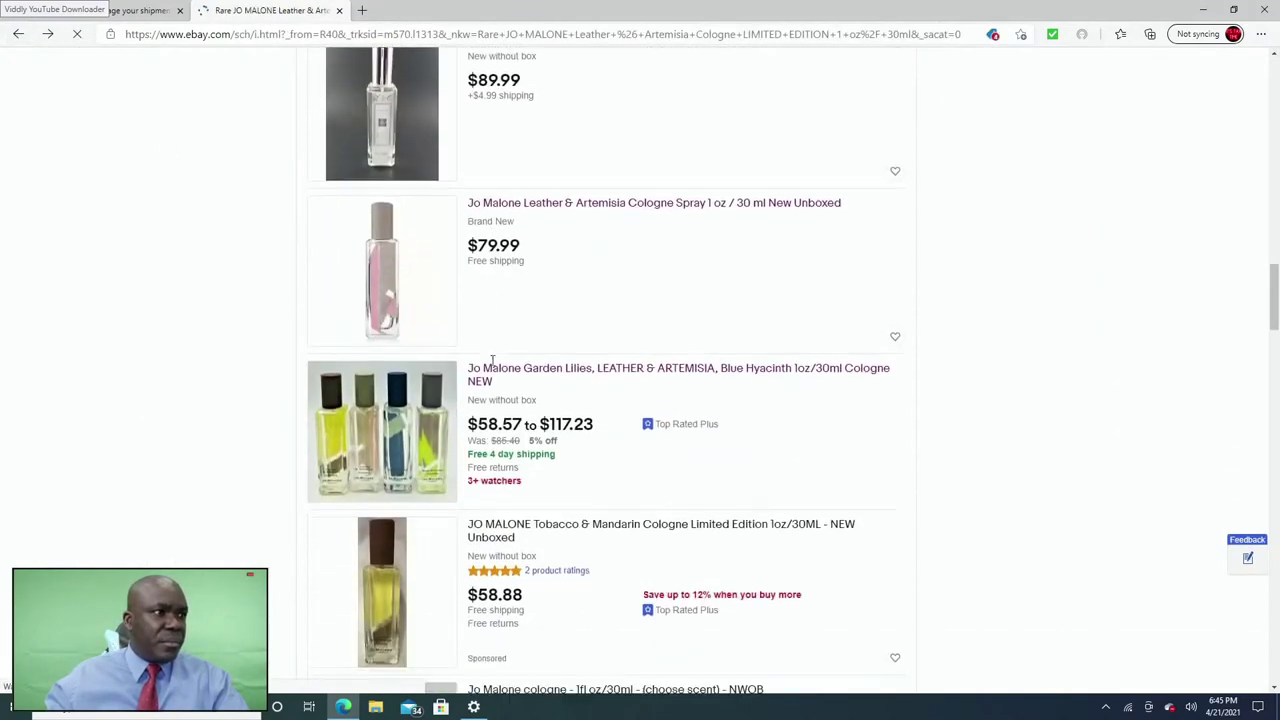
scroll(515, 380, "down", 8)
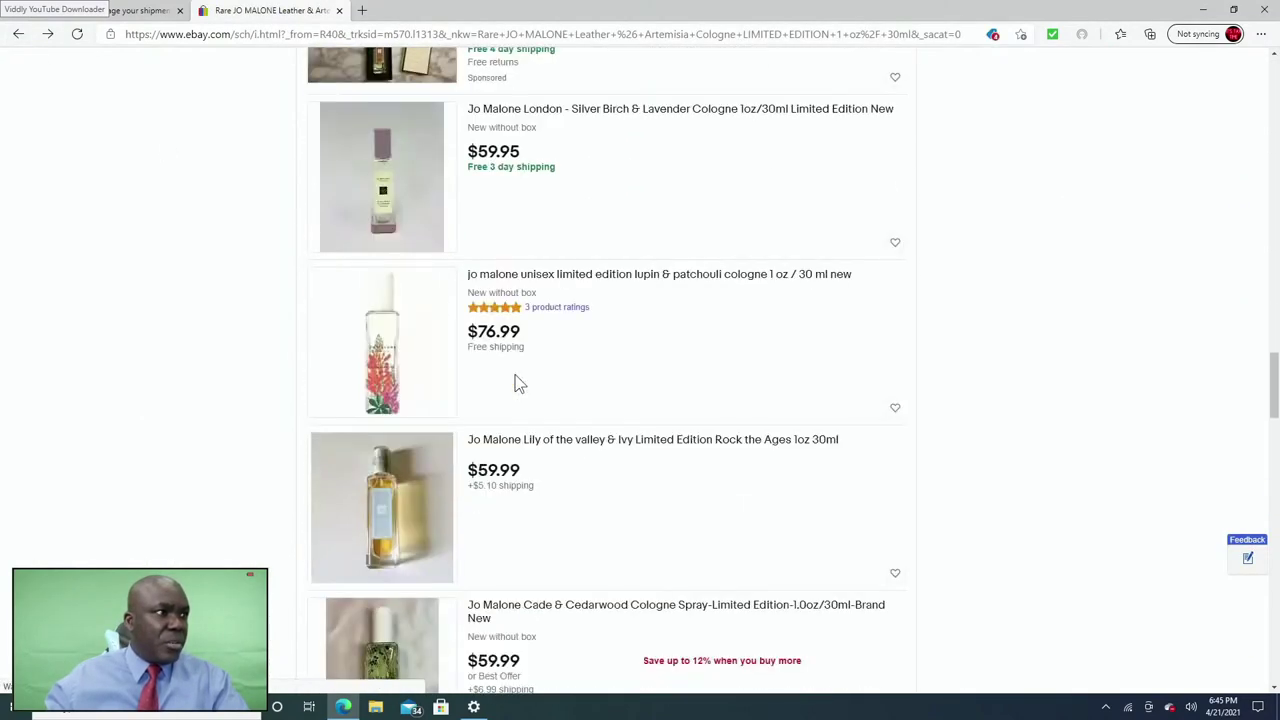
scroll(517, 380, "down", 1)
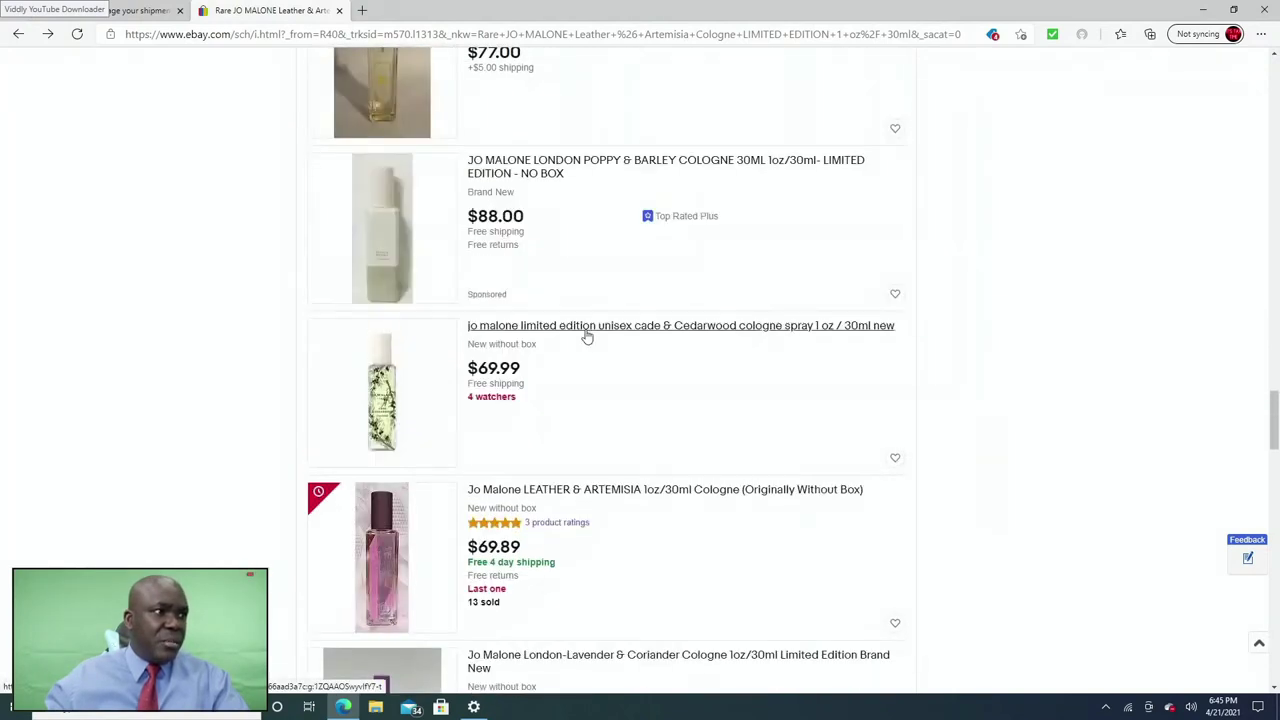
left_click(580, 490)
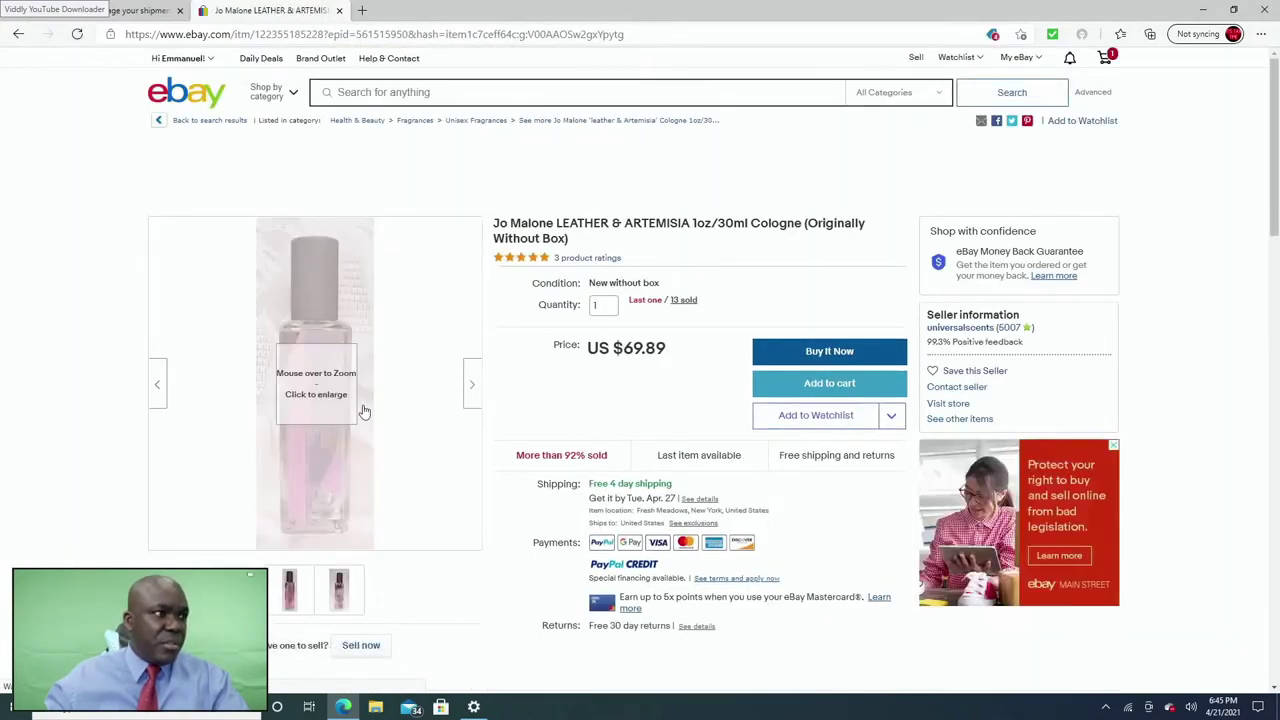
left_click(18, 34)
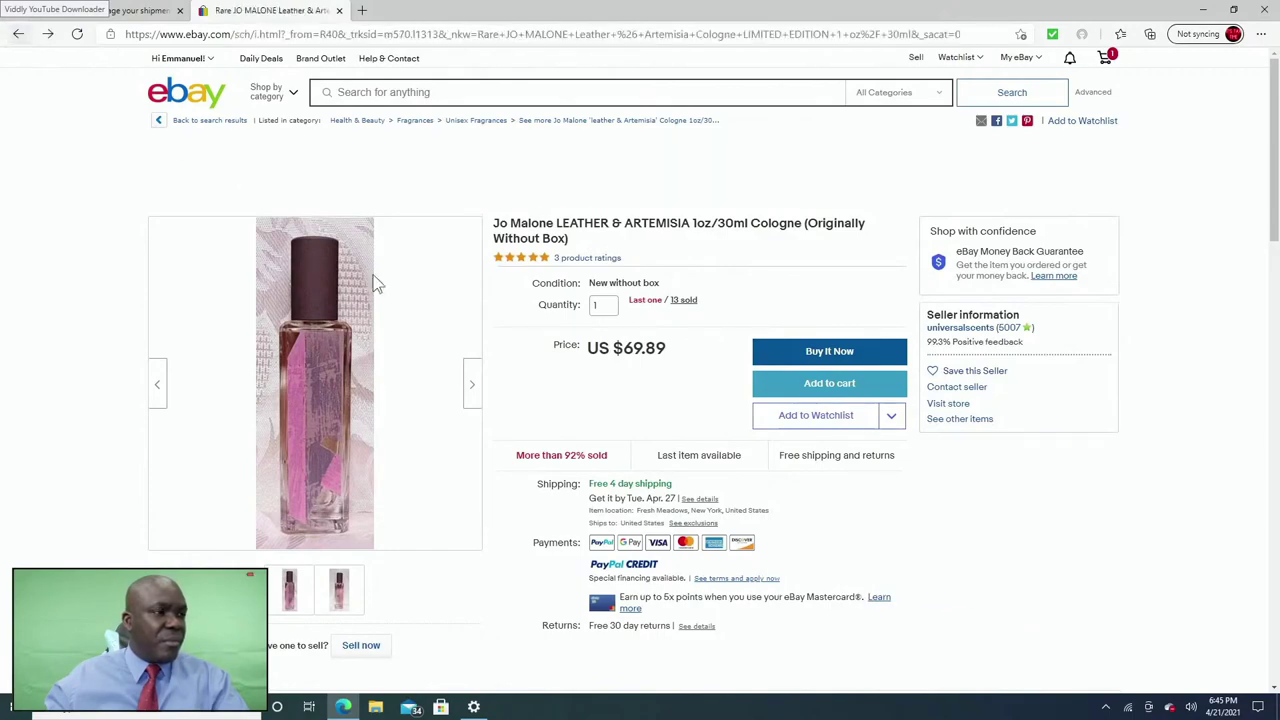
- Sort the search results by Price + Shipping: lowest first, check the Rare JO MALONE Leather & Artemisia listing, and return to the results
scroll(523, 380, "down", 8)
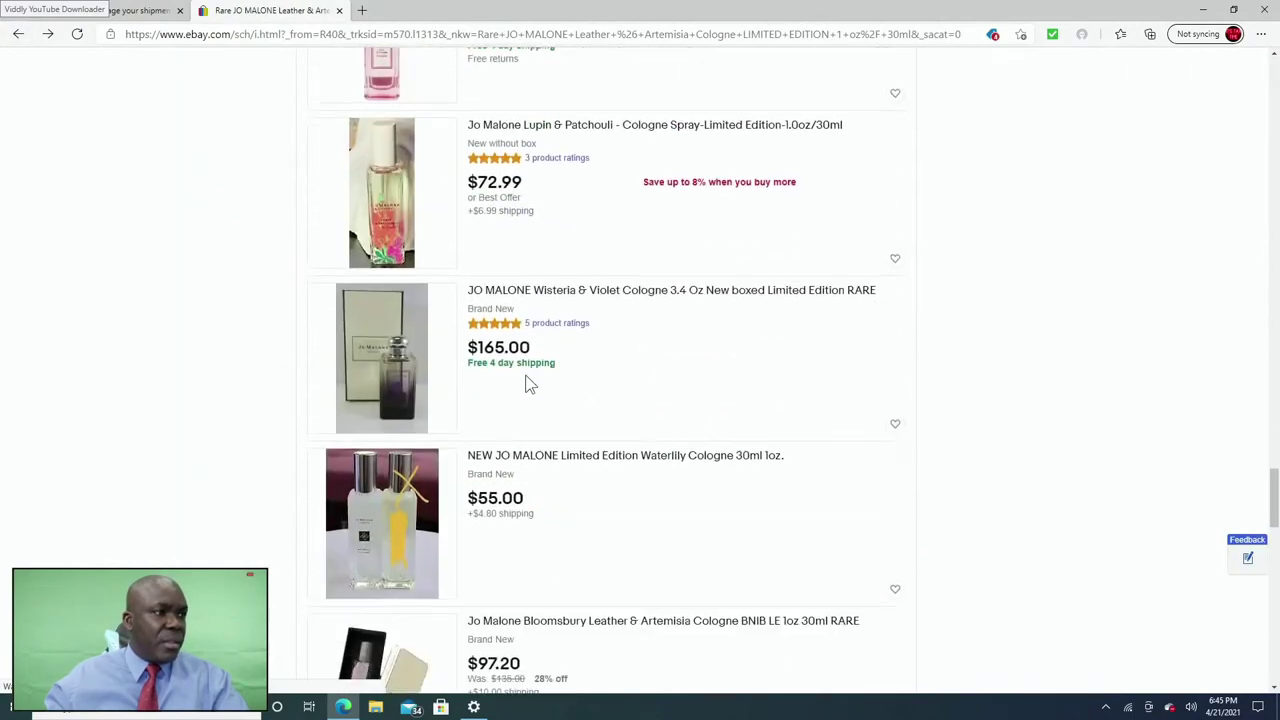
scroll(640, 380, "up", 9)
scroll(673, 361, "up", 10)
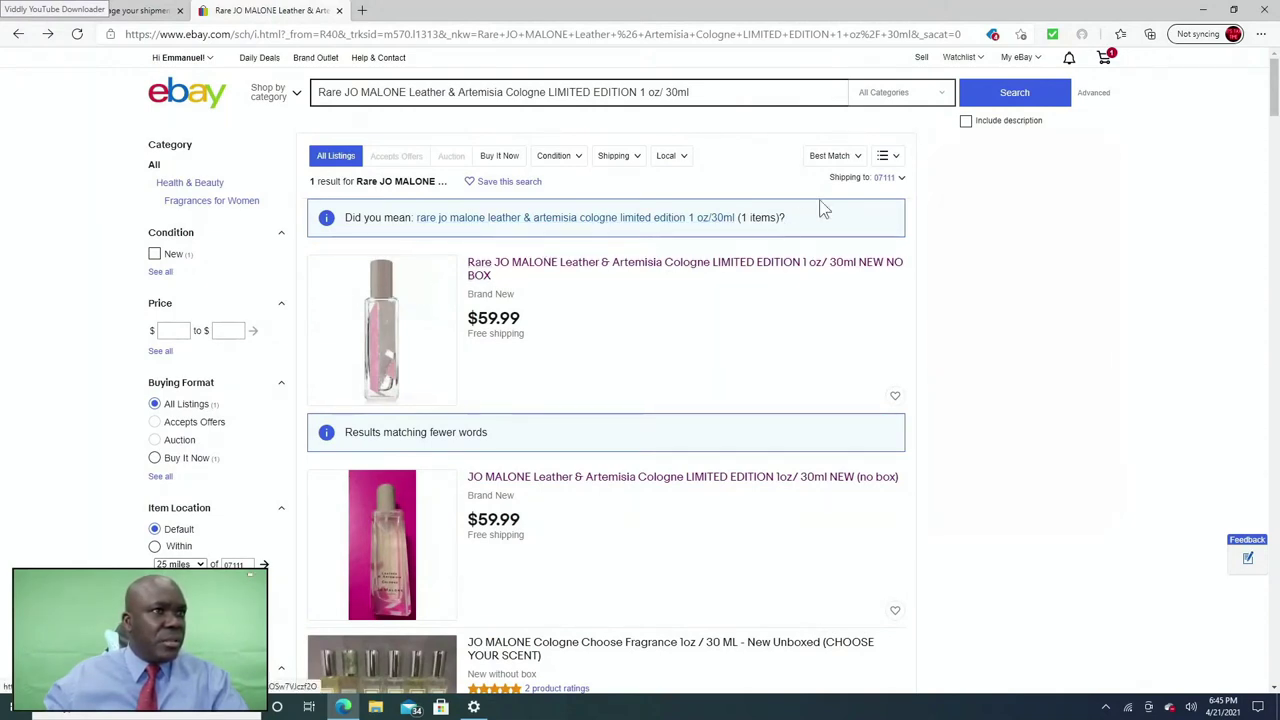
mouse_move(855, 158)
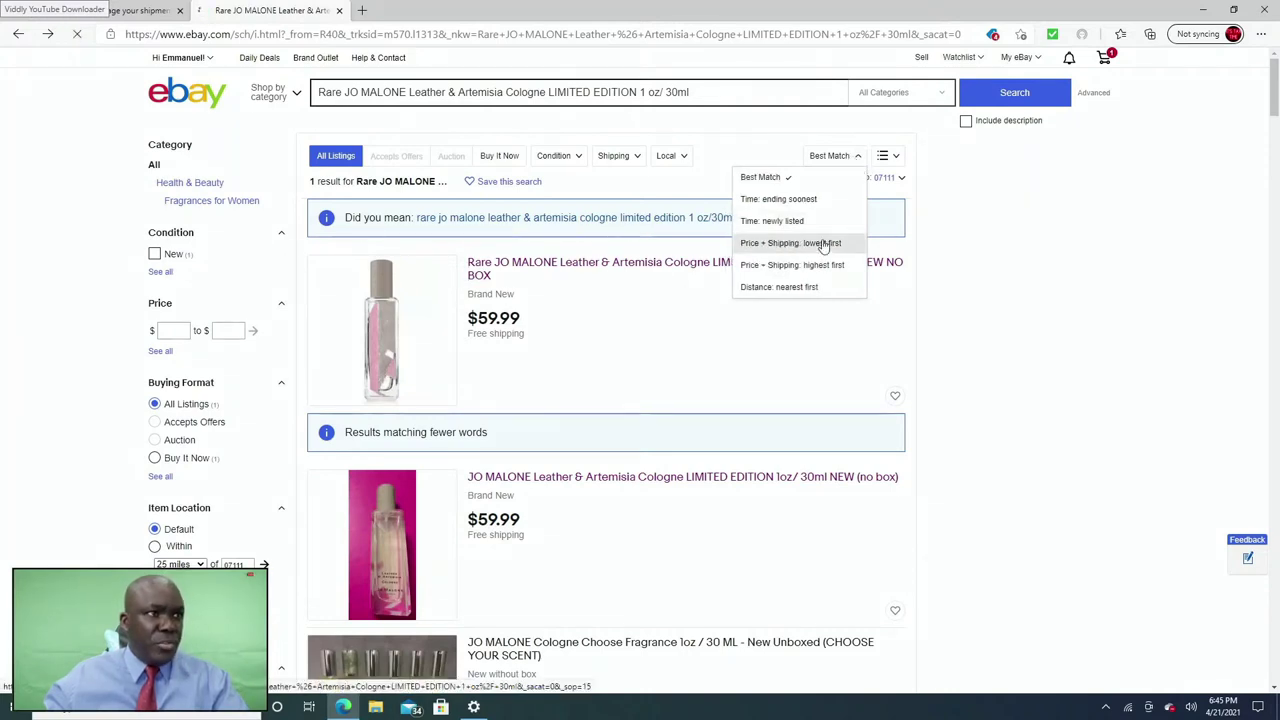
left_click(822, 243)
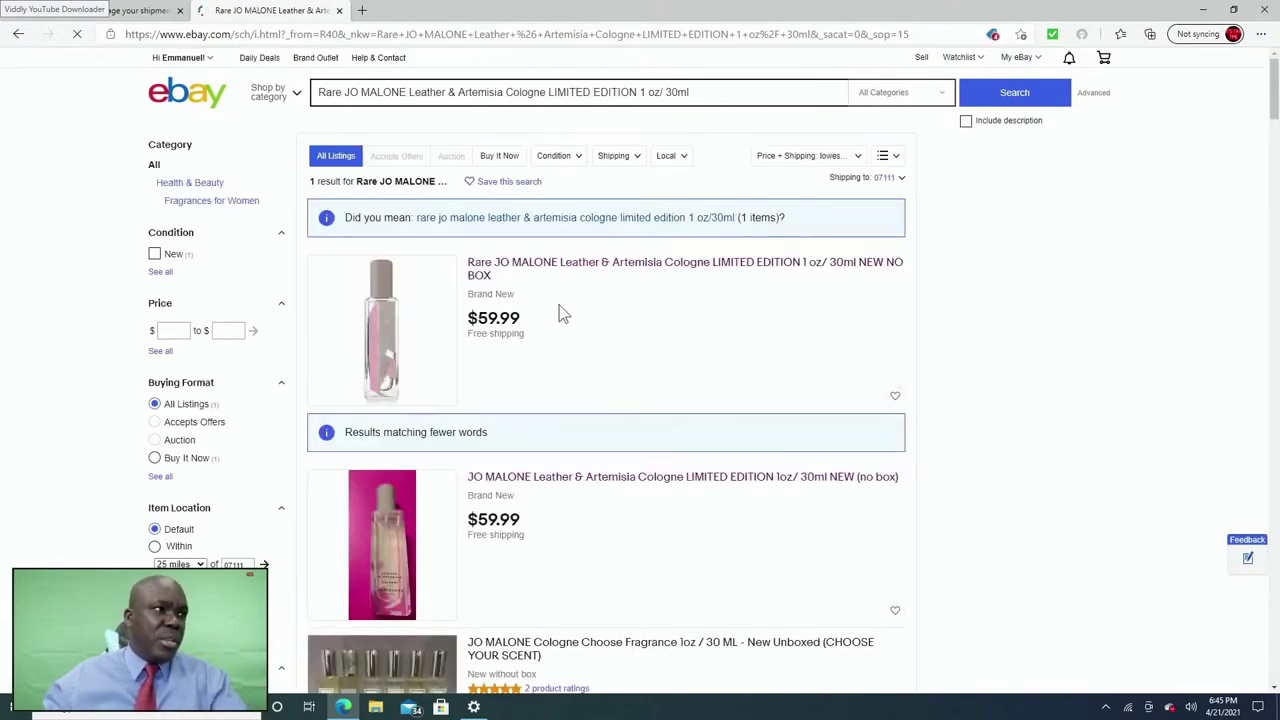
left_click(716, 265)
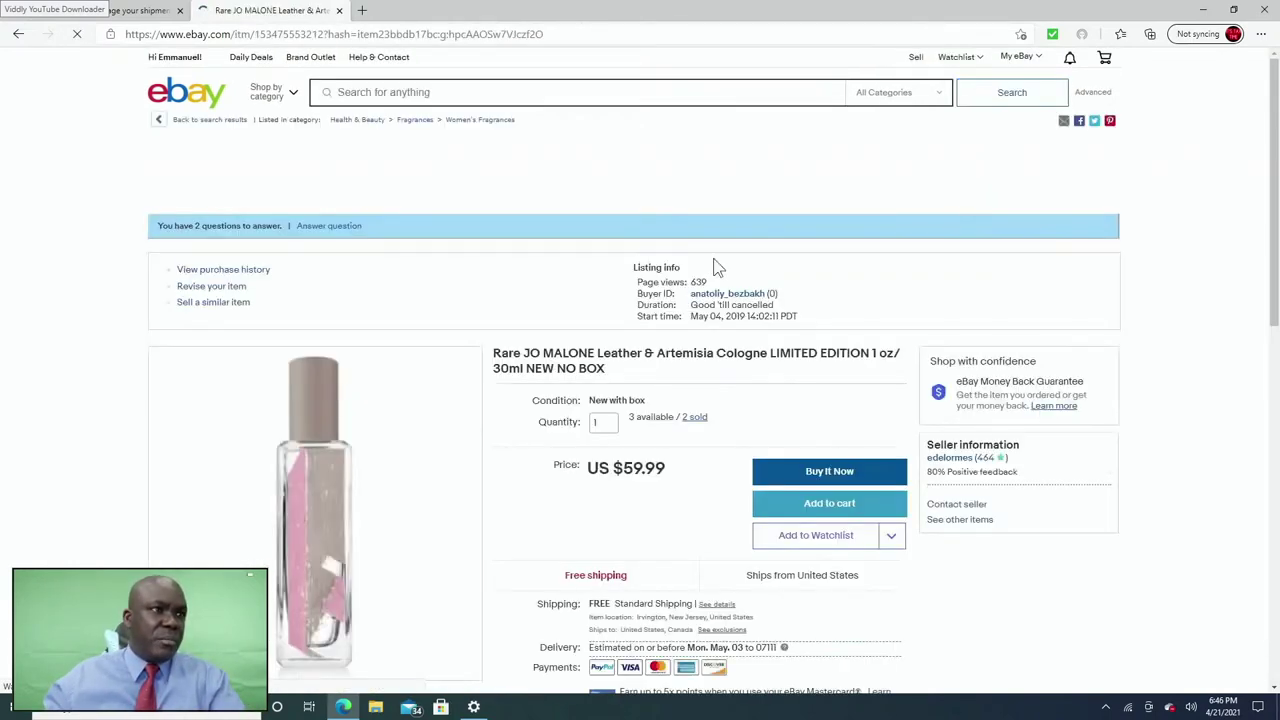
left_click(18, 36)
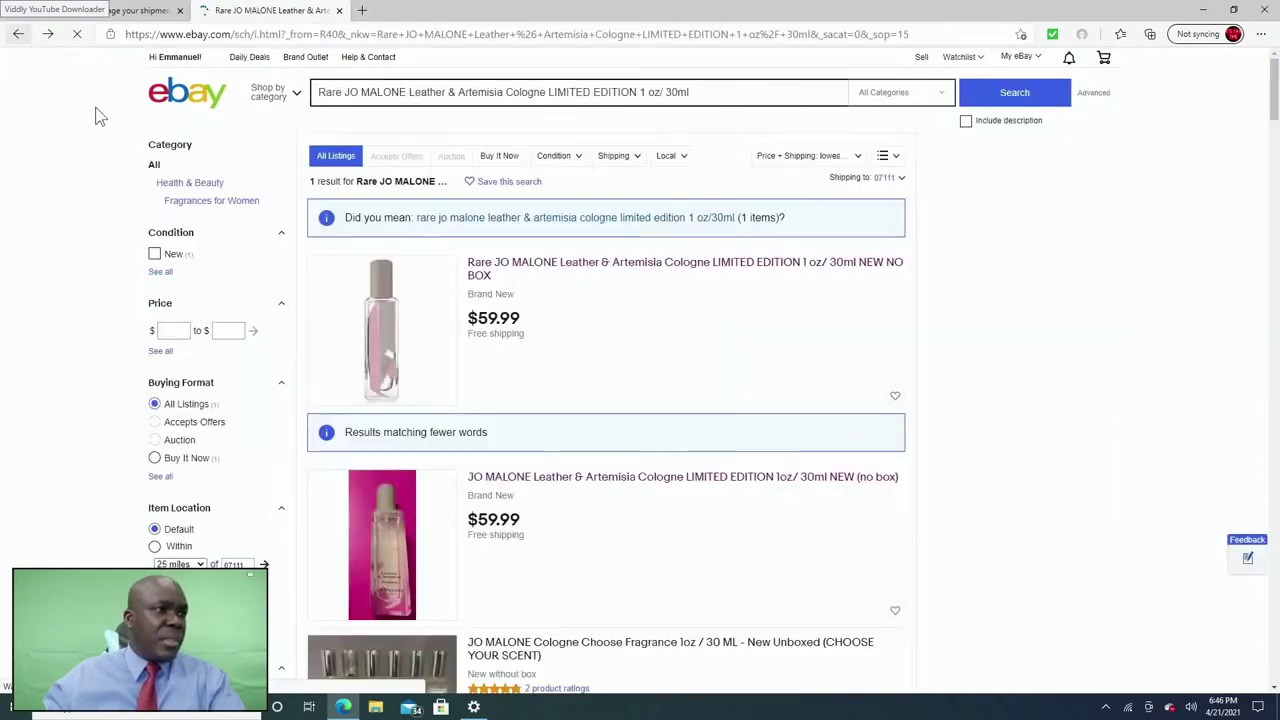
- Compare the Leather & Artemisia offers in the results, review the "Jo Malone LEATHER & ARTEMISIA 1oz/30ml Cologne (Originally Without Box)" listing, and return to the results
scroll(531, 400, "down", 3)
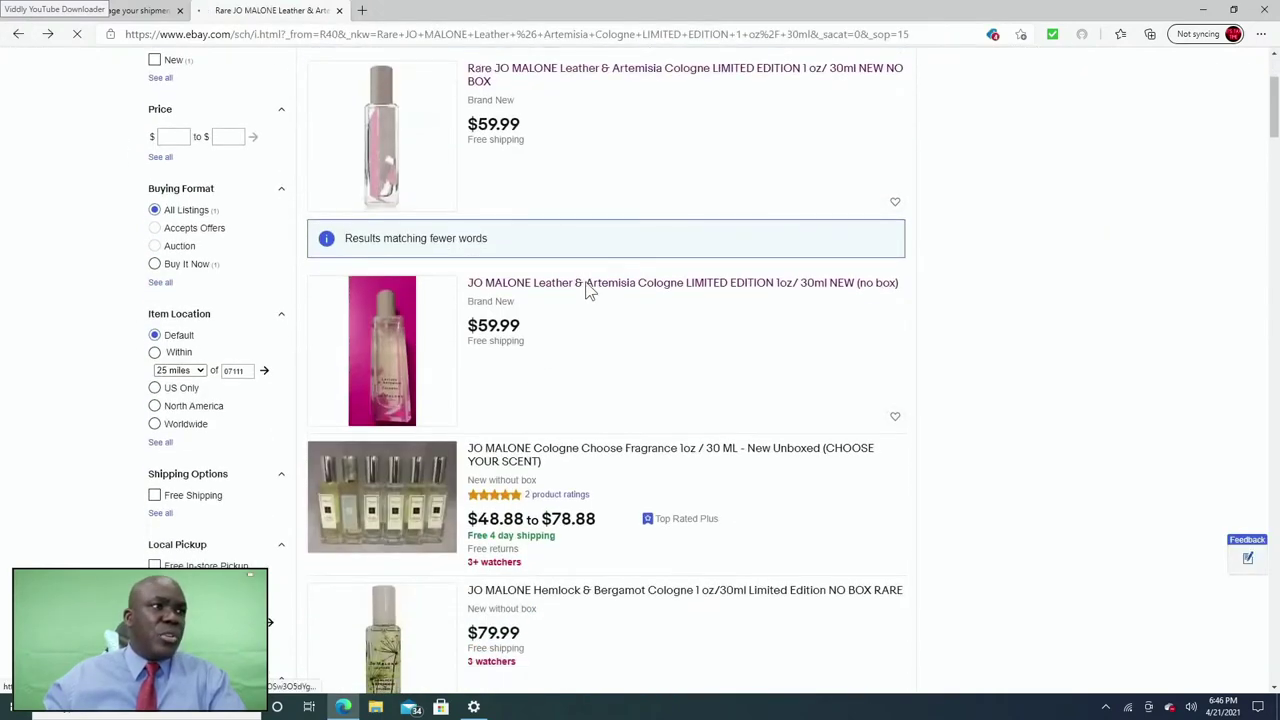
scroll(588, 290, "down", 6)
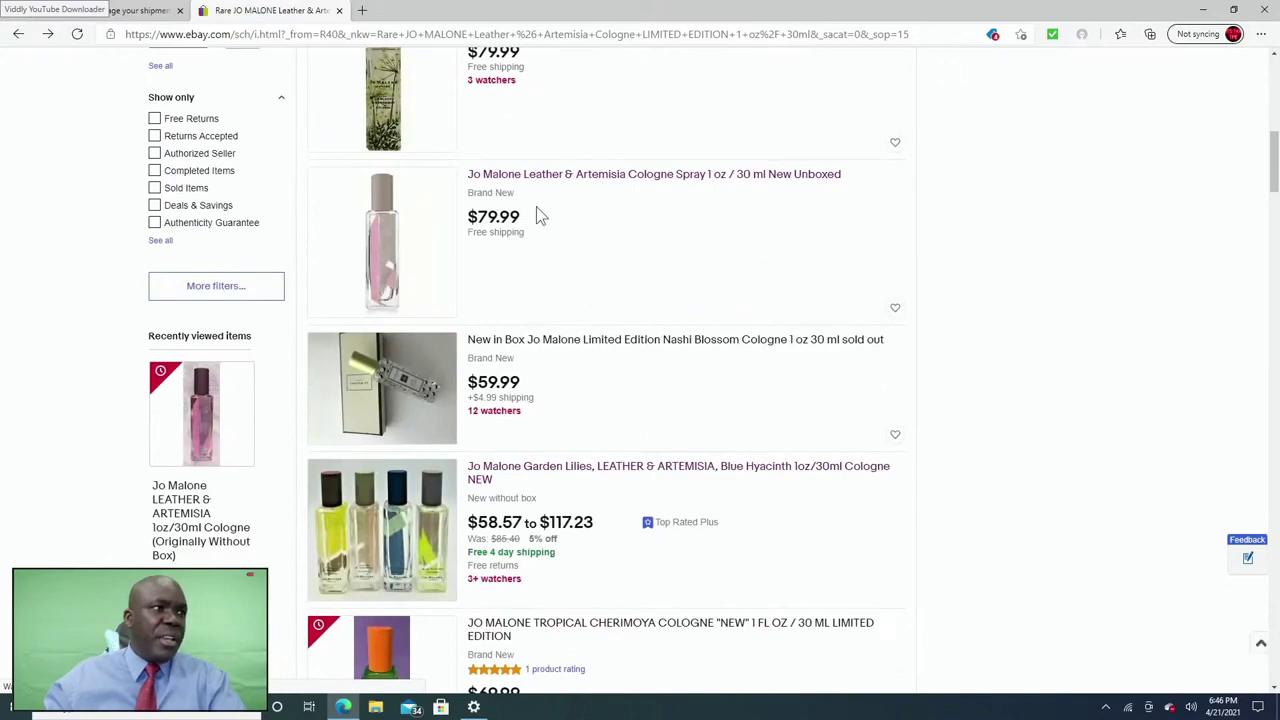
scroll(587, 293, "up", 9)
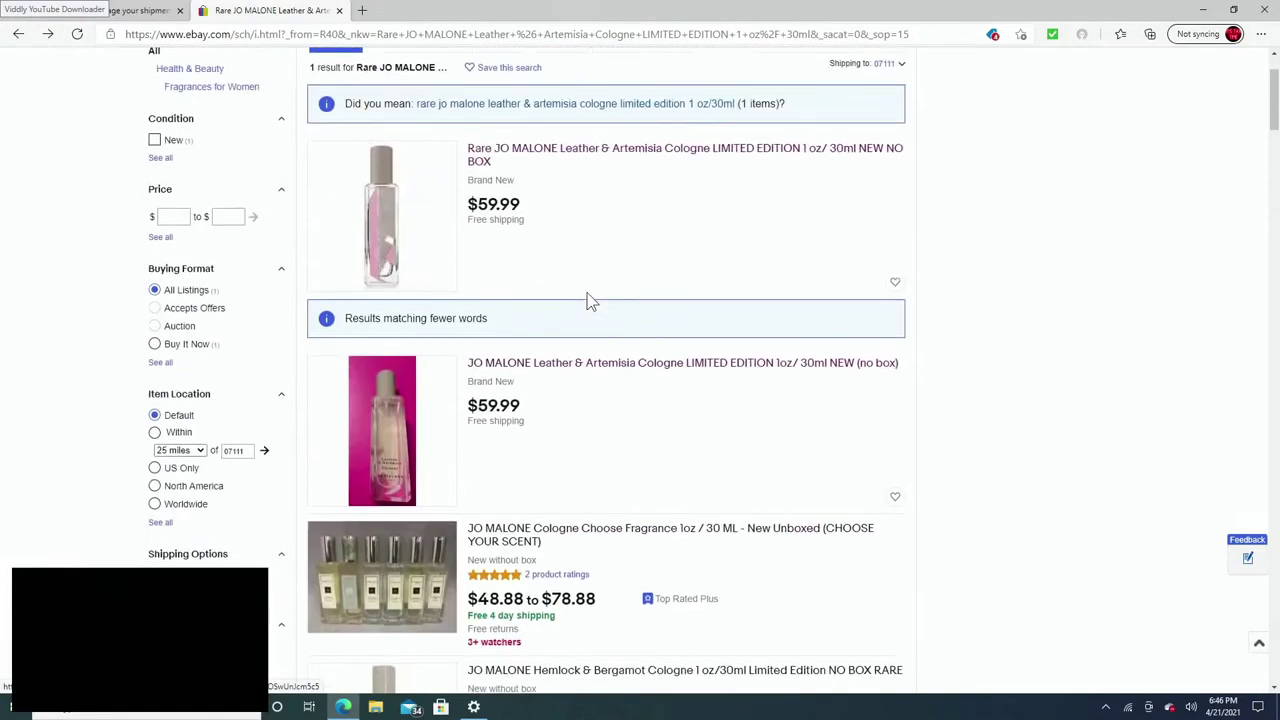
scroll(587, 295, "up", 2)
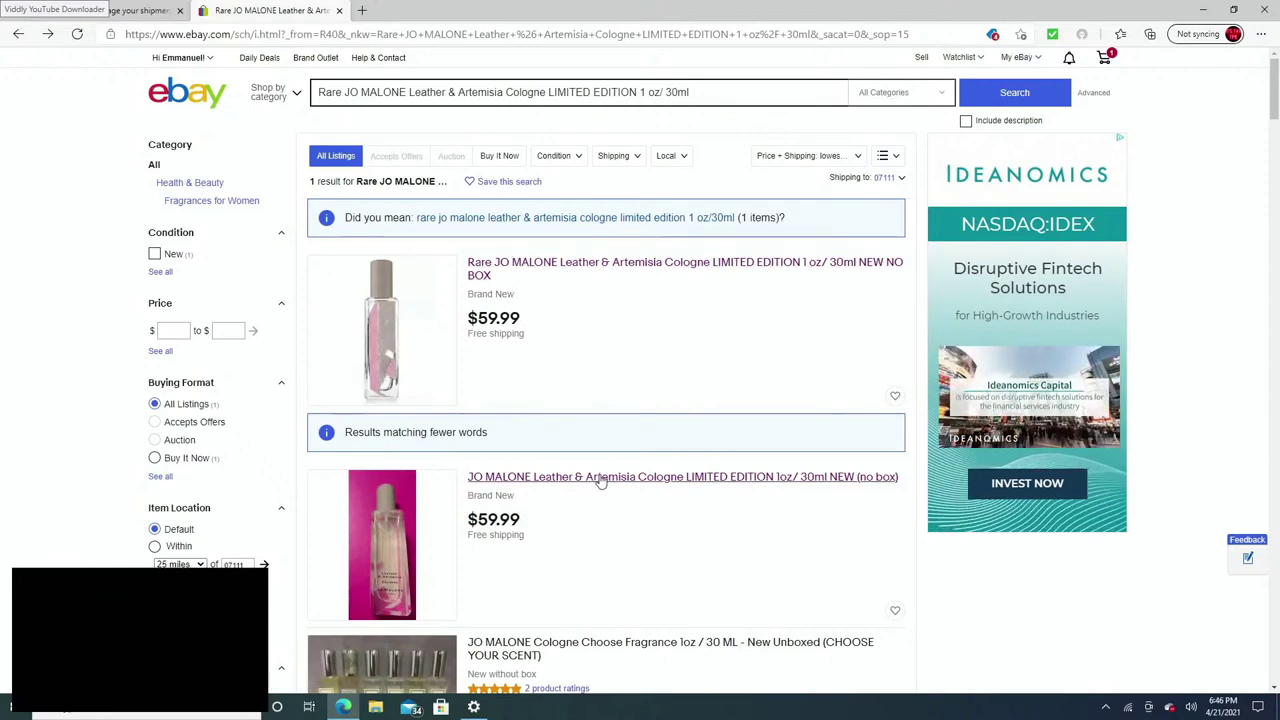
scroll(600, 481, "down", 5)
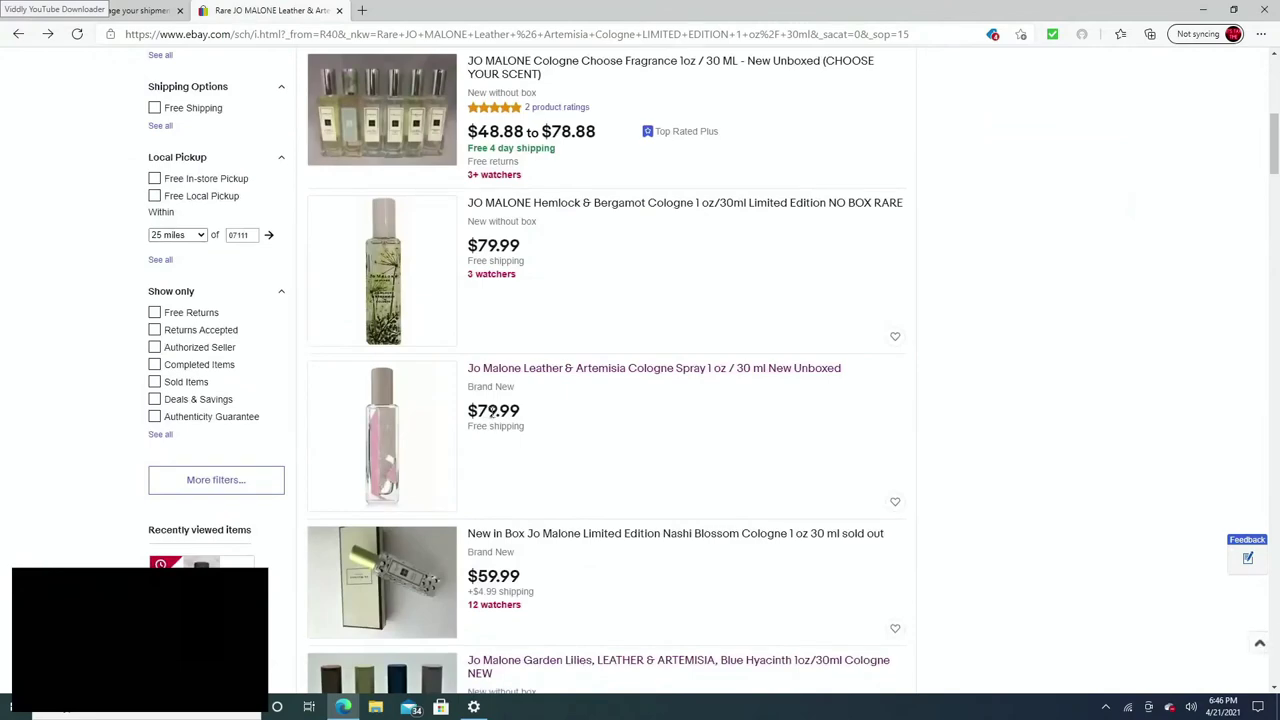
scroll(504, 414, "down", 6)
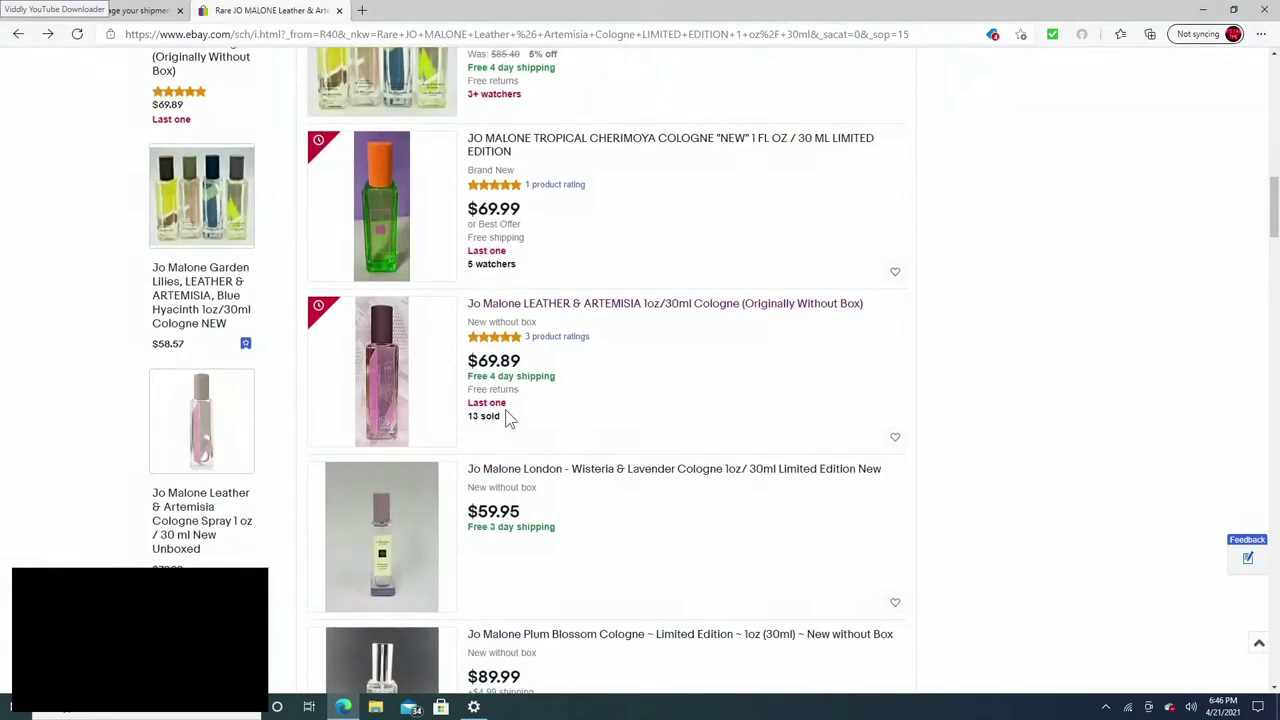
left_click(558, 310)
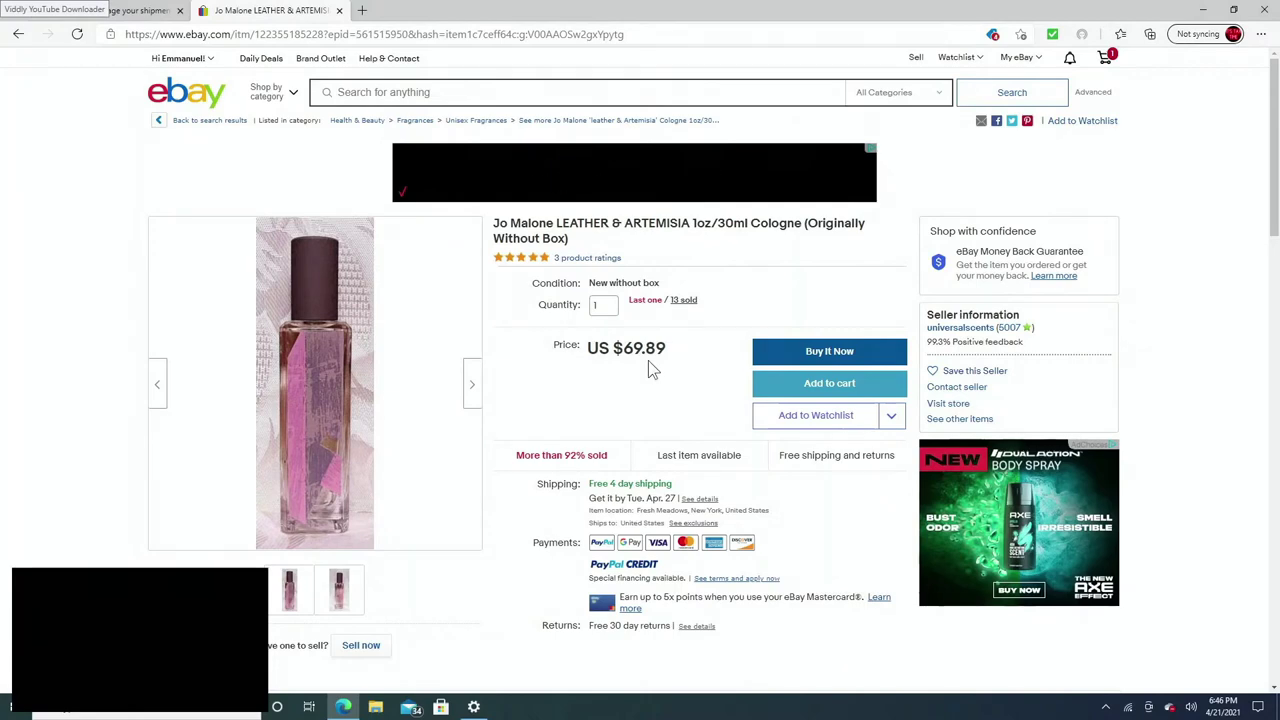
left_click(18, 33)
- Open the "Rare JO MALONE Leather & Artemisia Cologne LIMITED EDITION 1 oz/ 30ml NEW NO BOX" listing and enlarge its product photo
scroll(592, 405, "up", 10)
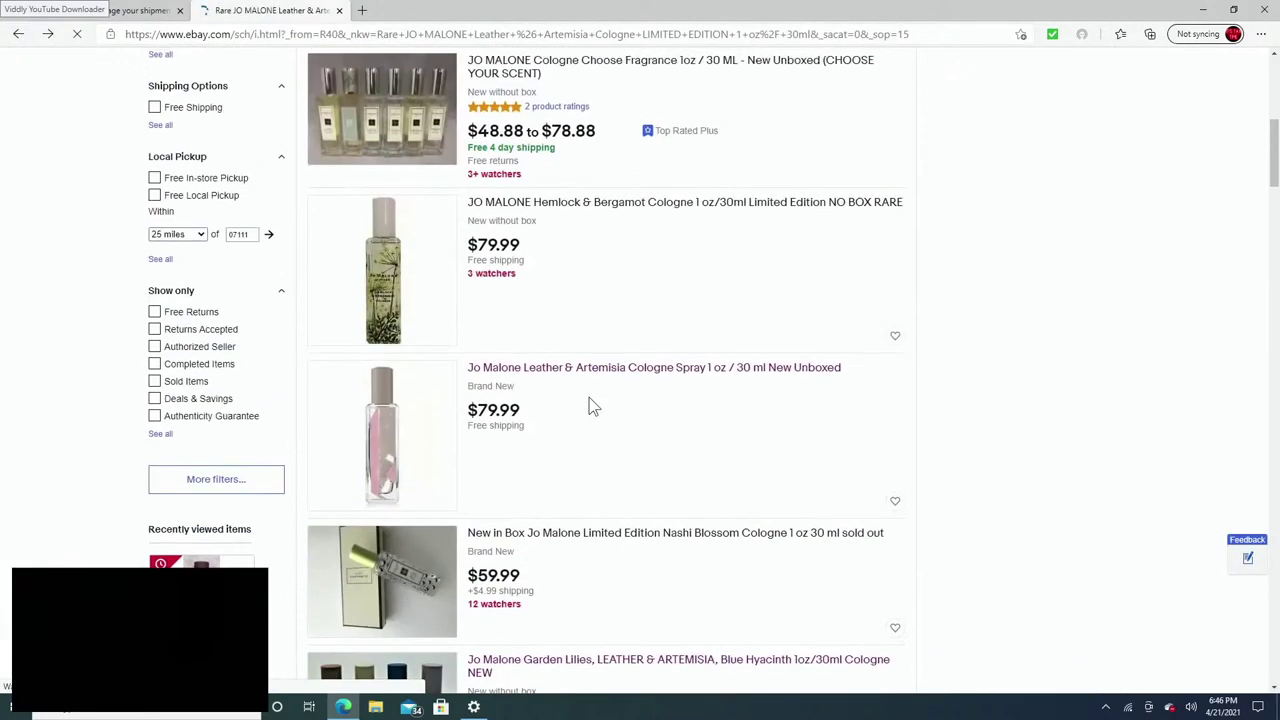
scroll(592, 405, "up", 1)
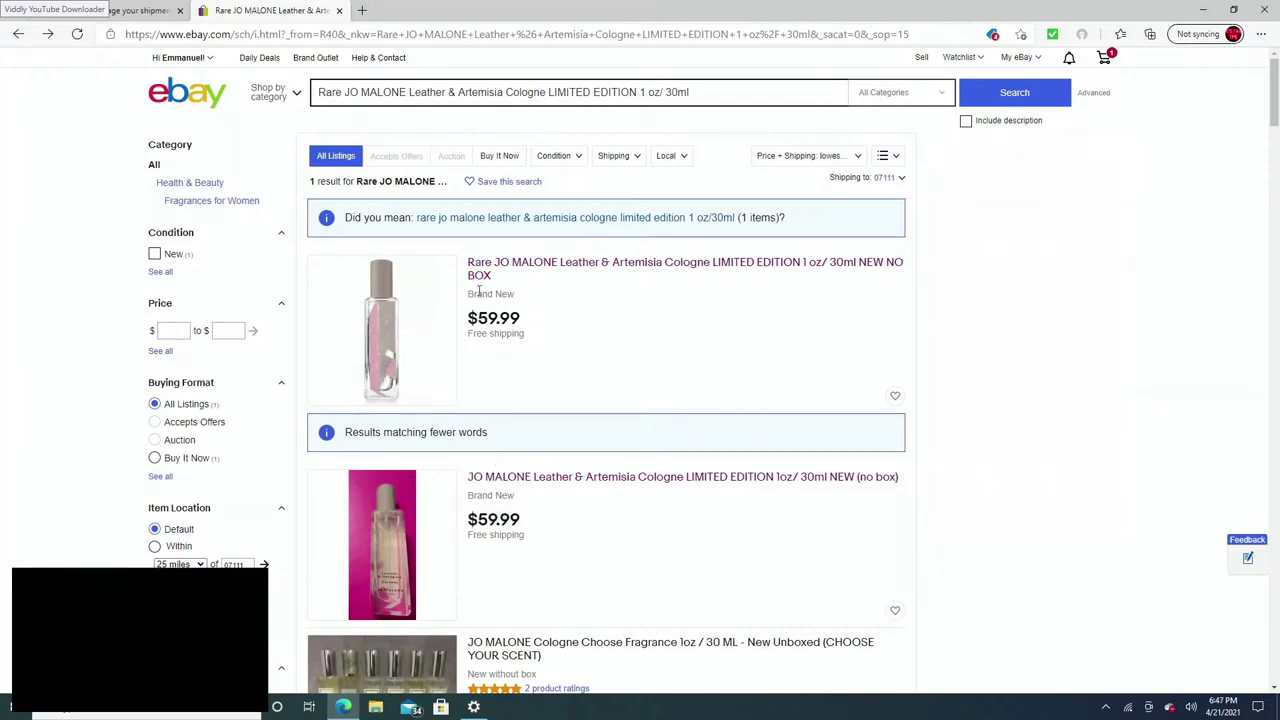
left_click(385, 330)
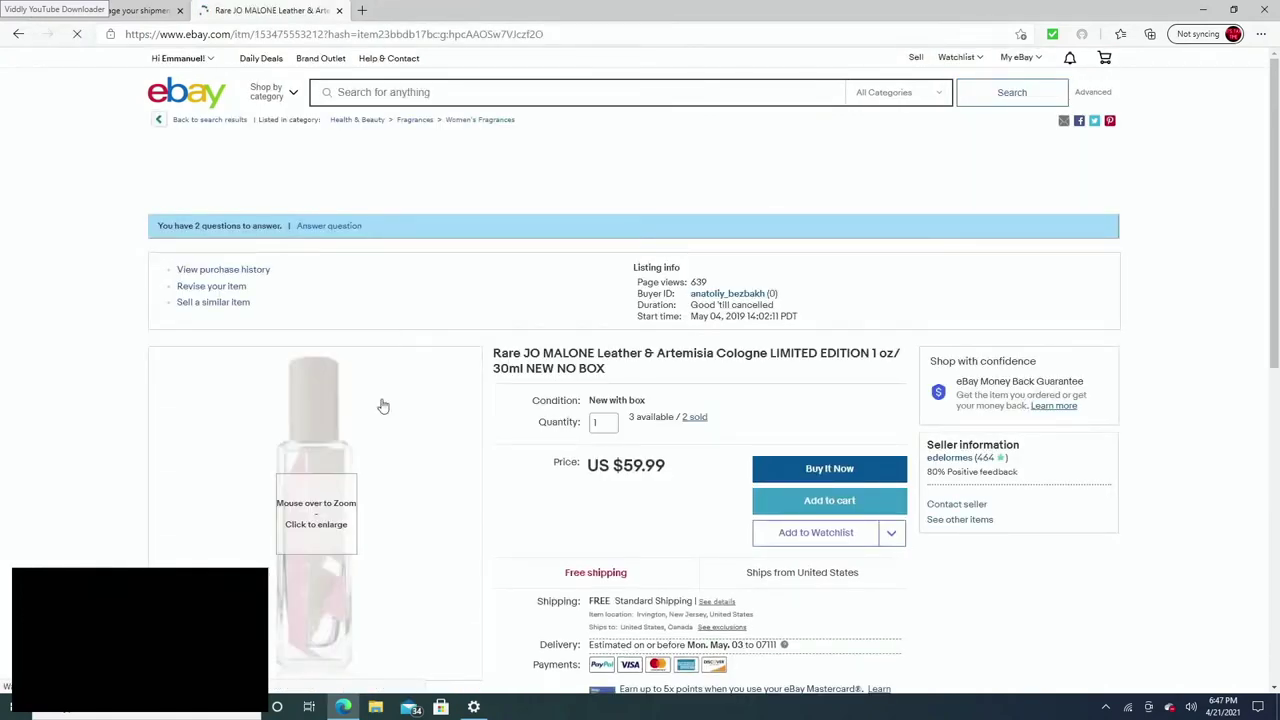
scroll(383, 405, "down", 3)
left_click(331, 253)
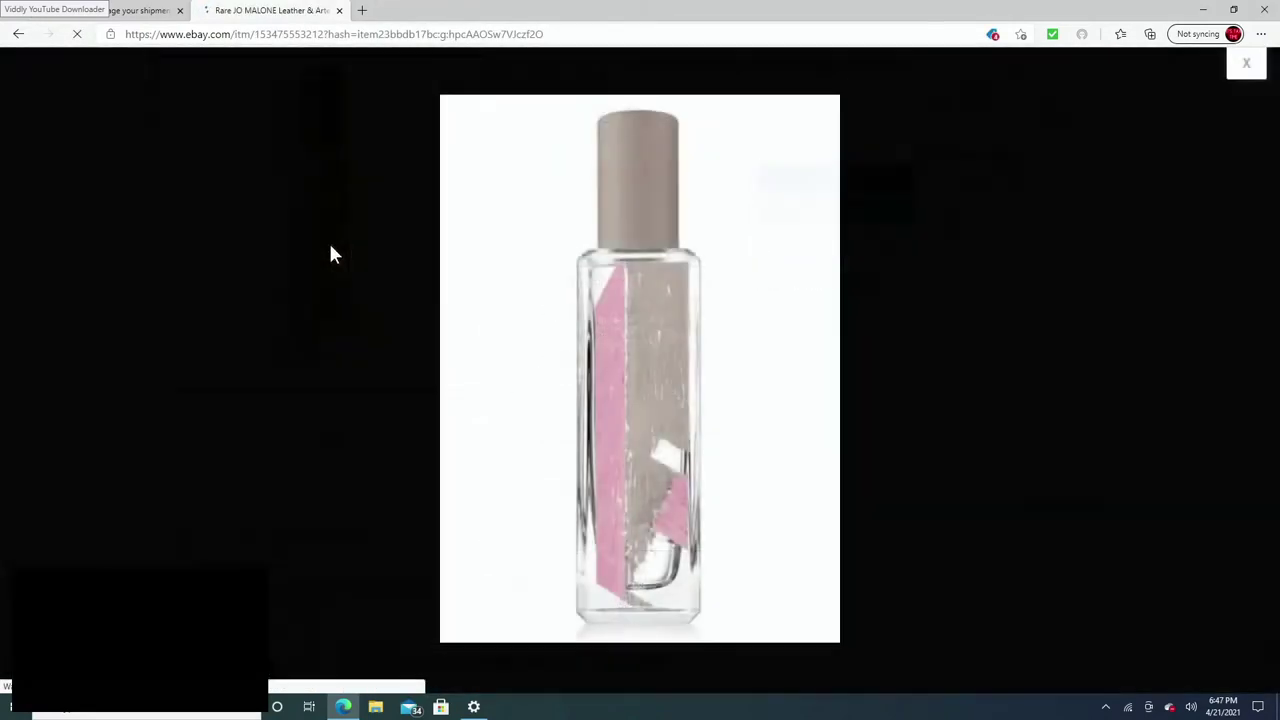
- Save the enlarged product photo to the Desktop as 001.png
right_click(657, 318)
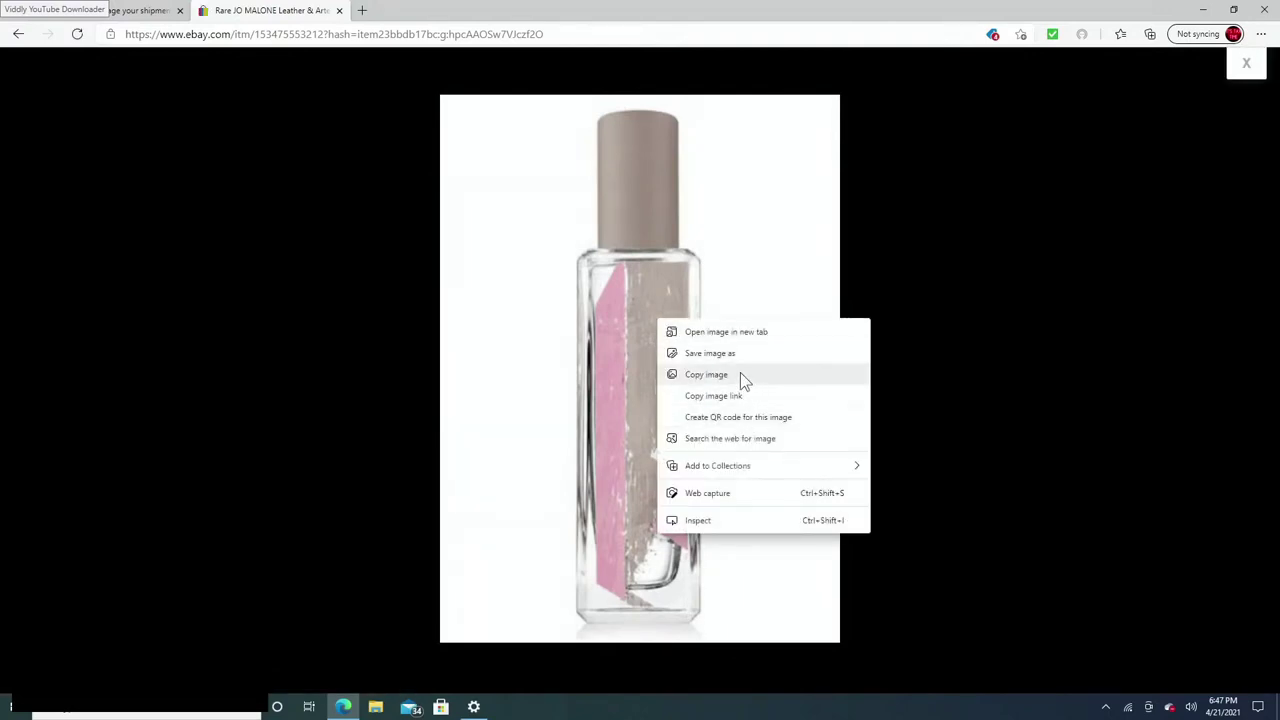
left_click(710, 353)
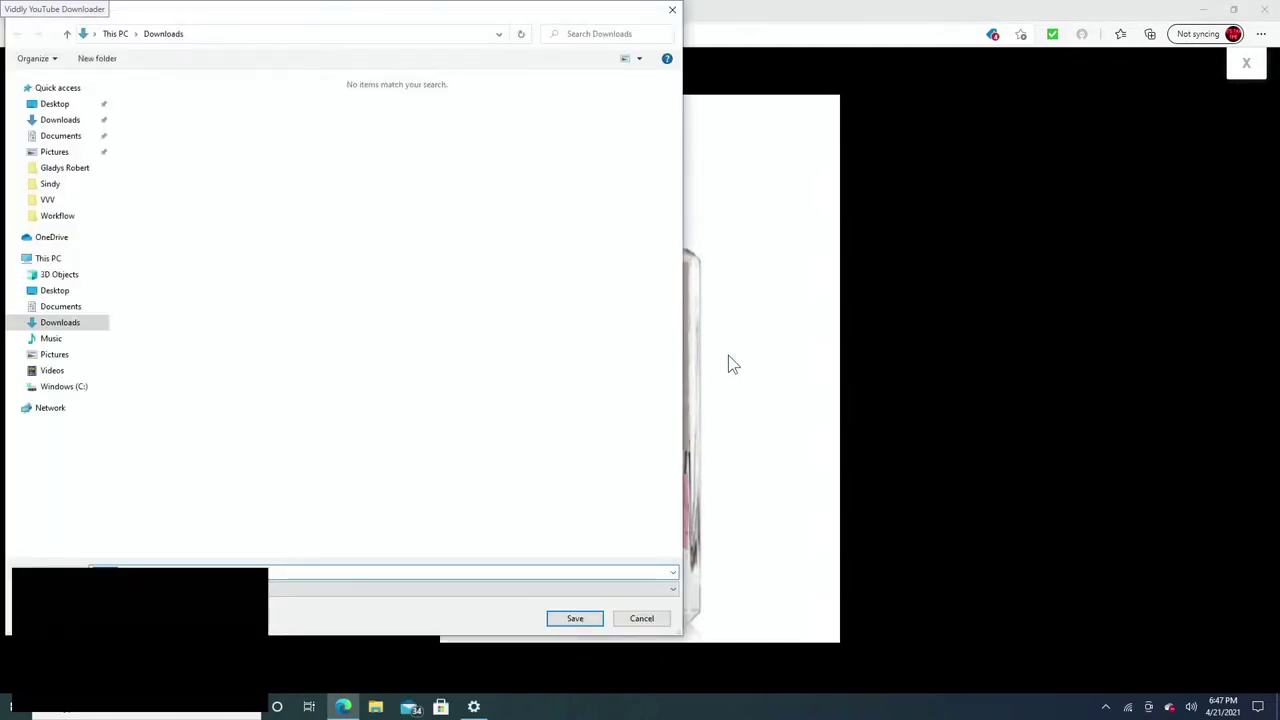
left_click(55, 104)
left_click(585, 619)
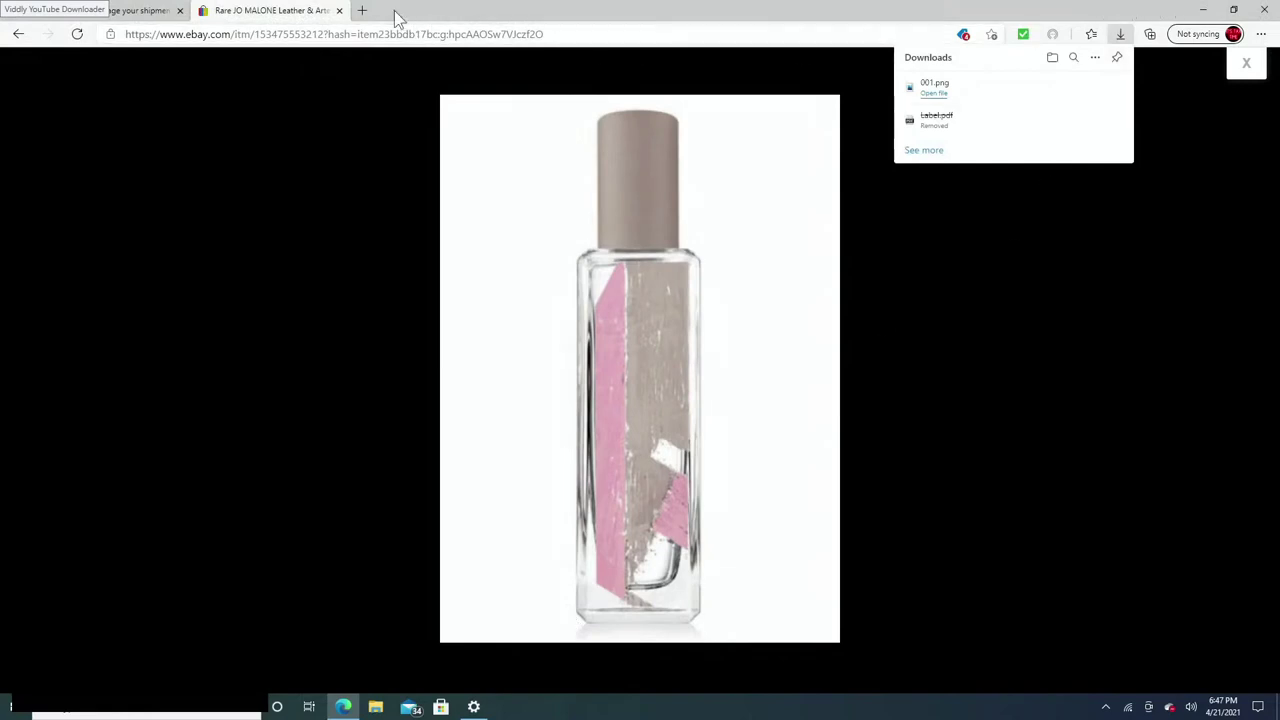
- Close the listing page, minimize the browser, and view the saved 001 image from the Windows desktop before closing it
left_click(340, 10)
left_click(340, 10)
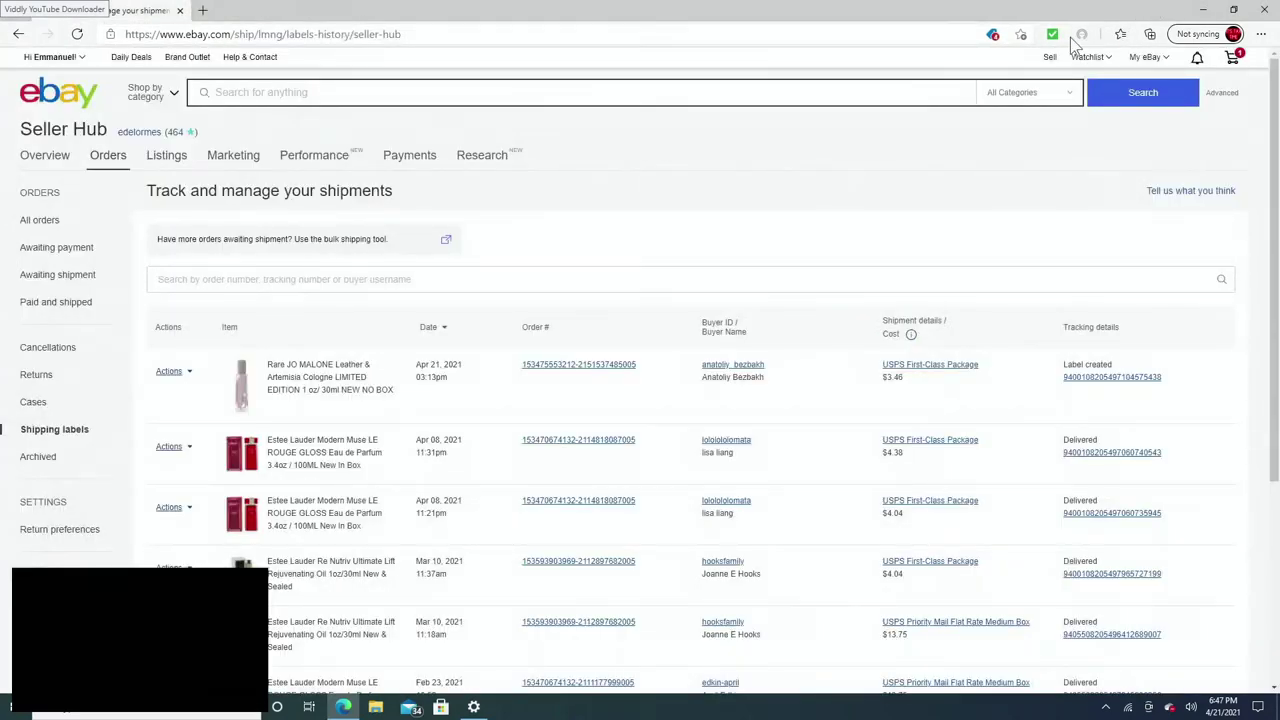
left_click(1203, 12)
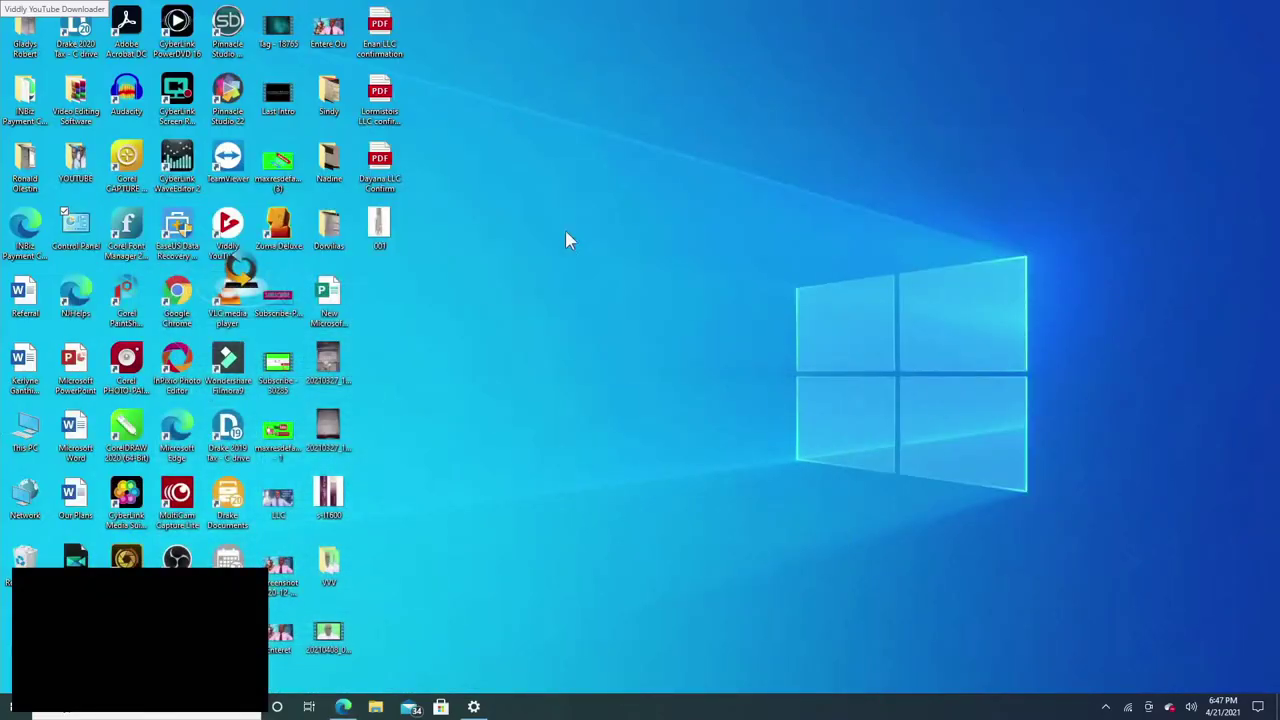
double_click(389, 222)
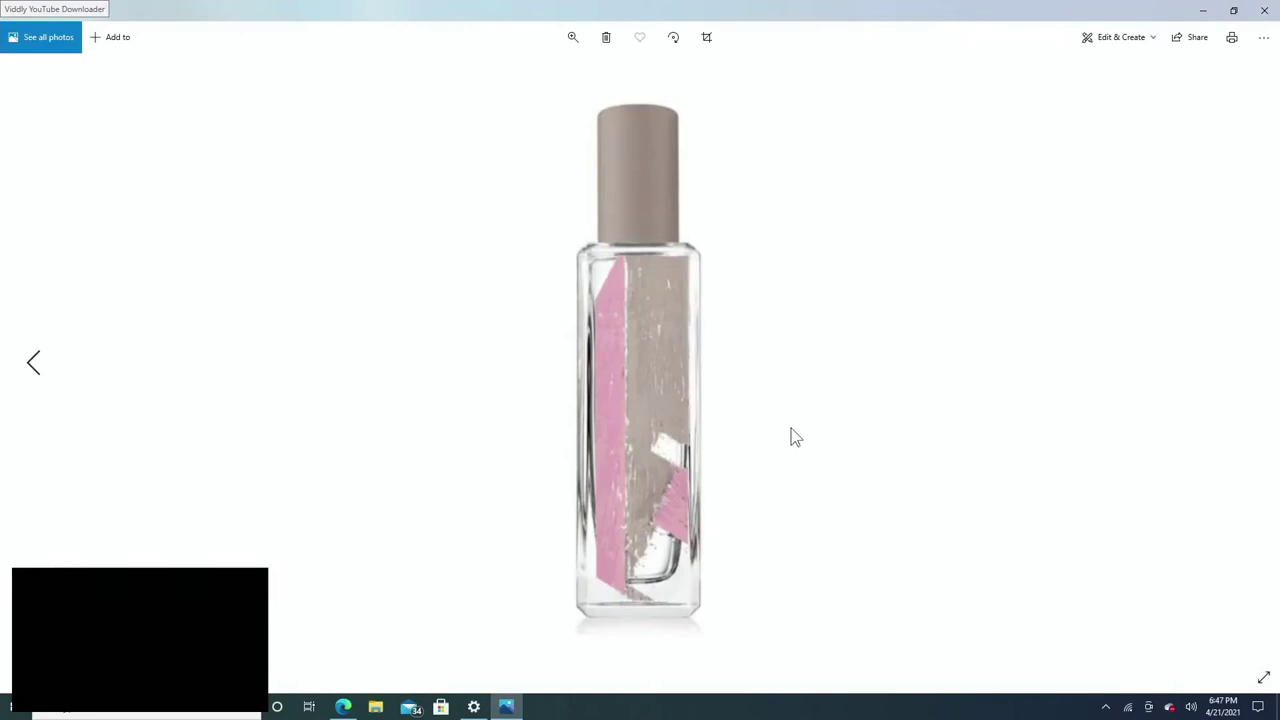
left_click(1264, 10)
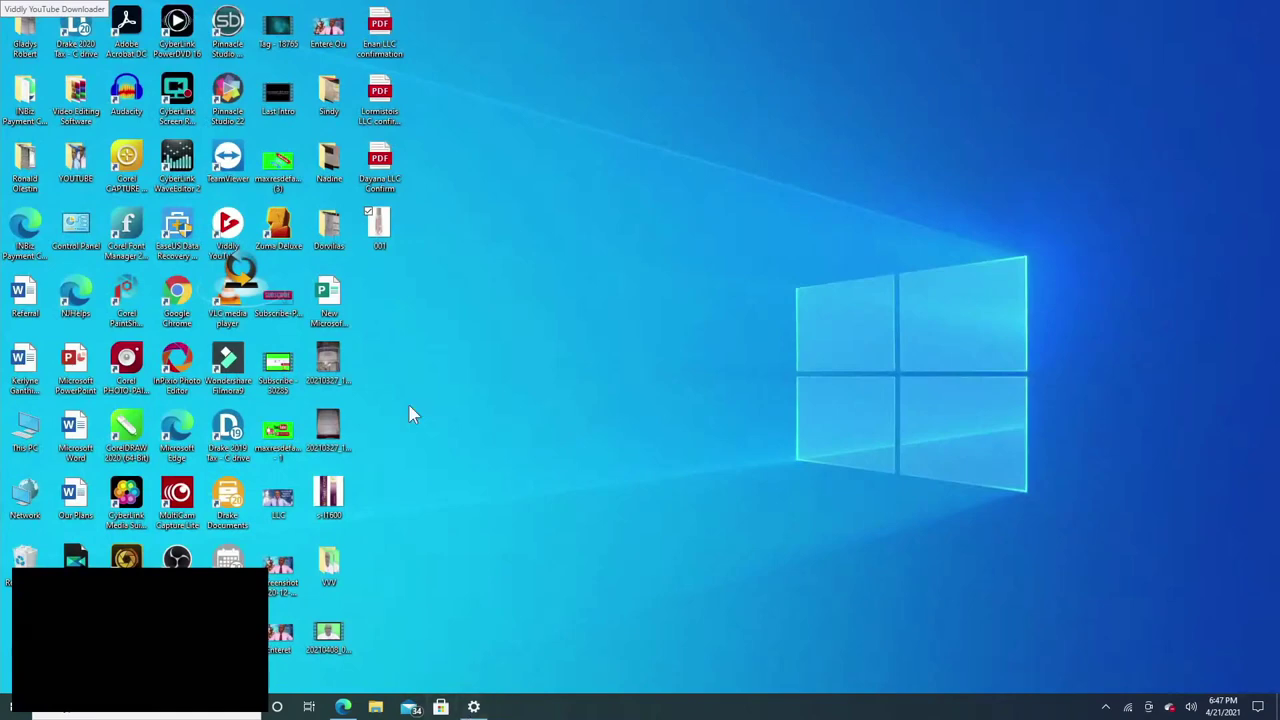
- Switch back to Edge, go to ebay.com, and open the $79.99 Jo Malone cologne from the recently viewed items
left_click(343, 708)
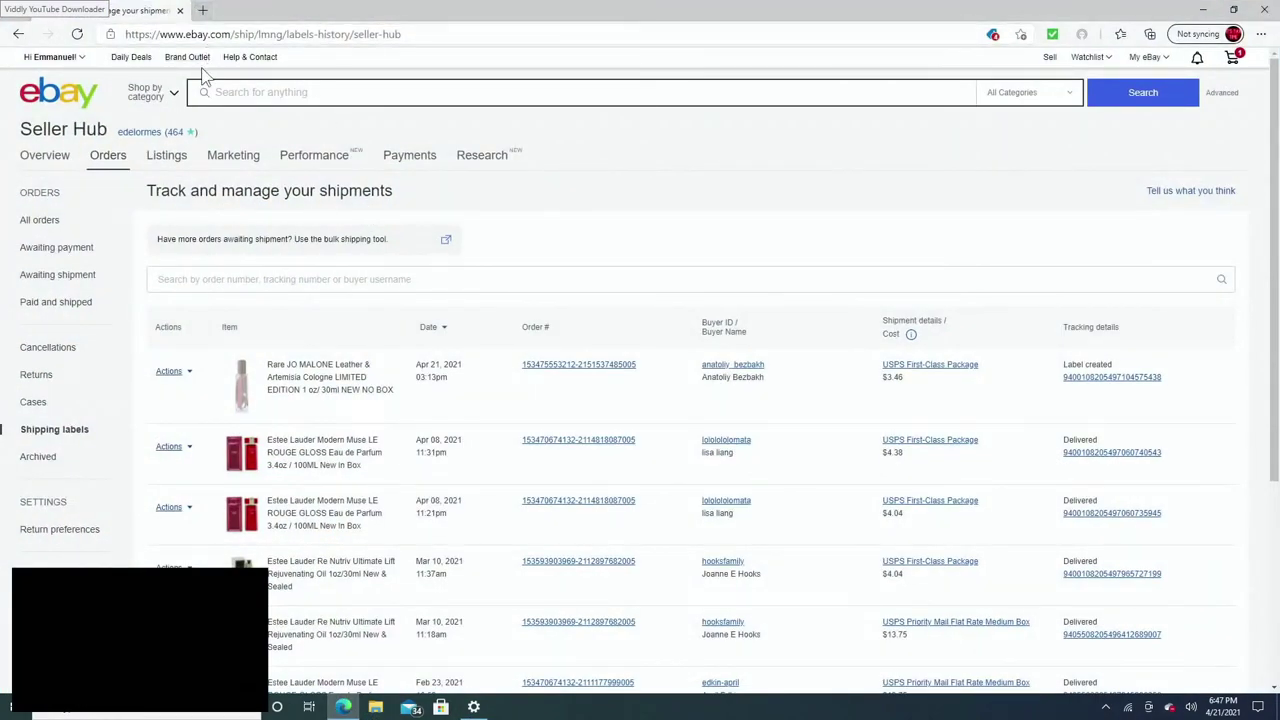
left_click(183, 35)
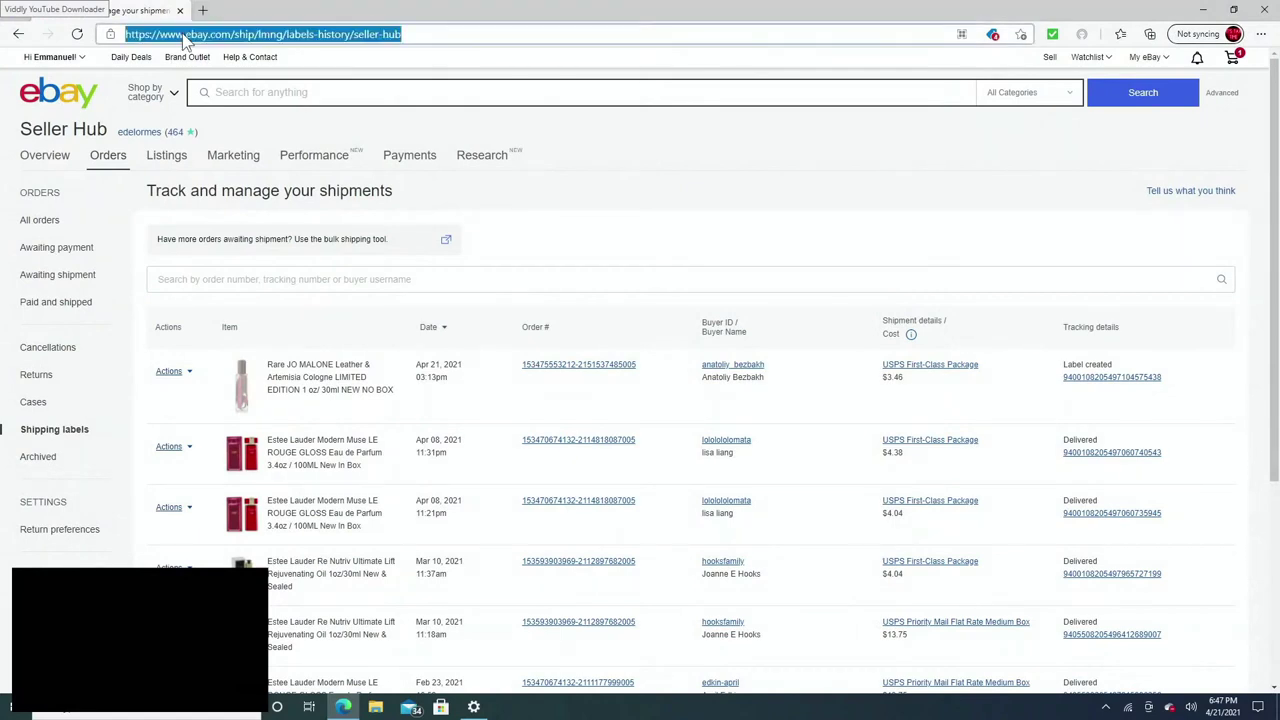
type("ebay.com")
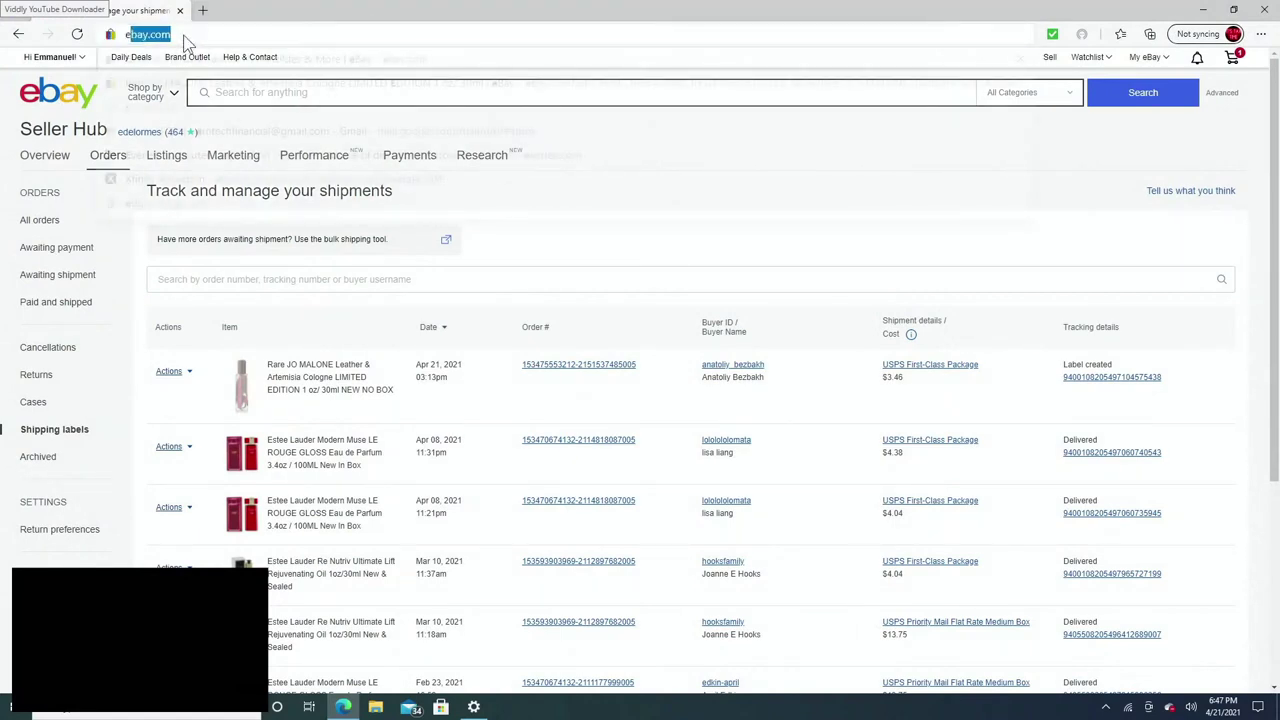
key("Return")
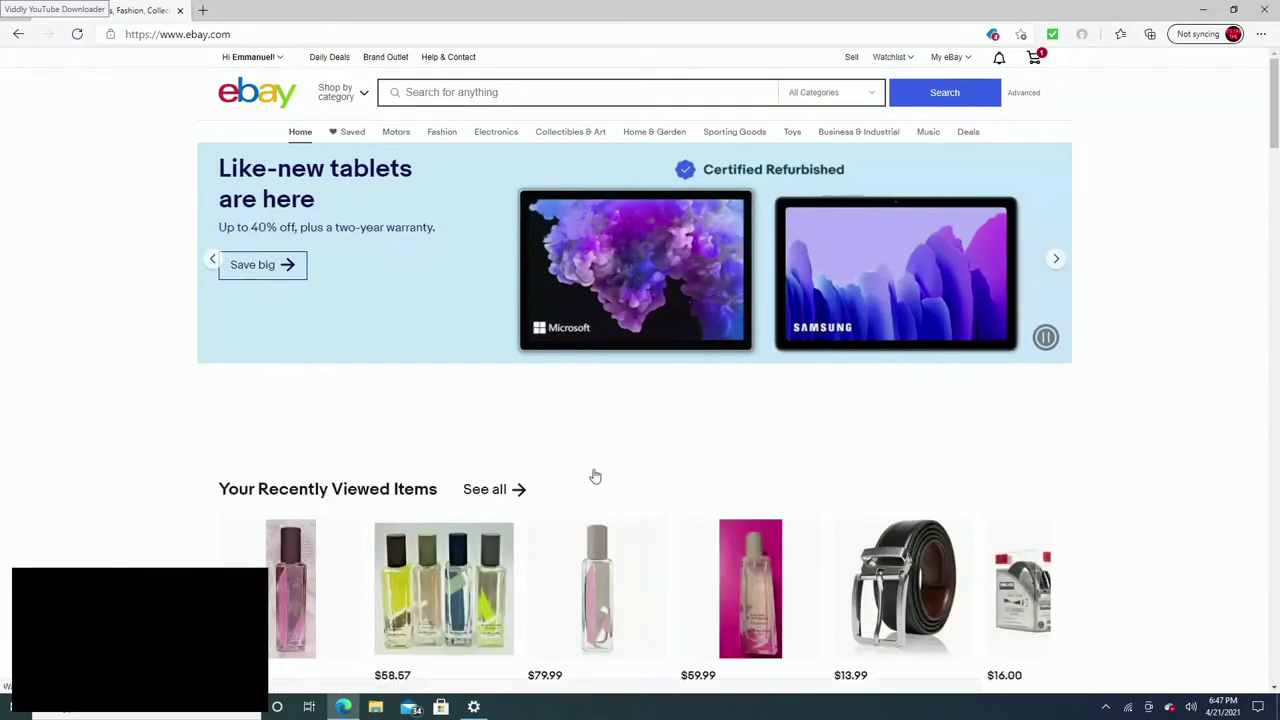
left_click(600, 596)
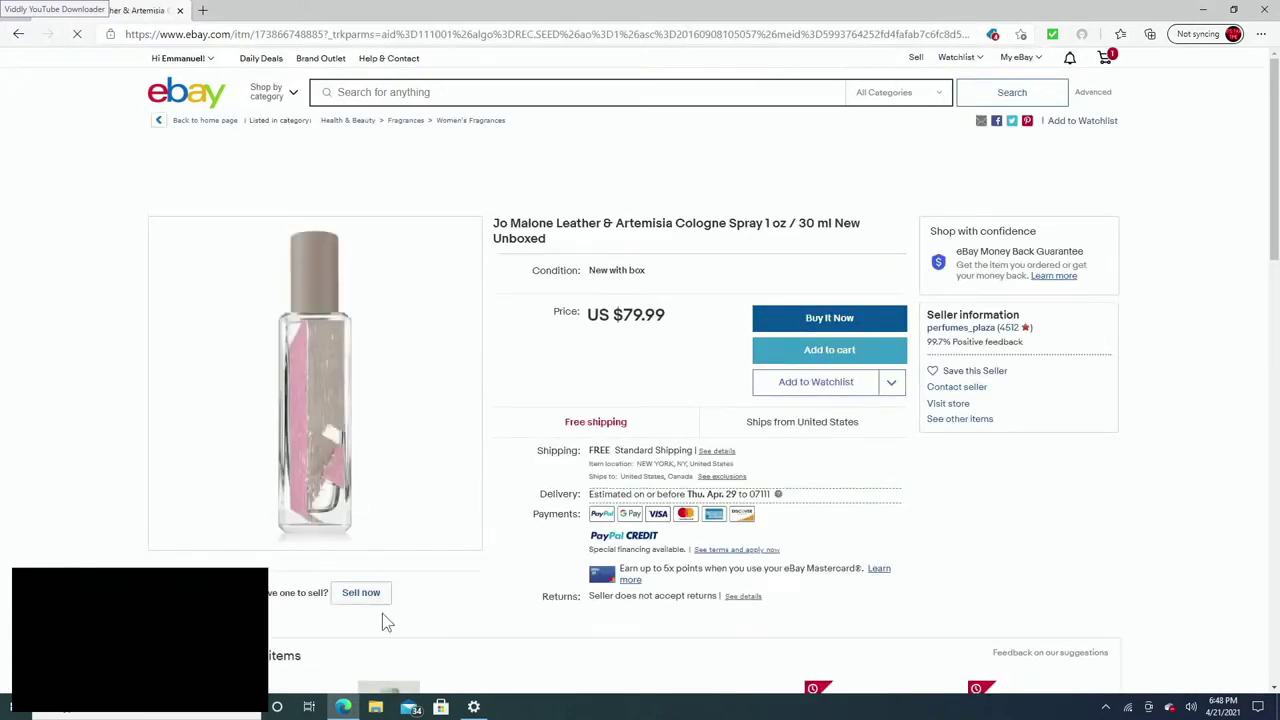
- Examine the "Jo Malone Leather & Artemisia Cologne Spray 1 oz / 30 ml New Unboxed" listing's Sell now option, description, item specifics, and sponsored items
scroll(356, 508, "down", 1)
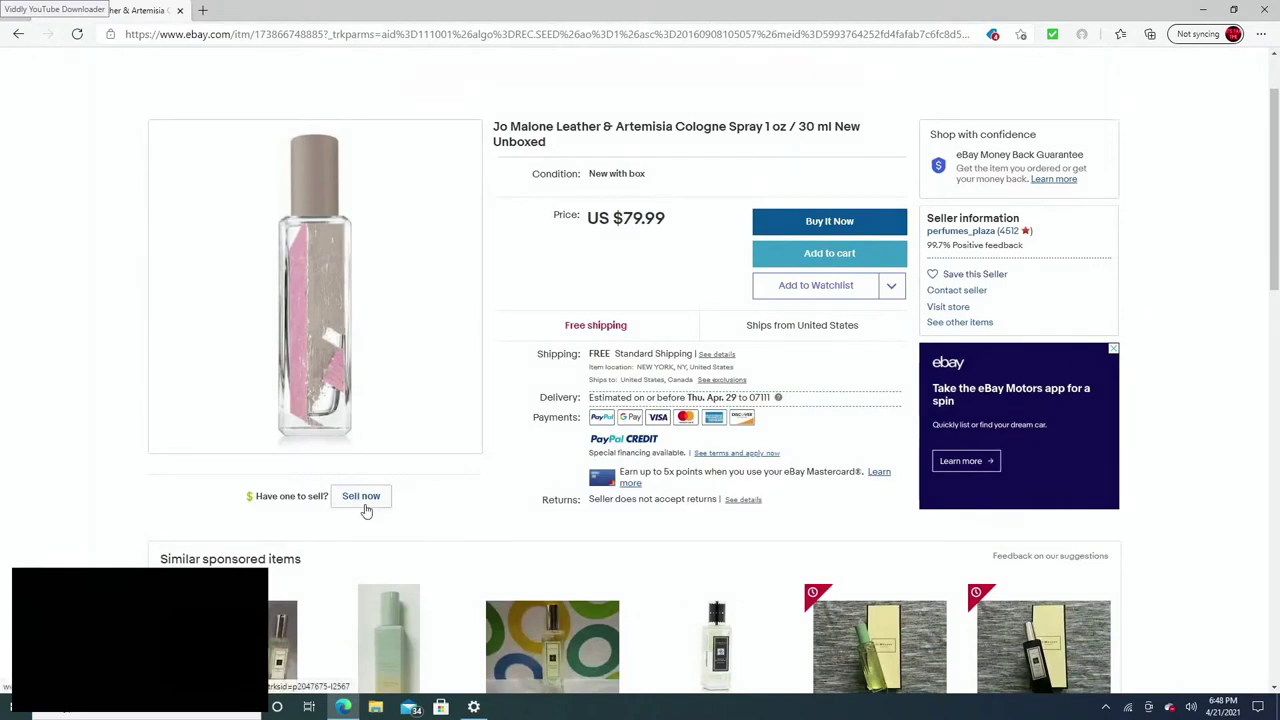
scroll(368, 512, "down", 2)
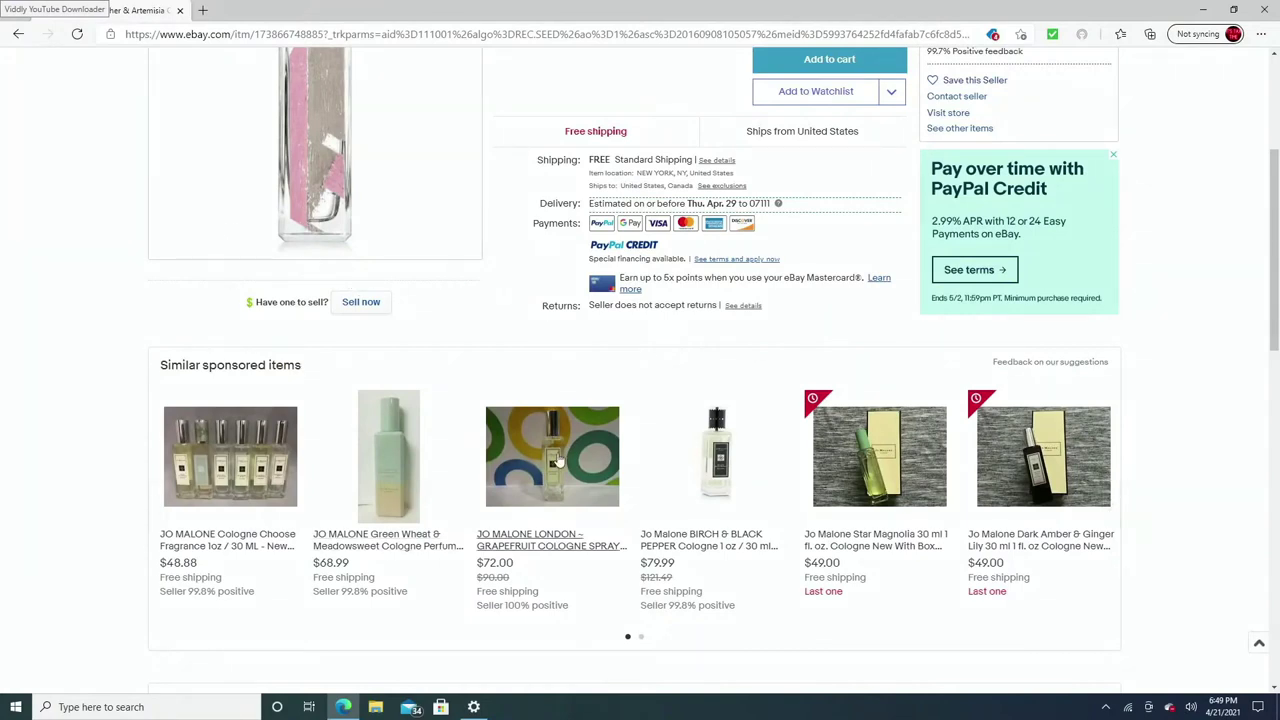
scroll(423, 289, "up", 2)
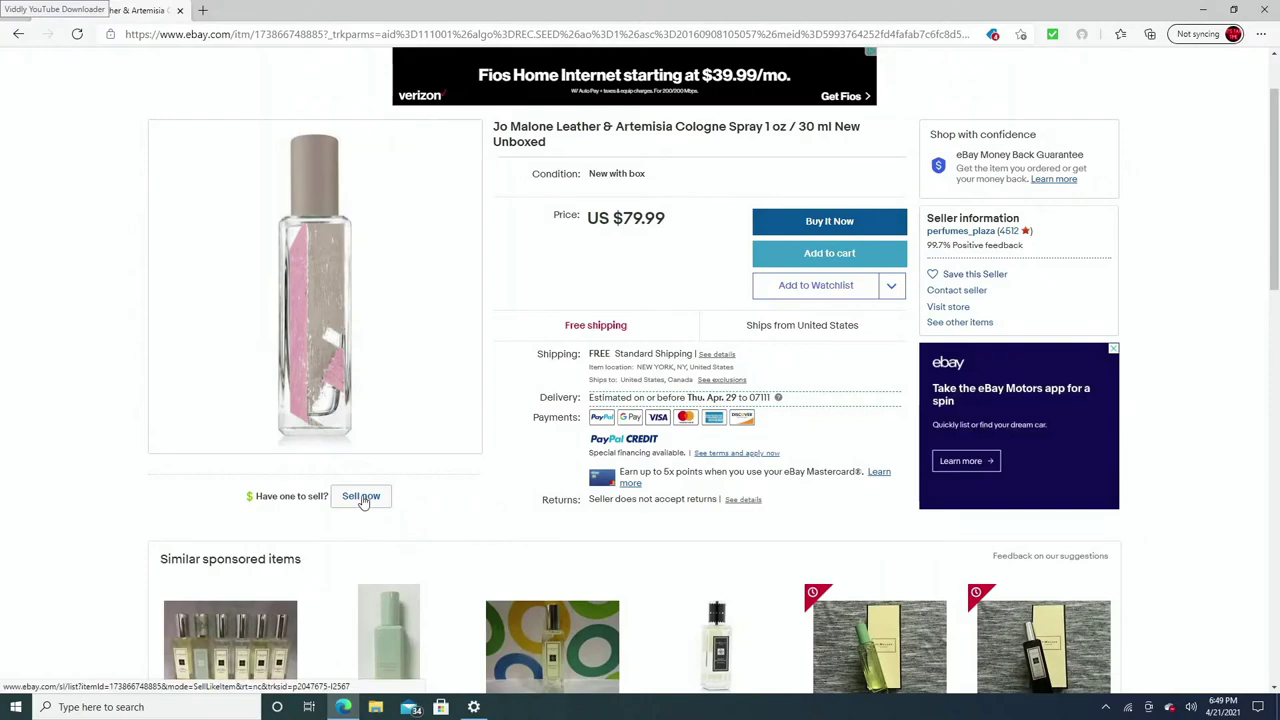
scroll(363, 502, "down", 10)
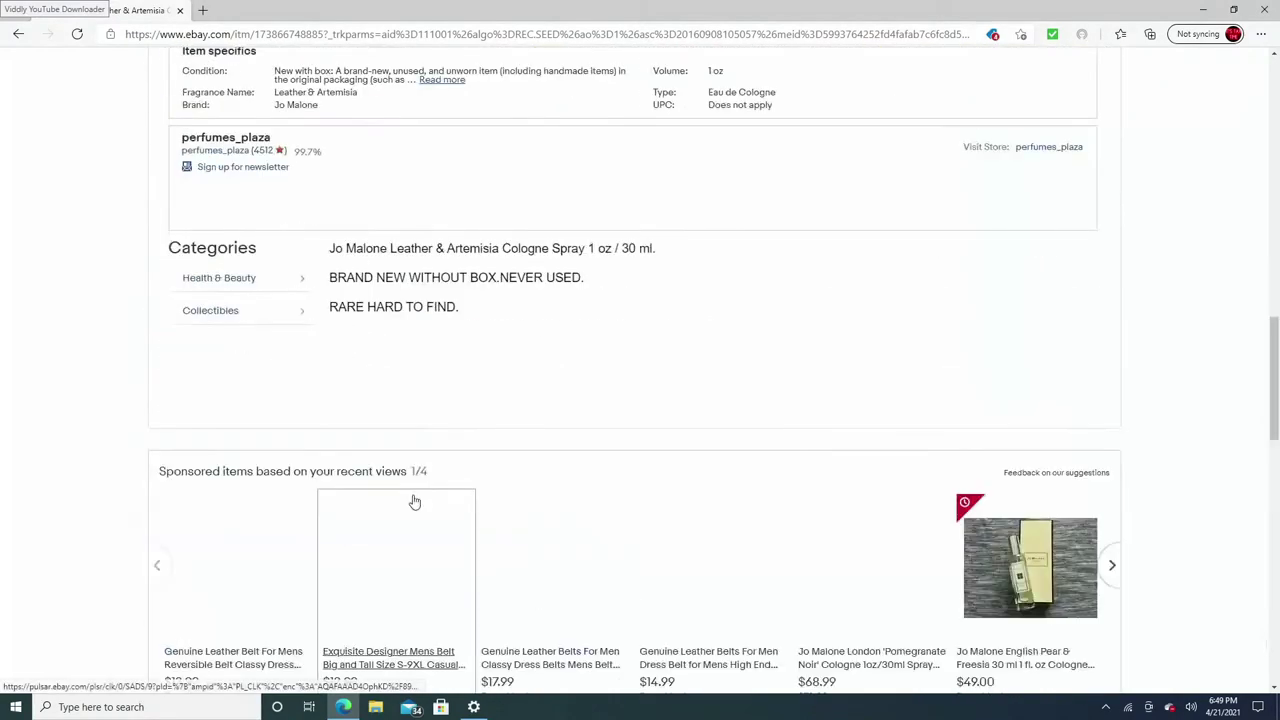
scroll(415, 502, "down", 8)
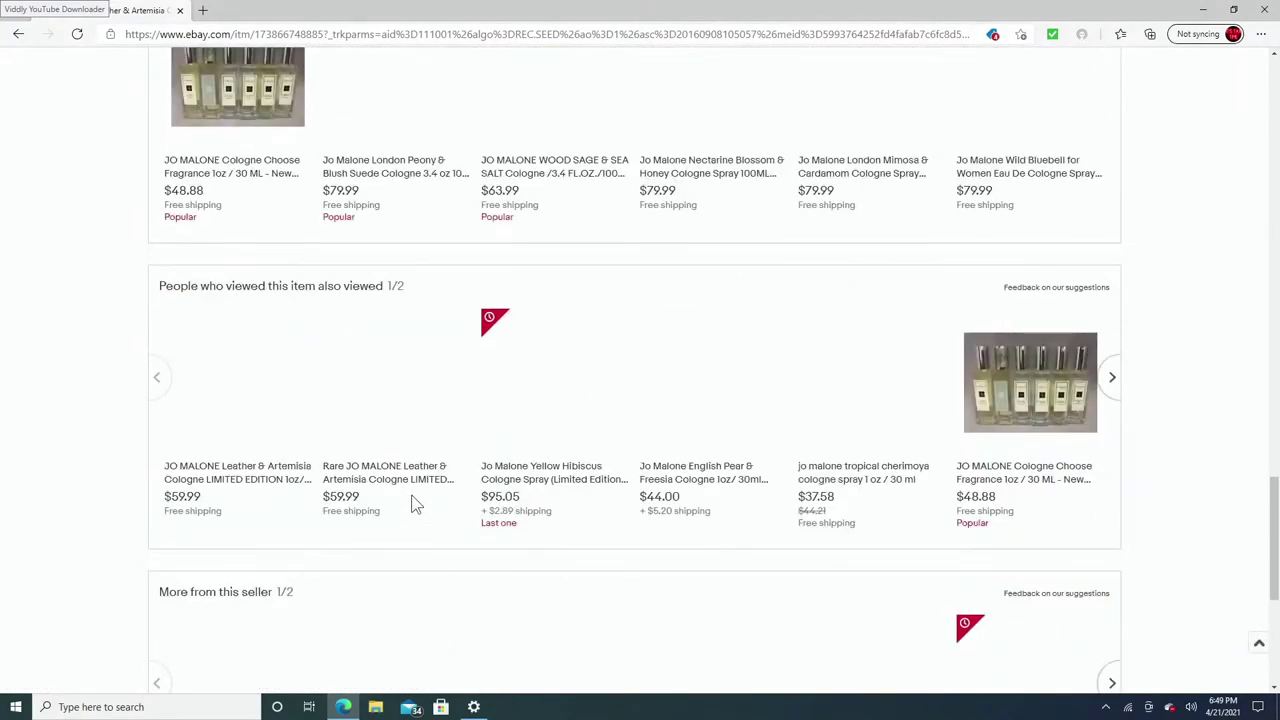
scroll(415, 505, "up", 10)
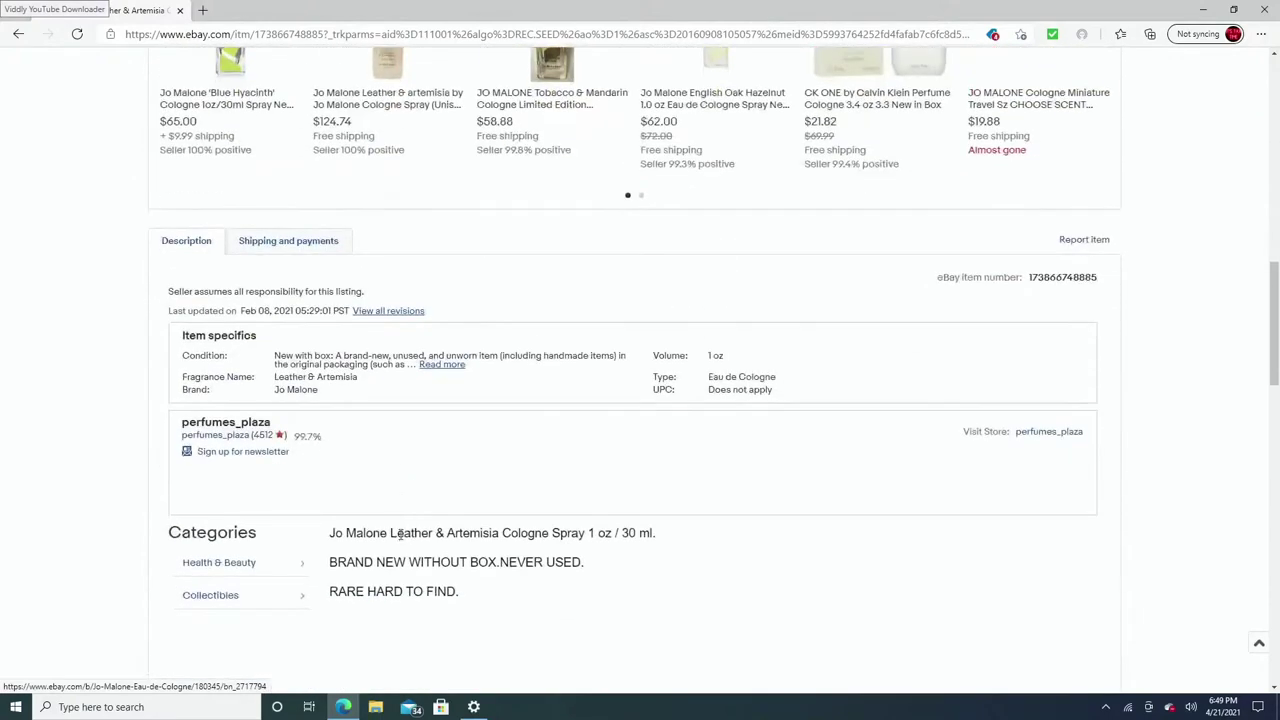
scroll(399, 534, "down", 2)
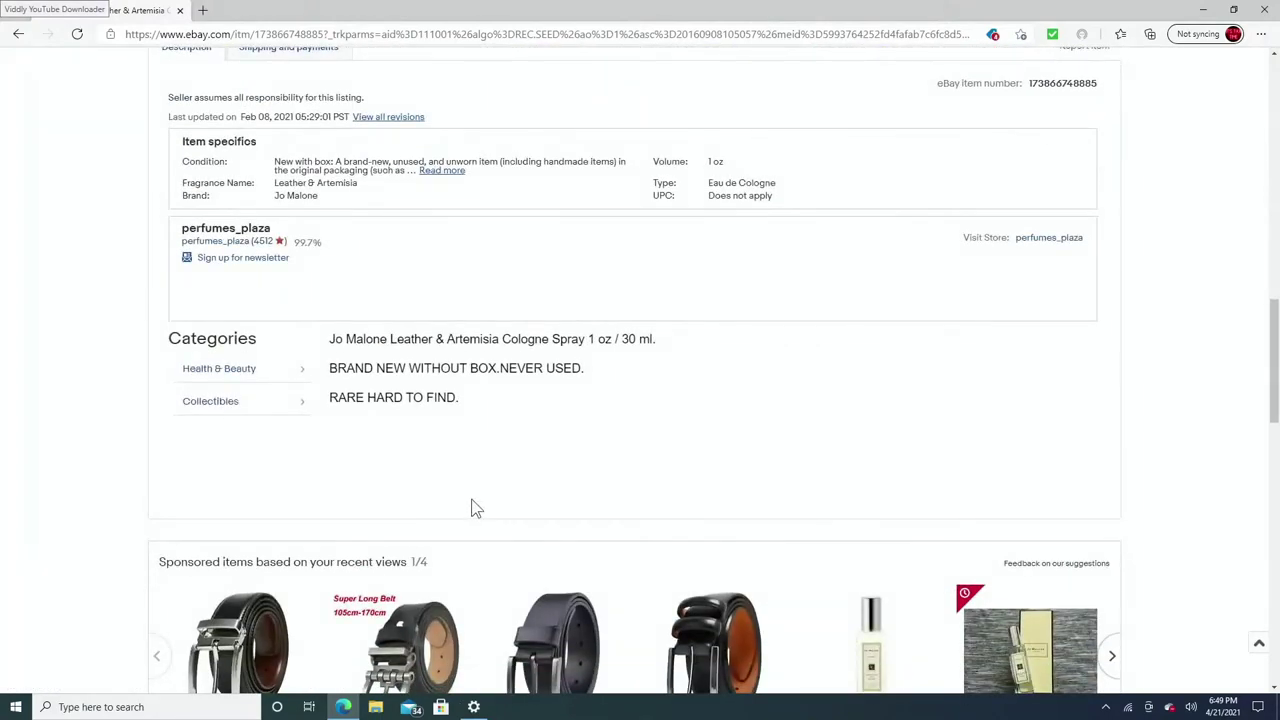
scroll(476, 508, "up", 2)
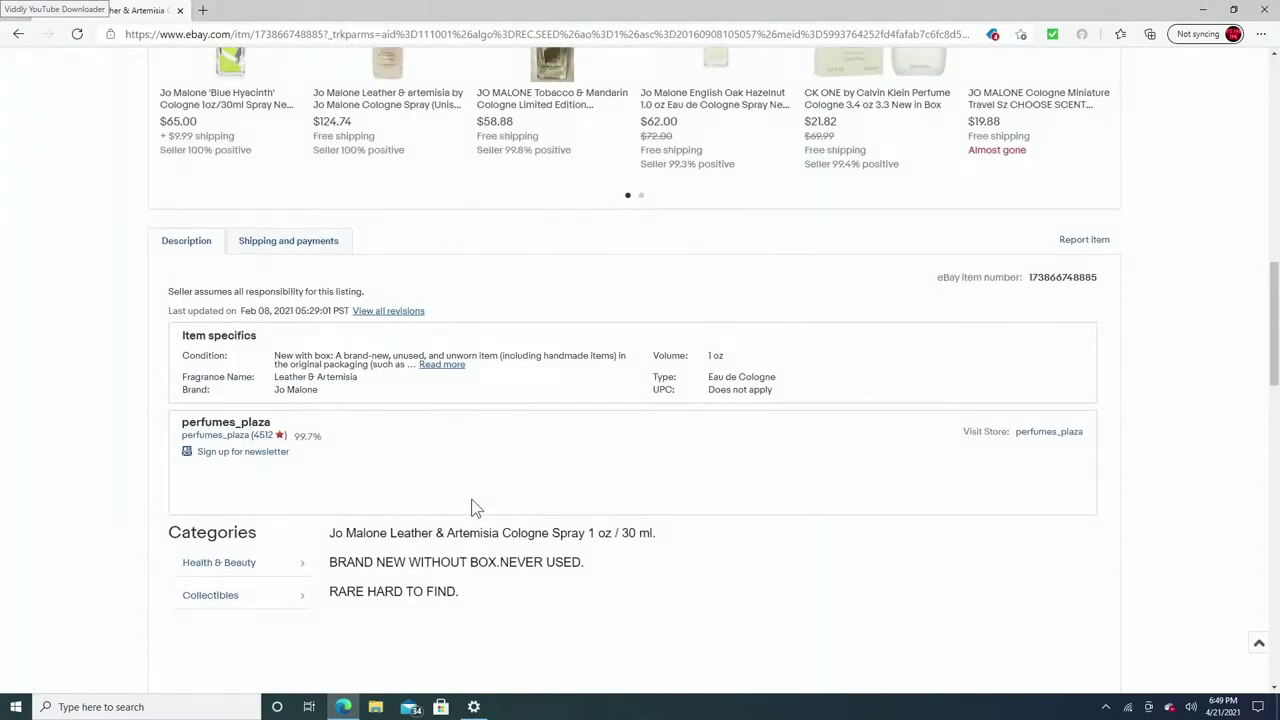
scroll(476, 508, "up", 2)
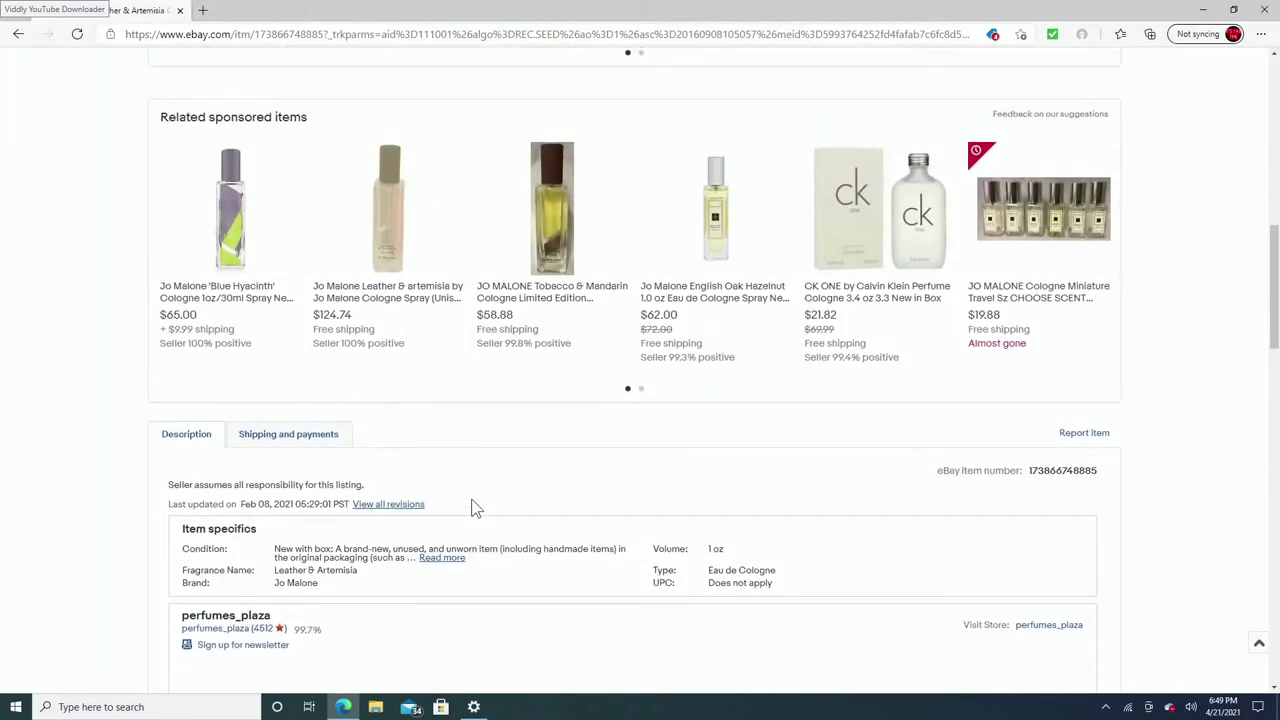
- Review the competing $124.74 Jo Malone Leather & Artemisia listing's sponsored items, item specifics and product description, then close it
left_click(388, 288)
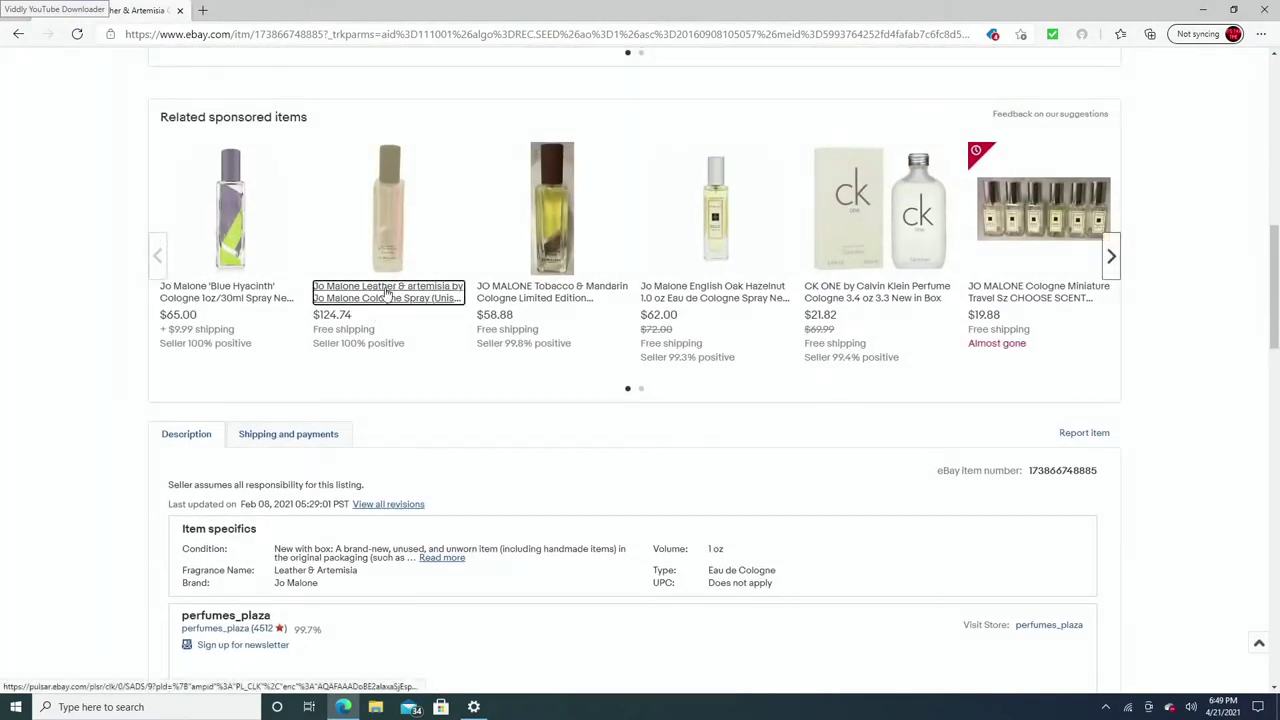
scroll(511, 478, "down", 12)
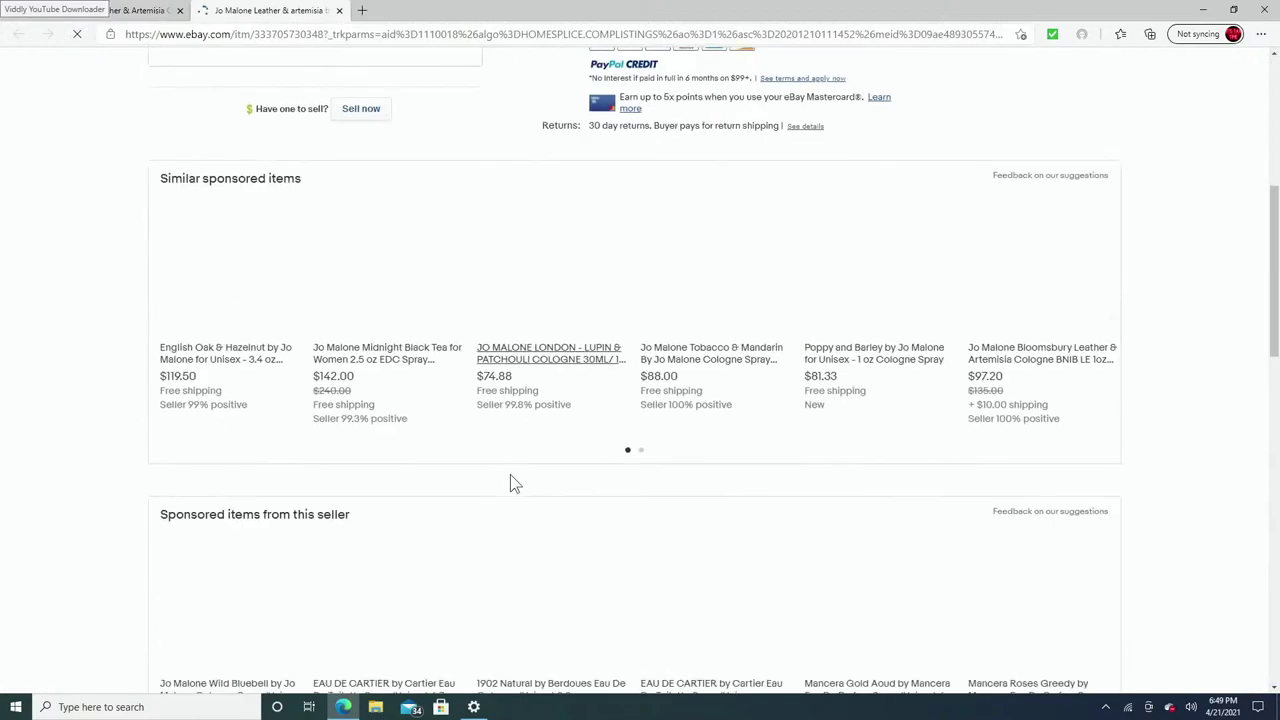
scroll(510, 474, "down", 6)
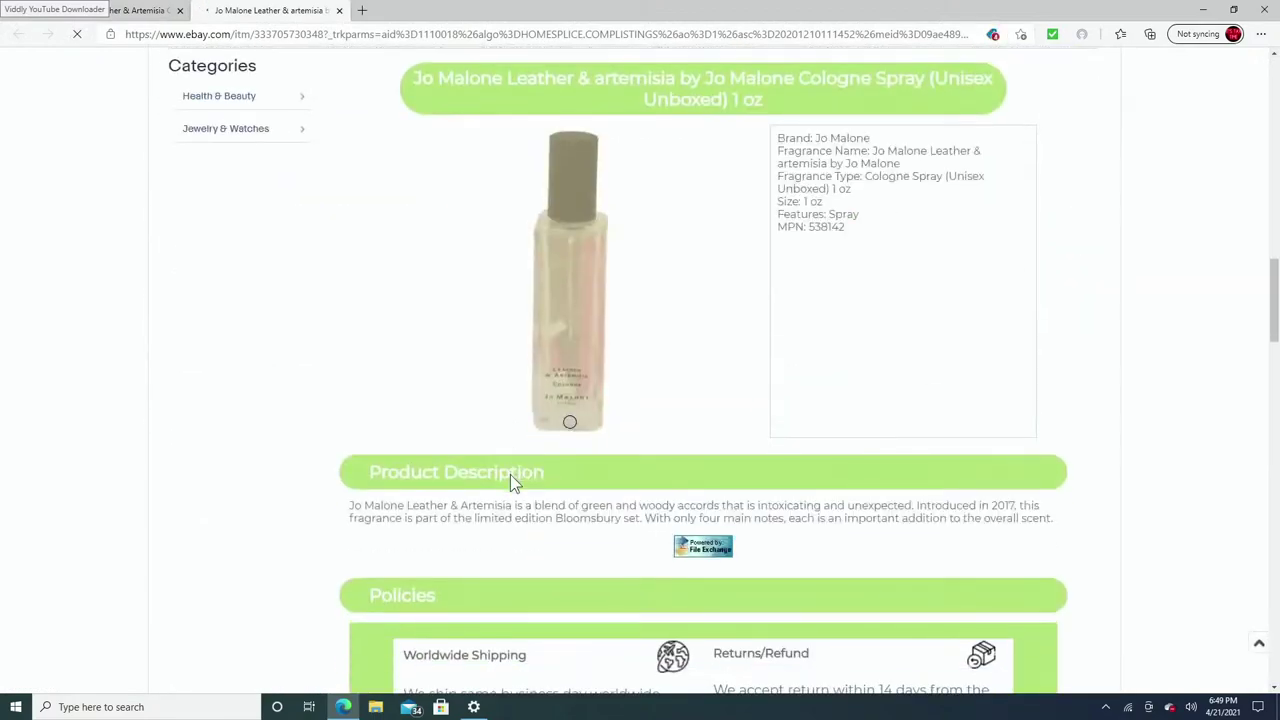
scroll(456, 435, "up", 3)
scroll(456, 435, "up", 5)
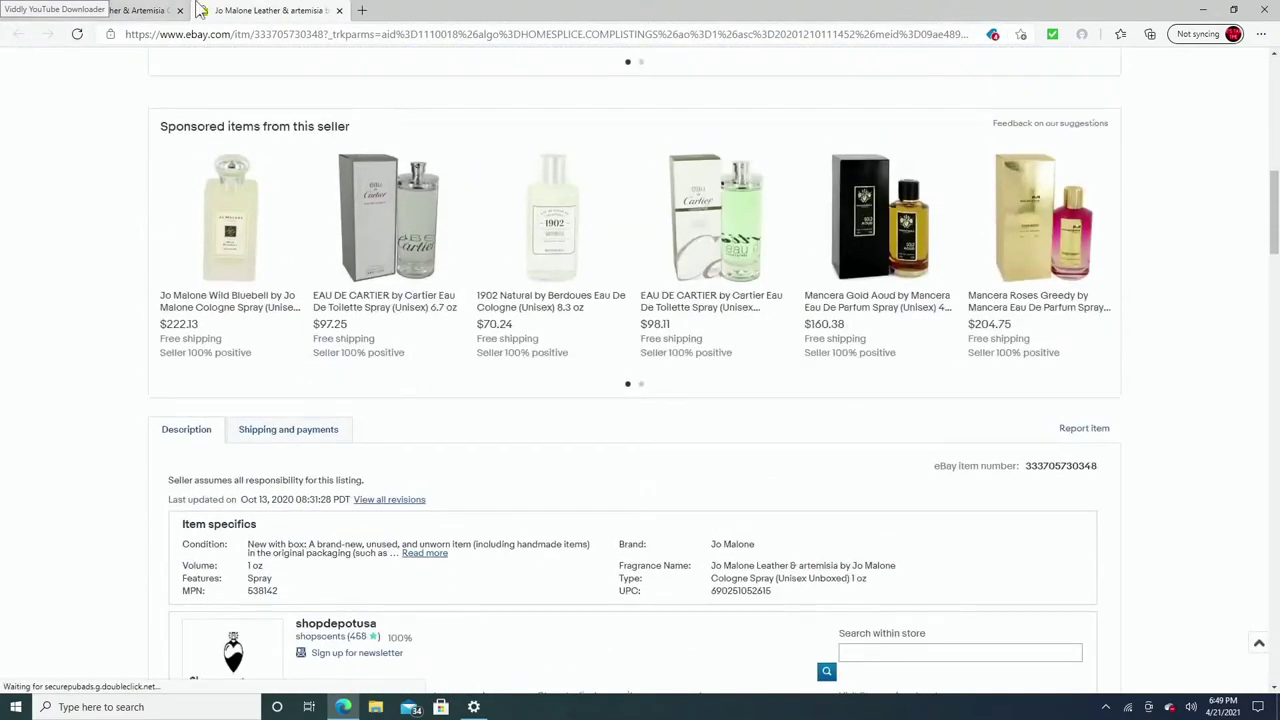
left_click(339, 10)
- Copy the three-line seller description from the $79.99 cologne listing, from "Jo Malone Leather & Artemisia" through "RARE HARD TO FIND."
scroll(400, 380, "up", 10)
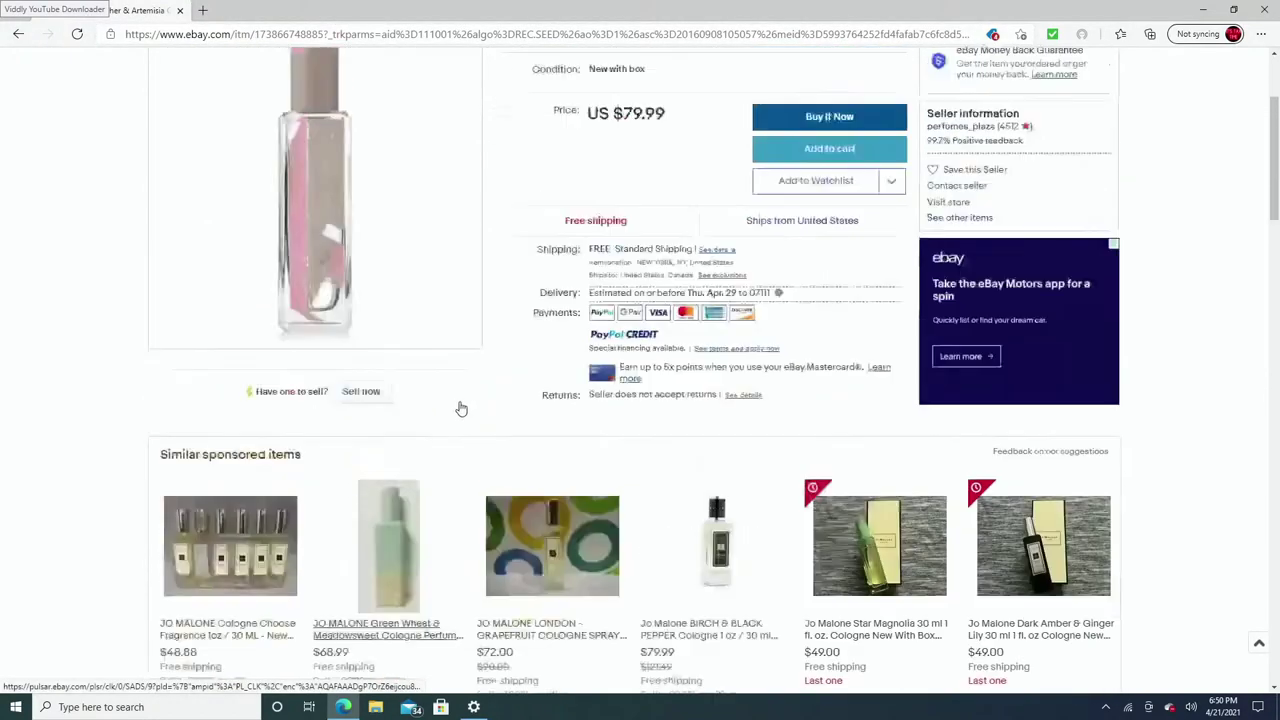
scroll(374, 403, "down", 15)
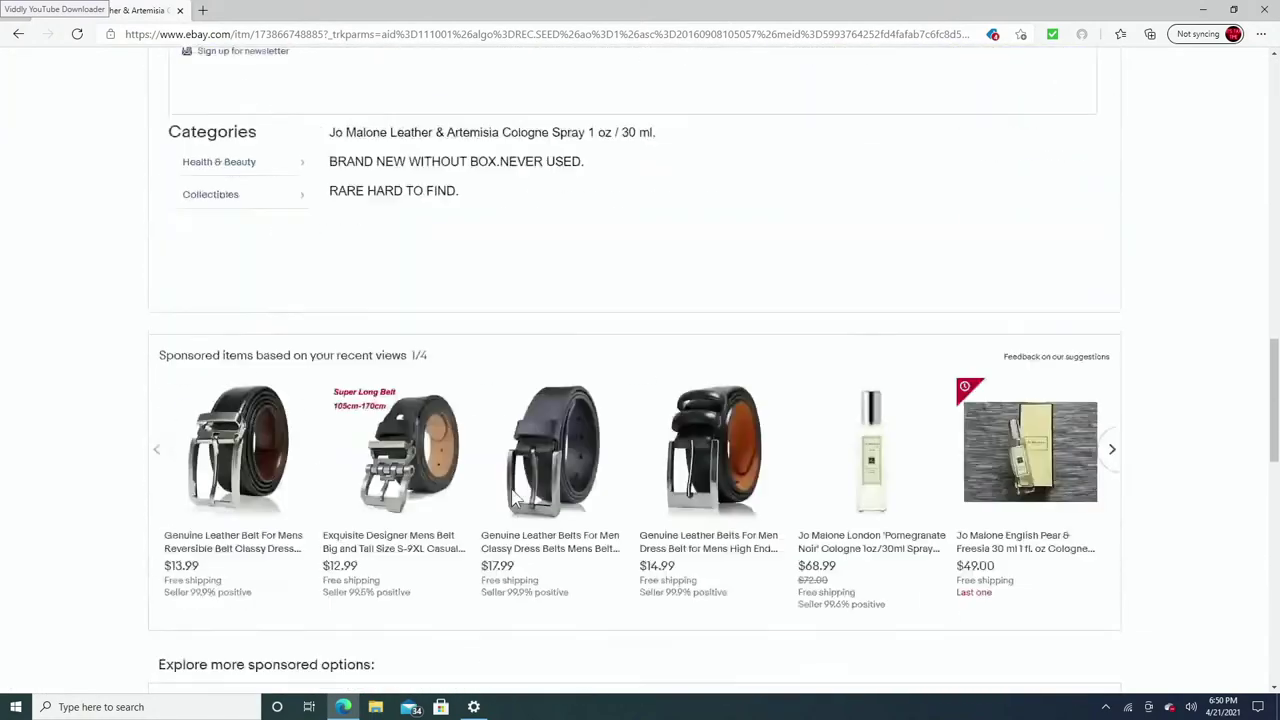
scroll(512, 495, "up", 3)
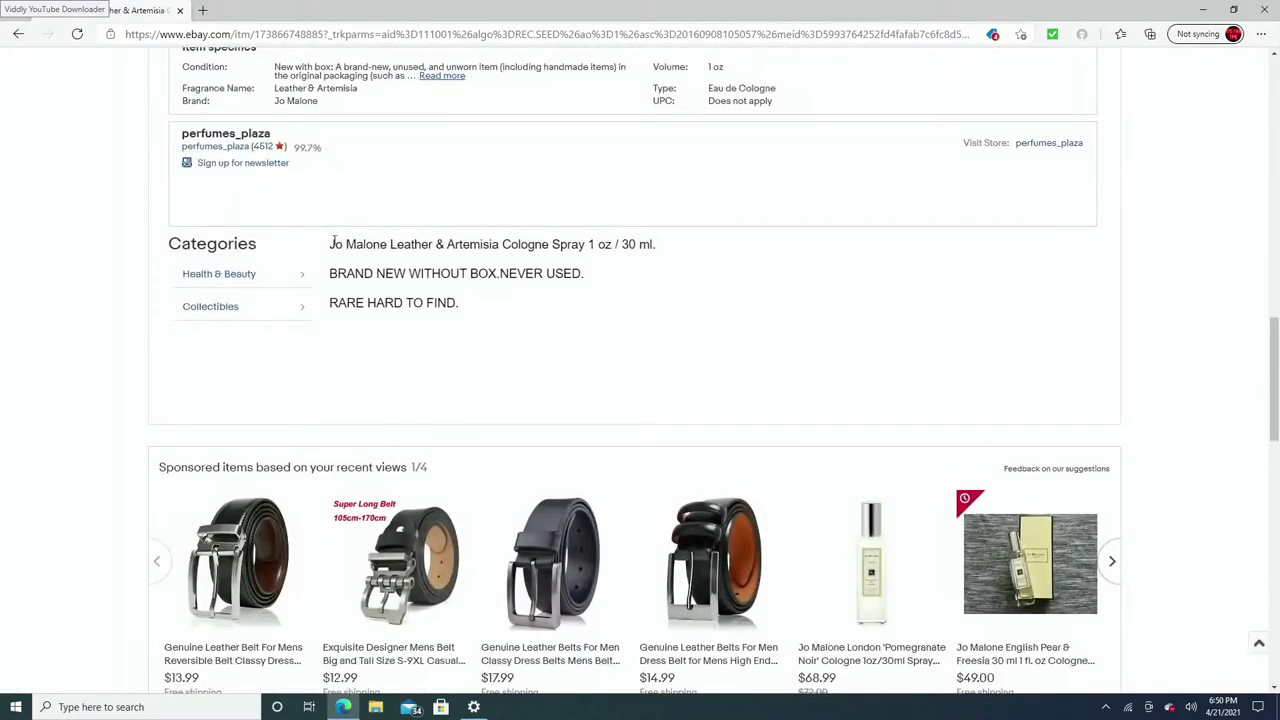
left_click_drag(331, 244, 464, 309)
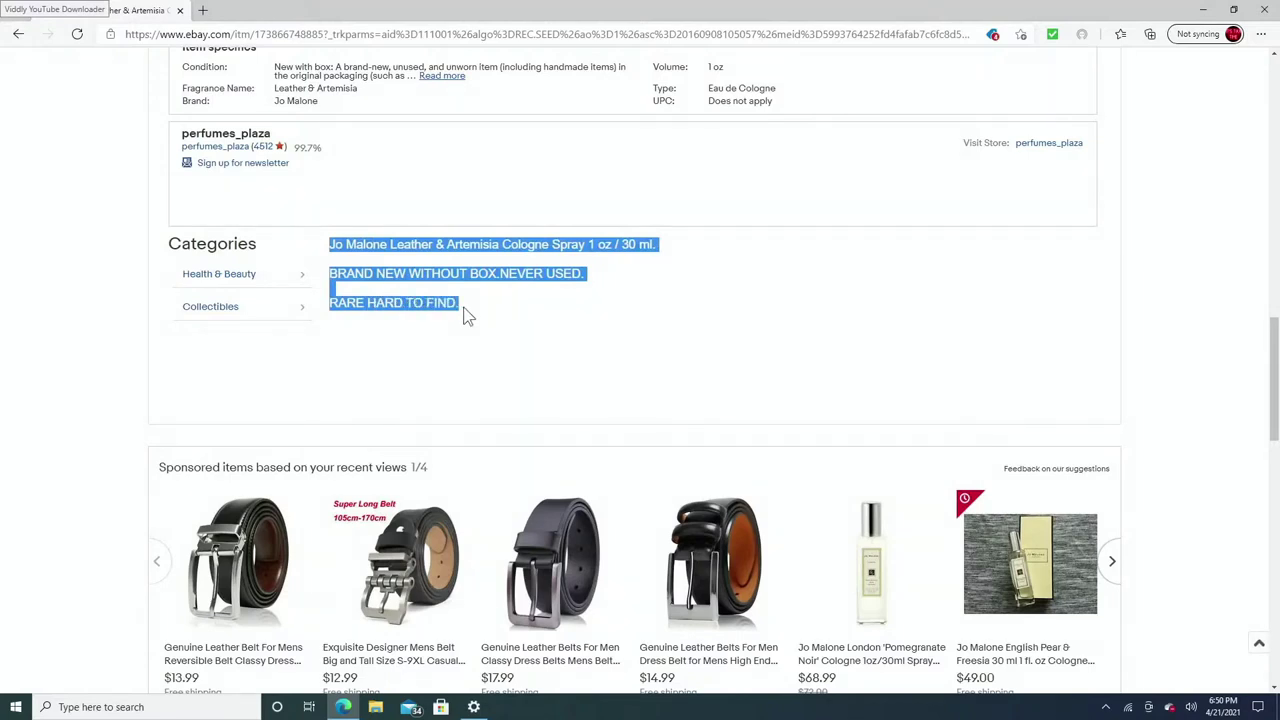
right_click(412, 306)
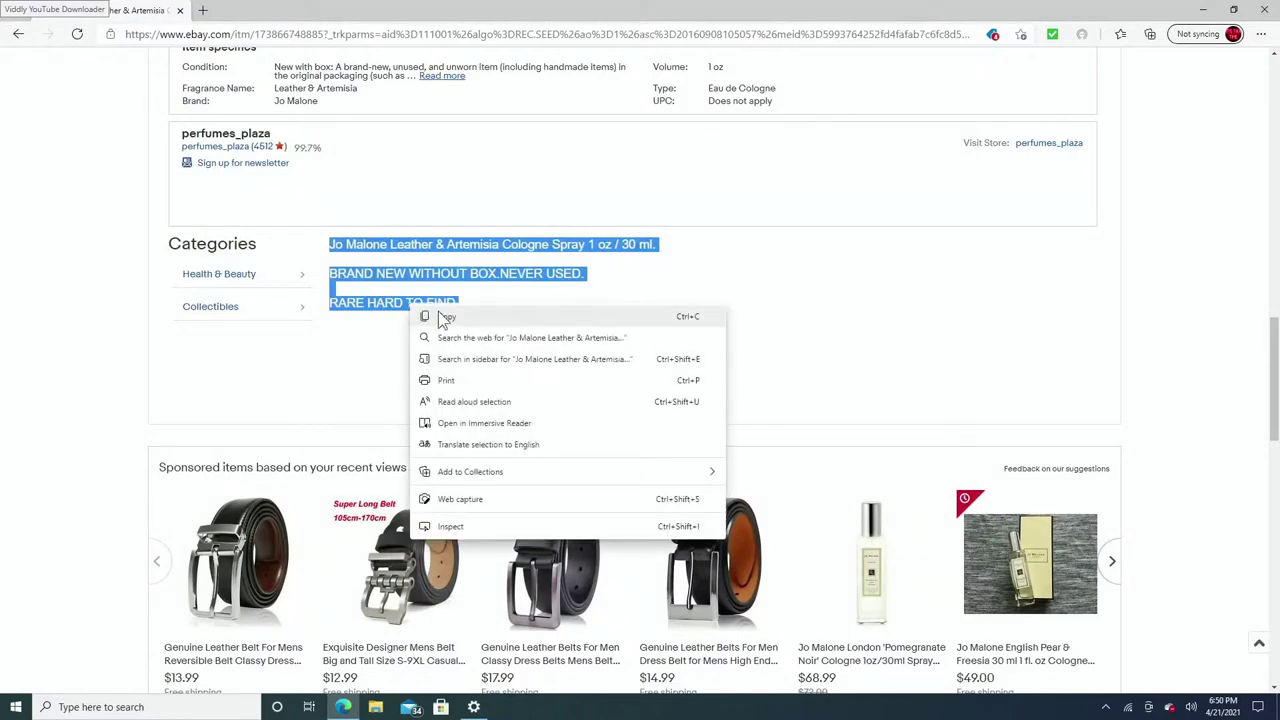
left_click(444, 318)
- Start a new listing from the $79.99 cologne using its Sell now option
scroll(457, 371, "up", 20)
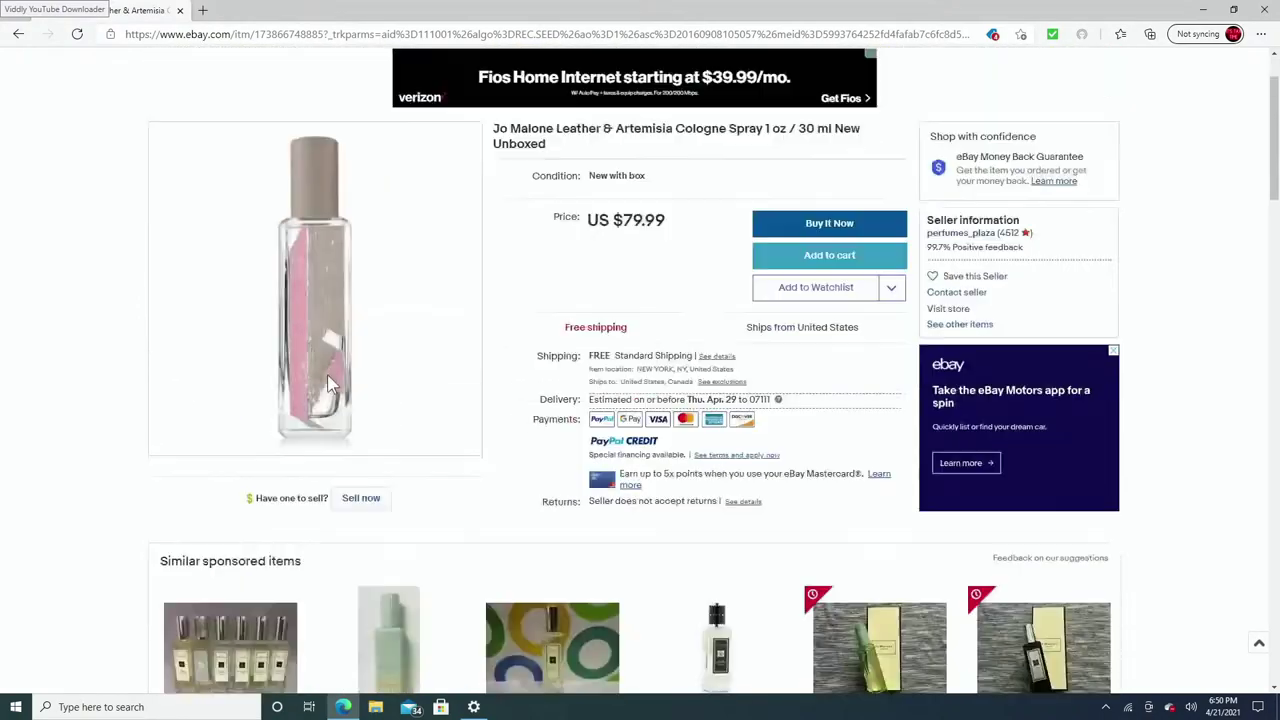
scroll(327, 374, "down", 3)
left_click(362, 206)
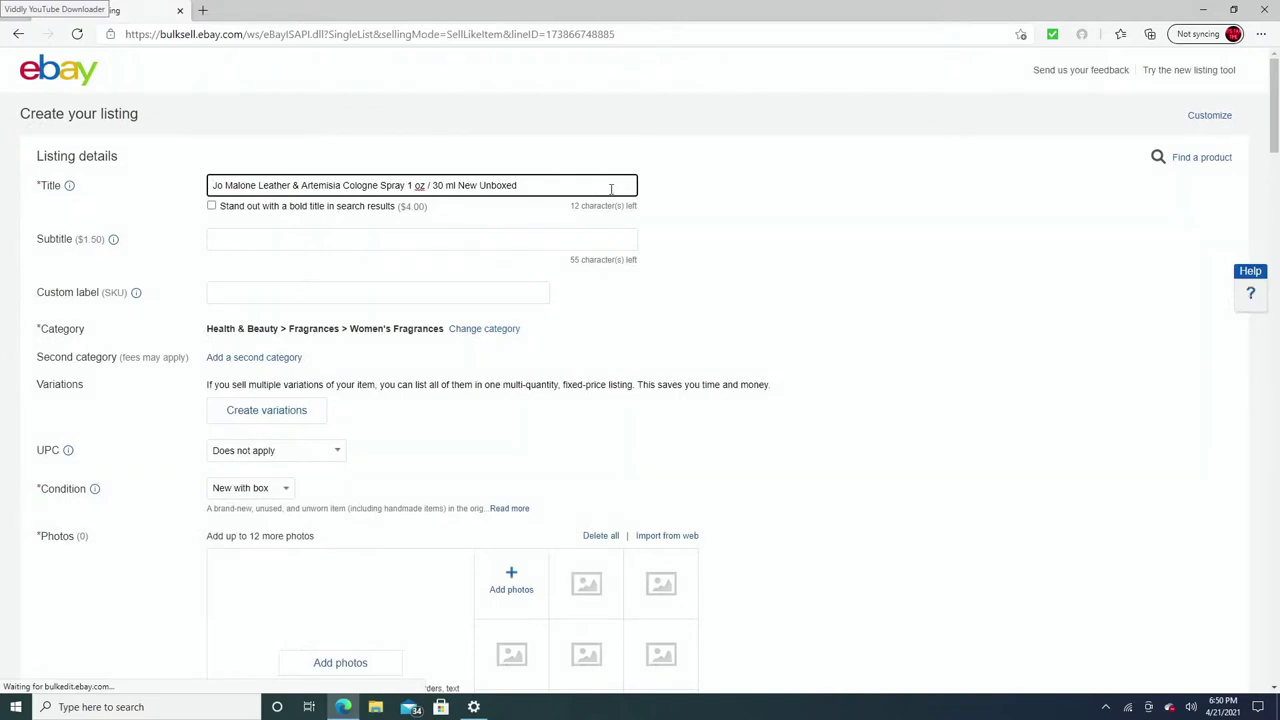
- Try to add a listing photo from the Desktop files, and restore the listing page when the browser closes unexpectedly
scroll(548, 255, "down", 2)
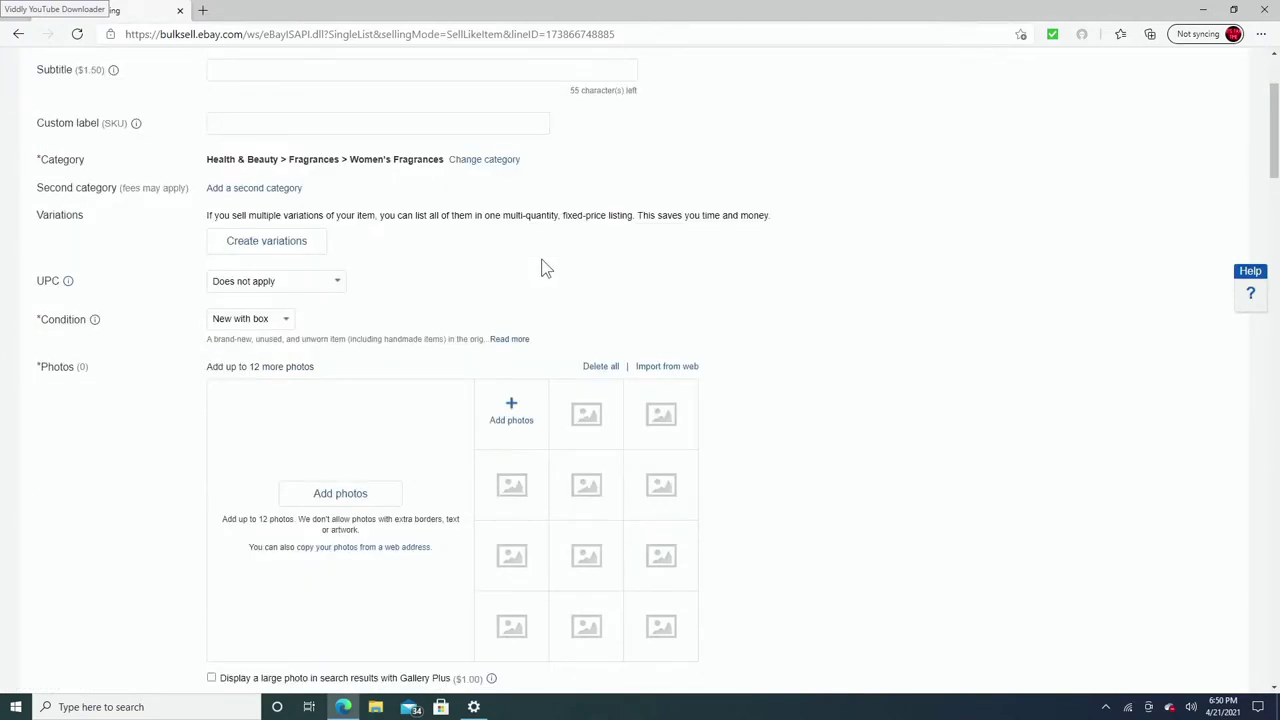
scroll(545, 268, "down", 1)
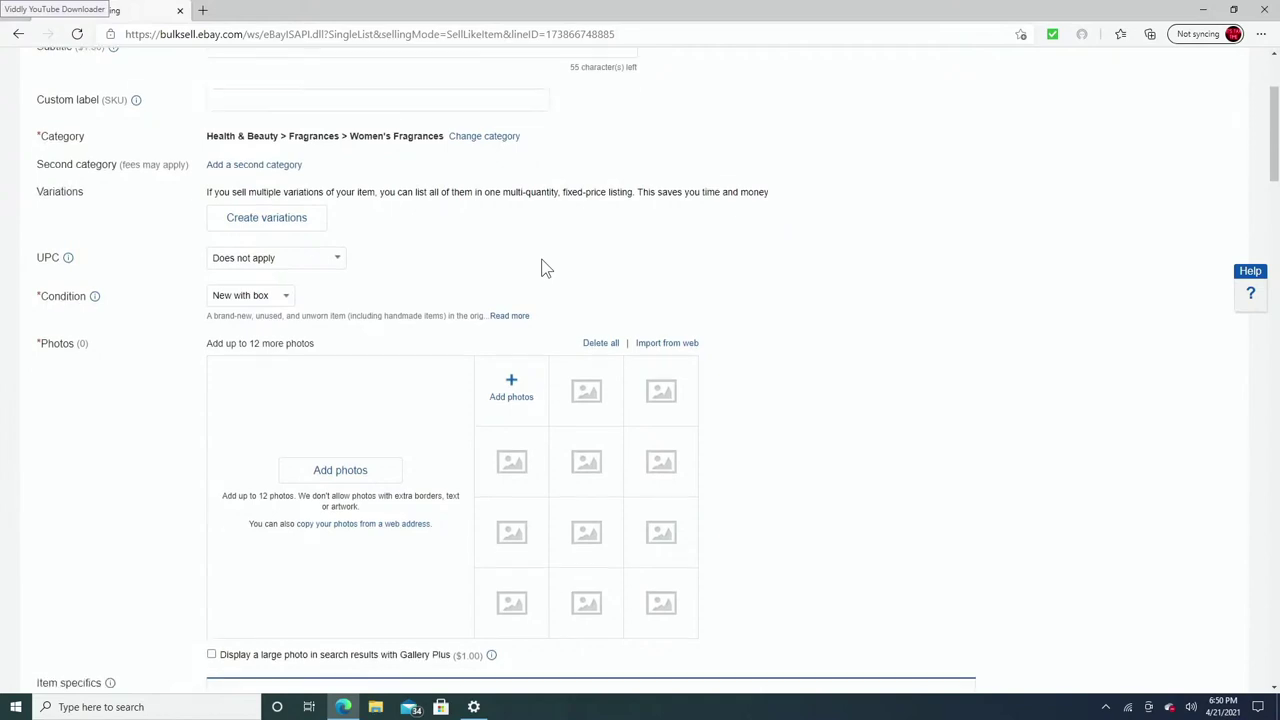
left_click(329, 469)
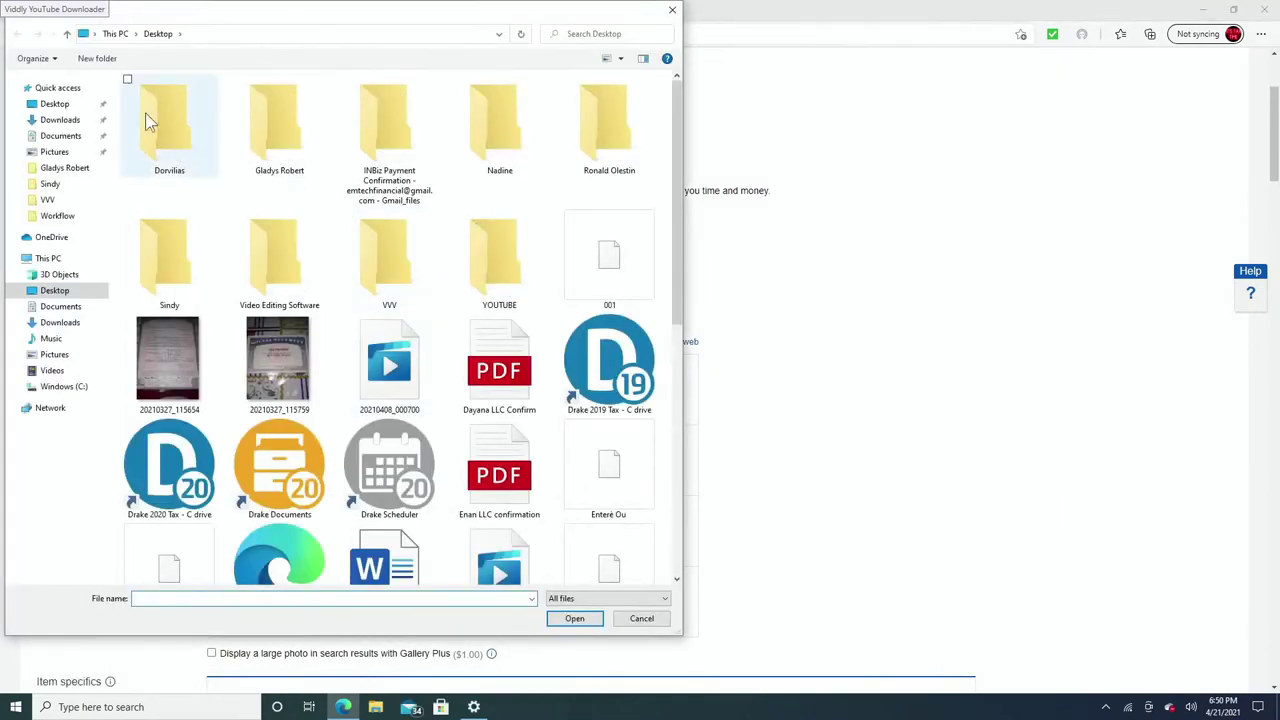
left_click(55, 105)
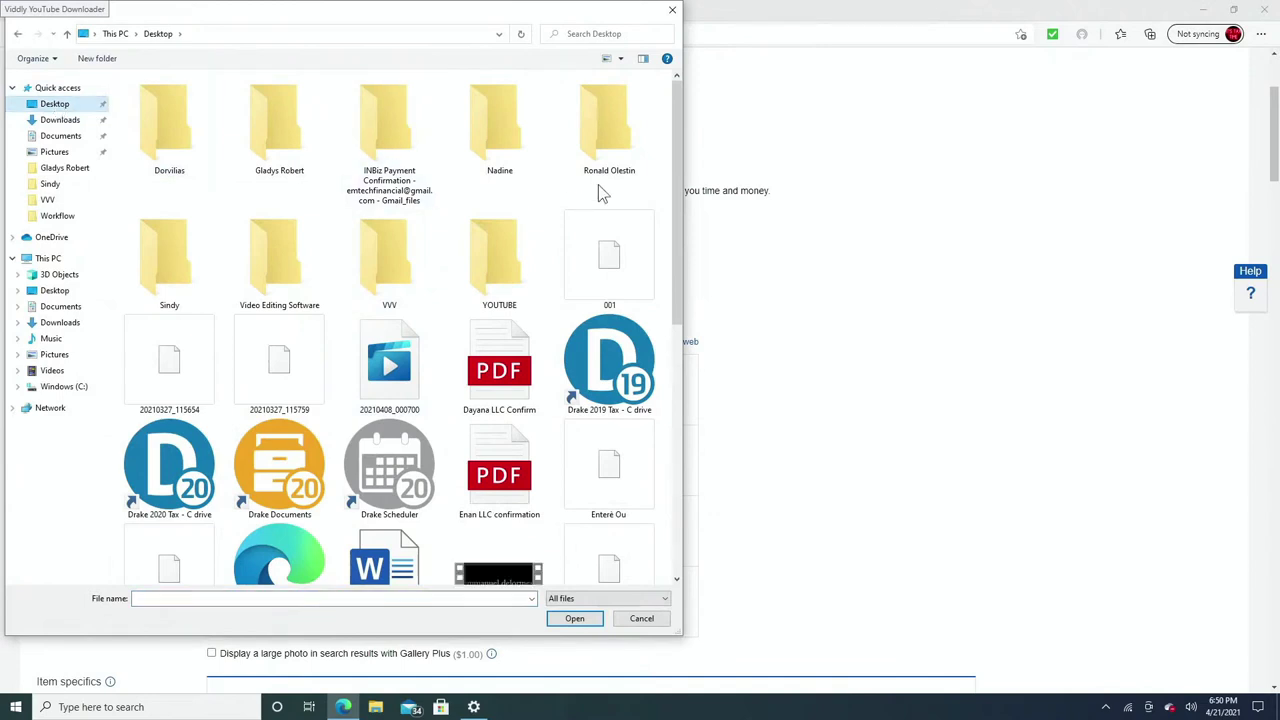
left_click_drag(676, 104, 723, 429)
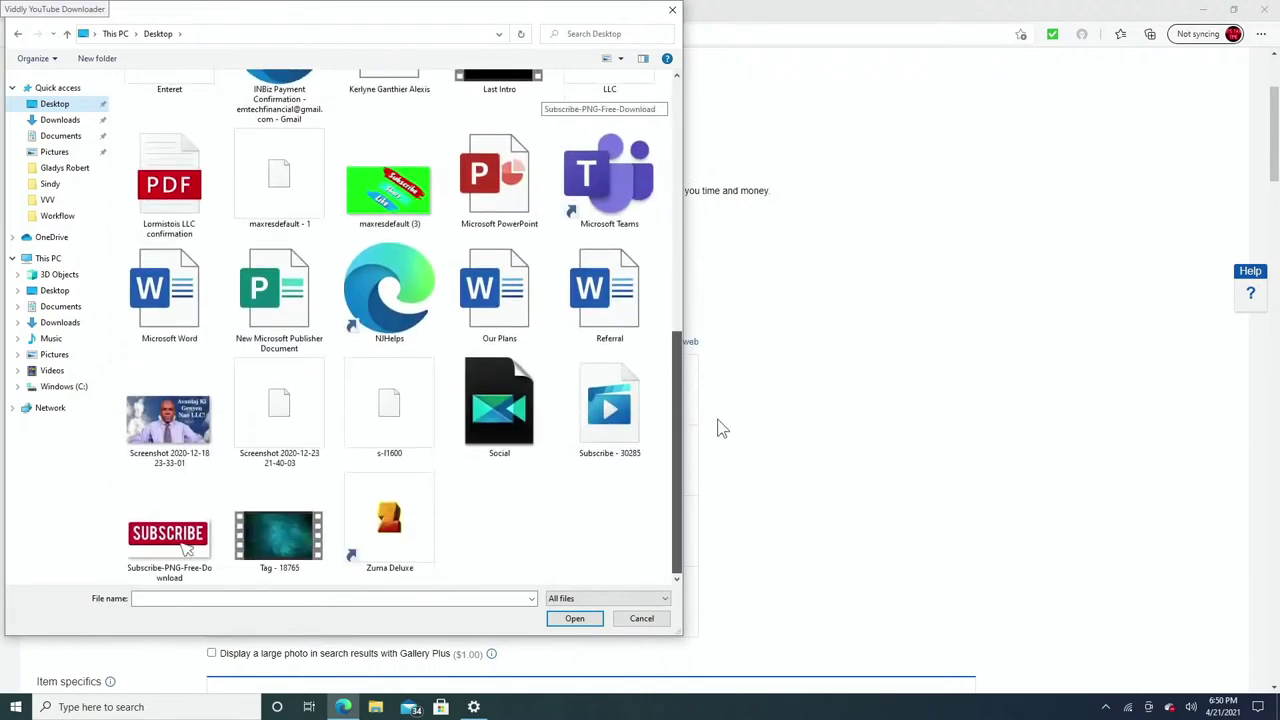
left_click(582, 599)
left_click(580, 606)
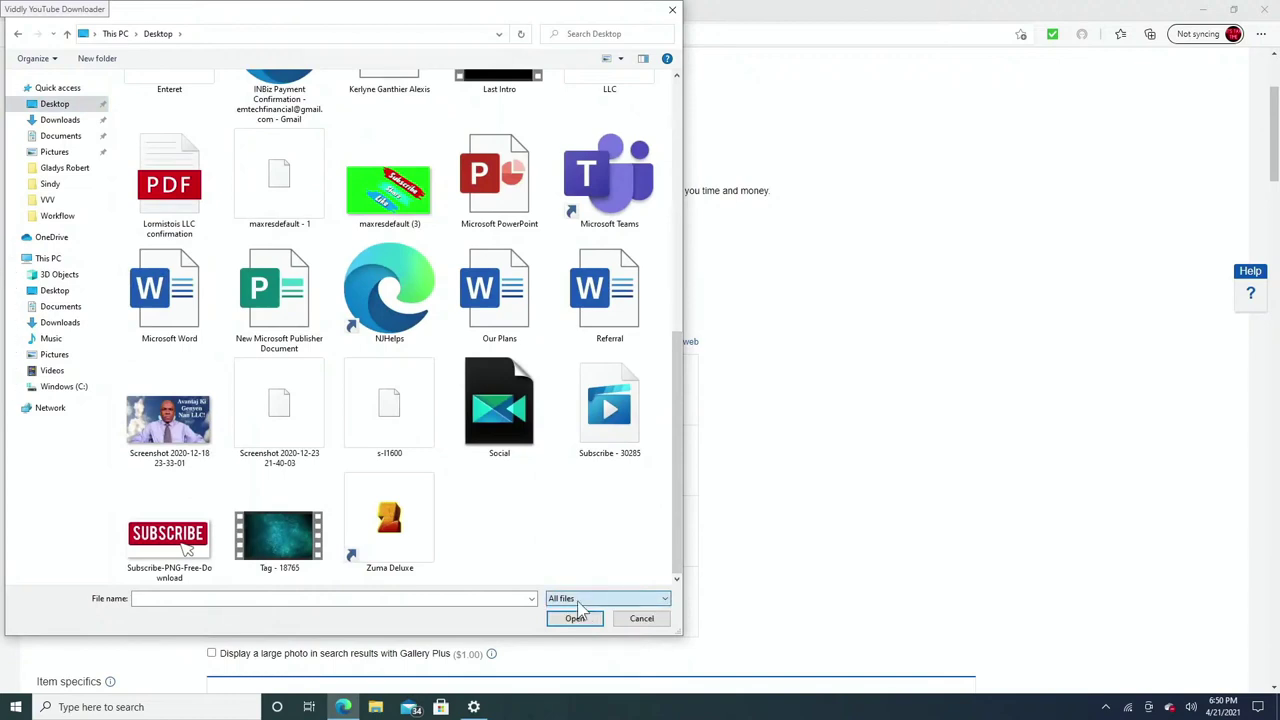
double_click(277, 409)
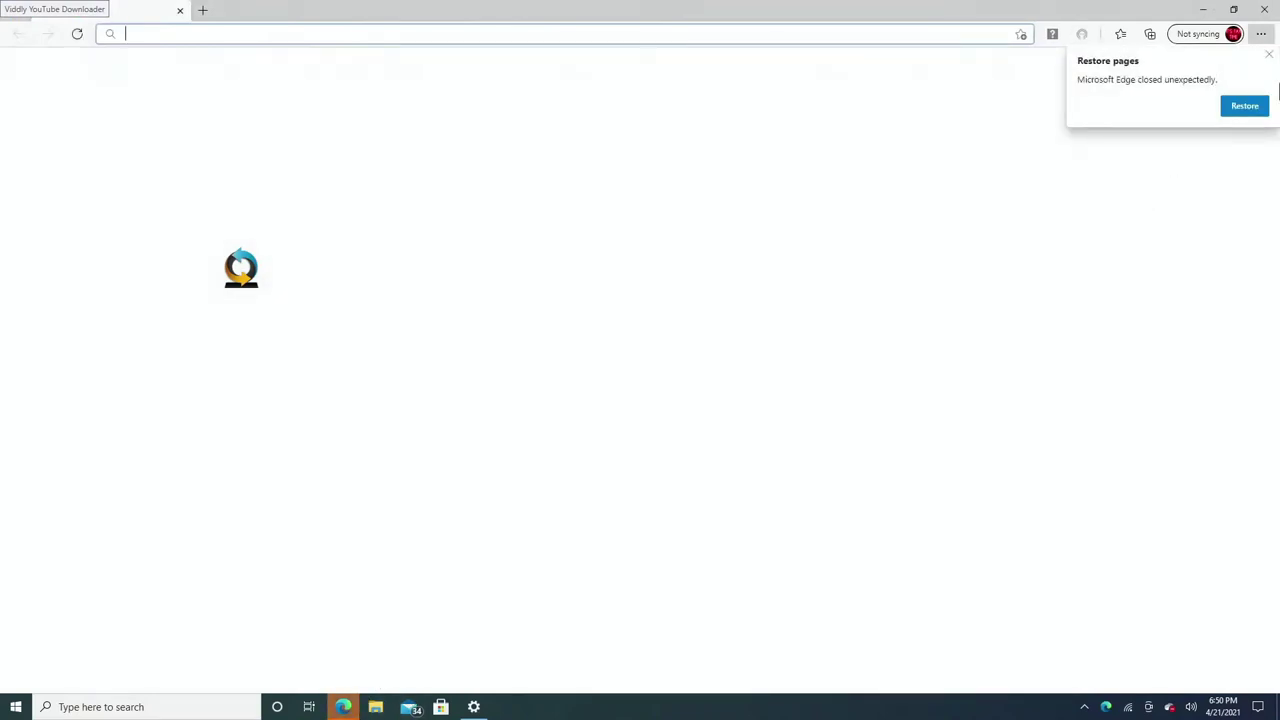
left_click(1236, 108)
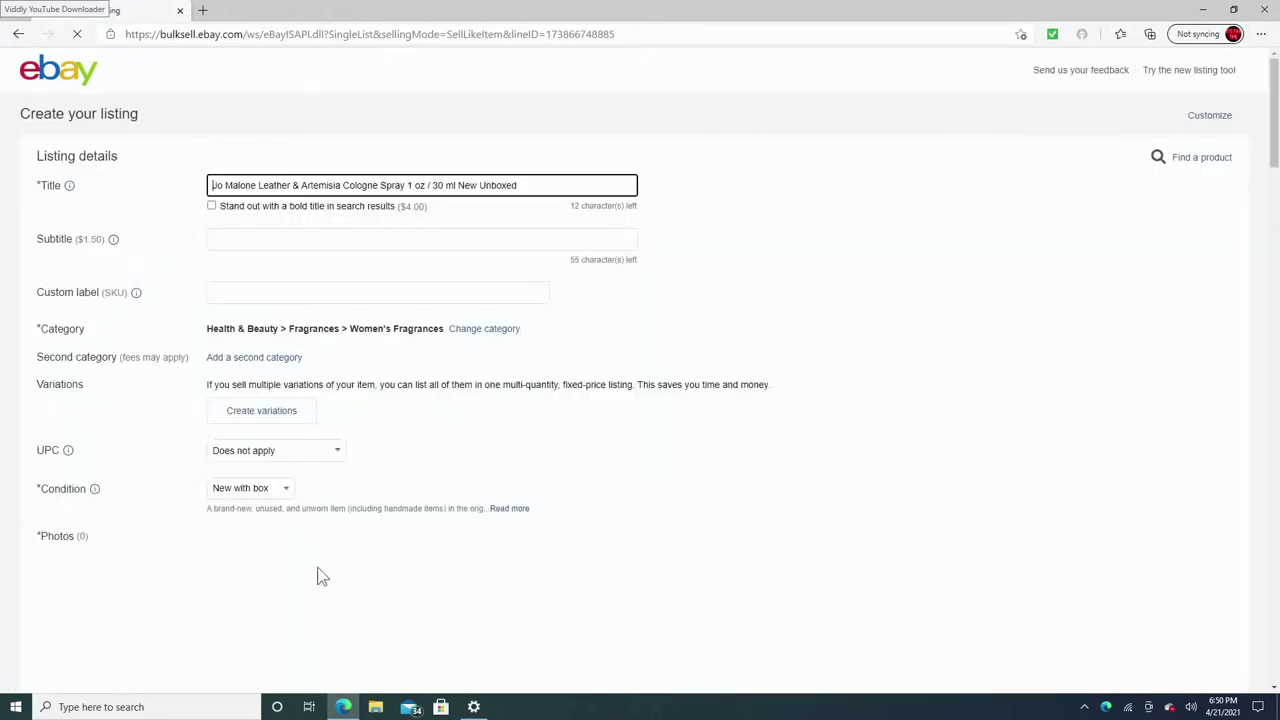
- Upload the 001 image from the Desktop as the listing photo
scroll(337, 560, "down", 10)
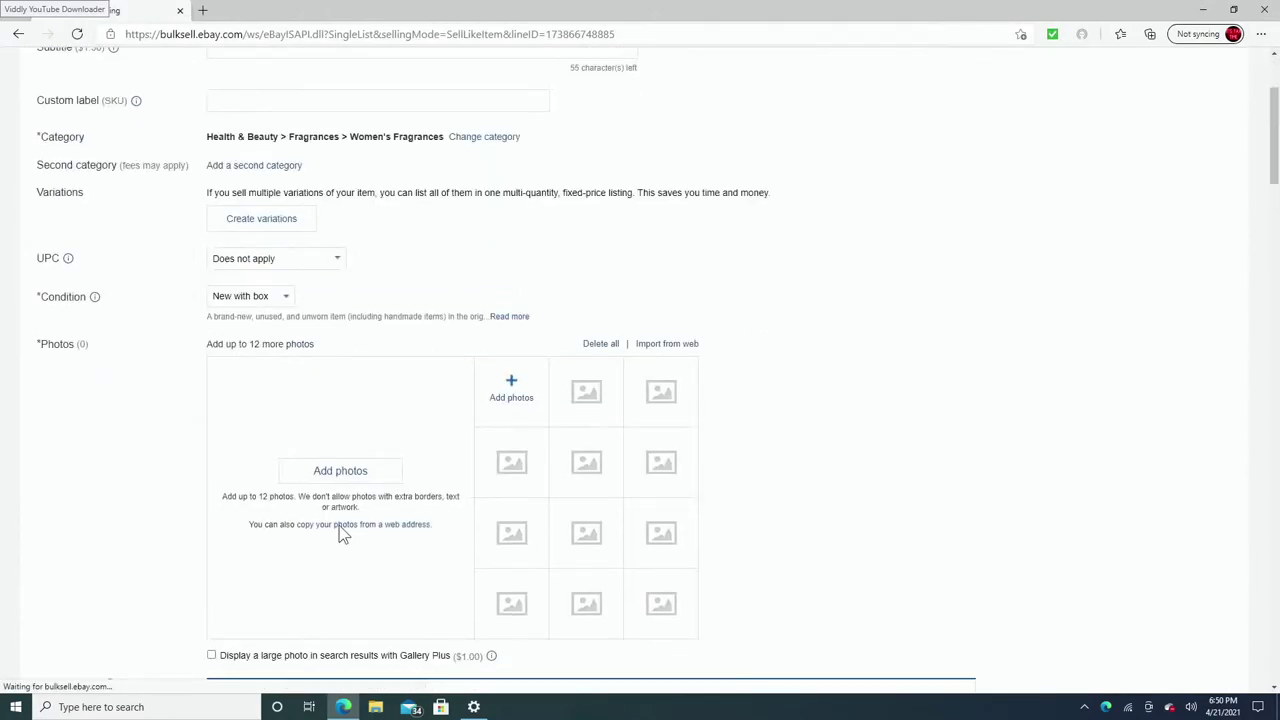
left_click(340, 472)
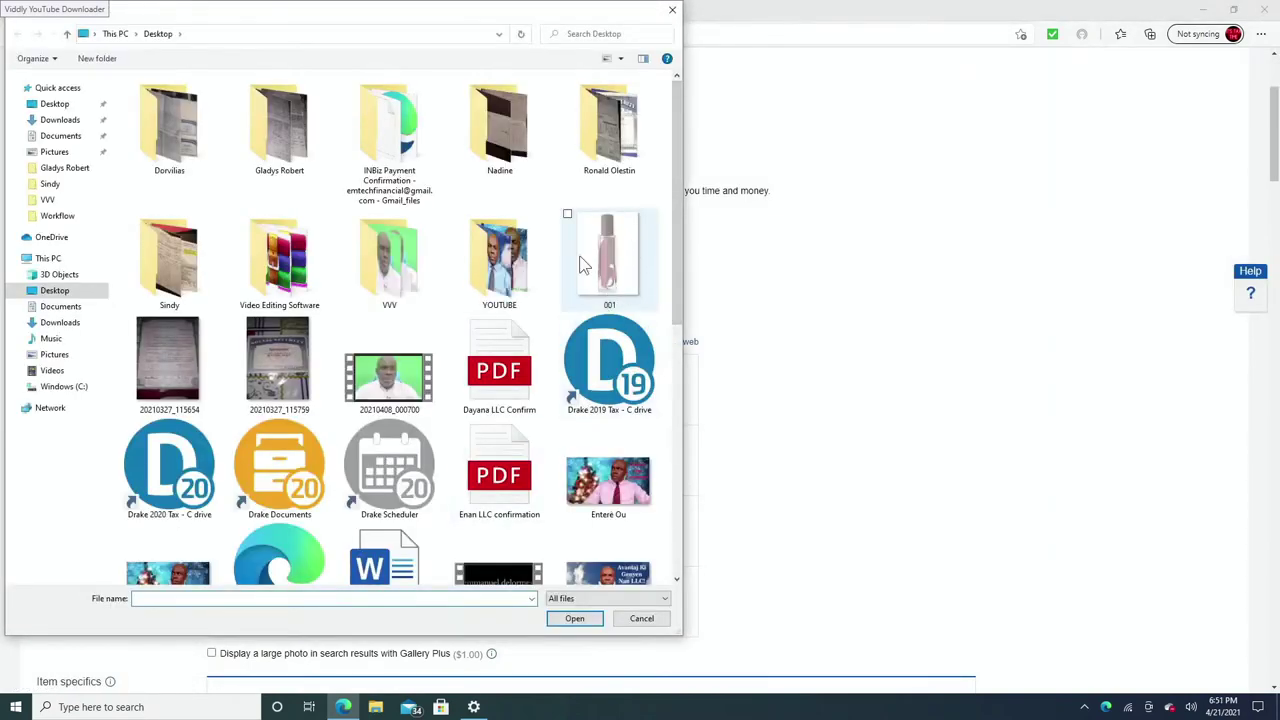
double_click(610, 253)
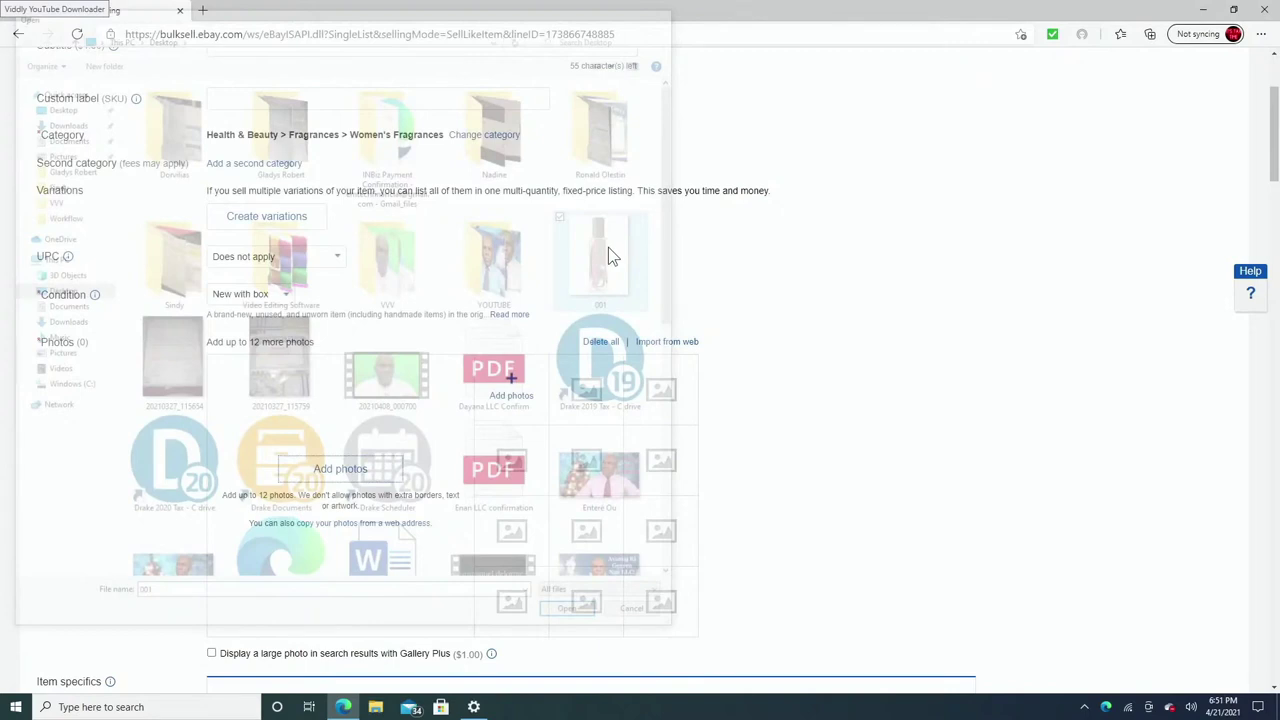
- Paste the copied cologne text into the listing's item description
scroll(897, 391, "down", 5)
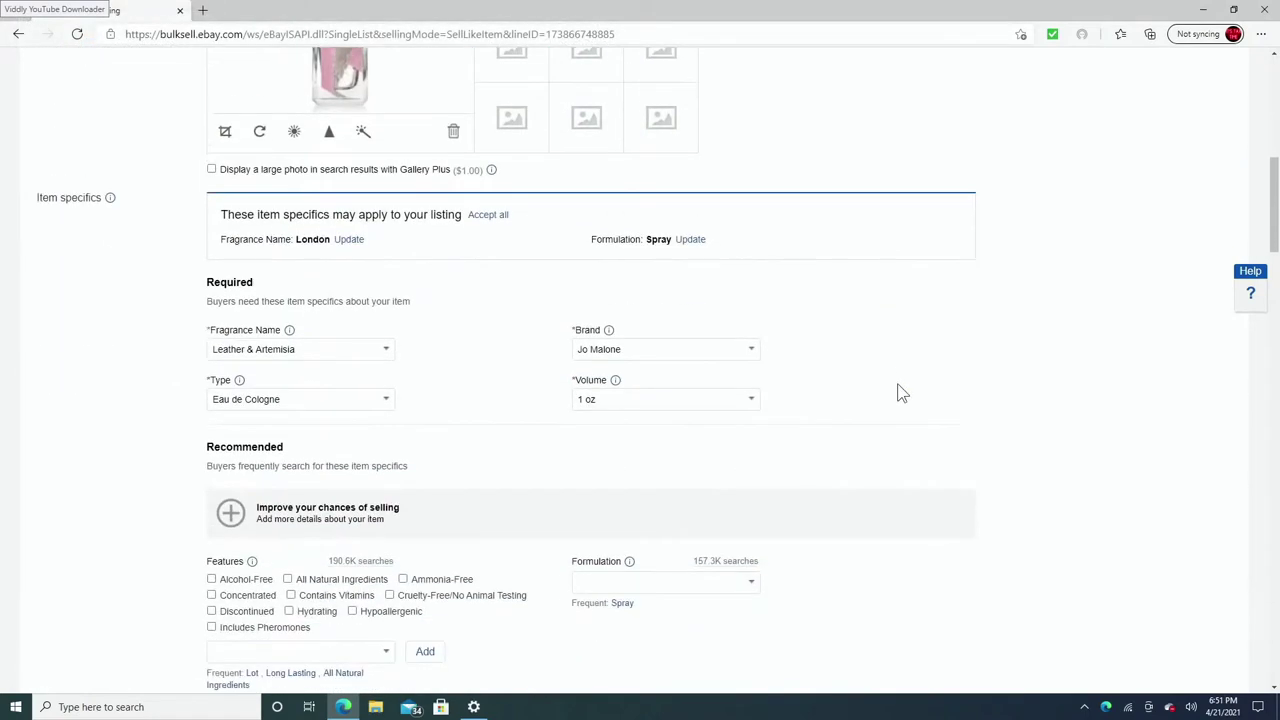
scroll(425, 380, "down", 5)
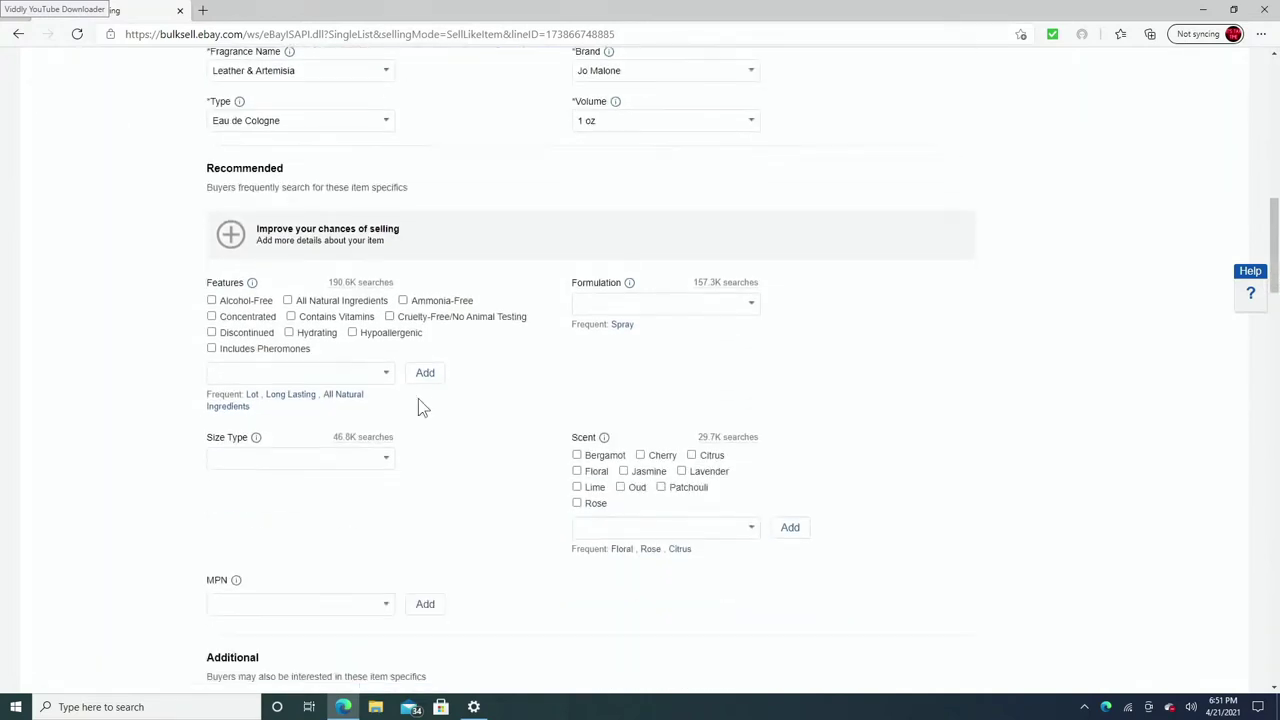
scroll(470, 440, "down", 2)
scroll(1100, 297, "down", 2)
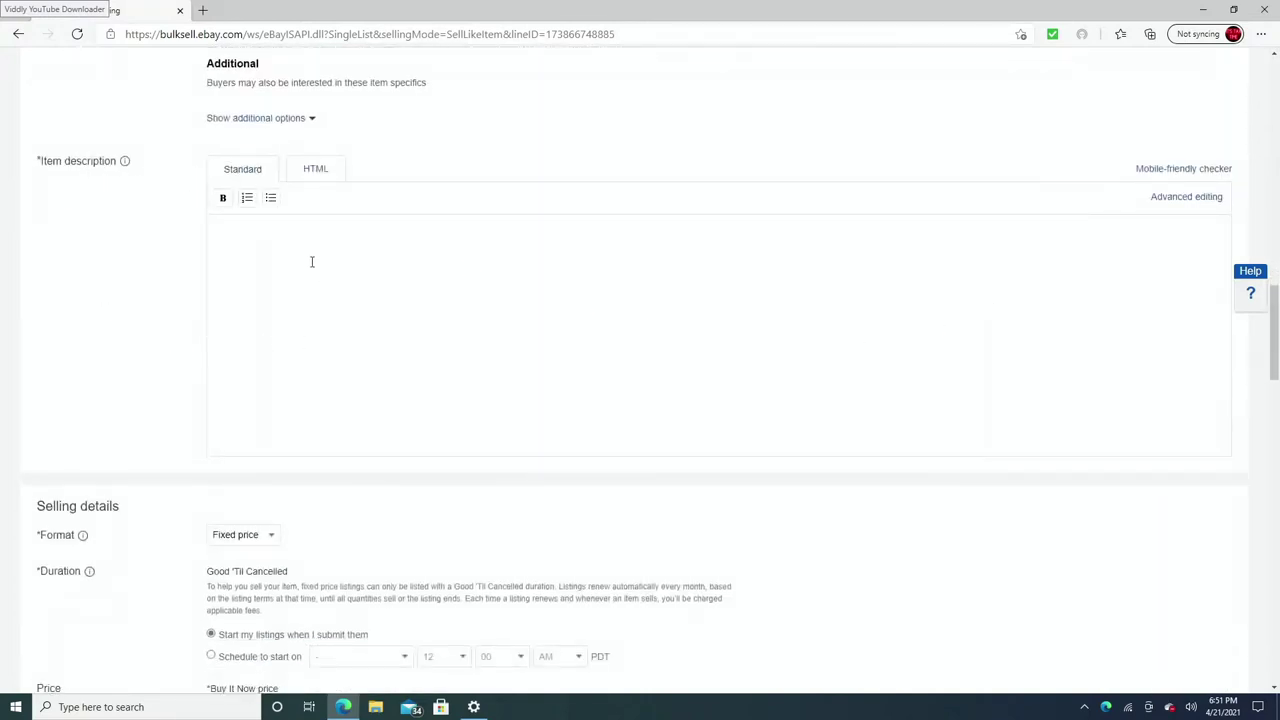
right_click(266, 255)
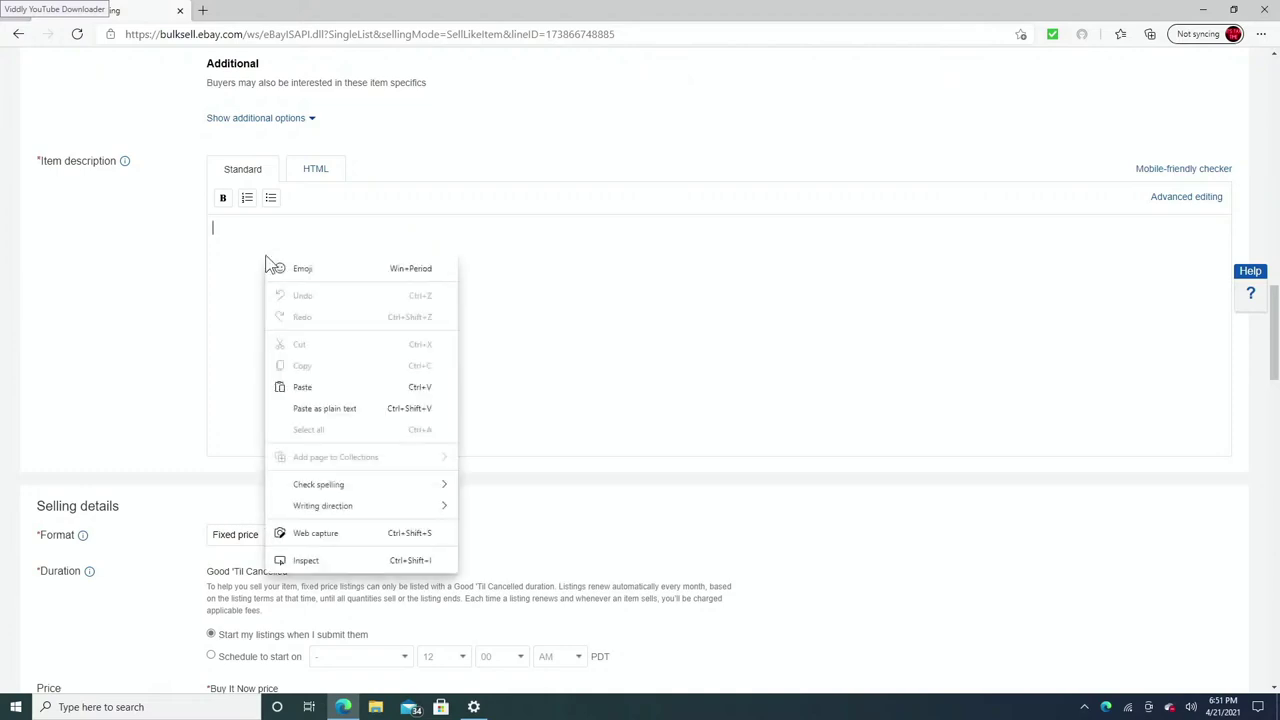
left_click(299, 385)
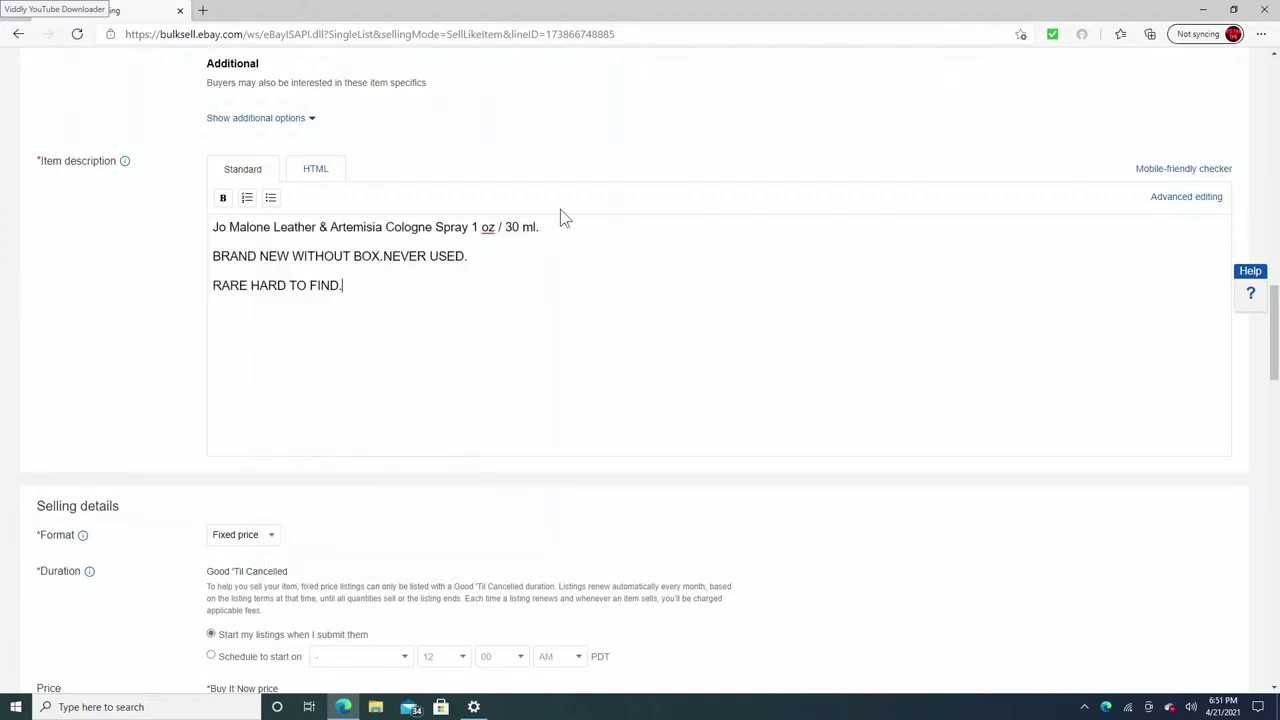
- Set the Buy It Now price to $69.99 and the quantity to 2
scroll(617, 351, "down", 5)
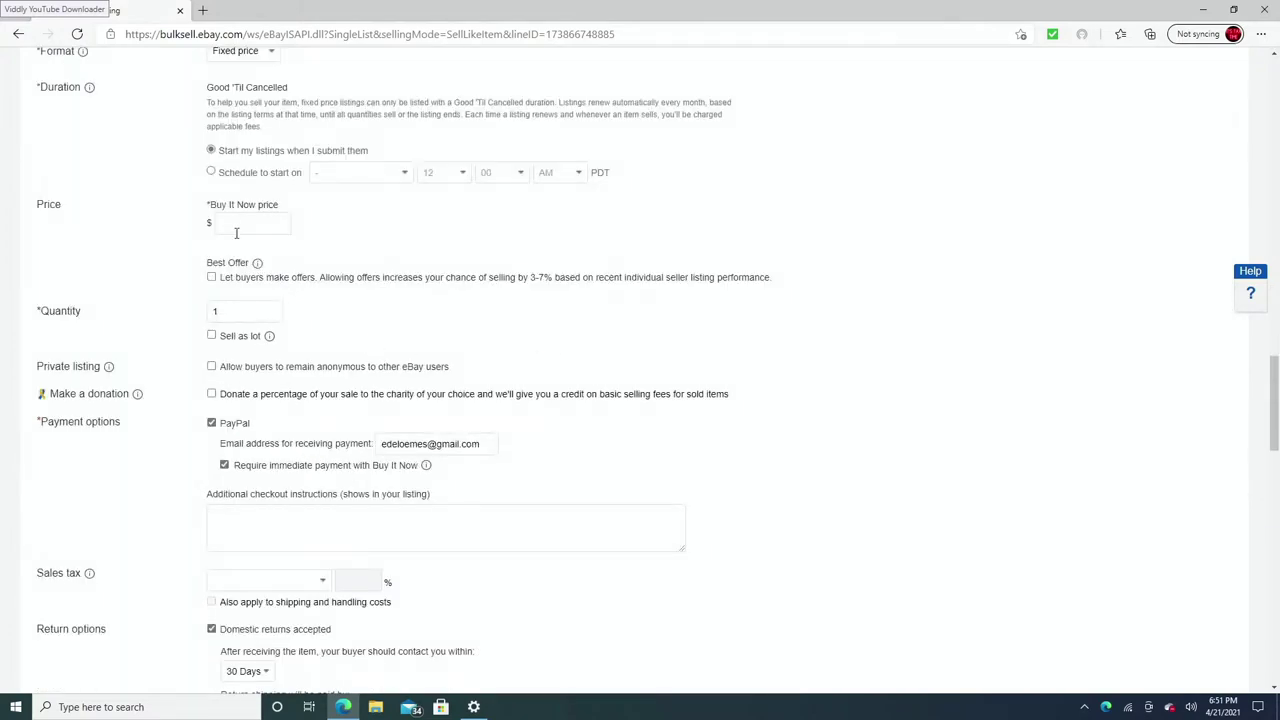
left_click(236, 220)
left_click(219, 314)
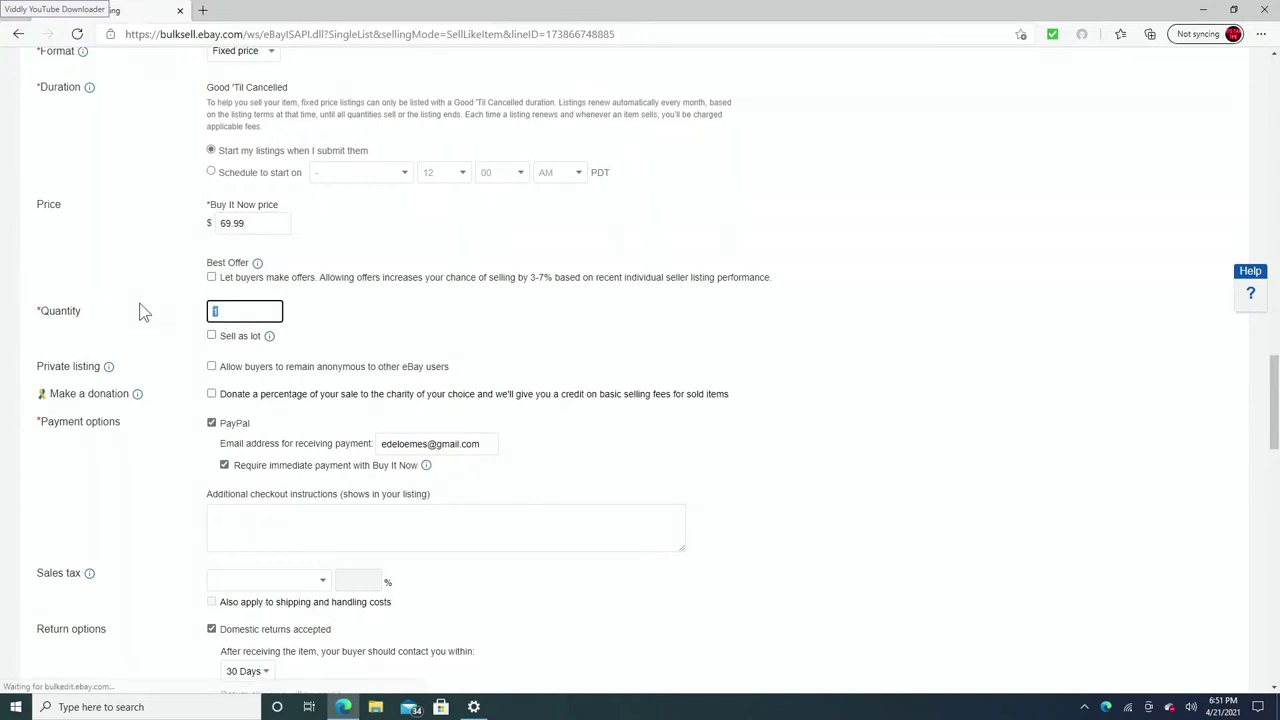
key("BackSpace")
type("2")
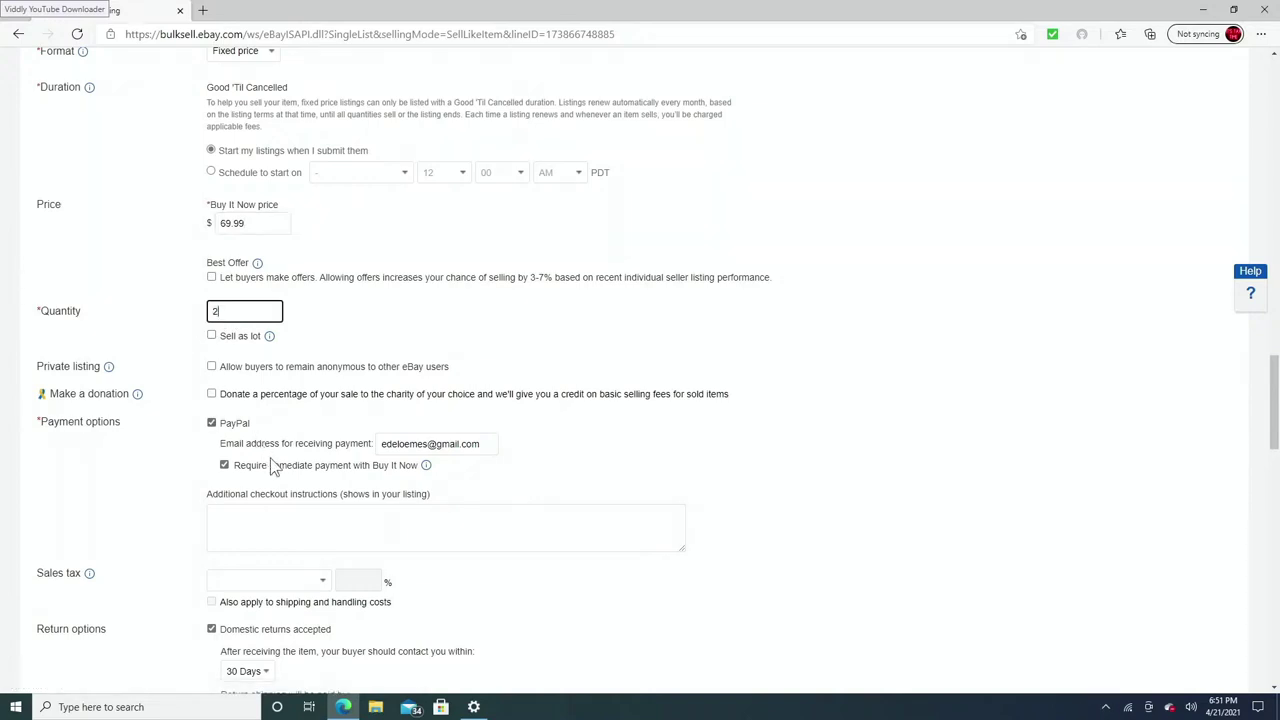
- Turn off domestic returns and offer free shipping for the standard domestic service
scroll(273, 468, "down", 1)
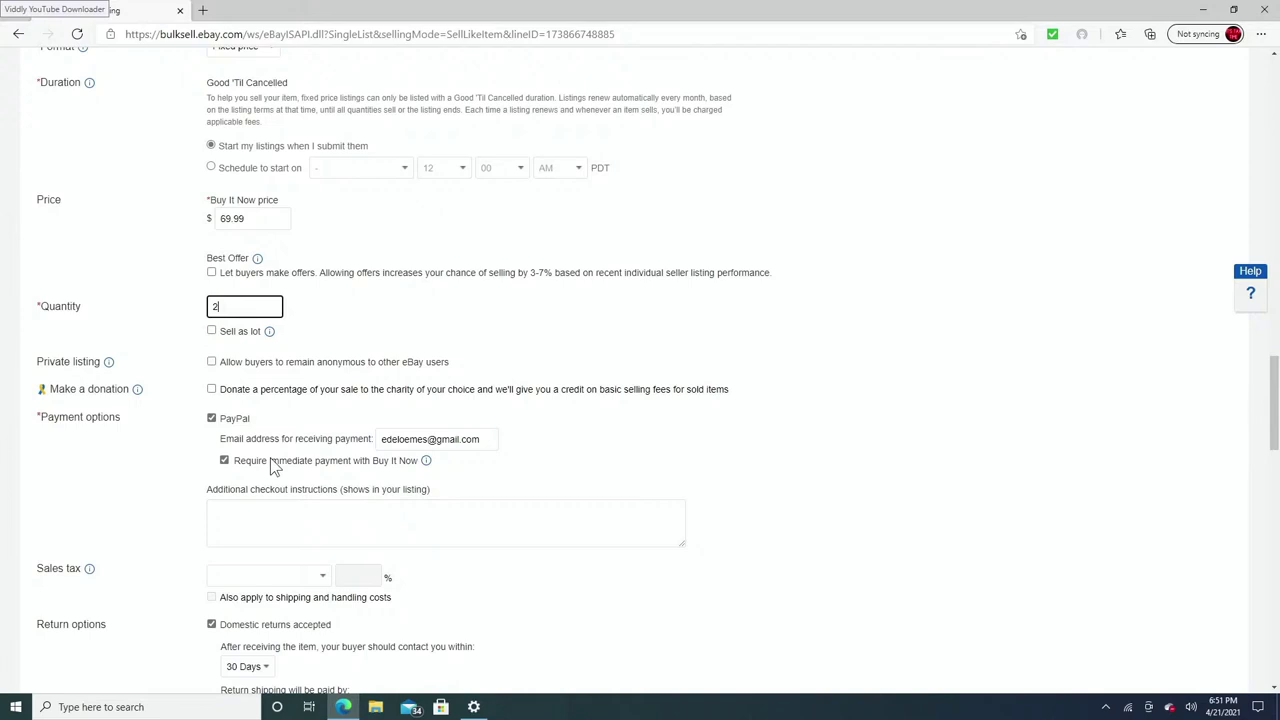
scroll(271, 466, "down", 5)
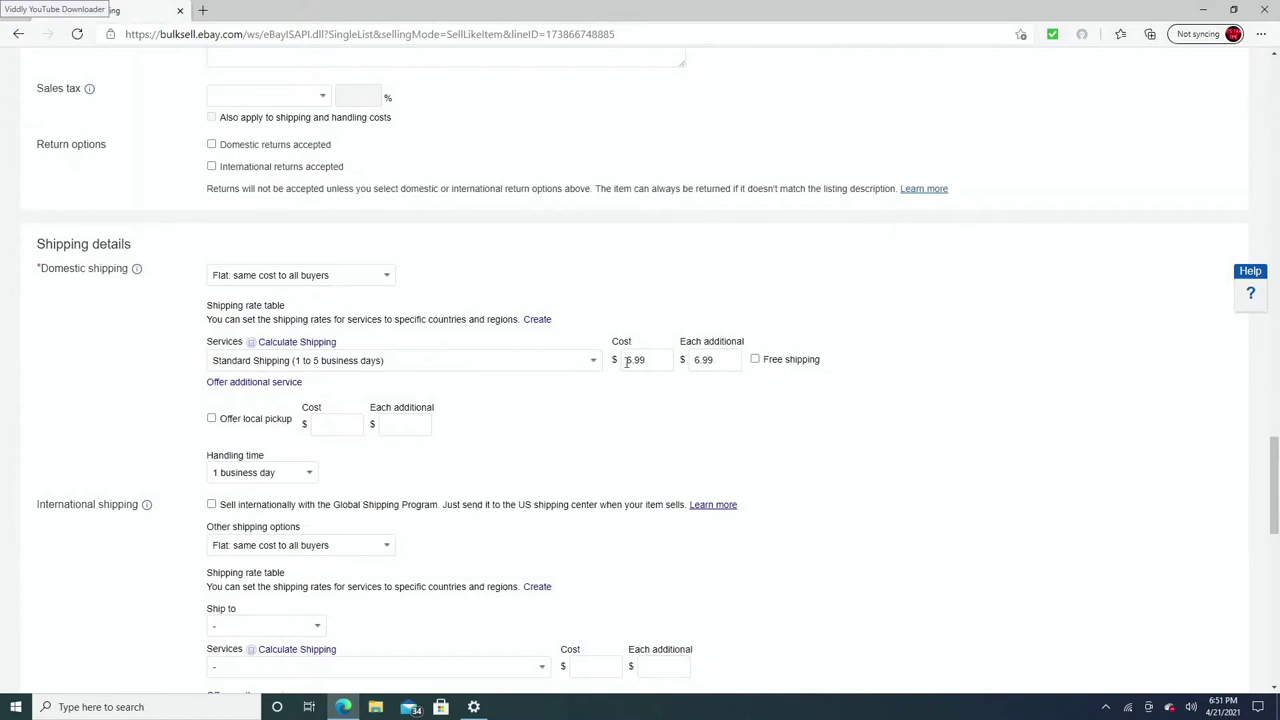
left_click(755, 361)
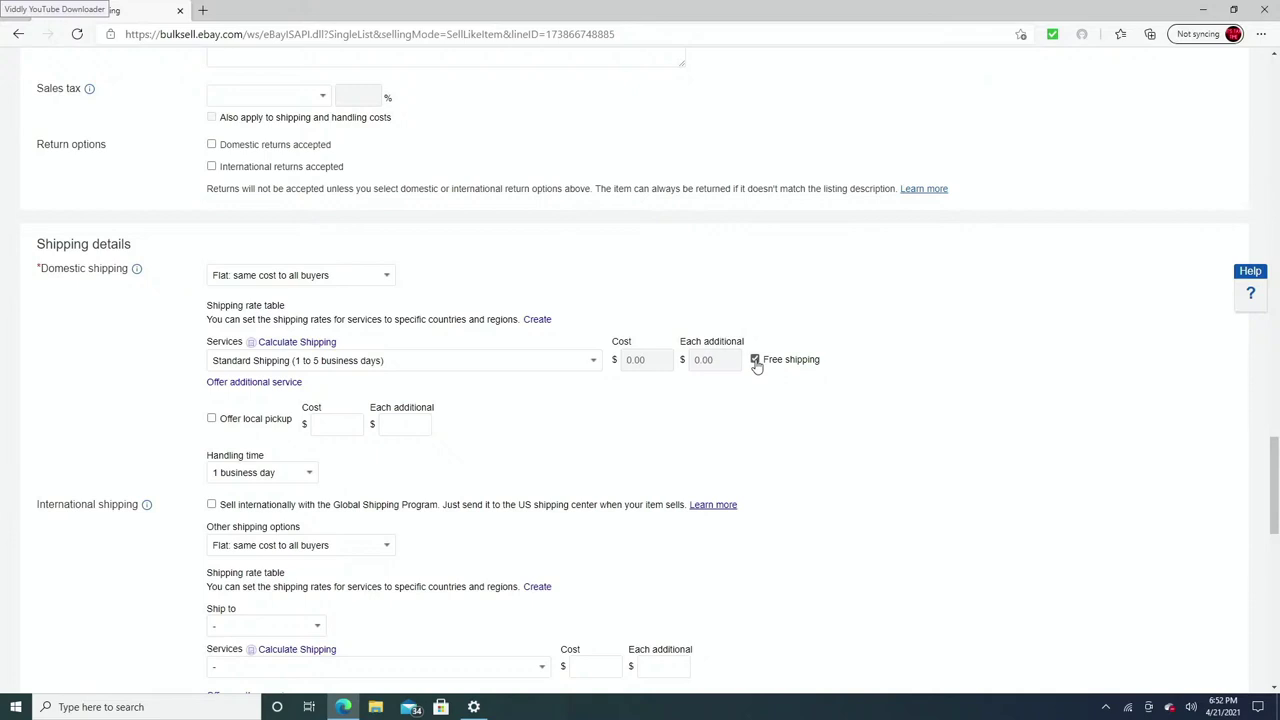
- Set the listing's domestic handling time to 2 business days
scroll(660, 457, "down", 1)
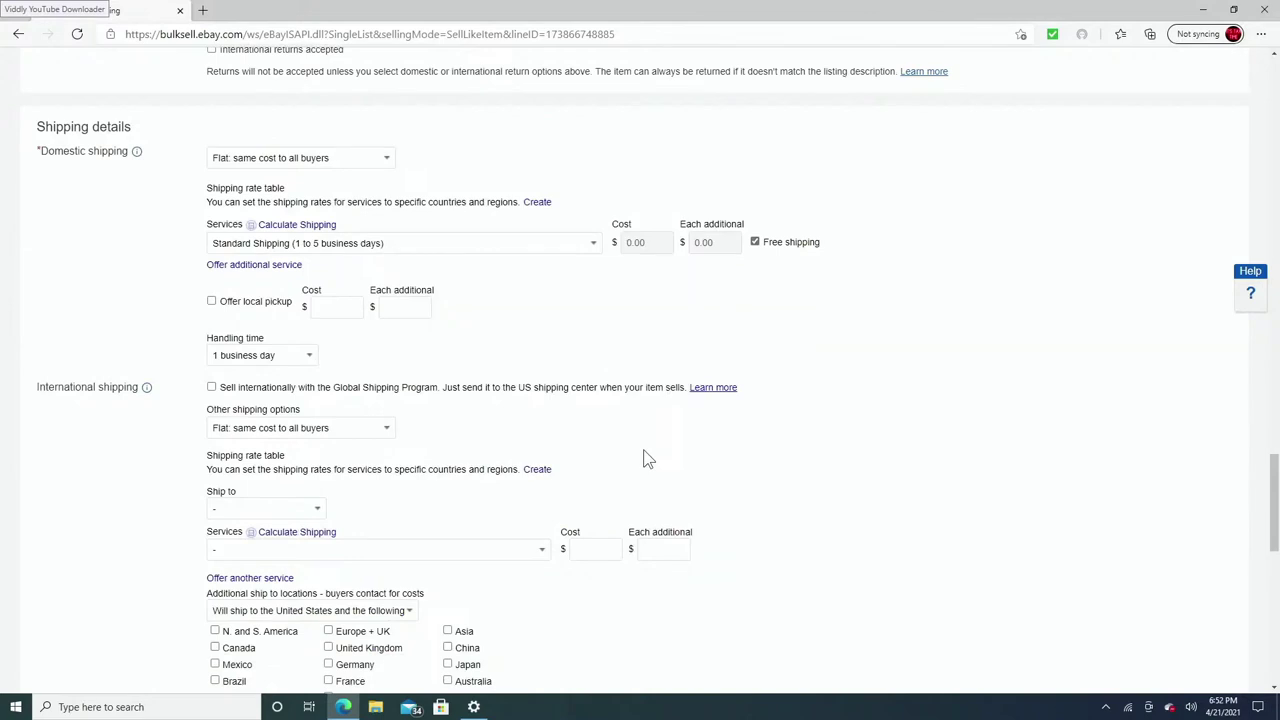
scroll(645, 458, "down", 1)
left_click(309, 278)
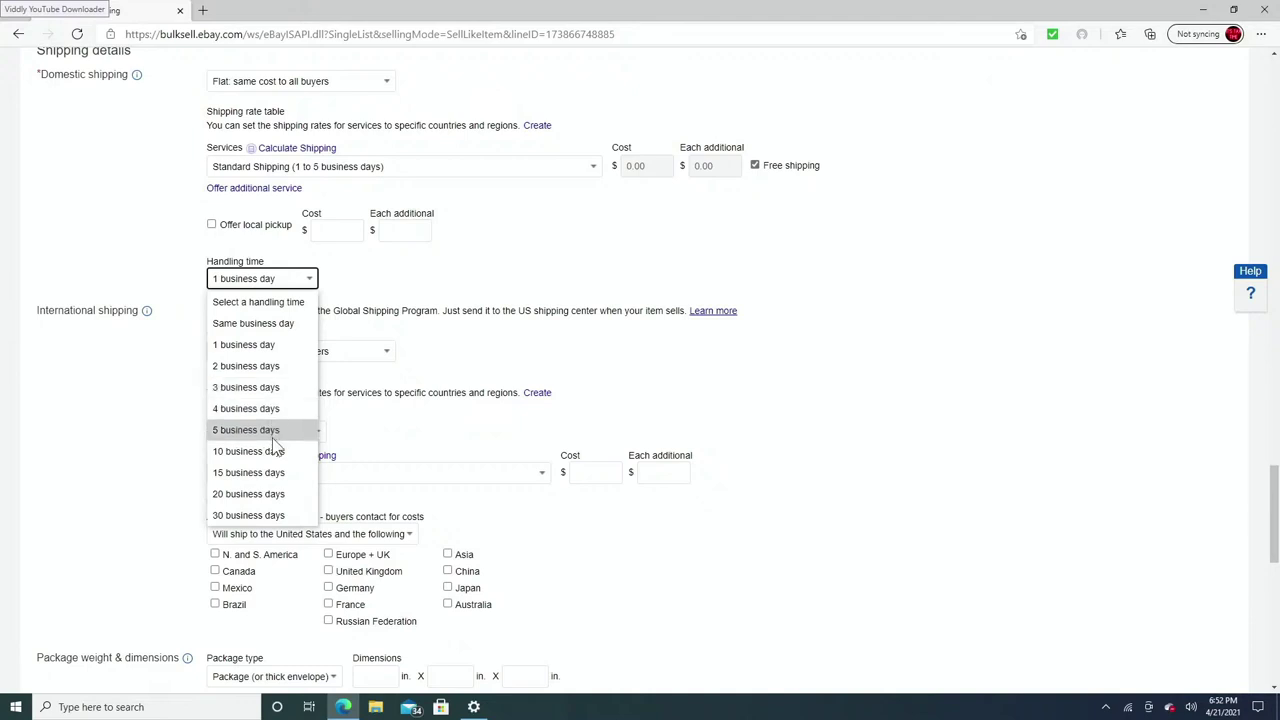
left_click(251, 368)
- Review the remaining shipping, promotion and fee sections, publish the cologne listing, and finish without creating another one
scroll(297, 455, "down", 1)
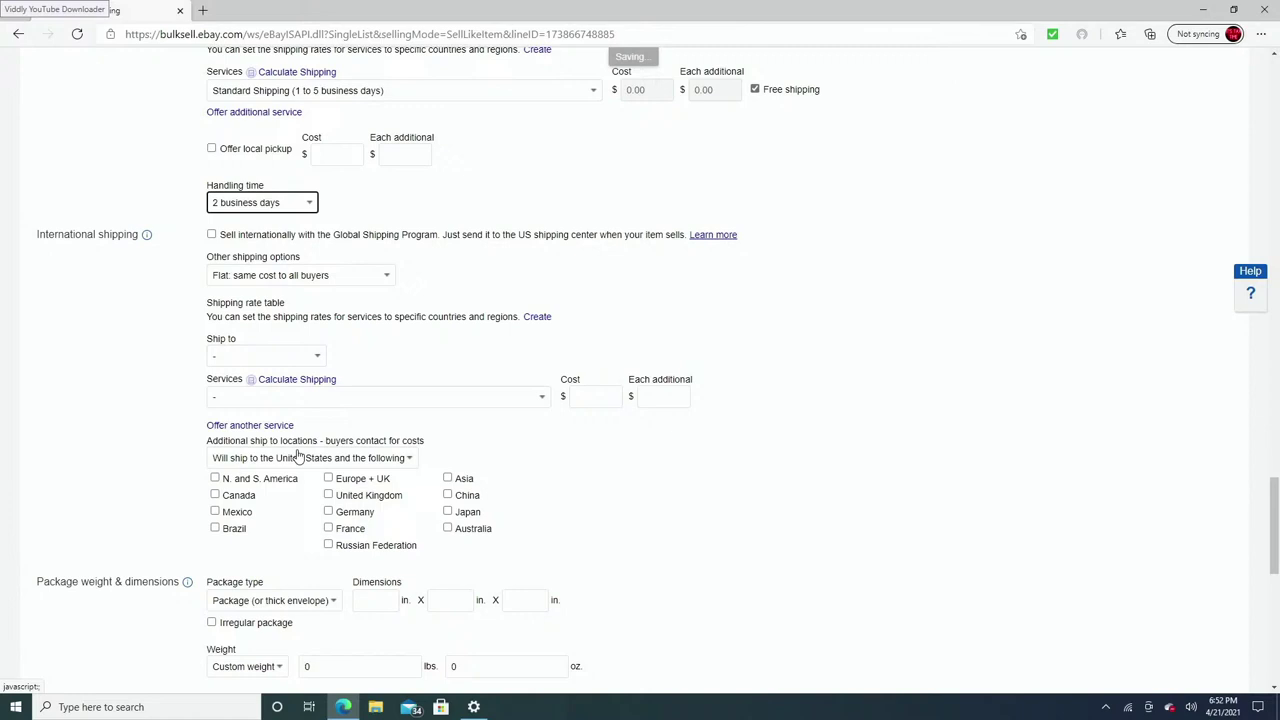
scroll(443, 514, "down", 3)
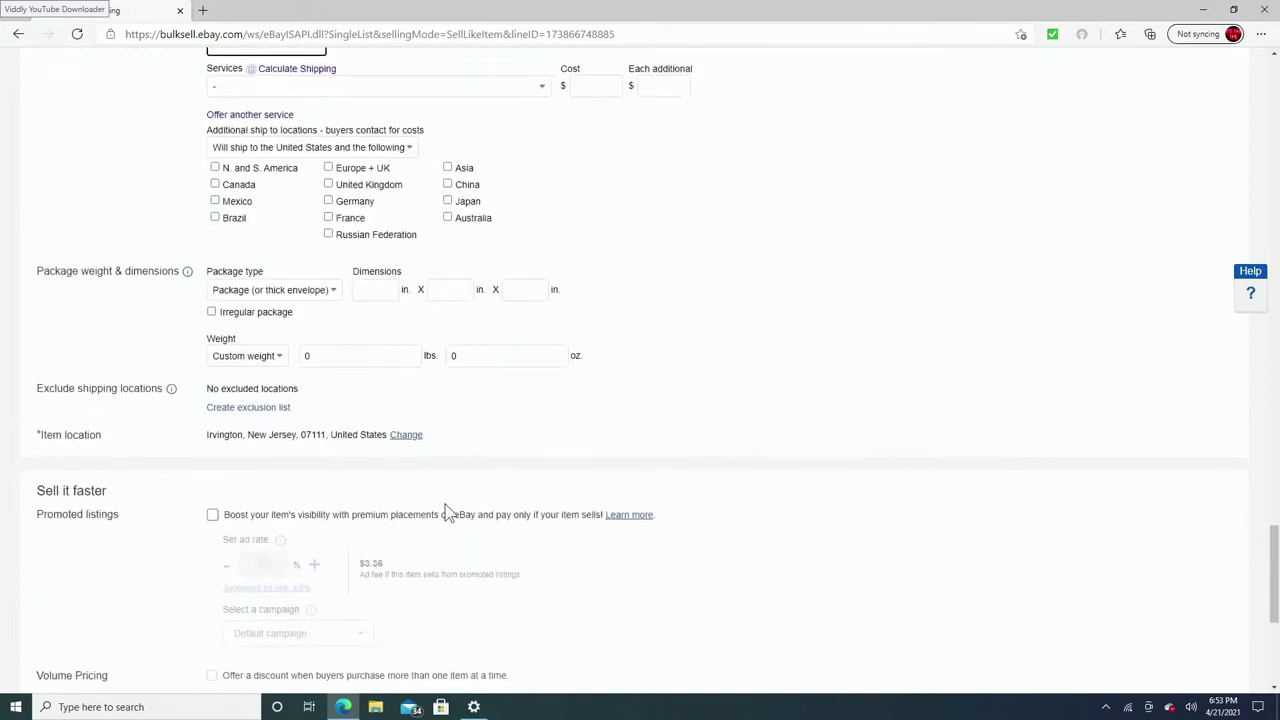
scroll(386, 486, "down", 4)
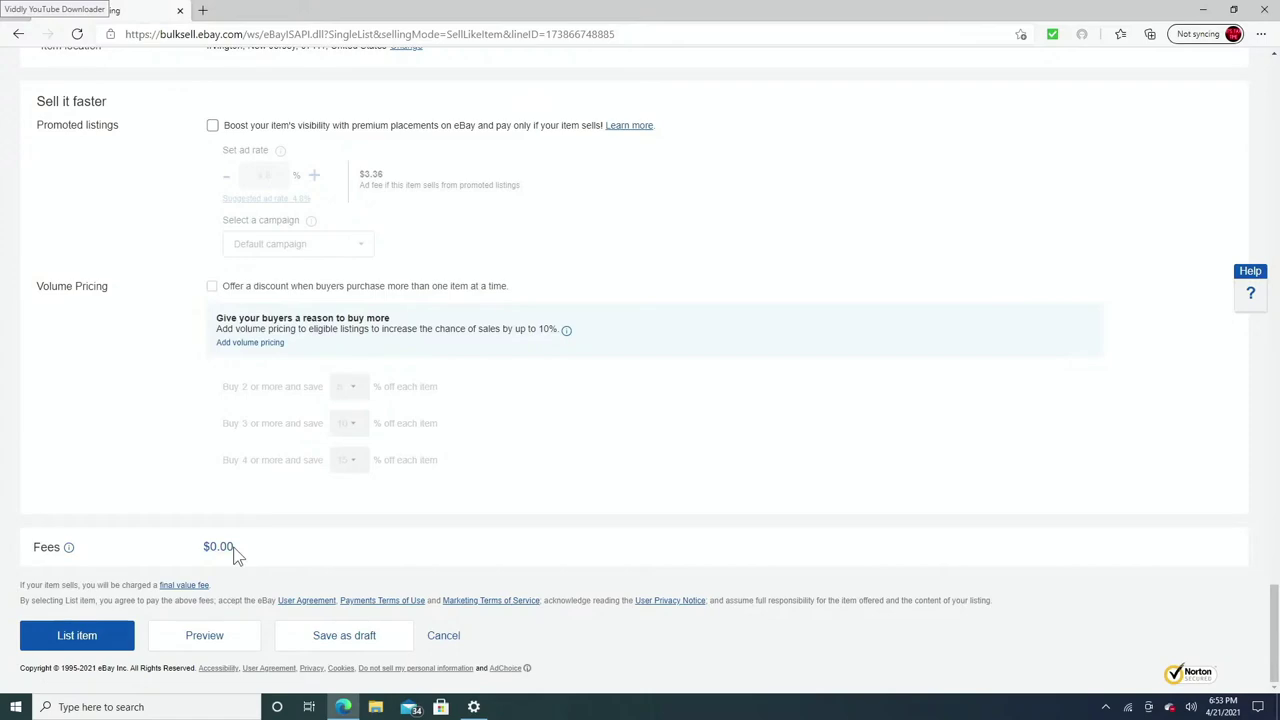
scroll(249, 523, "up", 15)
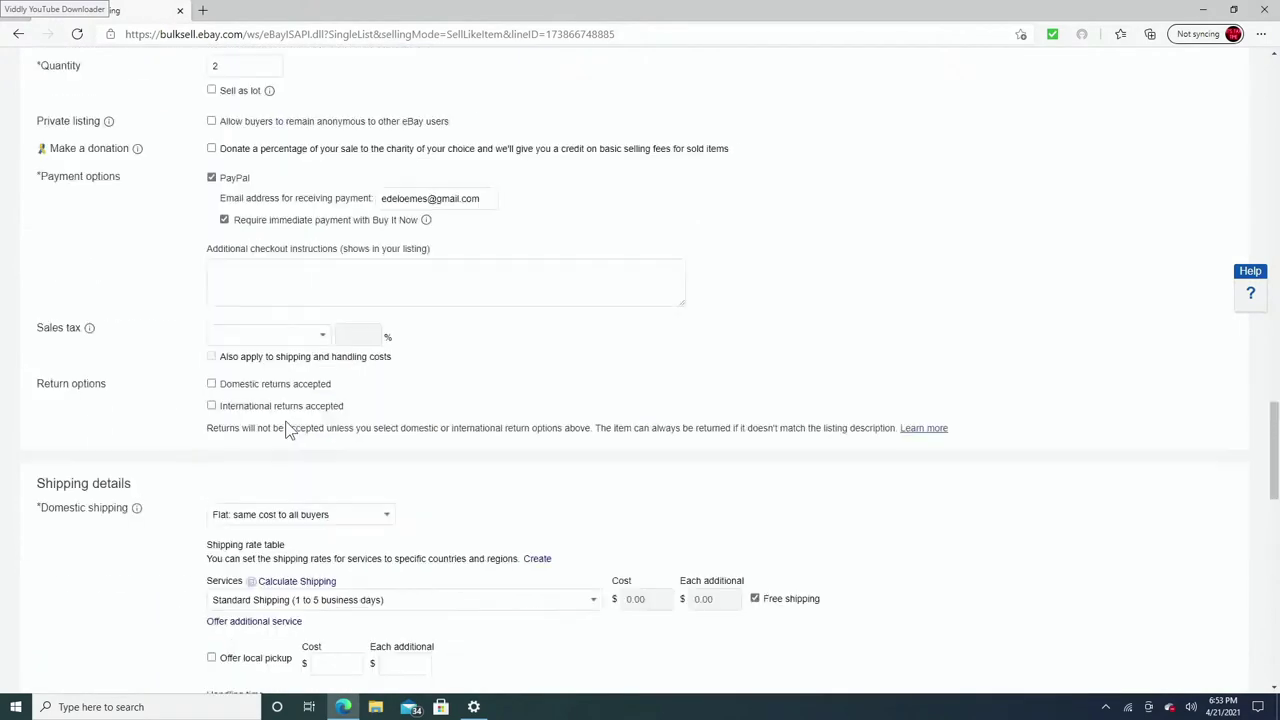
scroll(287, 428, "down", 15)
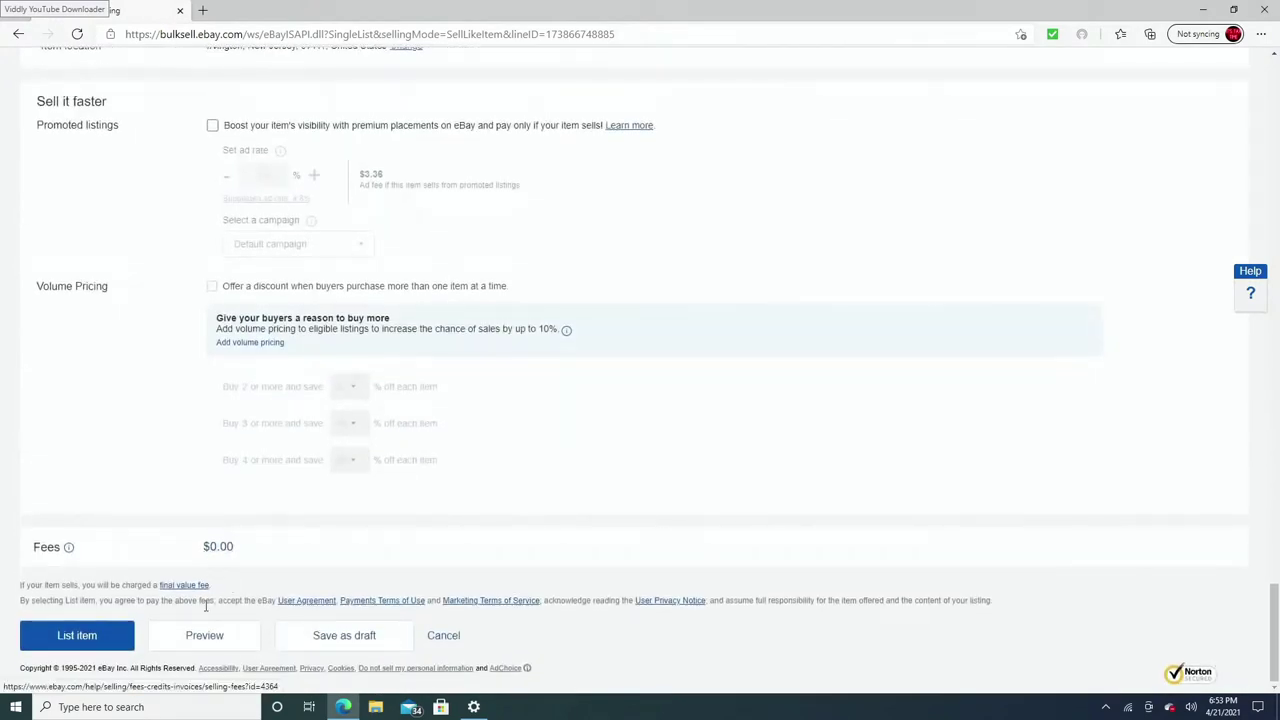
left_click(77, 640)
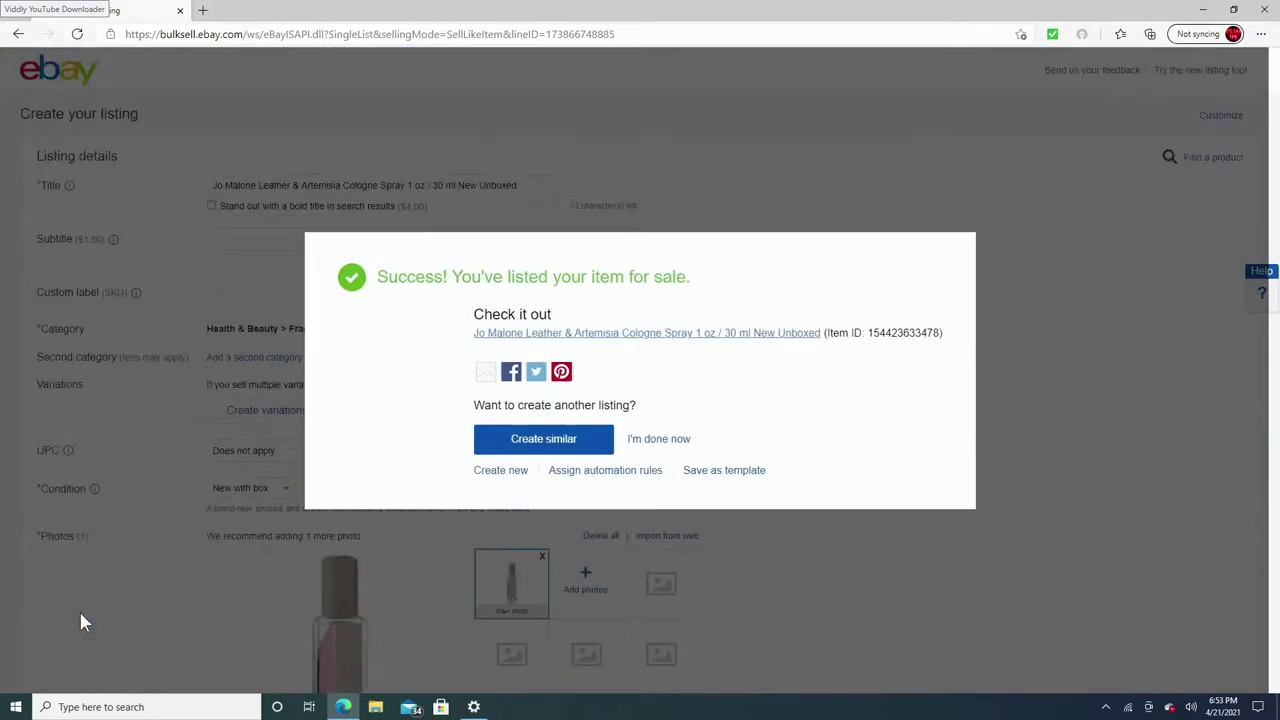
left_click(648, 439)
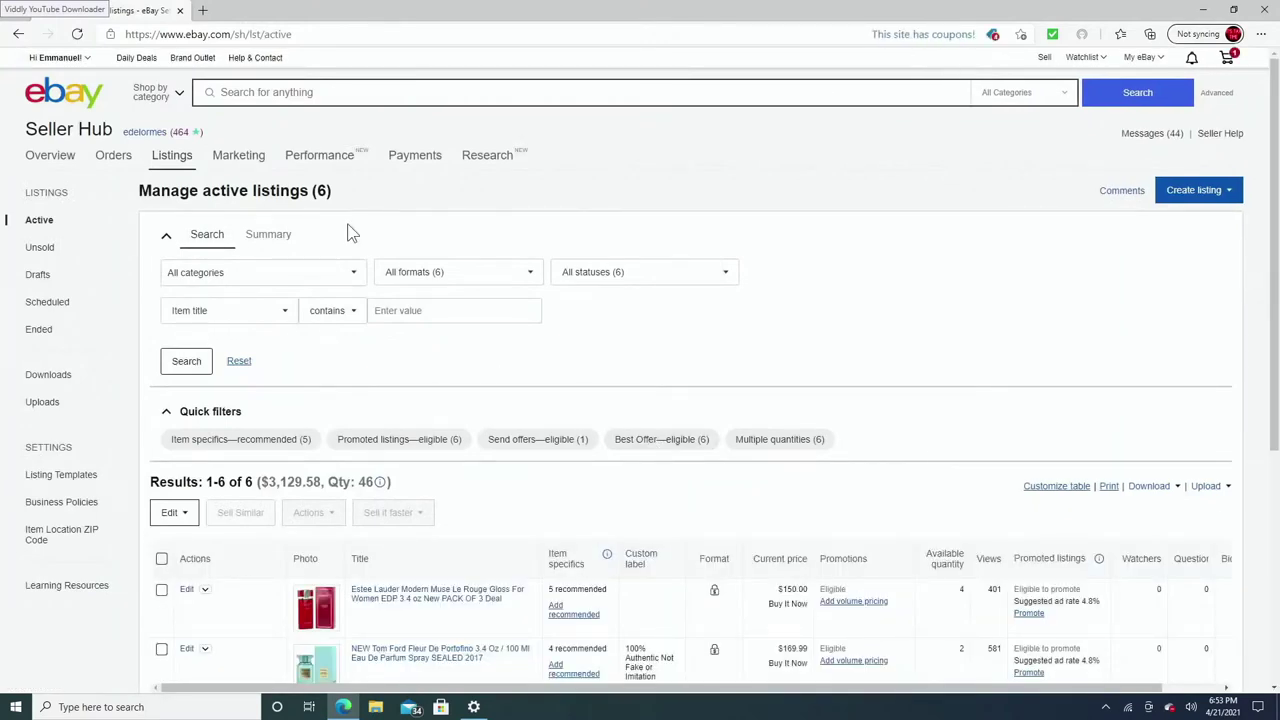
- Go through My eBay to the Selling overview and bring up the Seller Hub's active listings
mouse_move(1140, 57)
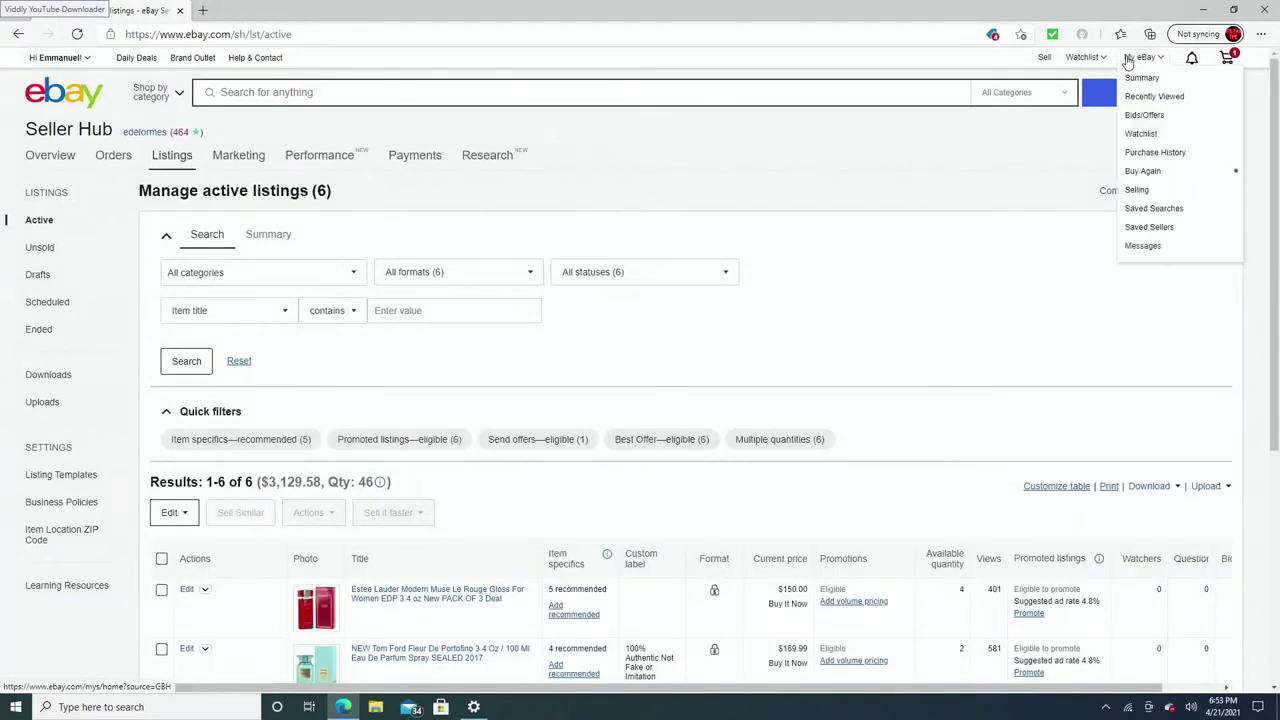
left_click(1140, 79)
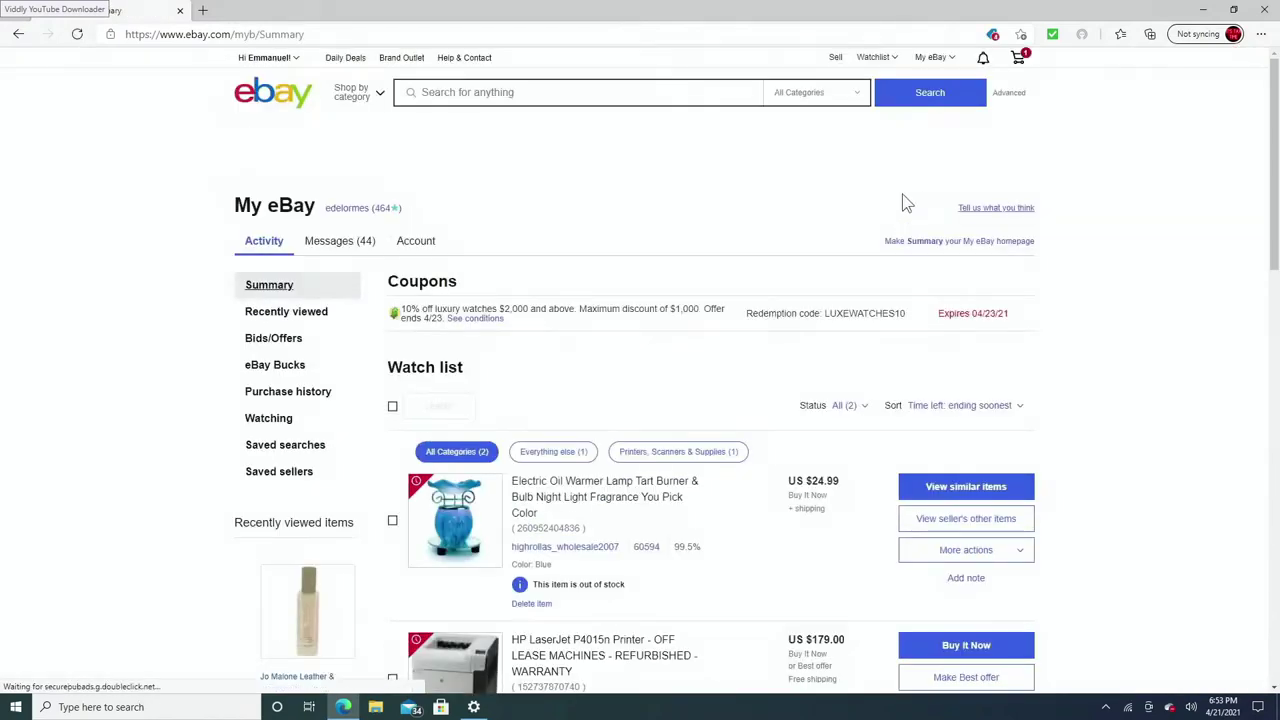
mouse_move(928, 58)
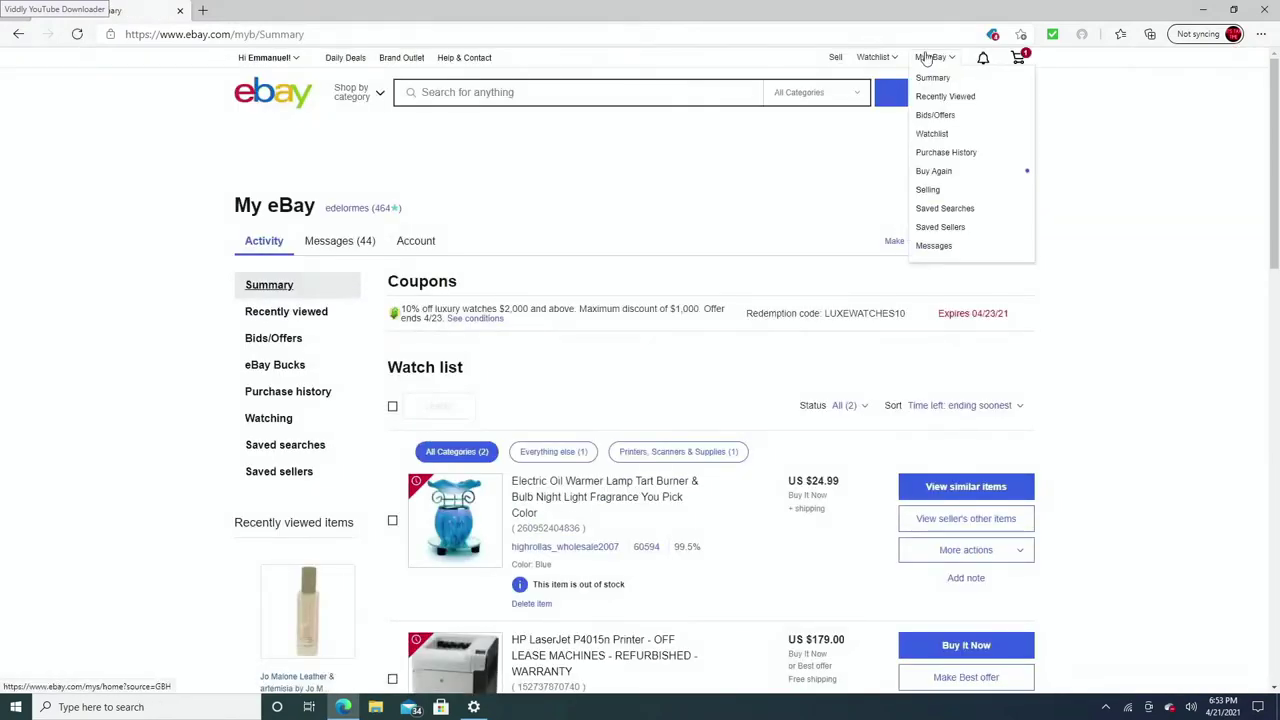
left_click(927, 190)
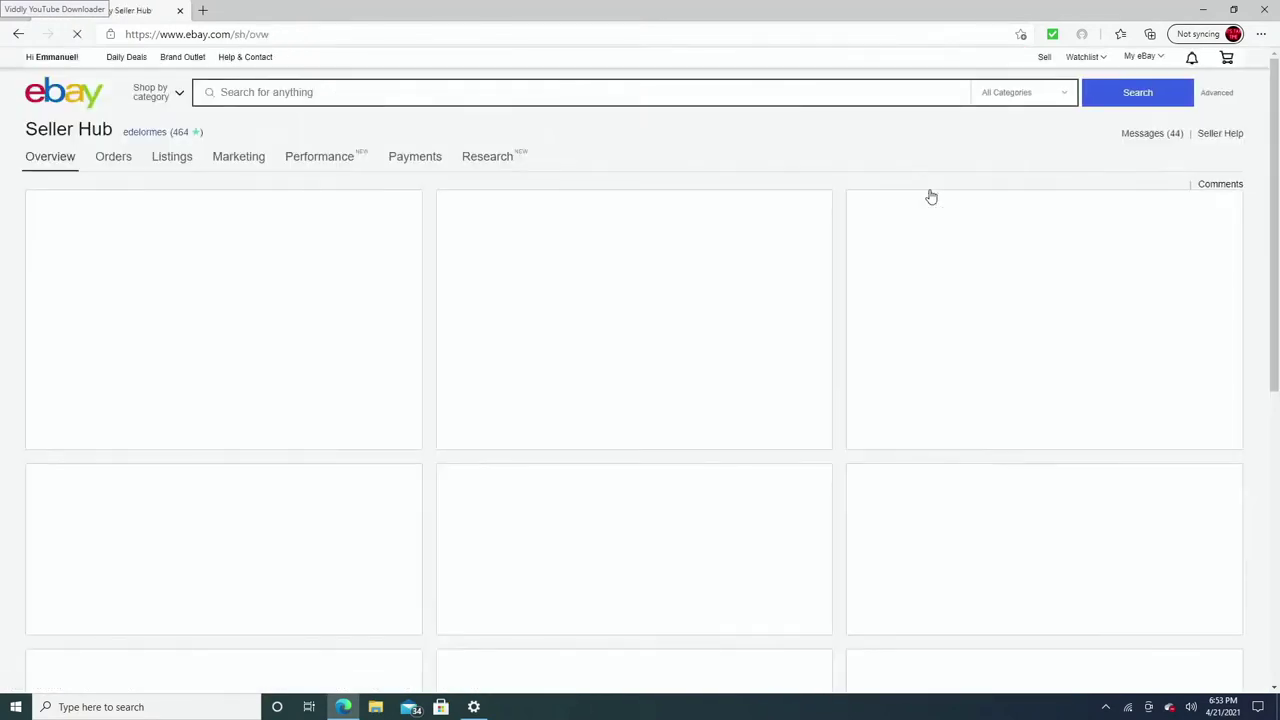
mouse_move(168, 160)
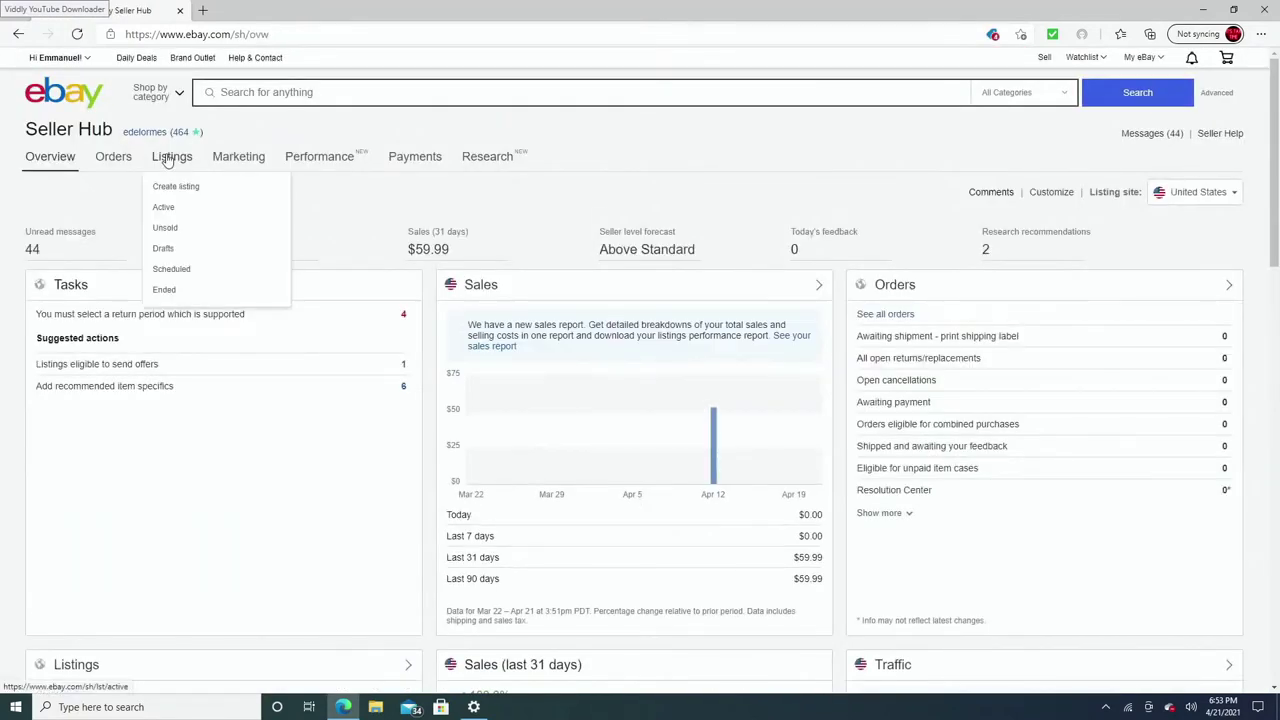
left_click(169, 203)
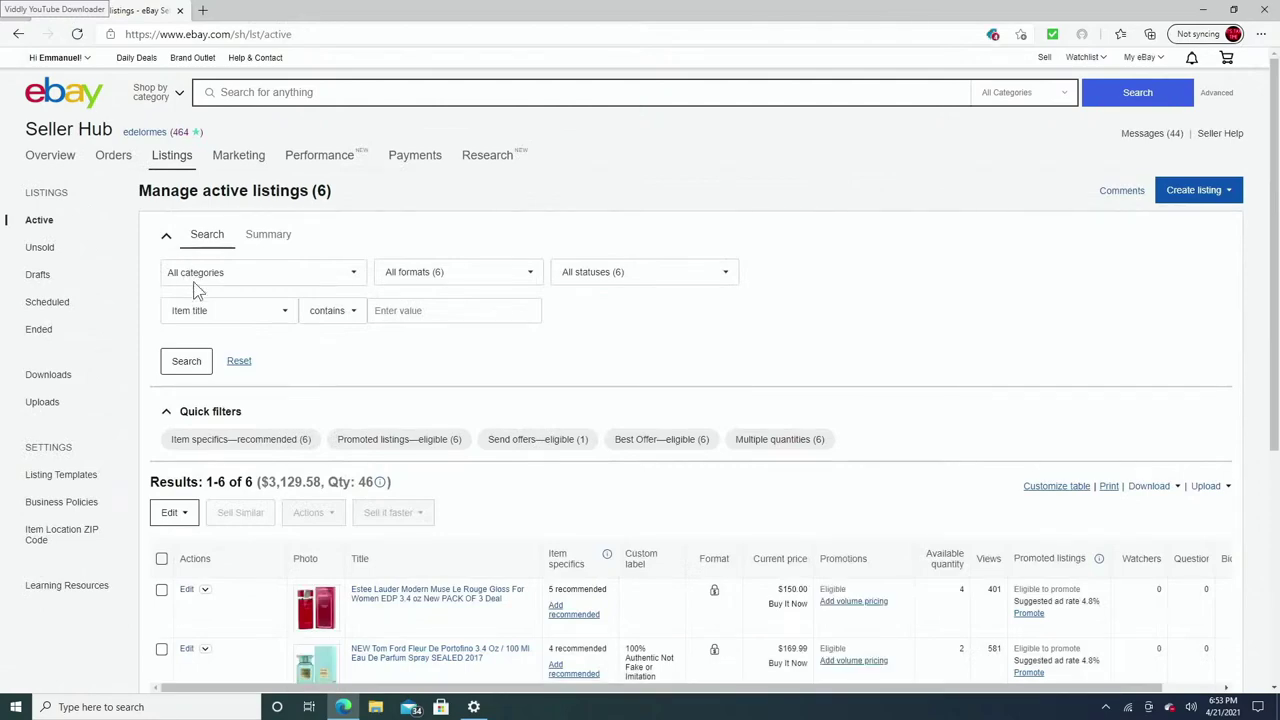
mouse_move(172, 160)
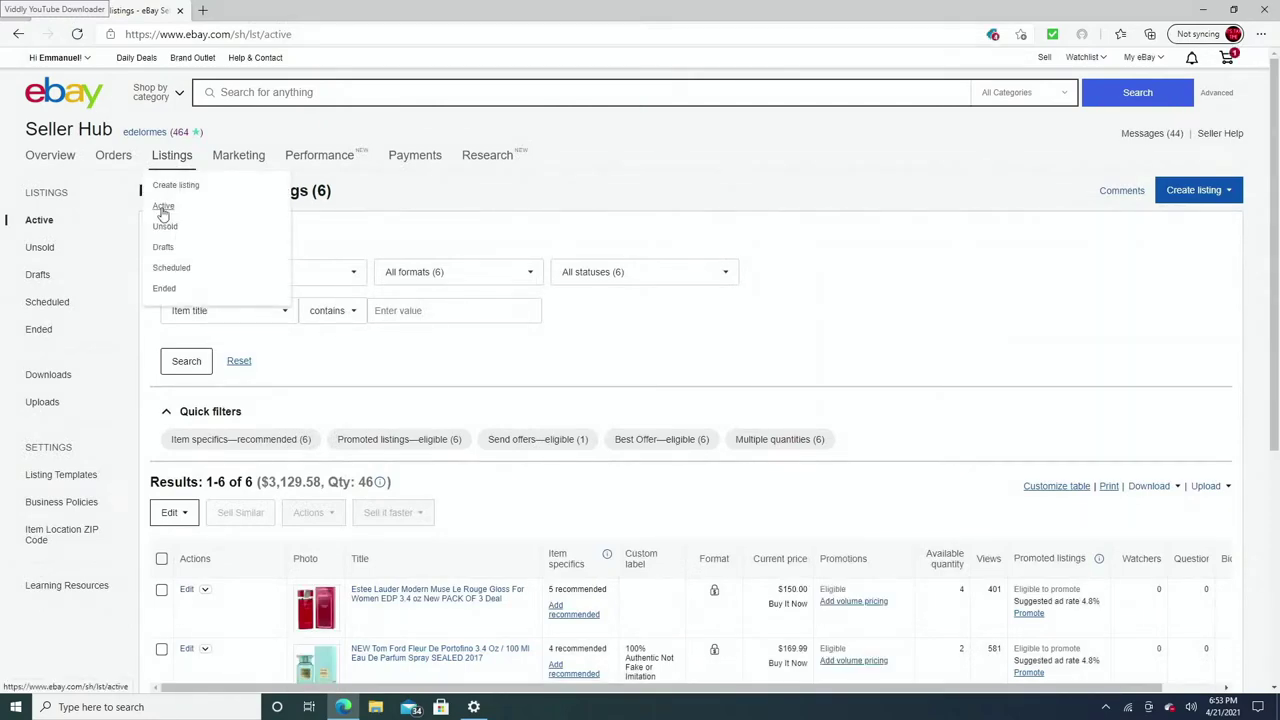
left_click(162, 205)
scroll(165, 210, "down", 4)
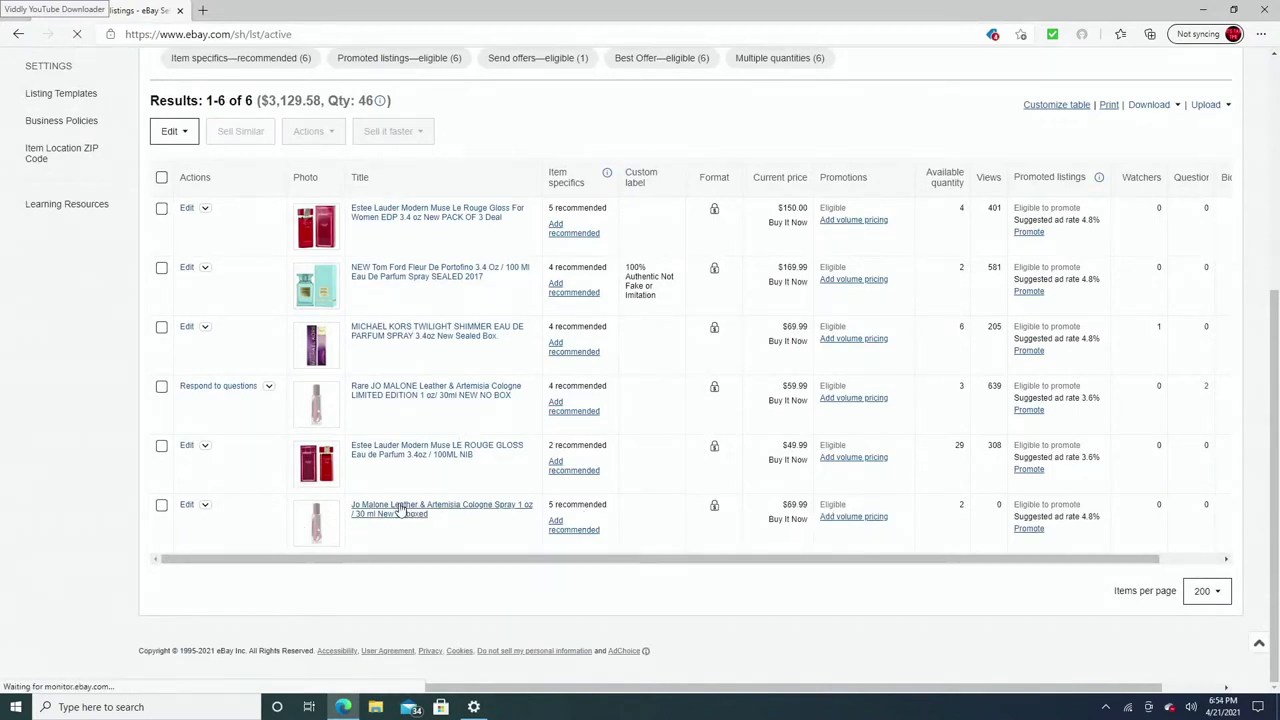
- Check the photo, price, shipping and description of the new Jo Malone Cologne Spray listing, and return to the active listings
left_click(400, 510)
scroll(556, 430, "down", 3)
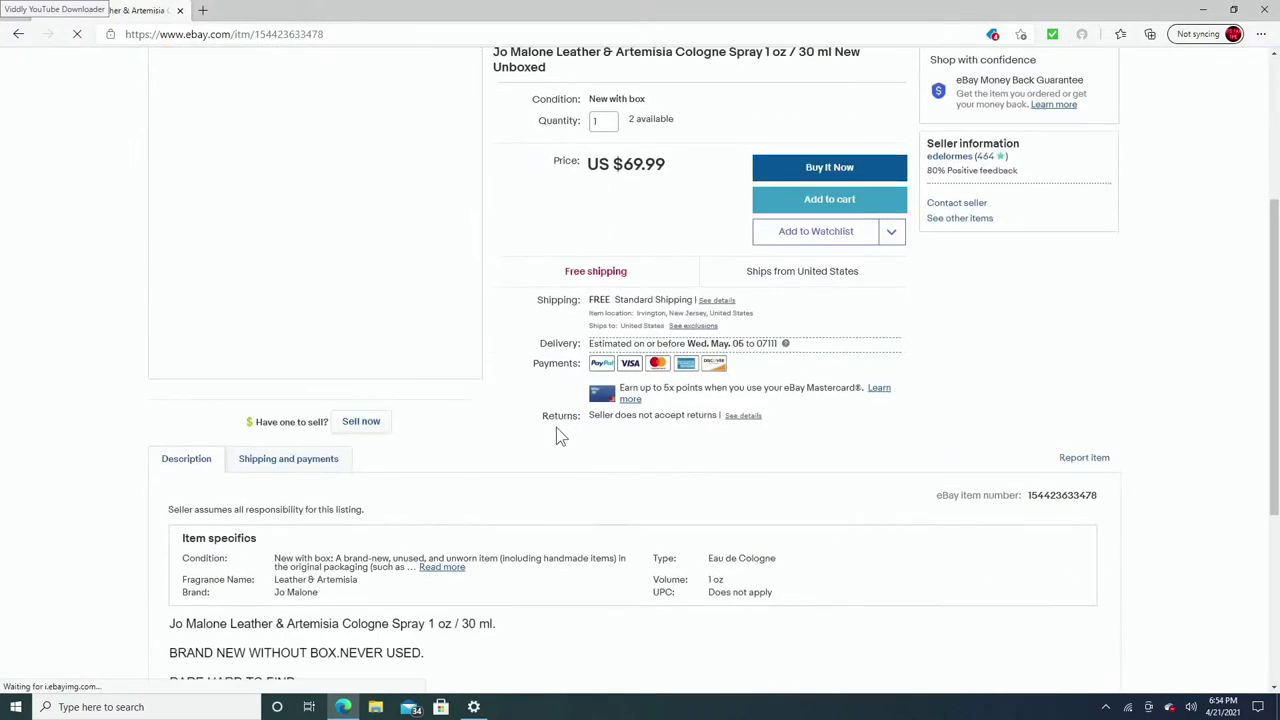
scroll(556, 430, "up", 2)
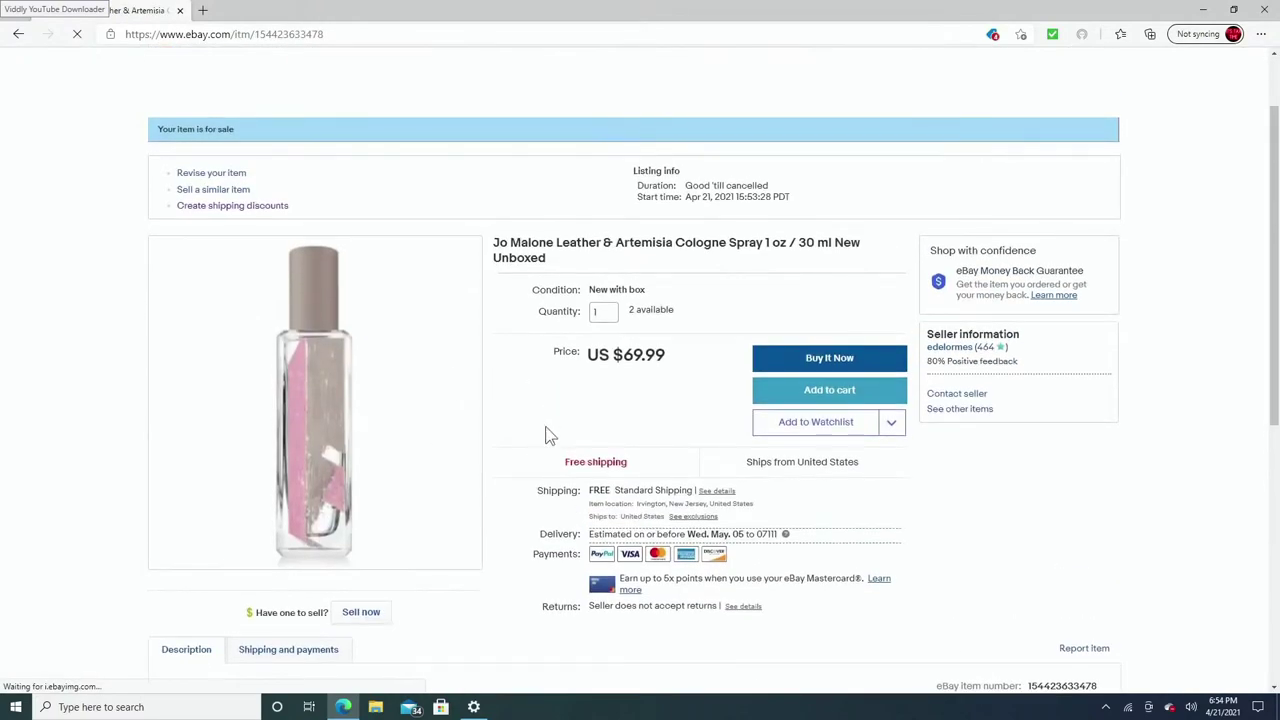
scroll(465, 305, "down", 5)
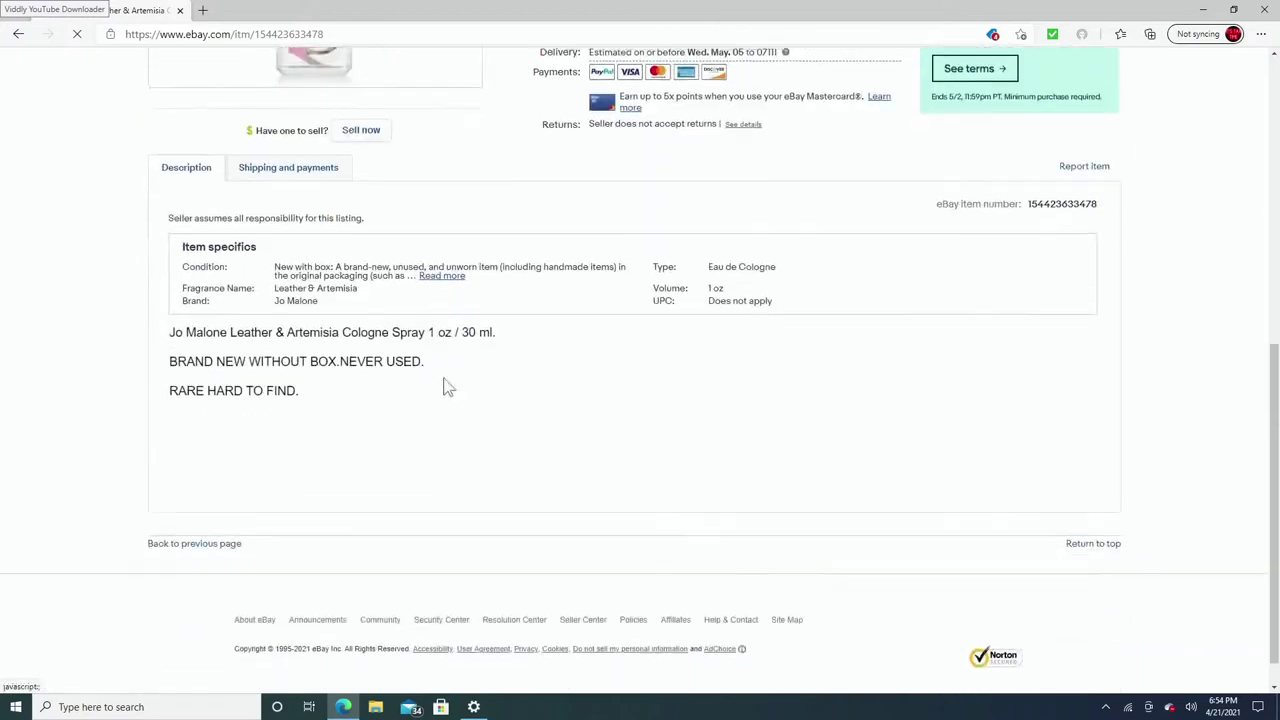
scroll(474, 457, "up", 3)
scroll(340, 345, "up", 4)
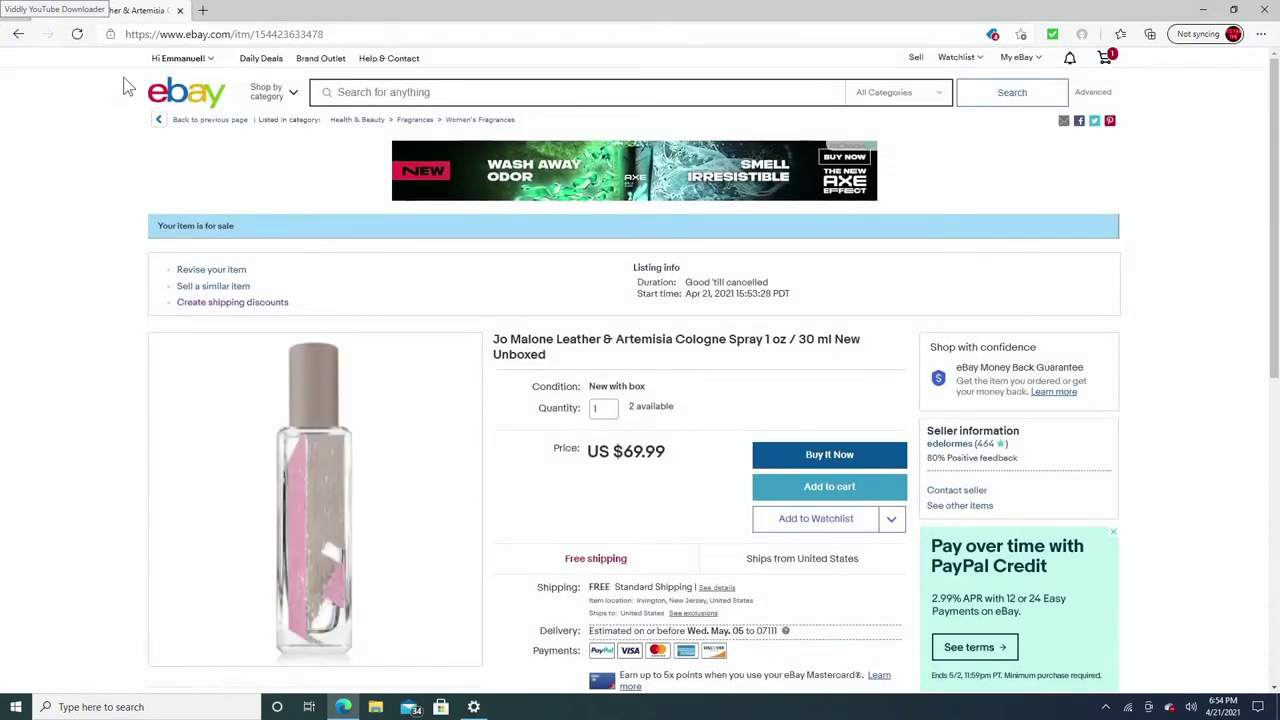
left_click(20, 36)
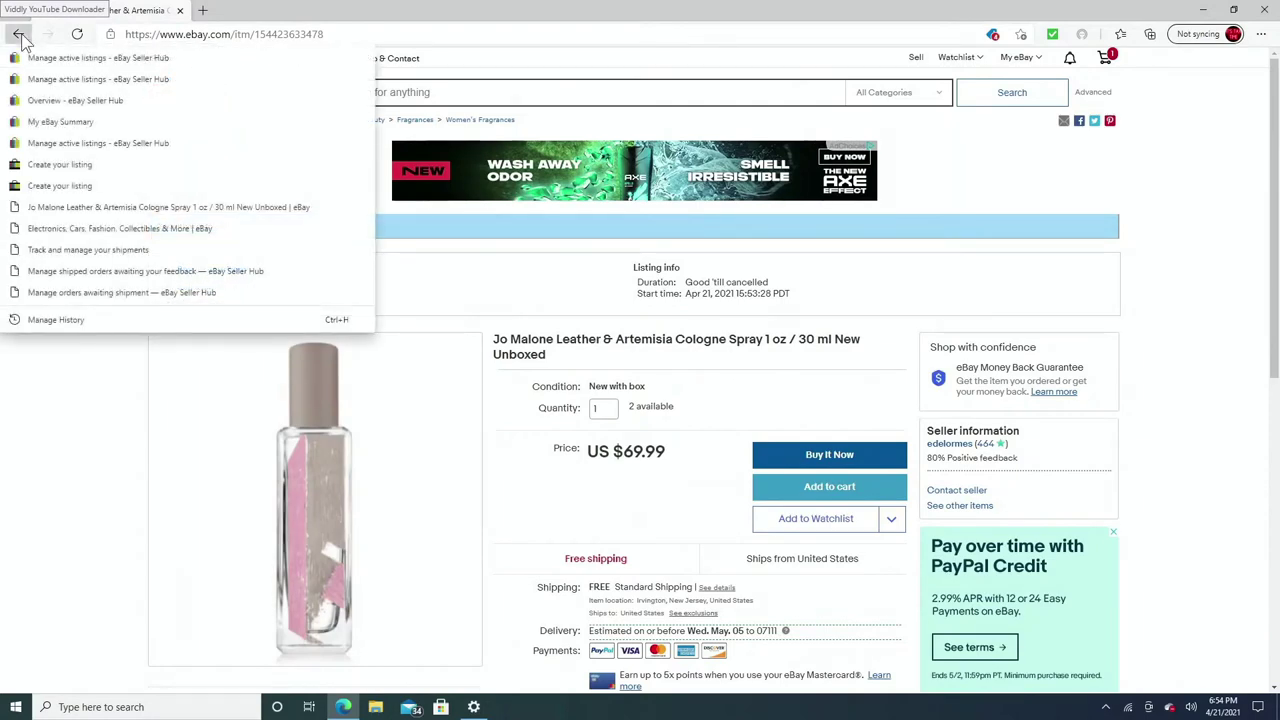
left_click(20, 36)
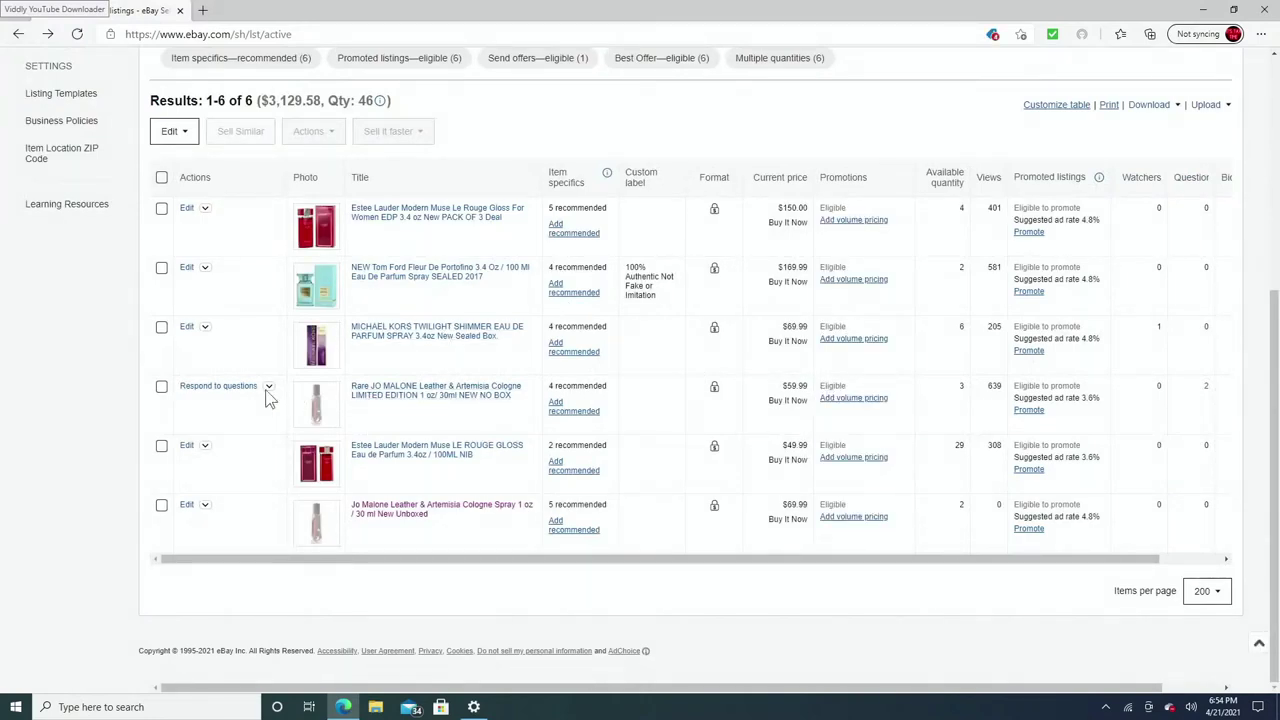
- Open the Rare JO MALONE limited edition listing for revision and set its domestic return period to 30 Days
left_click(380, 394)
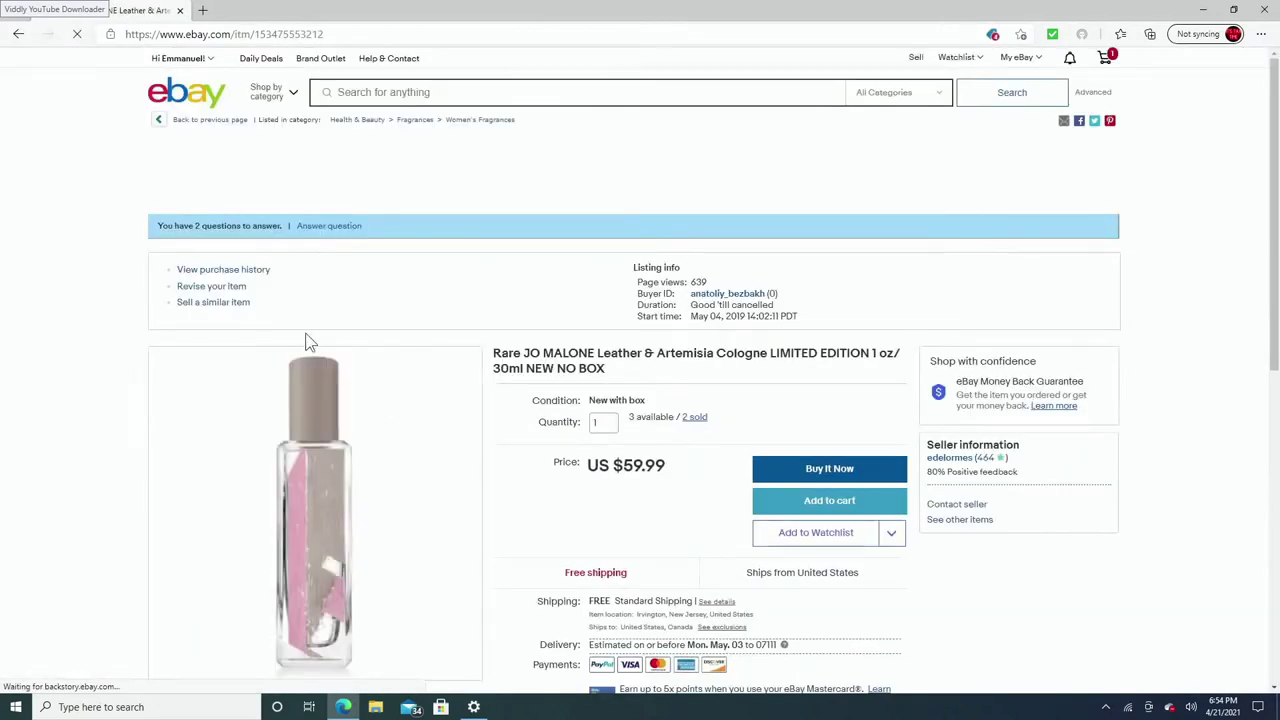
left_click(211, 287)
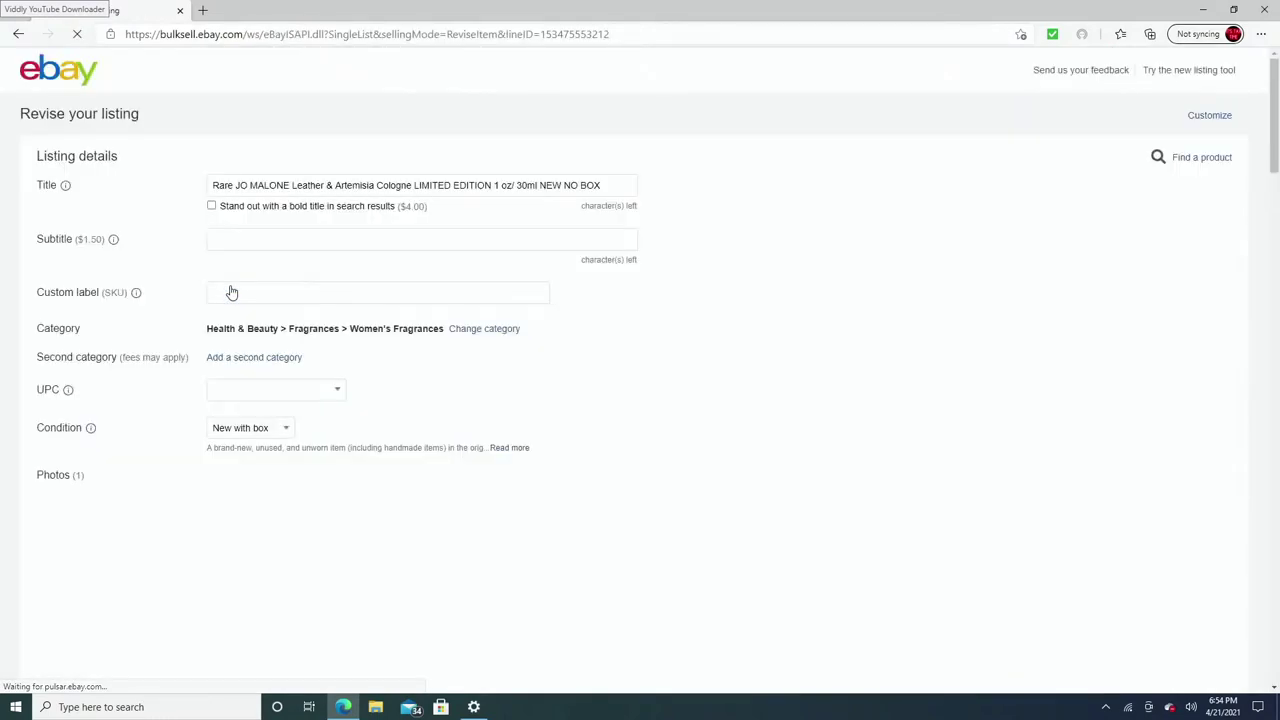
scroll(449, 290, "down", 9)
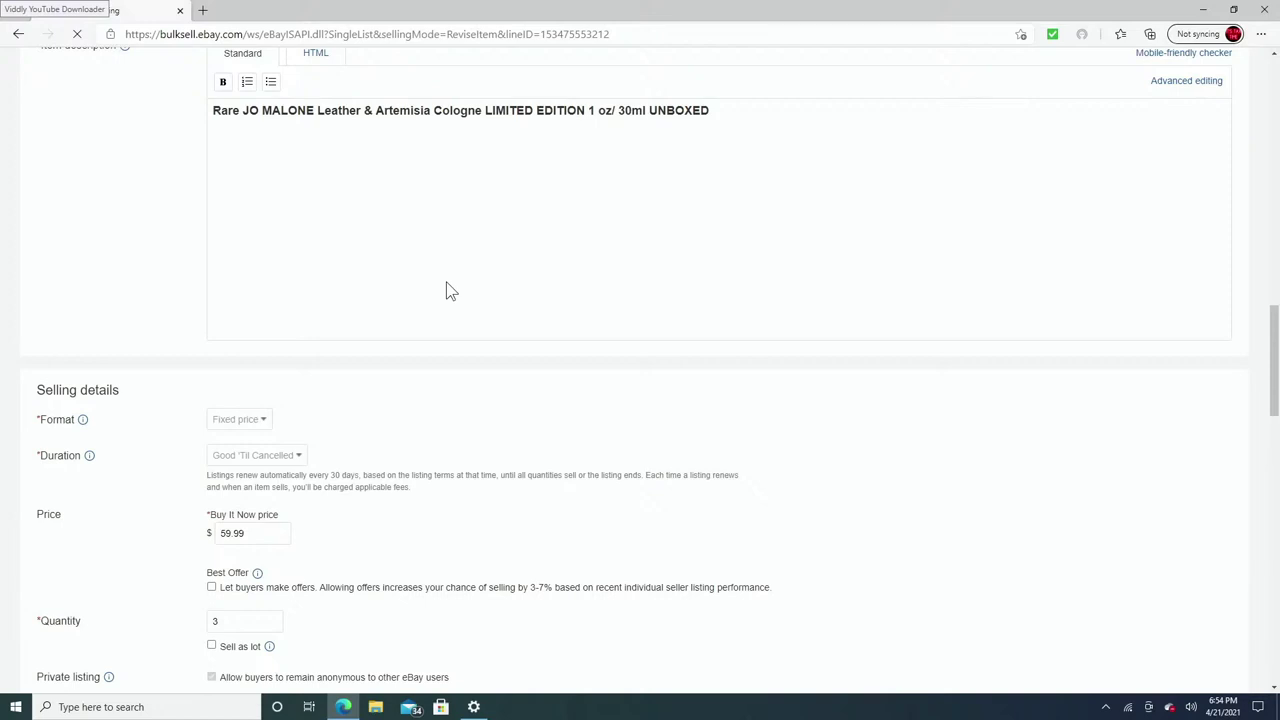
scroll(343, 300, "down", 10)
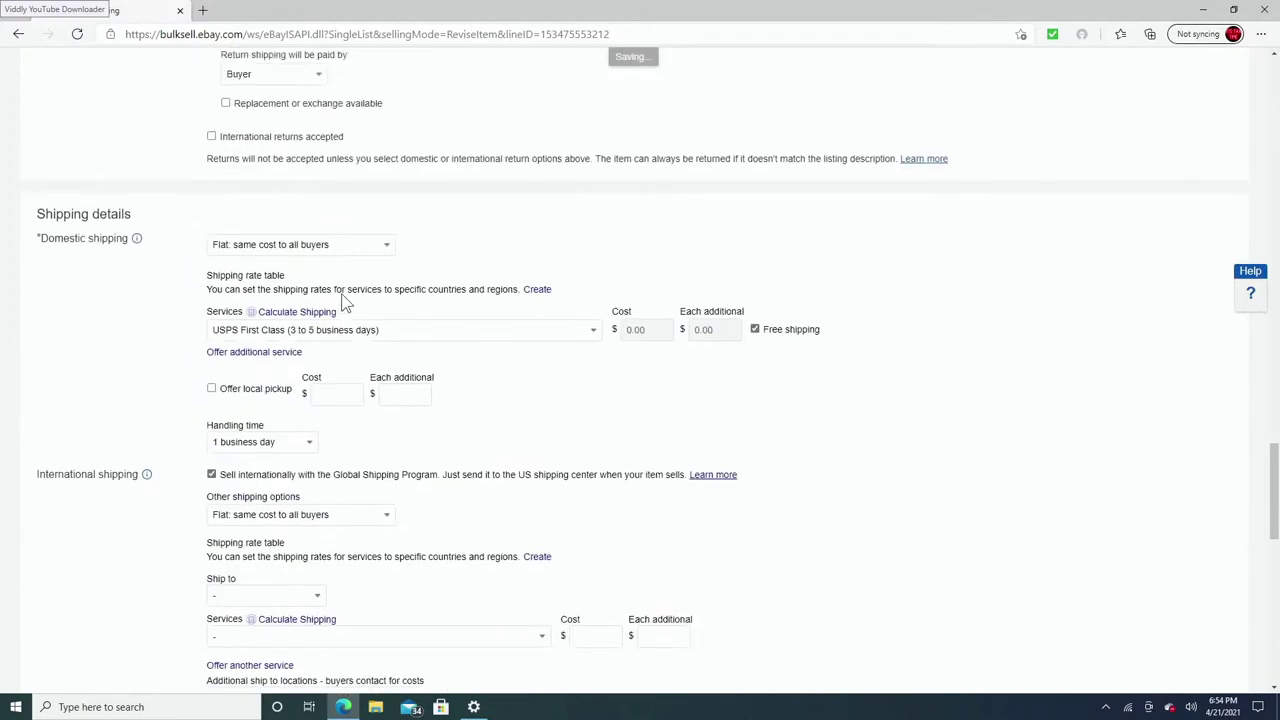
scroll(341, 296, "up", 4)
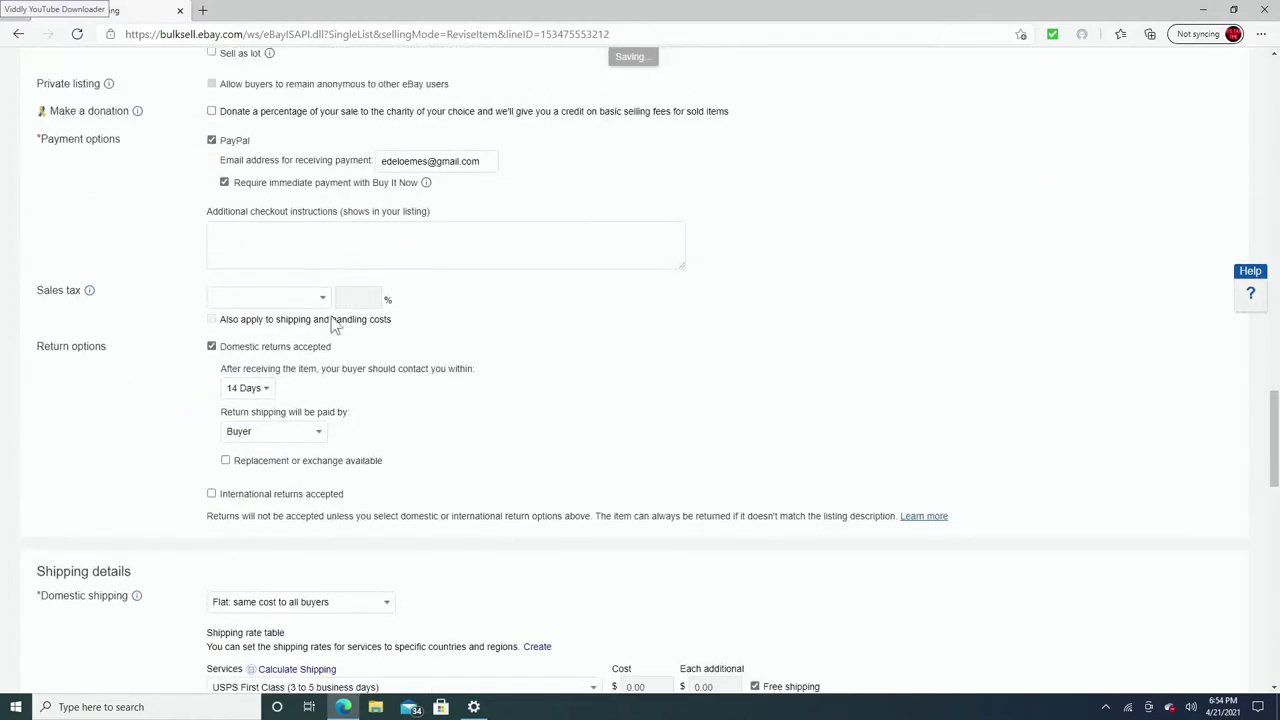
left_click(262, 389)
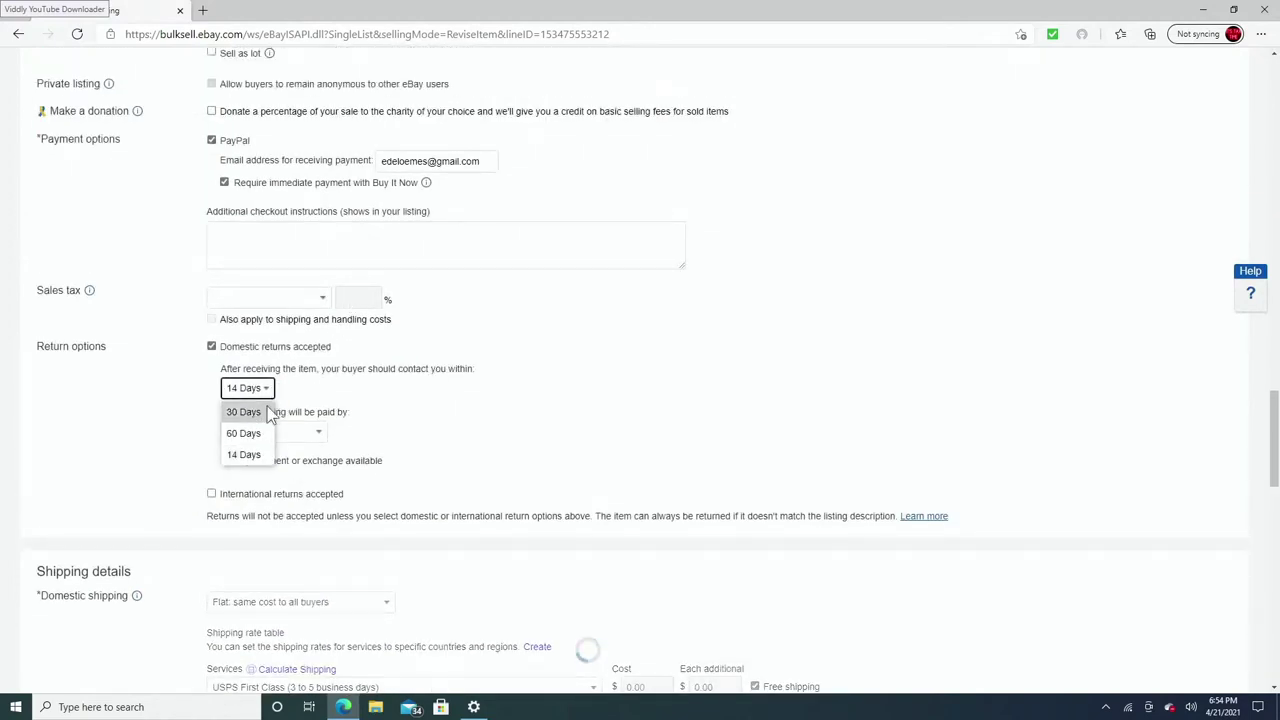
left_click(255, 412)
- Submit the revised Rare JO MALONE listing, finish revising, and check it among the active listings
scroll(389, 354, "down", 4)
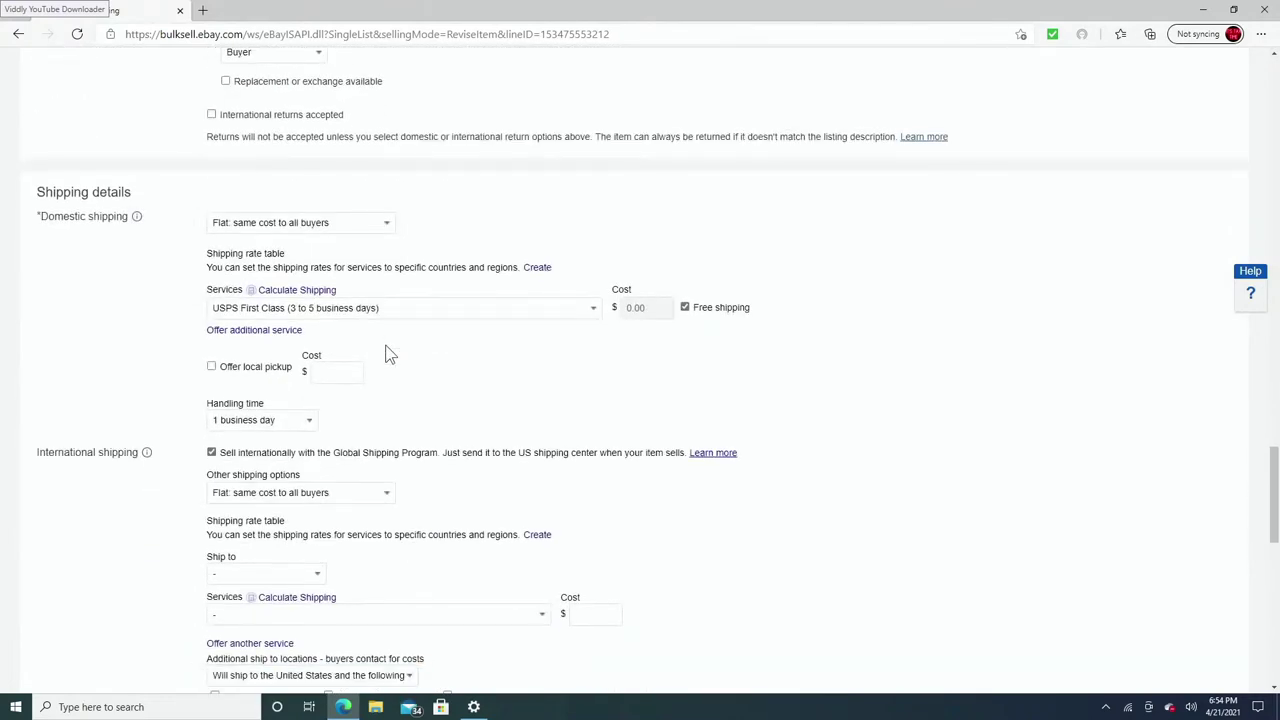
scroll(390, 354, "down", 10)
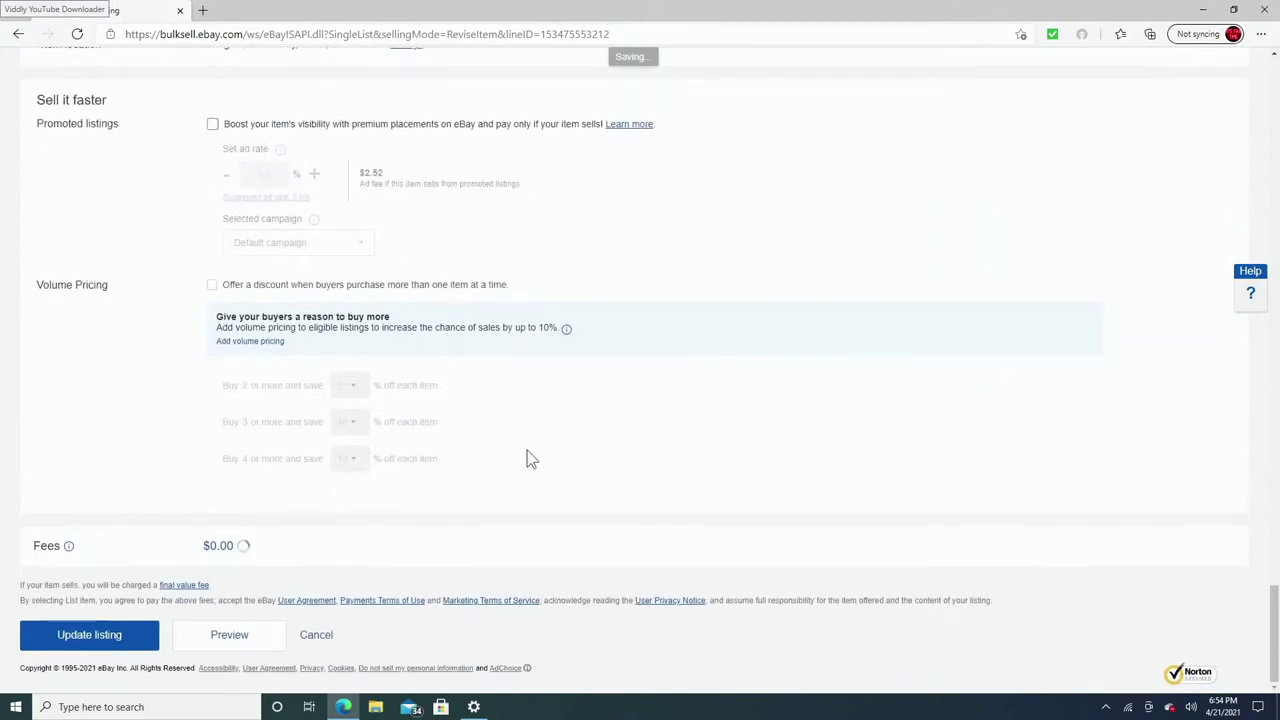
left_click(86, 638)
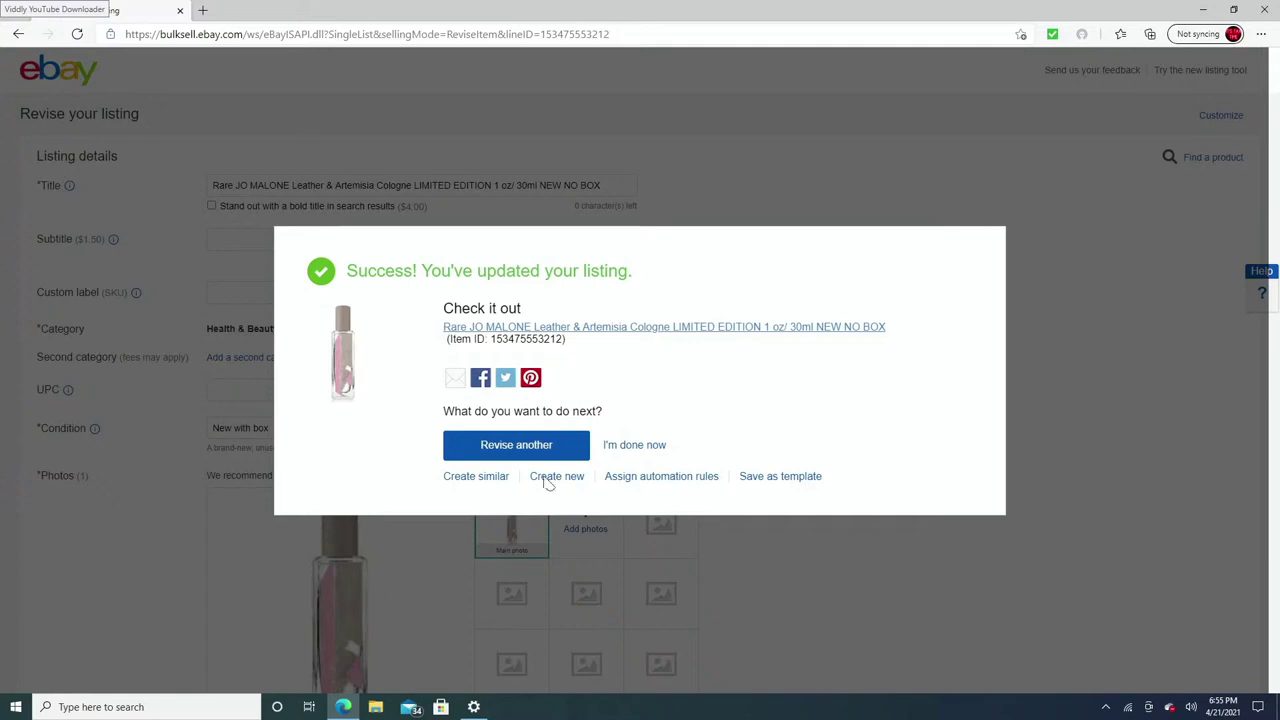
left_click(624, 448)
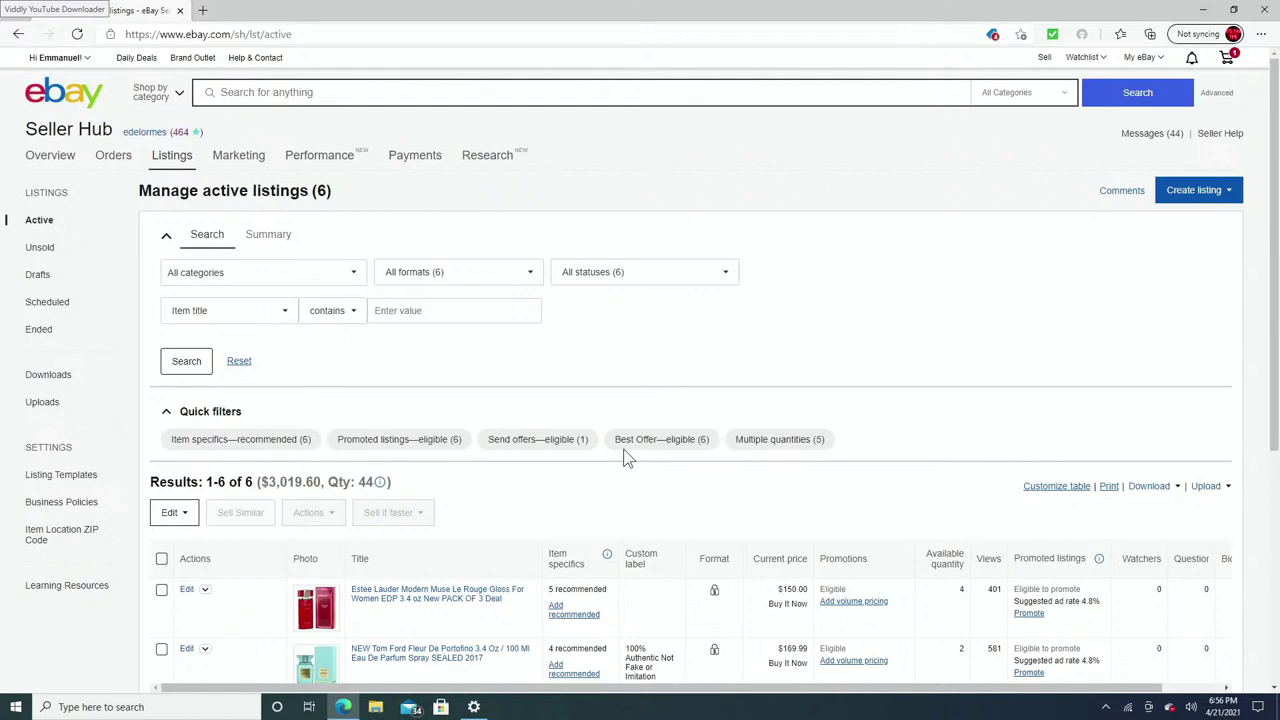
scroll(569, 423, "down", 4)
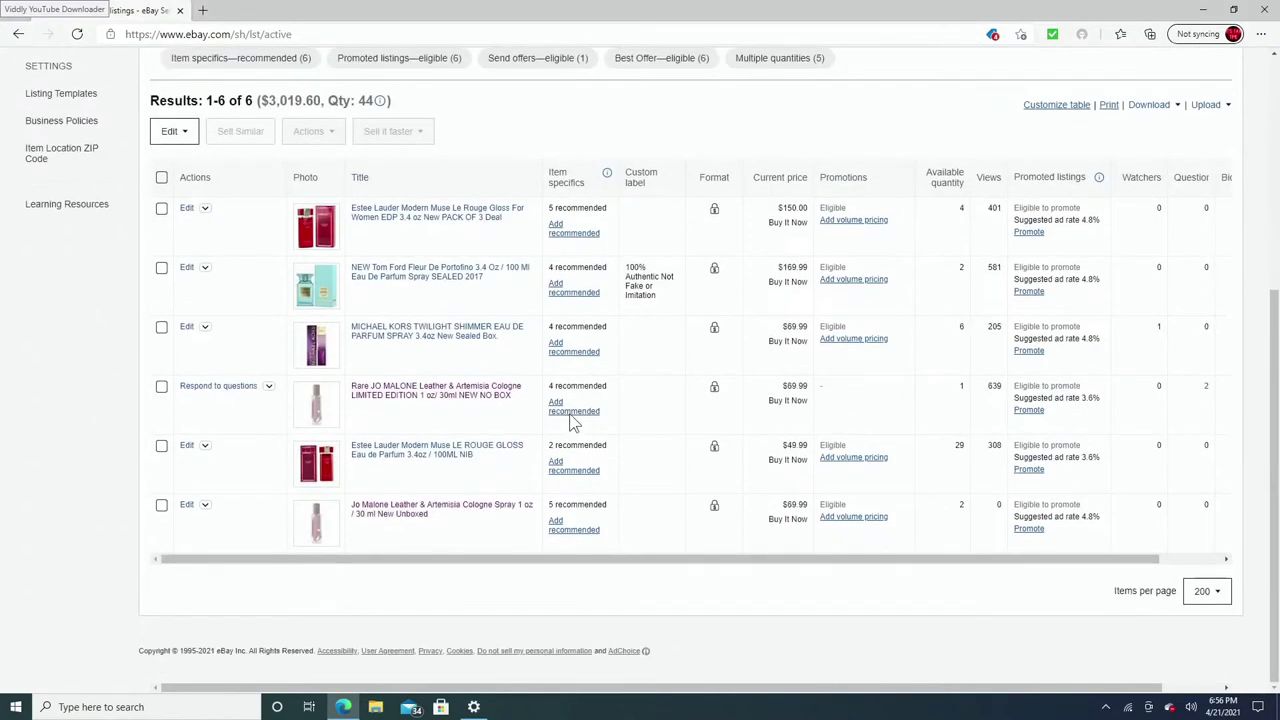
scroll(569, 420, "up", 4)
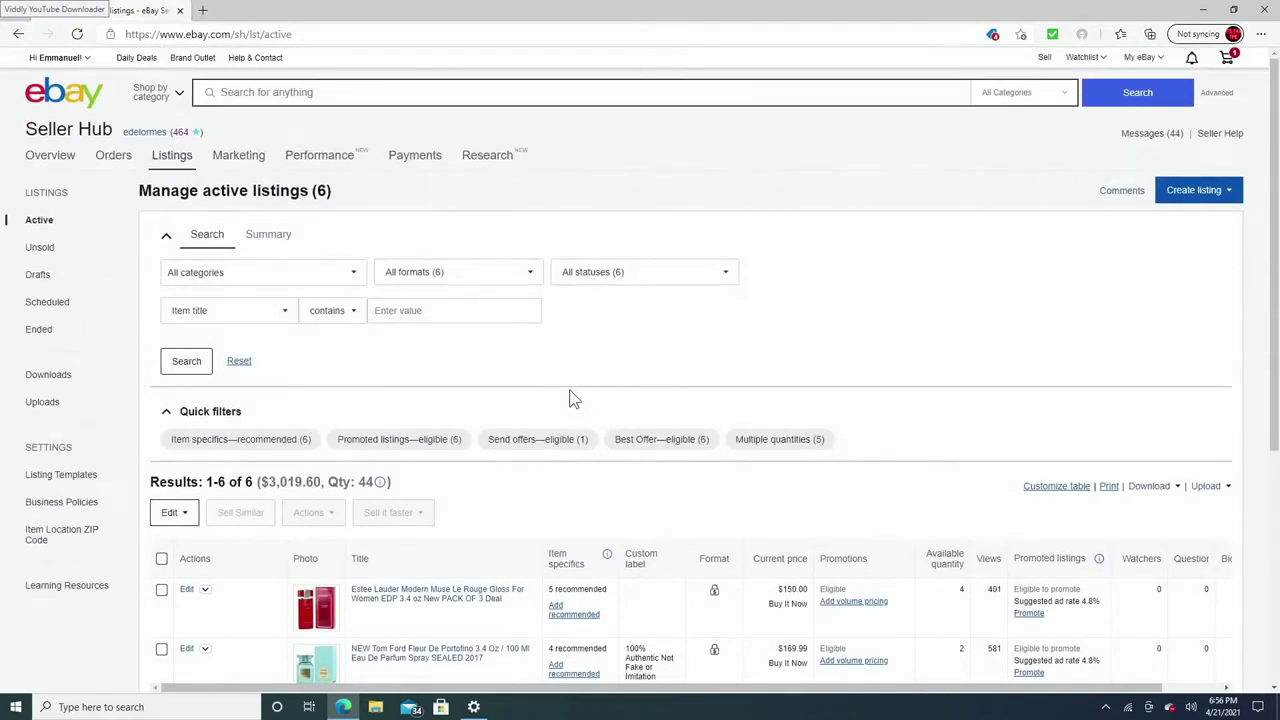